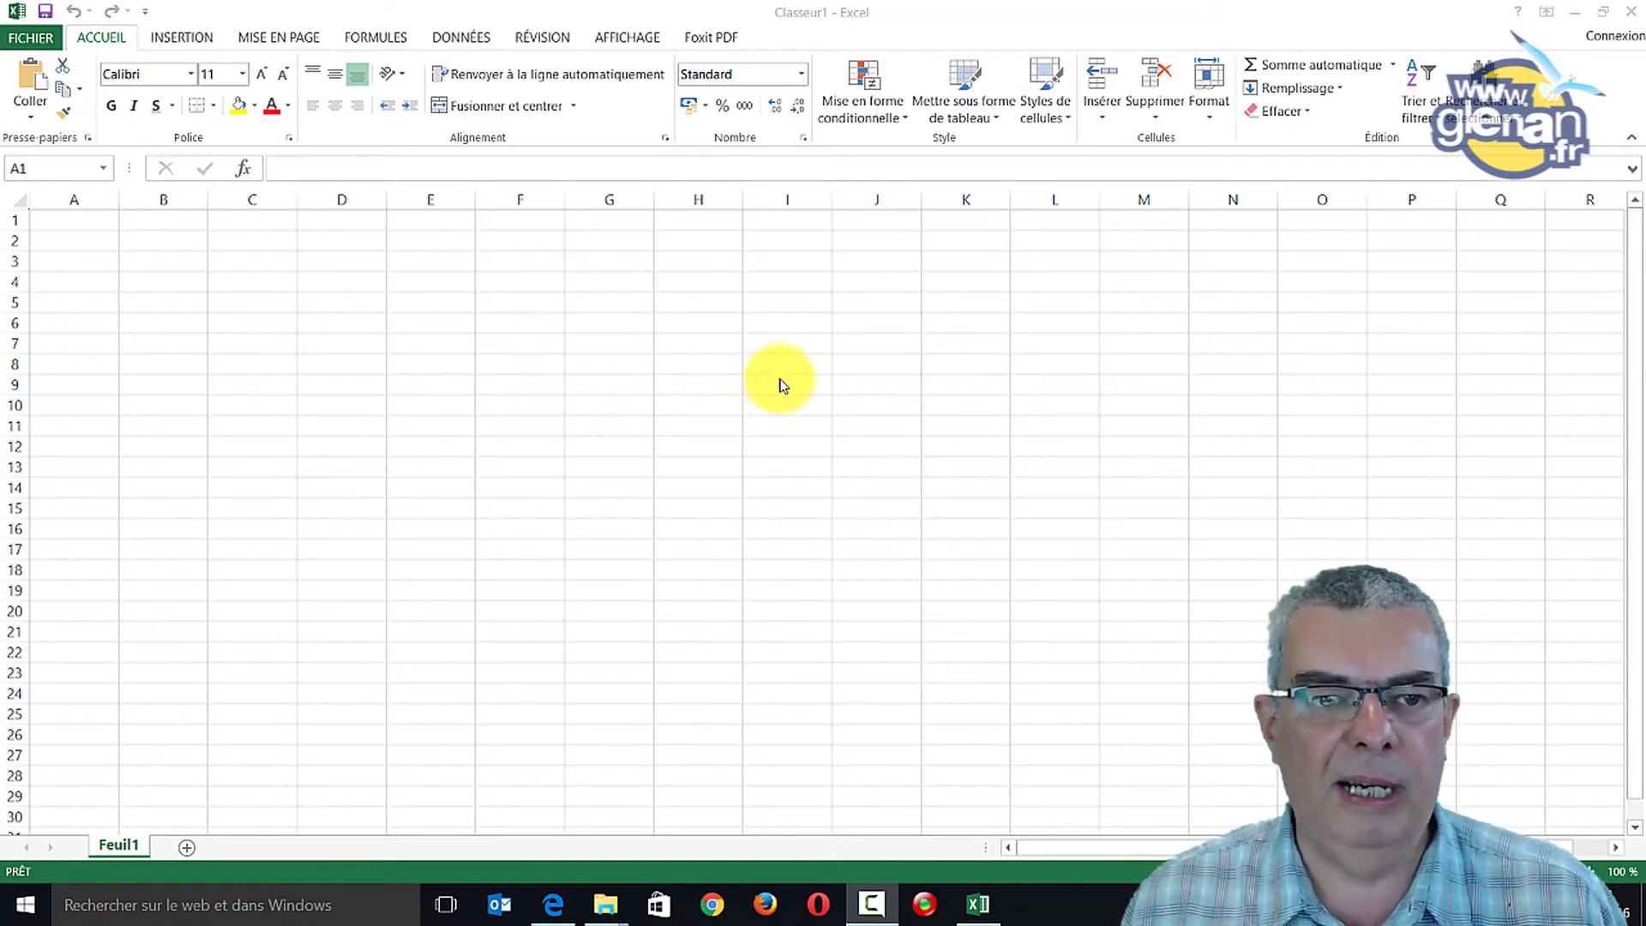
Enter the word 'glenan' in cell A1 and reselect the cell
click(91, 240)
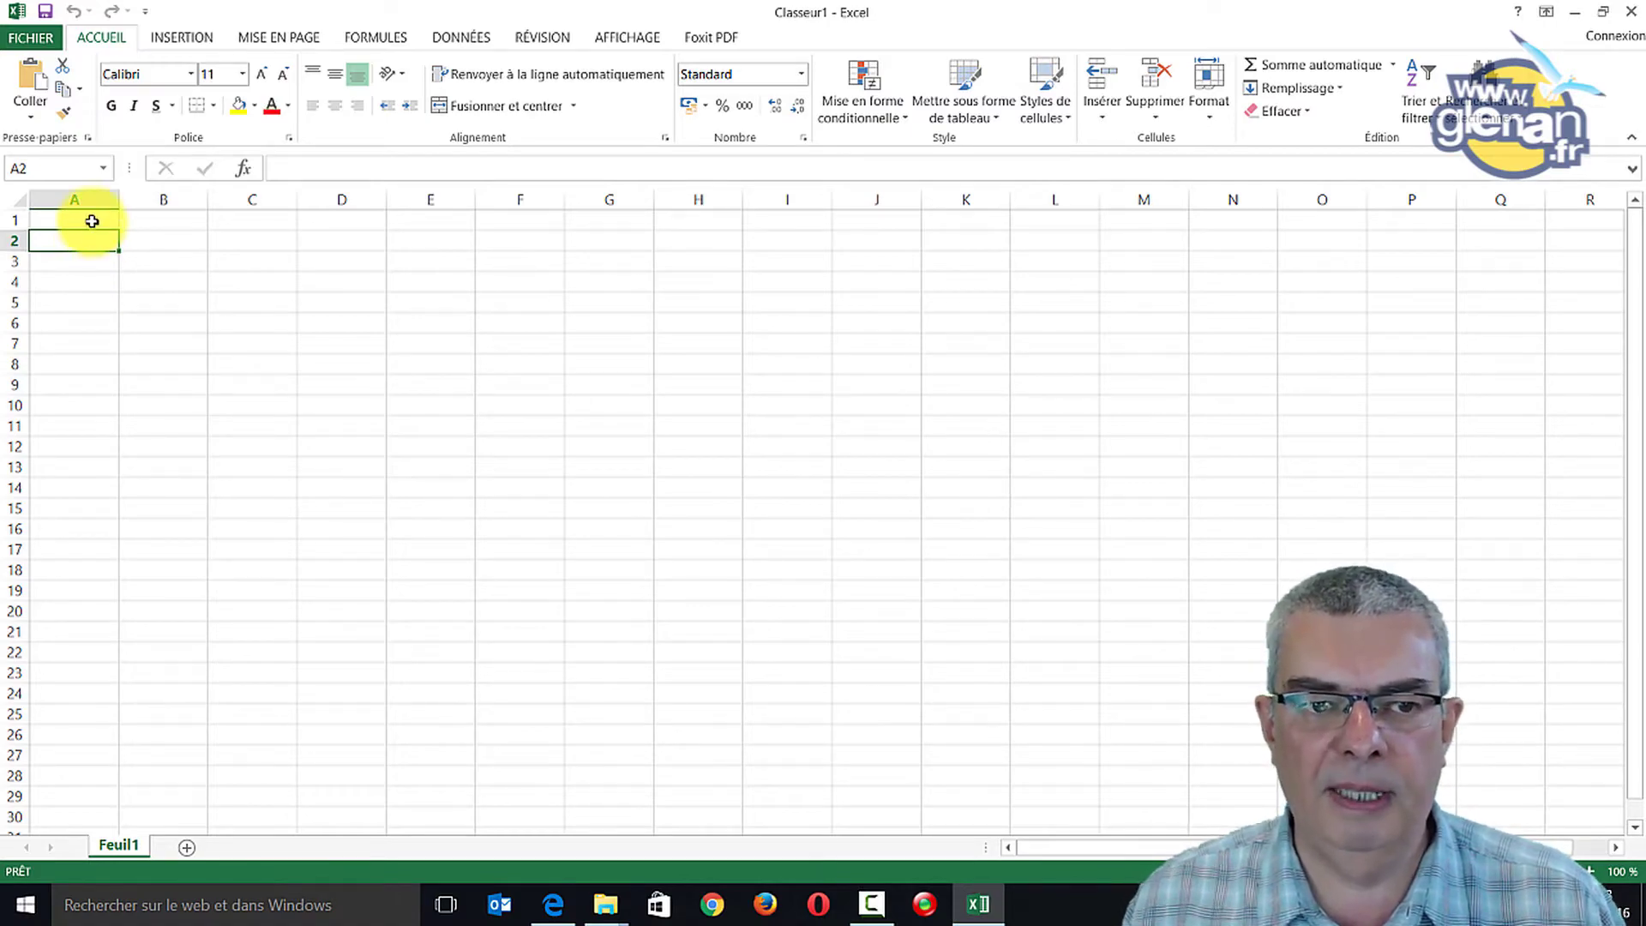
click(91, 221)
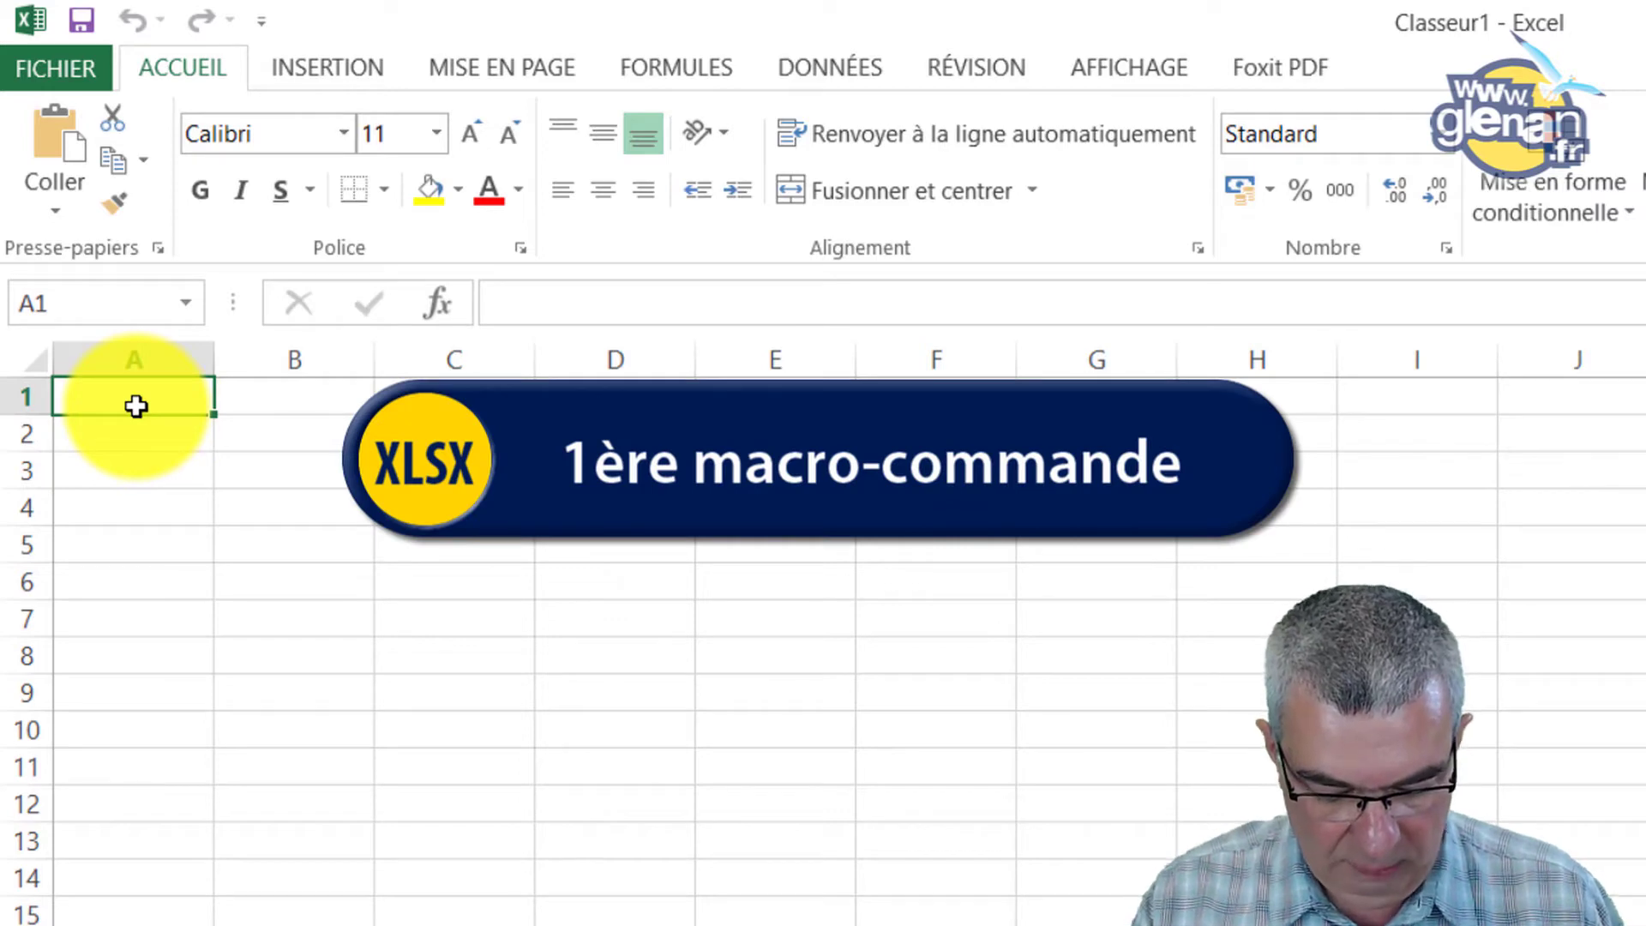
text(glenan)
key(Return)
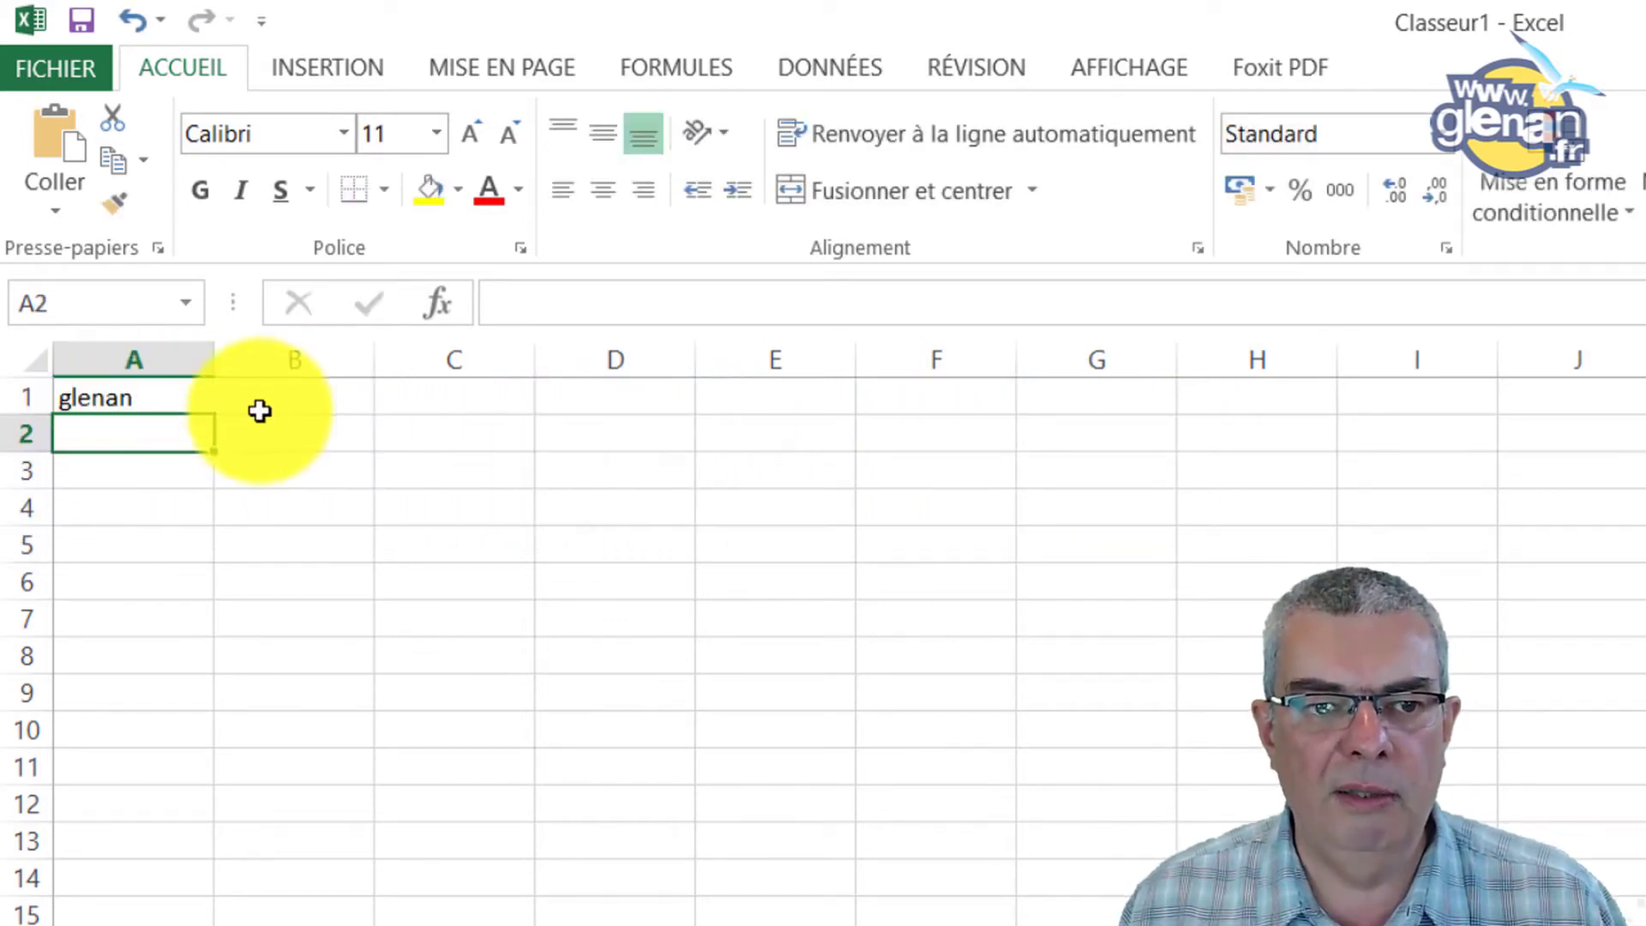
click(155, 402)
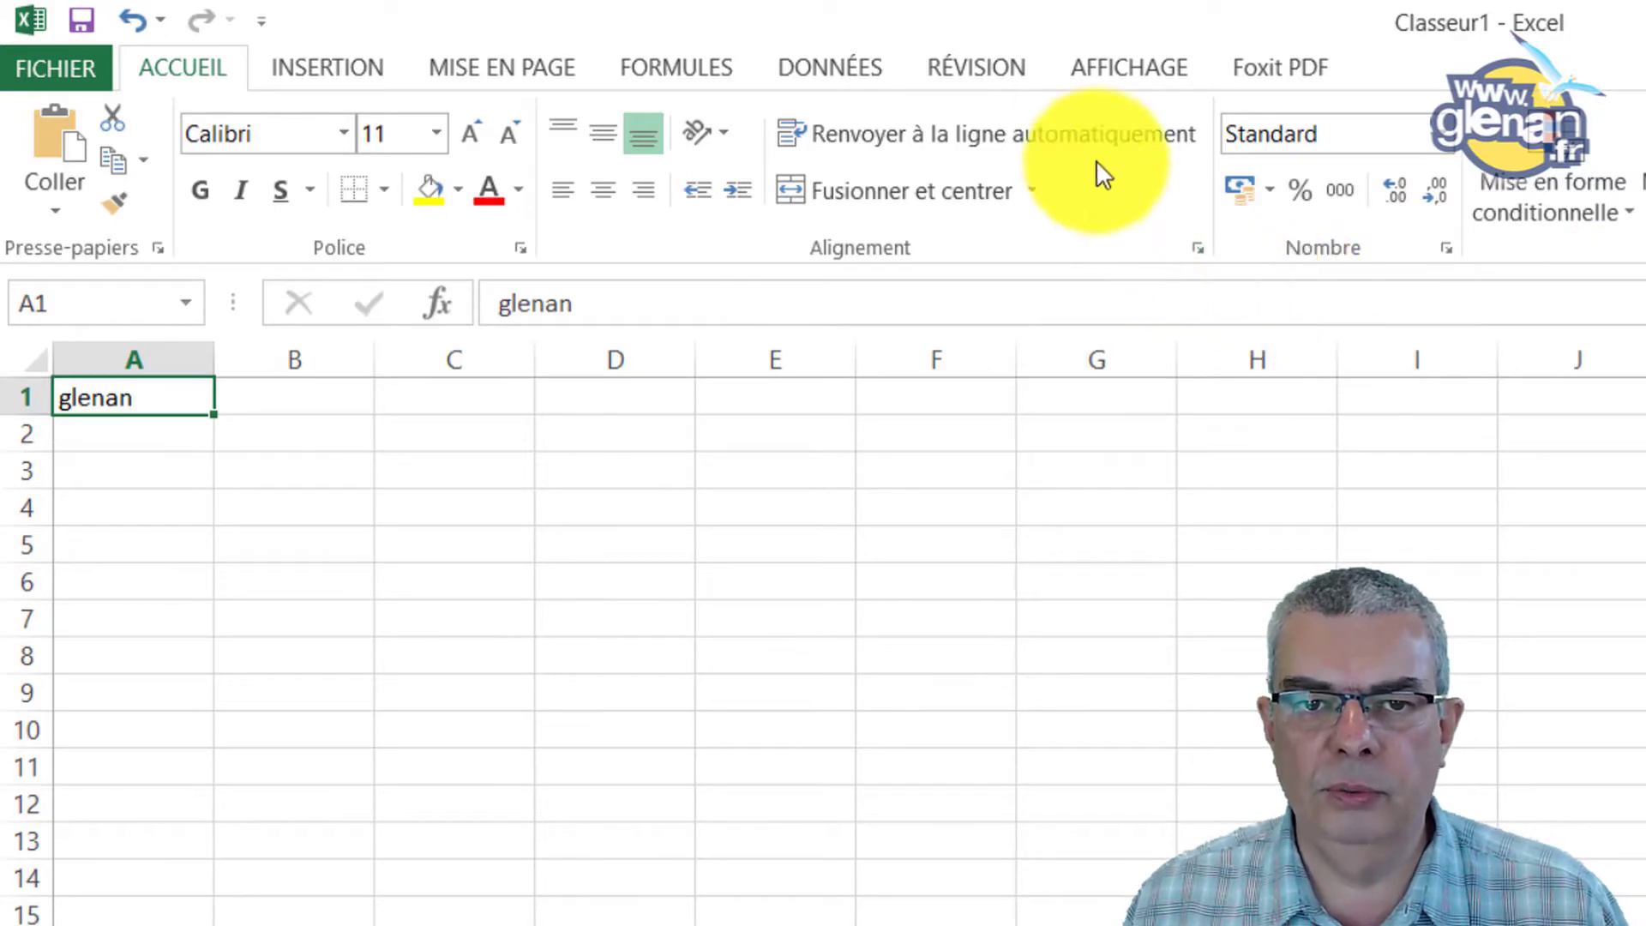
Check the Macros dropdown on the Affichage tab, then close it and select B2
click(1099, 62)
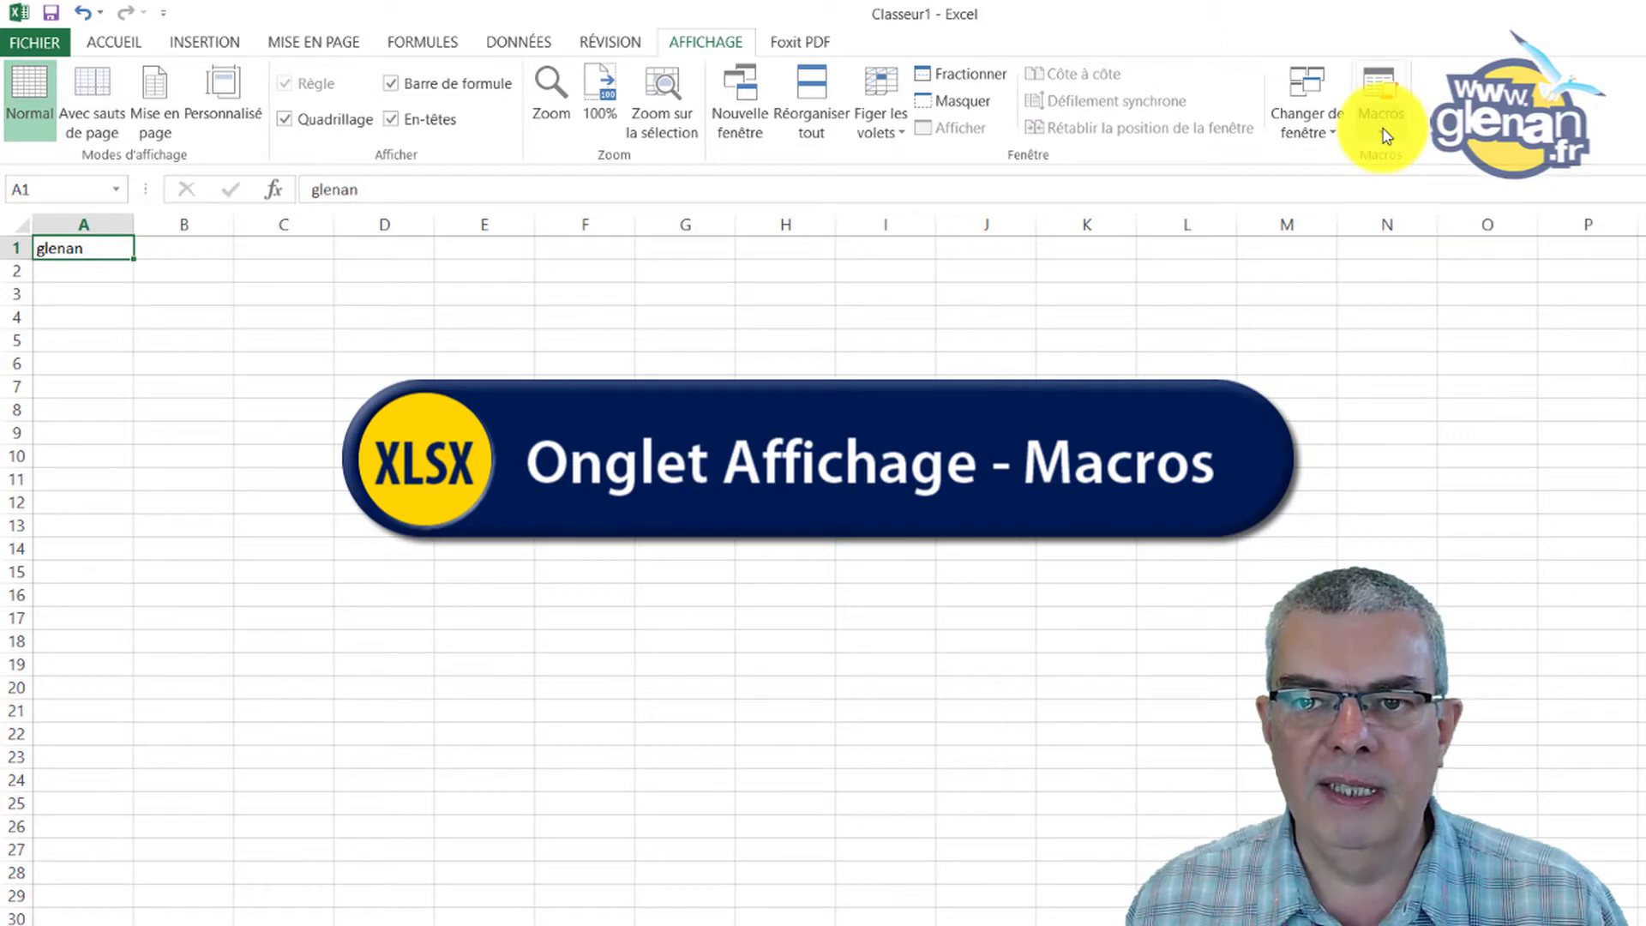
click(1386, 135)
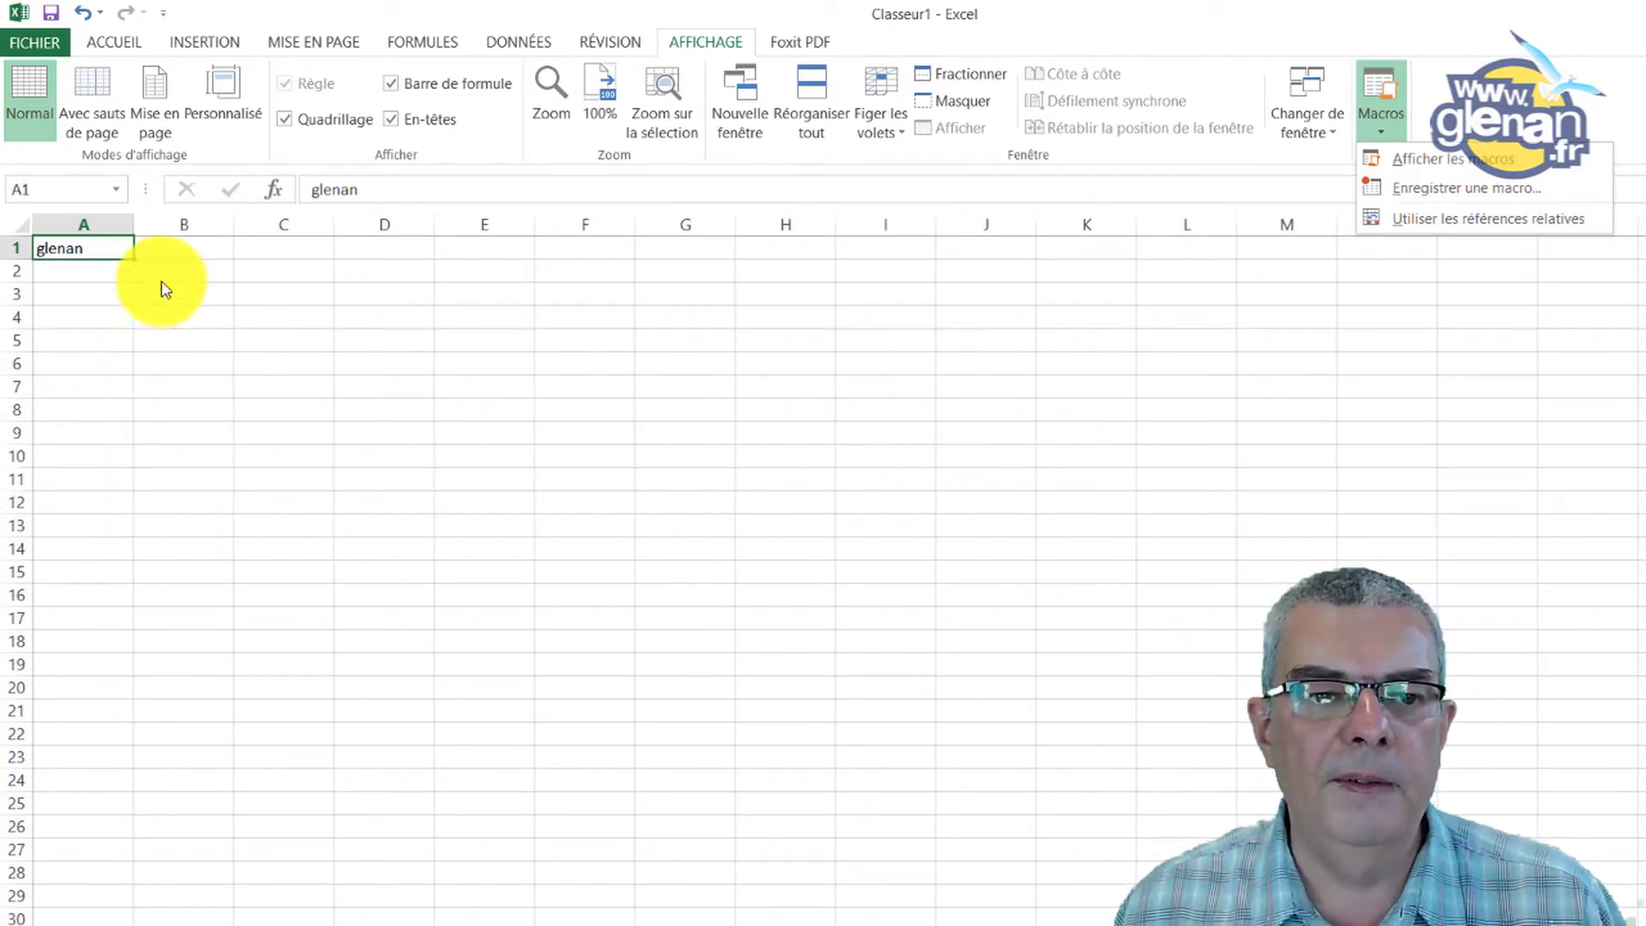
click(114, 257)
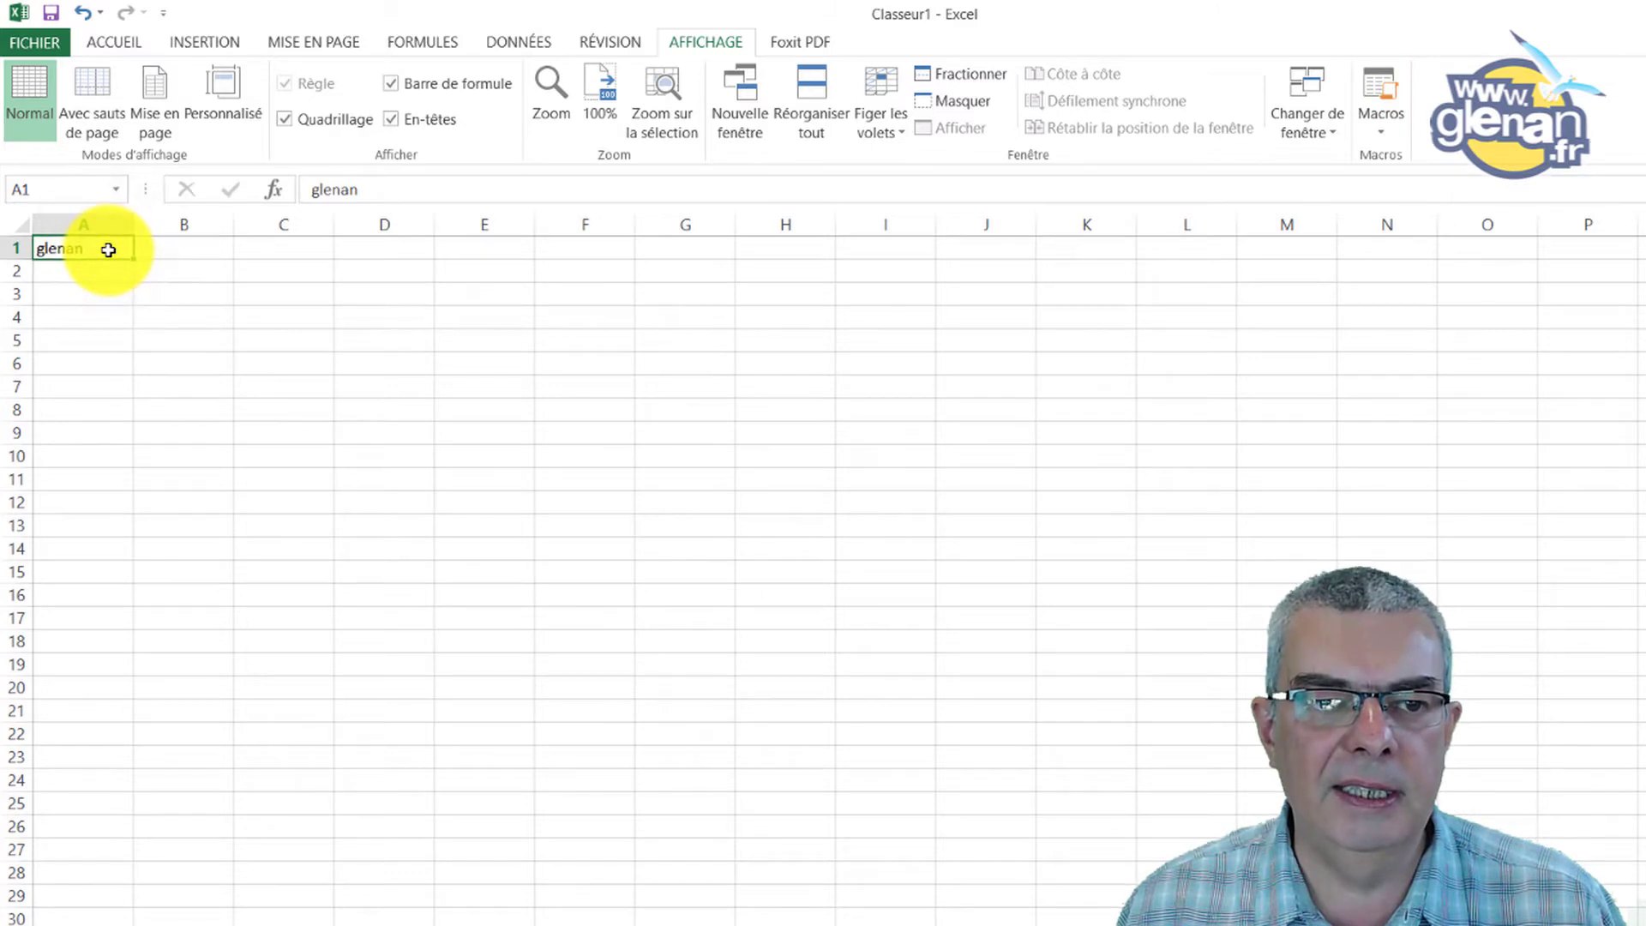
click(181, 270)
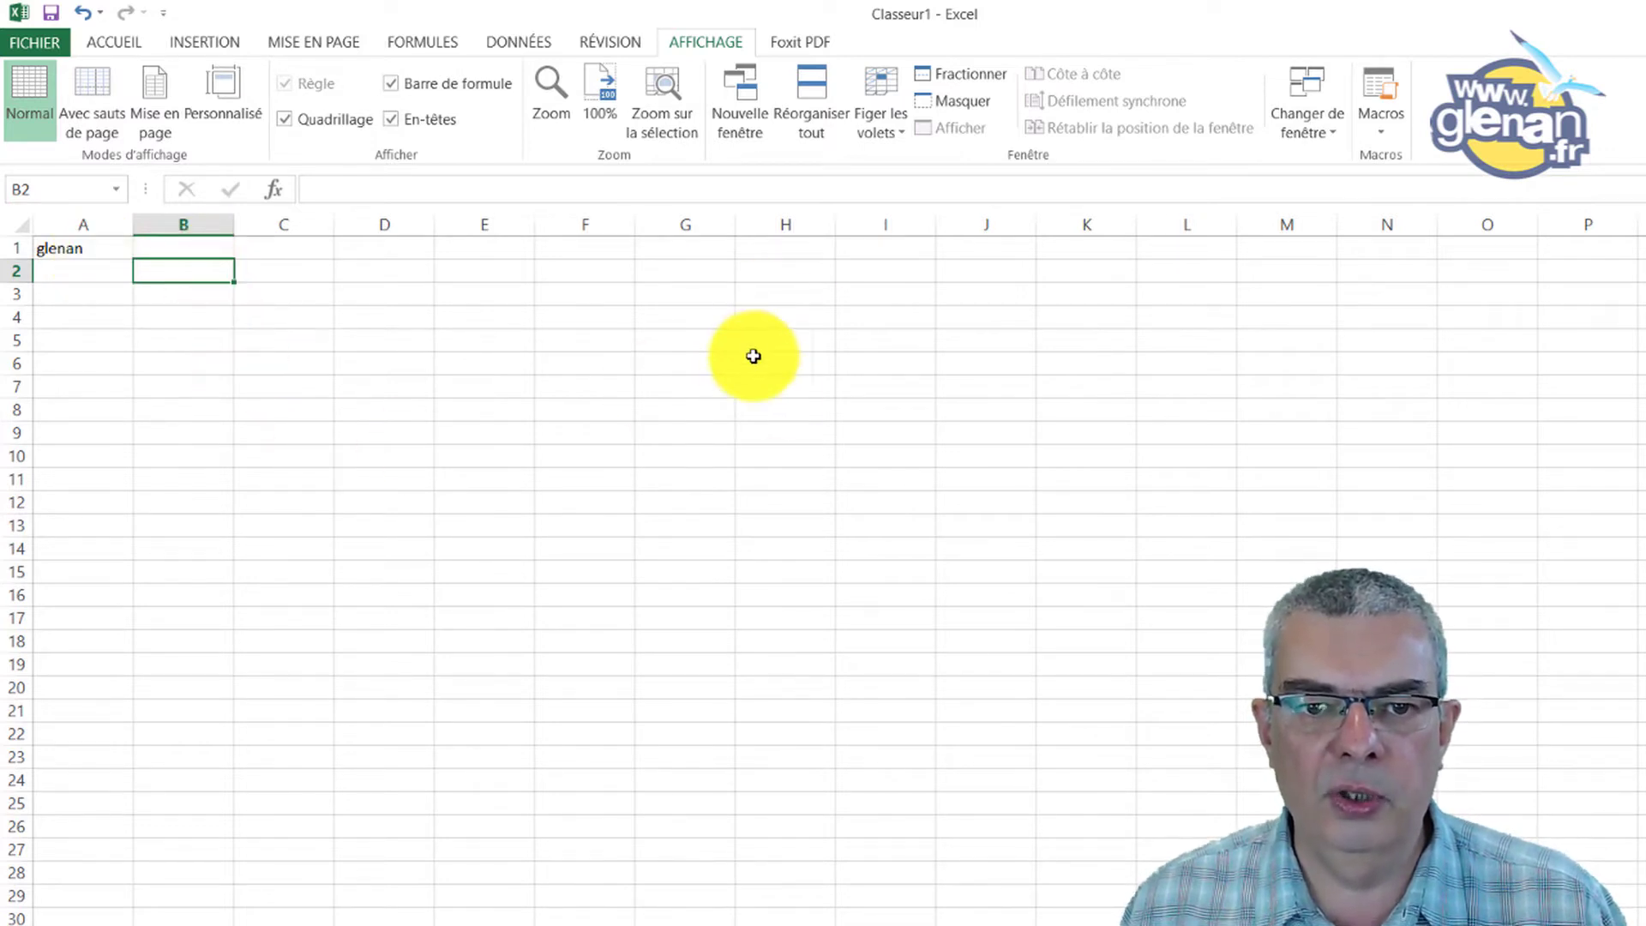
click(776, 403)
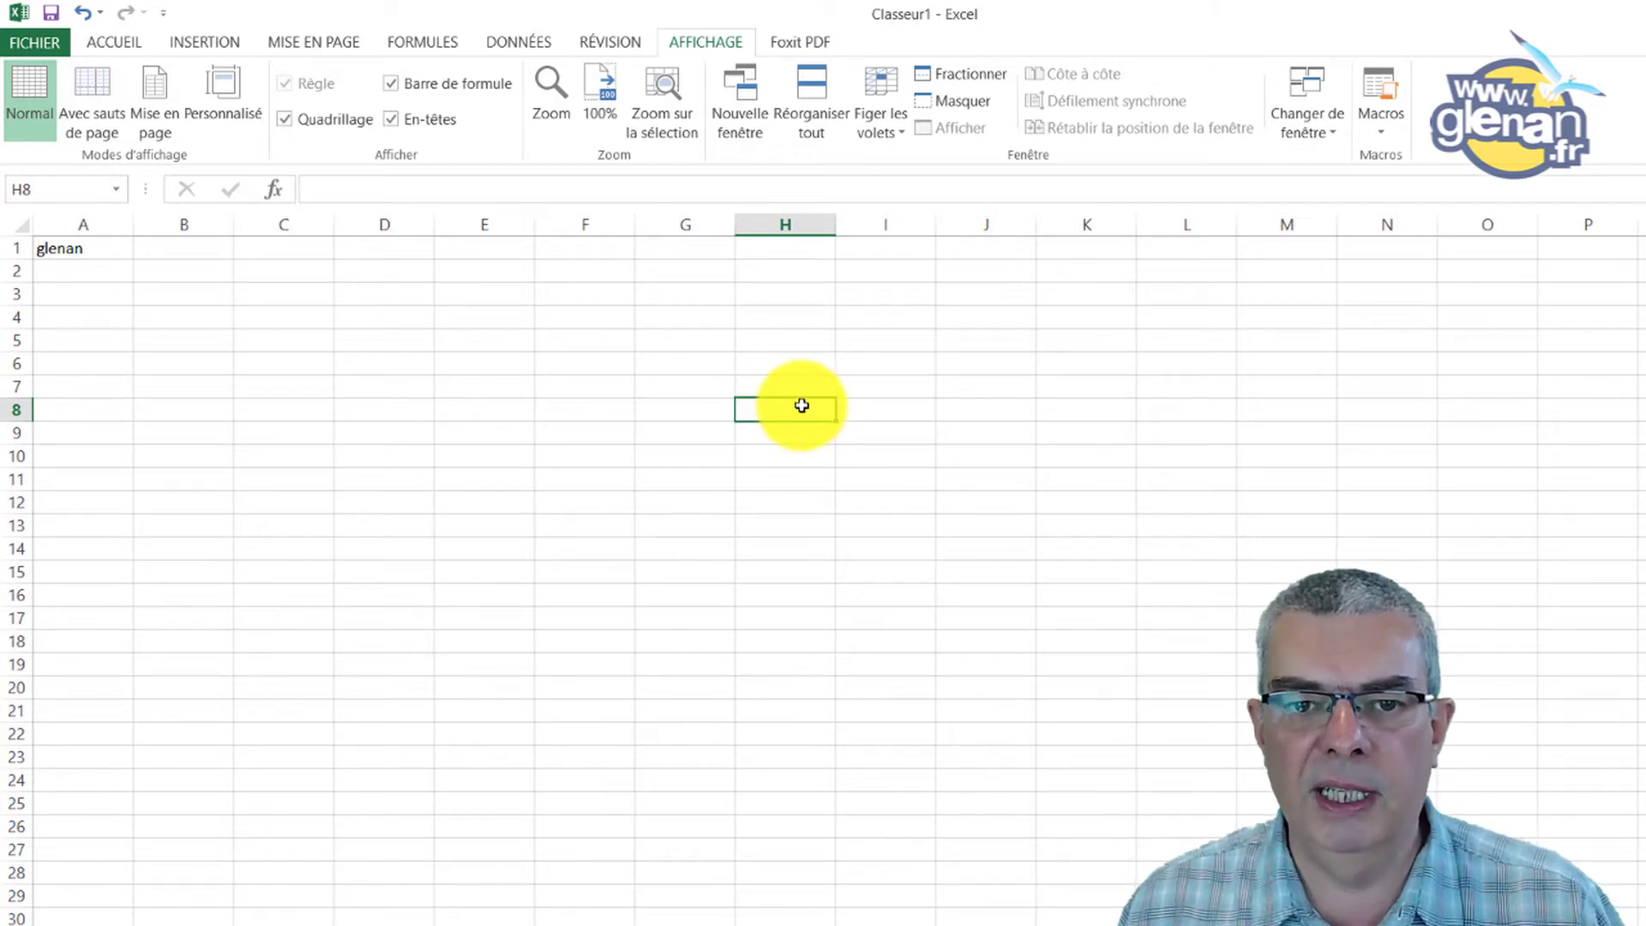
click(179, 272)
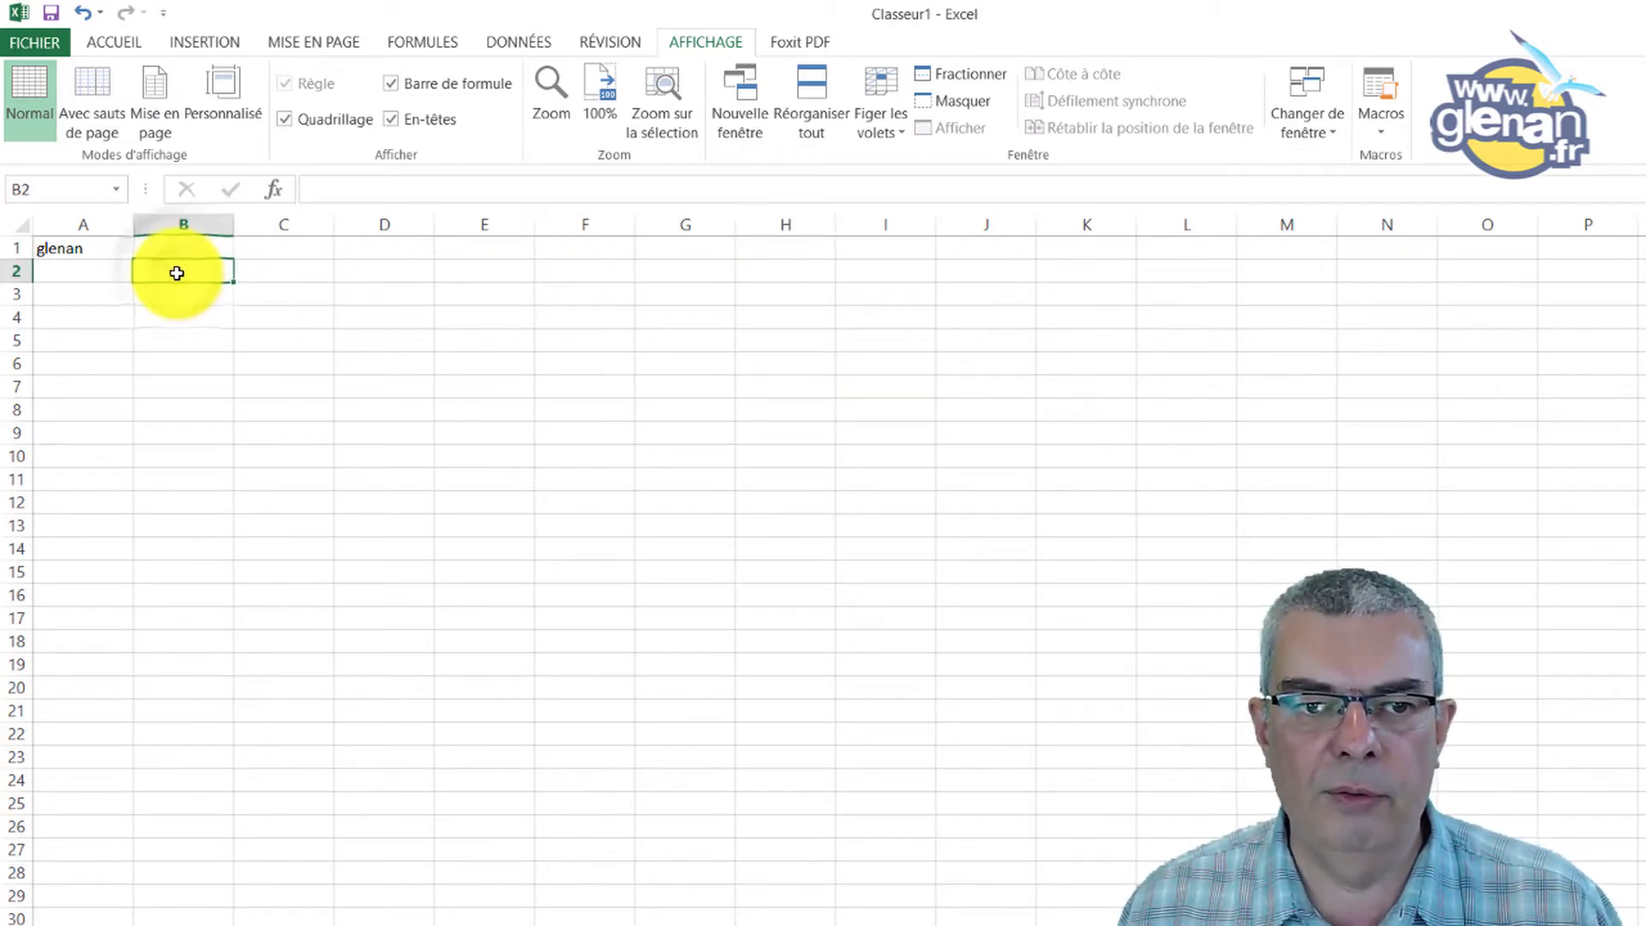
click(770, 409)
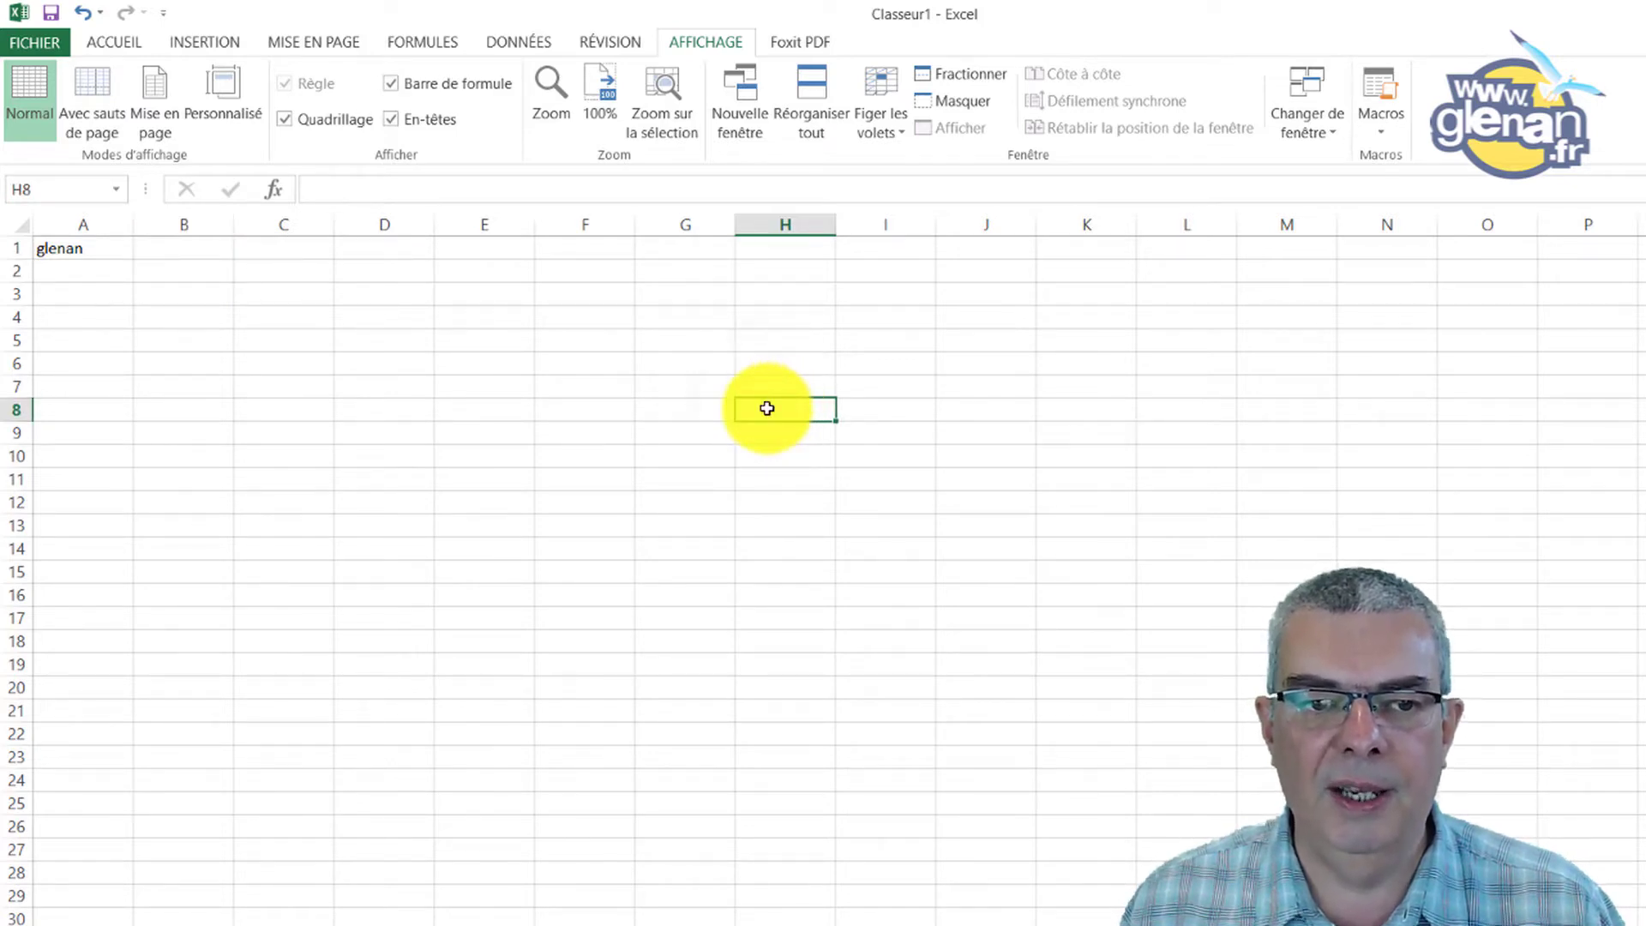
click(885, 438)
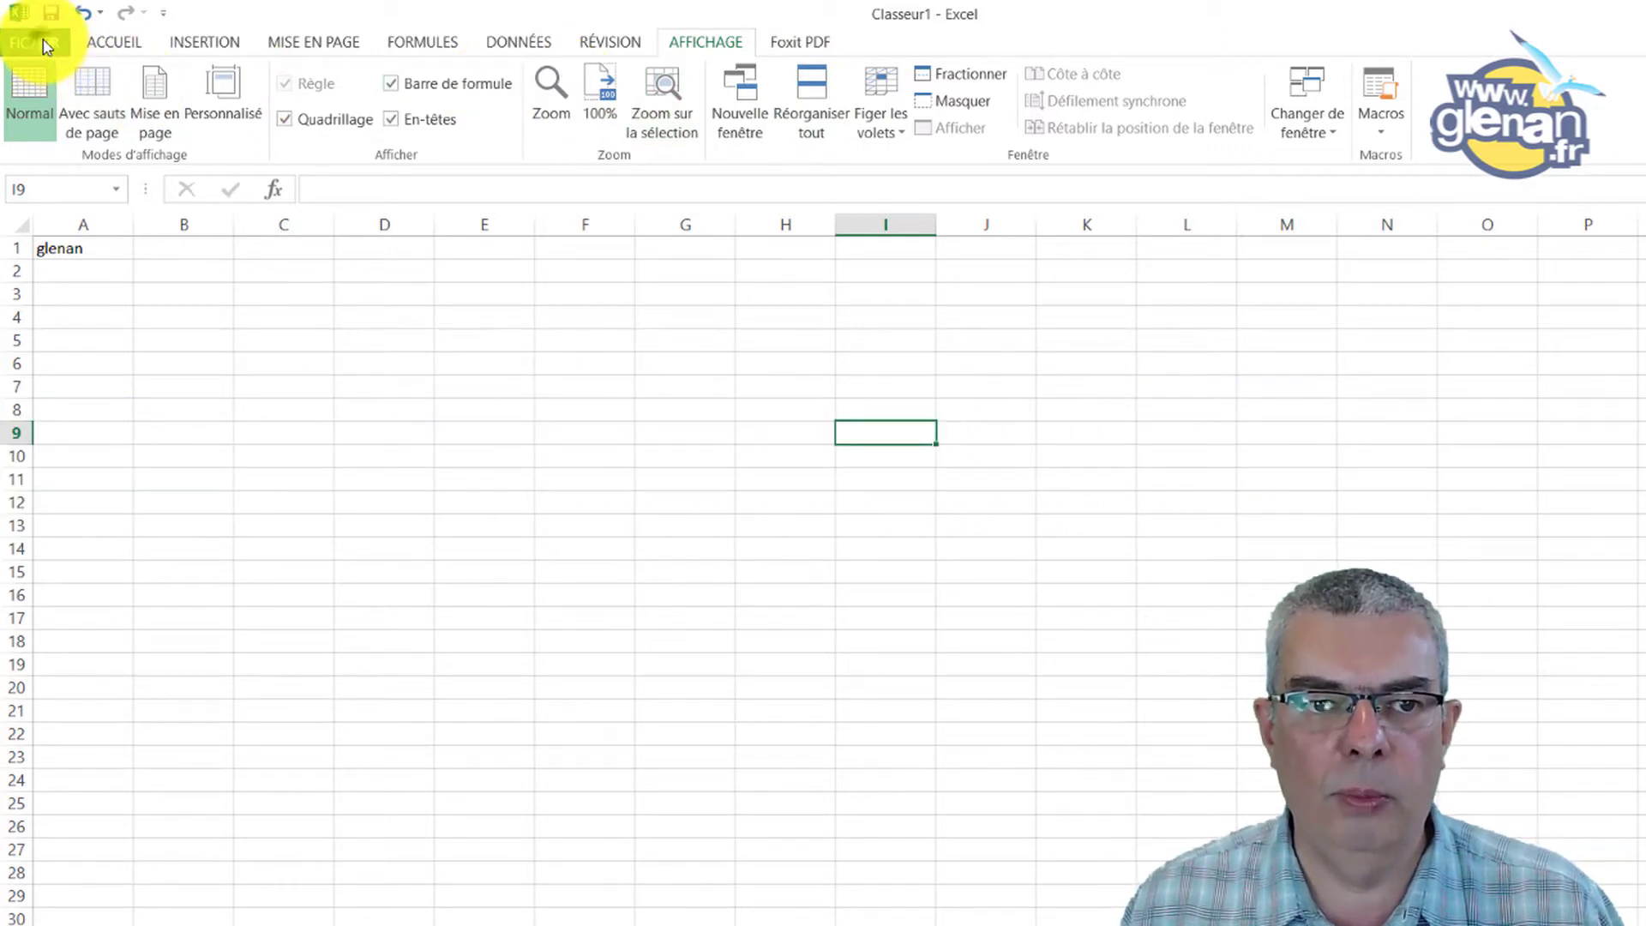
Tick Développeur under Personnaliser le ruban in Excel Options and confirm with OK
click(45, 45)
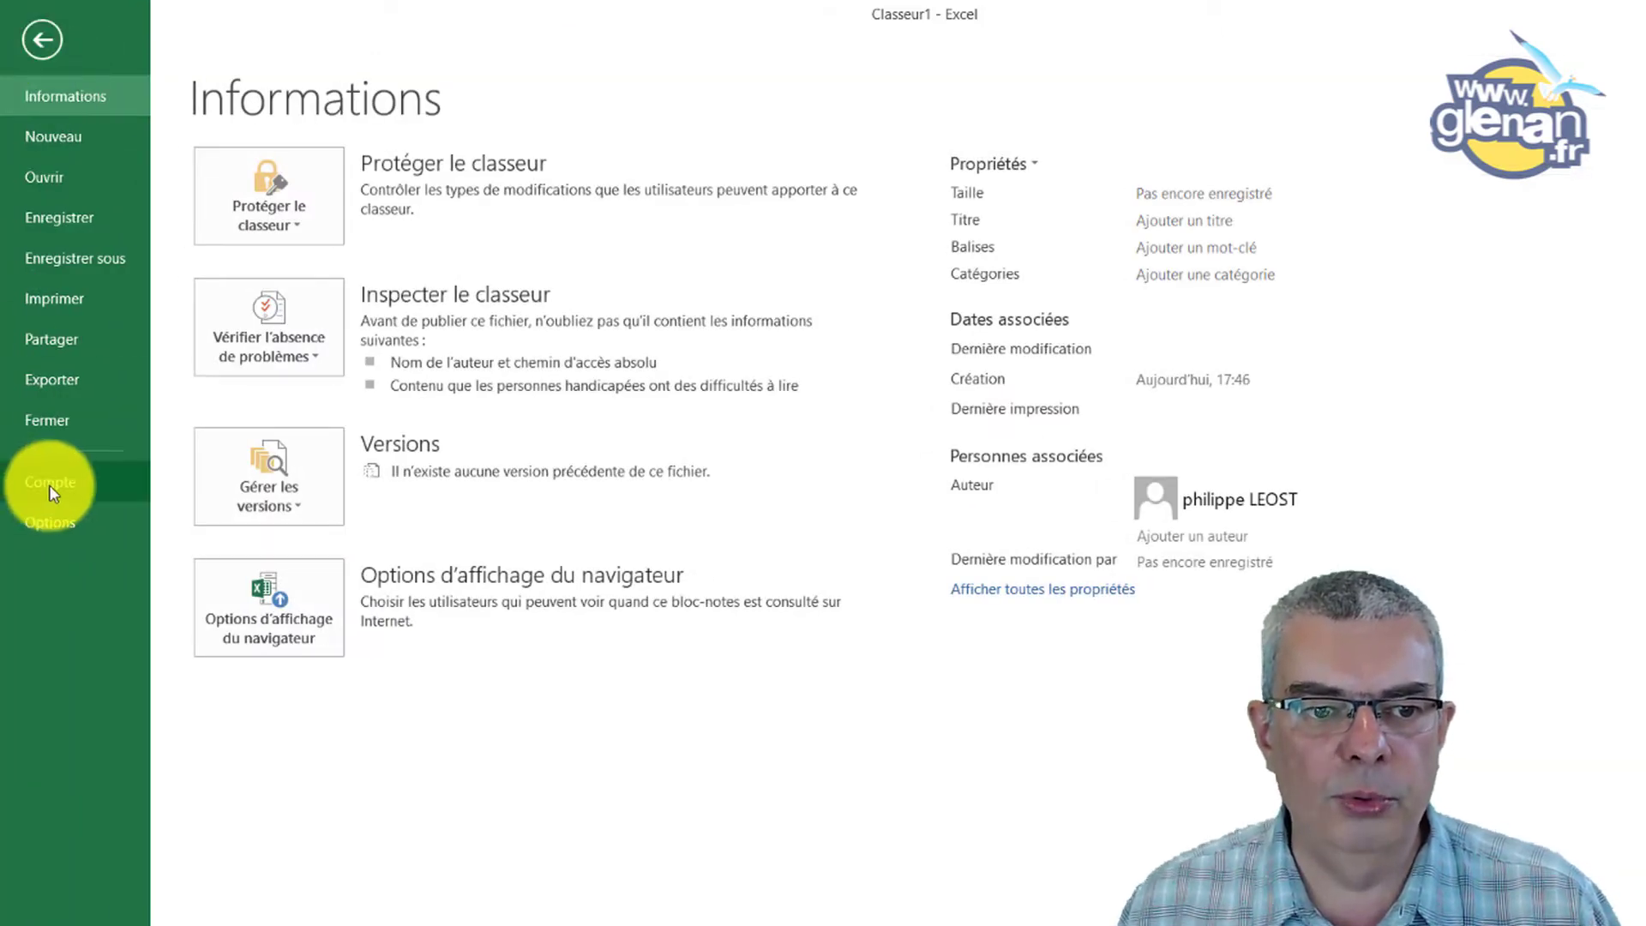
click(60, 520)
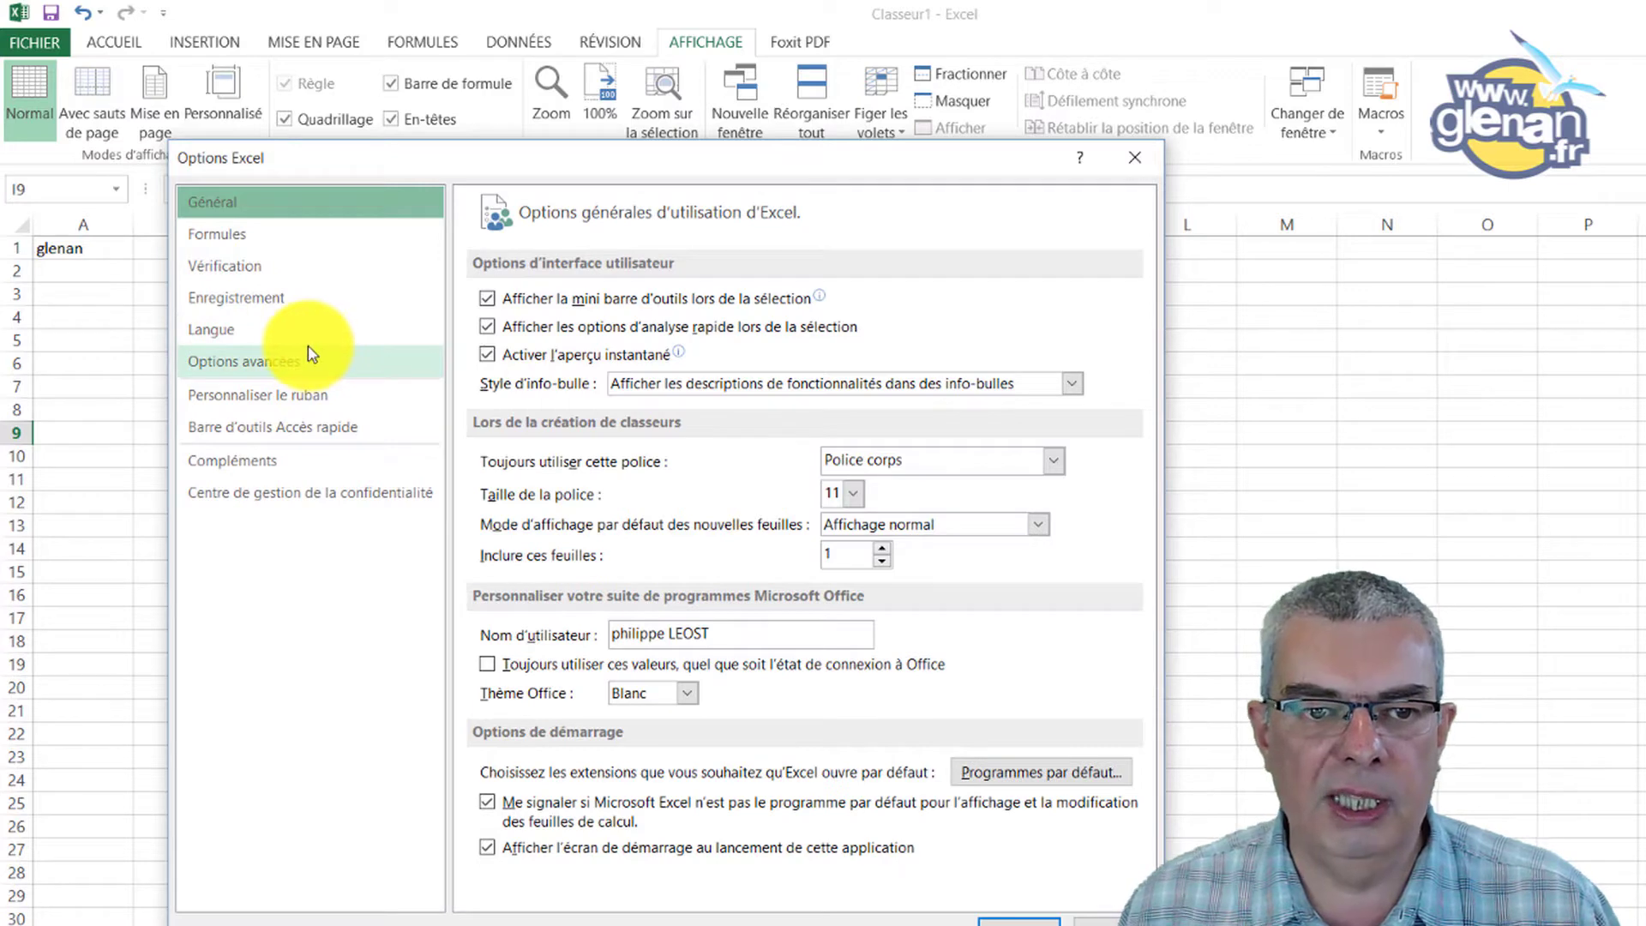
click(233, 234)
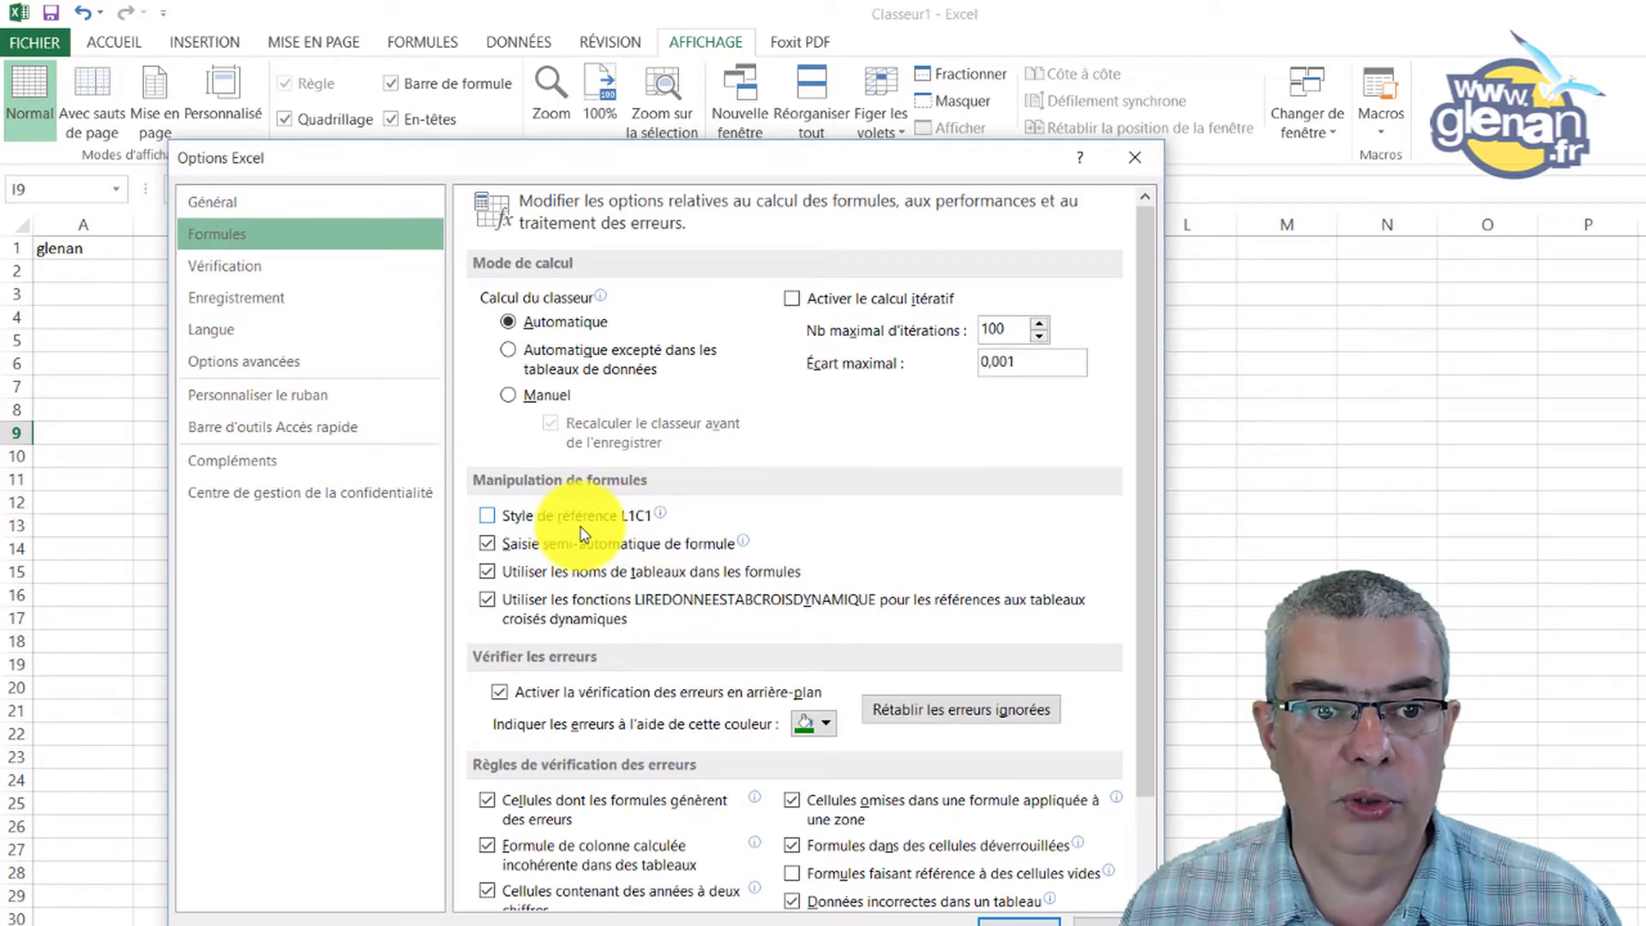
click(270, 396)
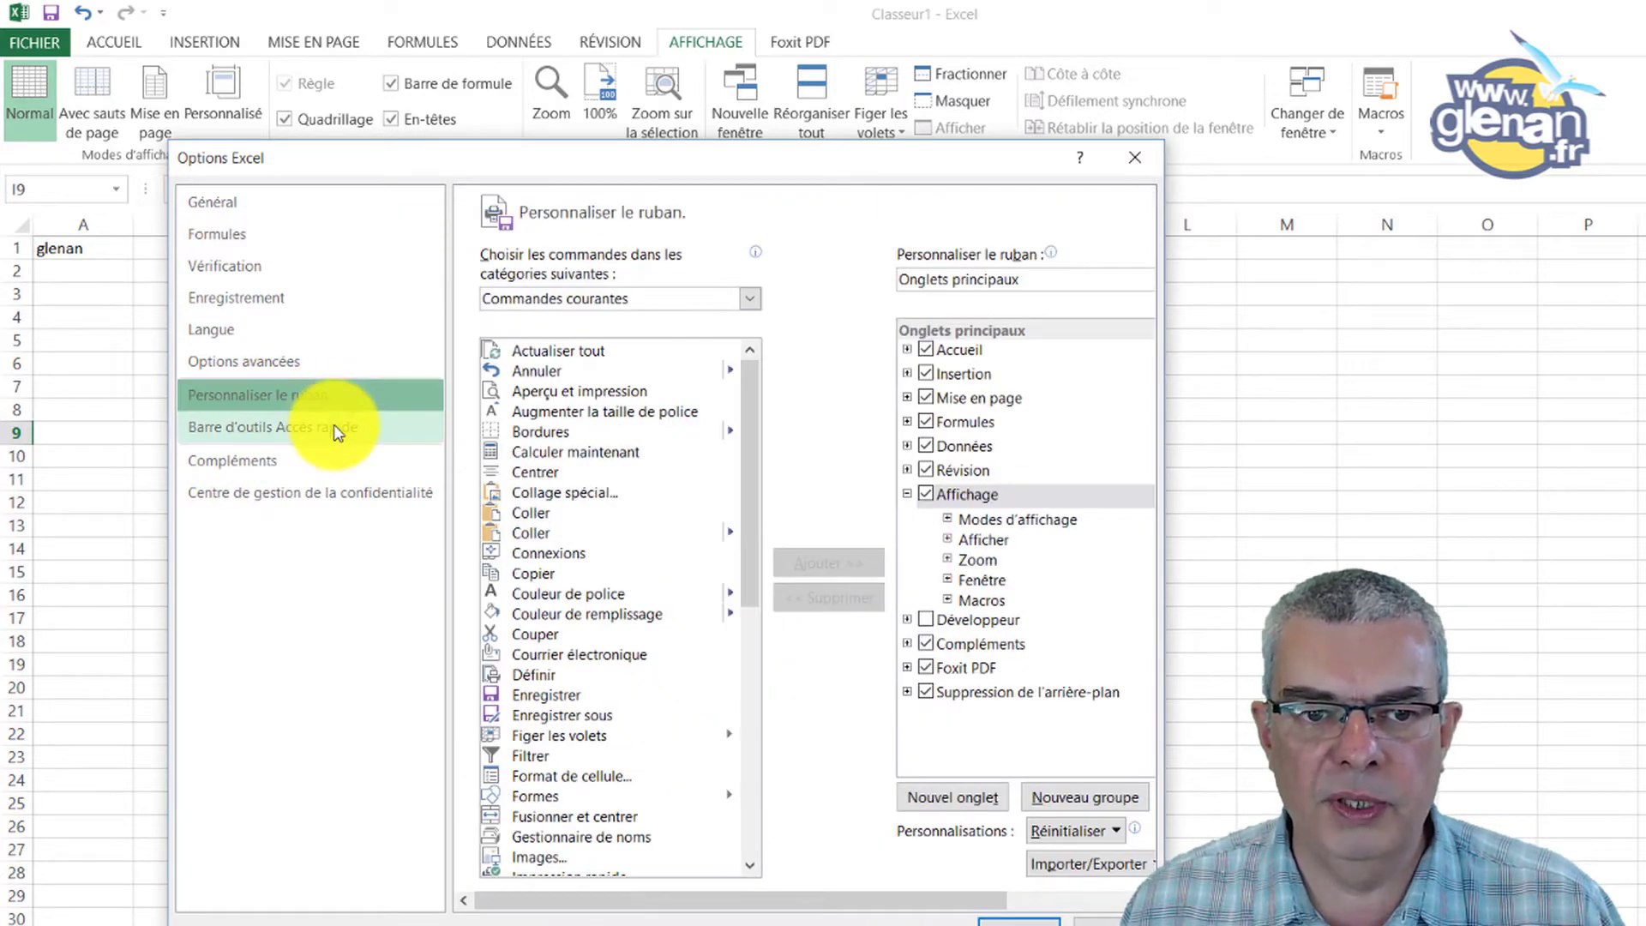
click(334, 431)
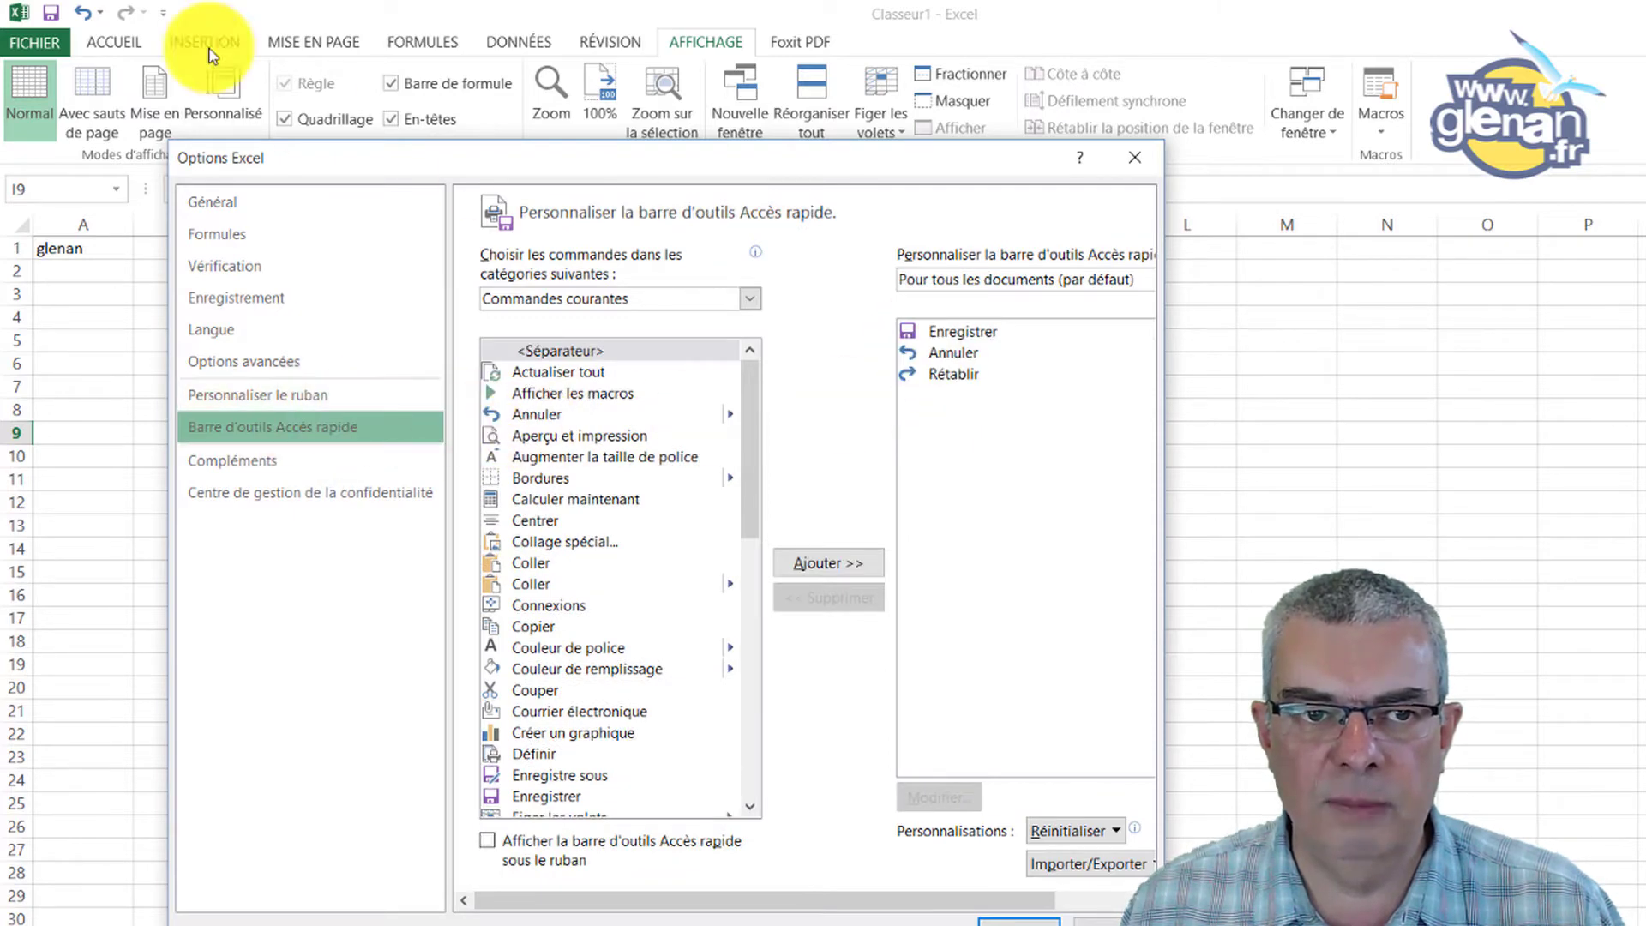
click(248, 403)
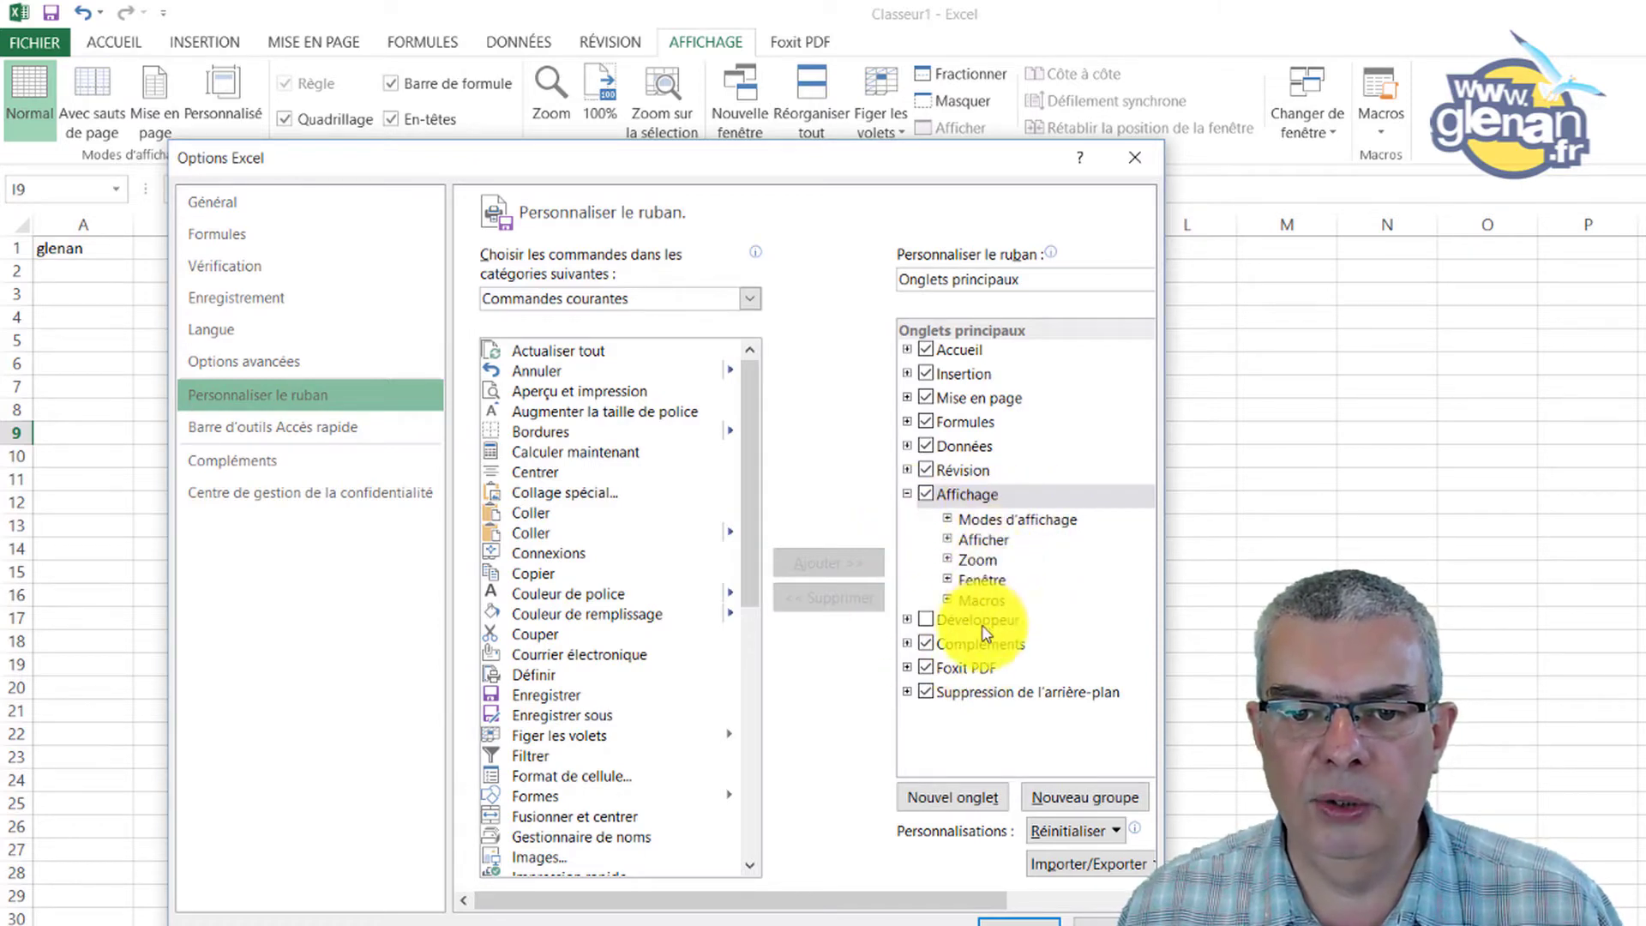
click(926, 619)
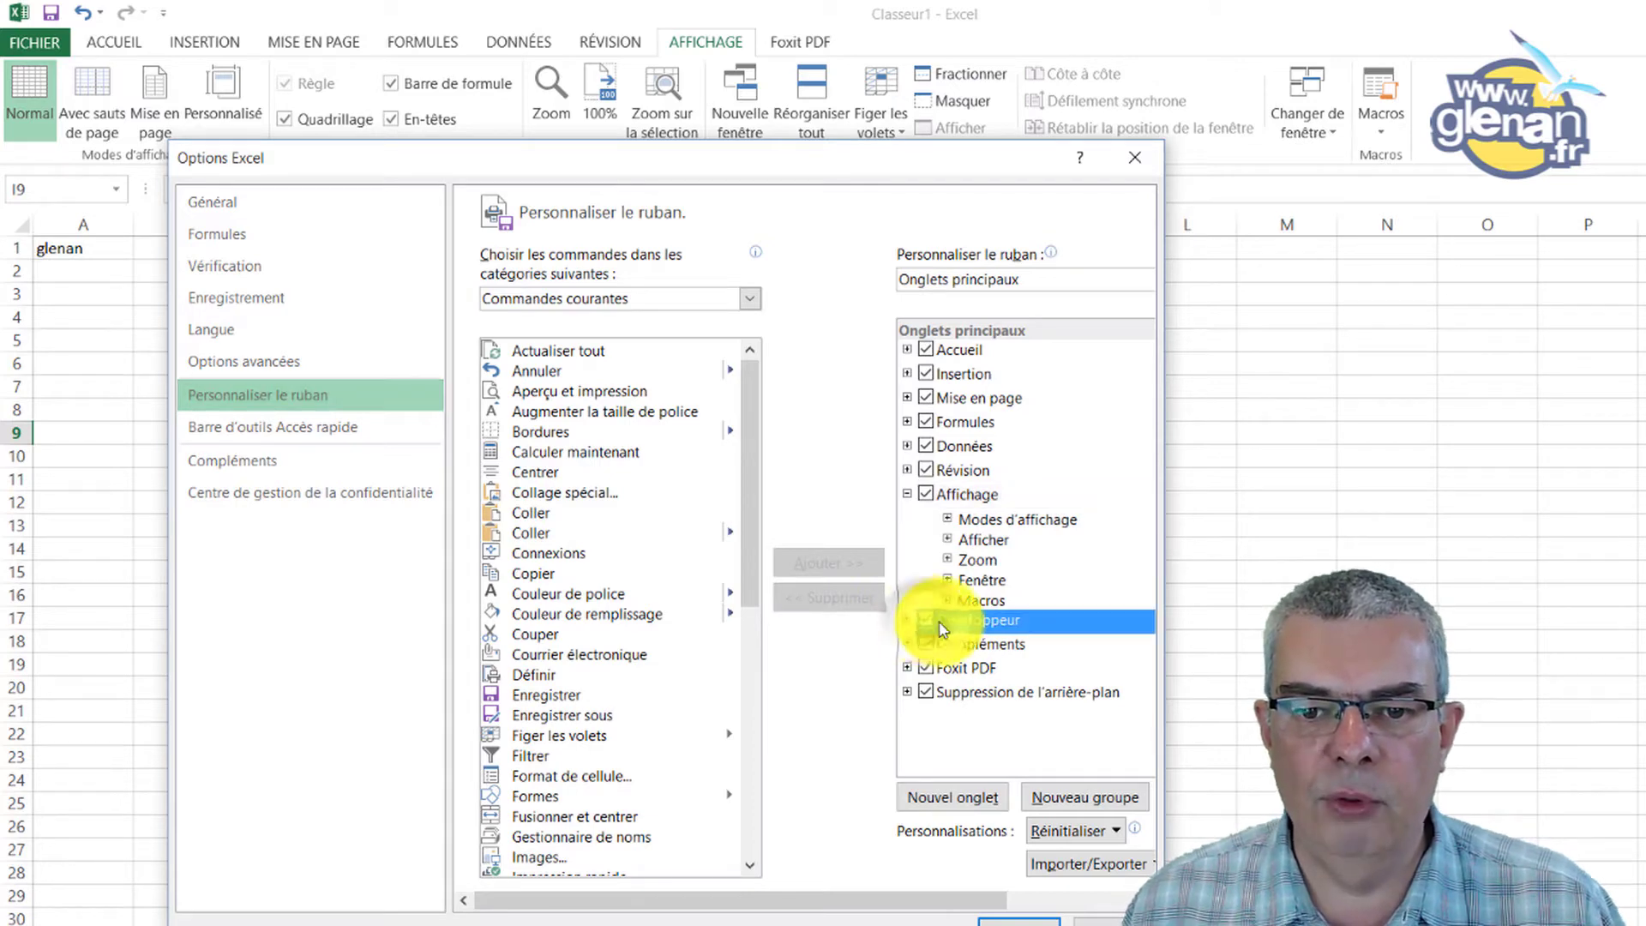
click(1025, 922)
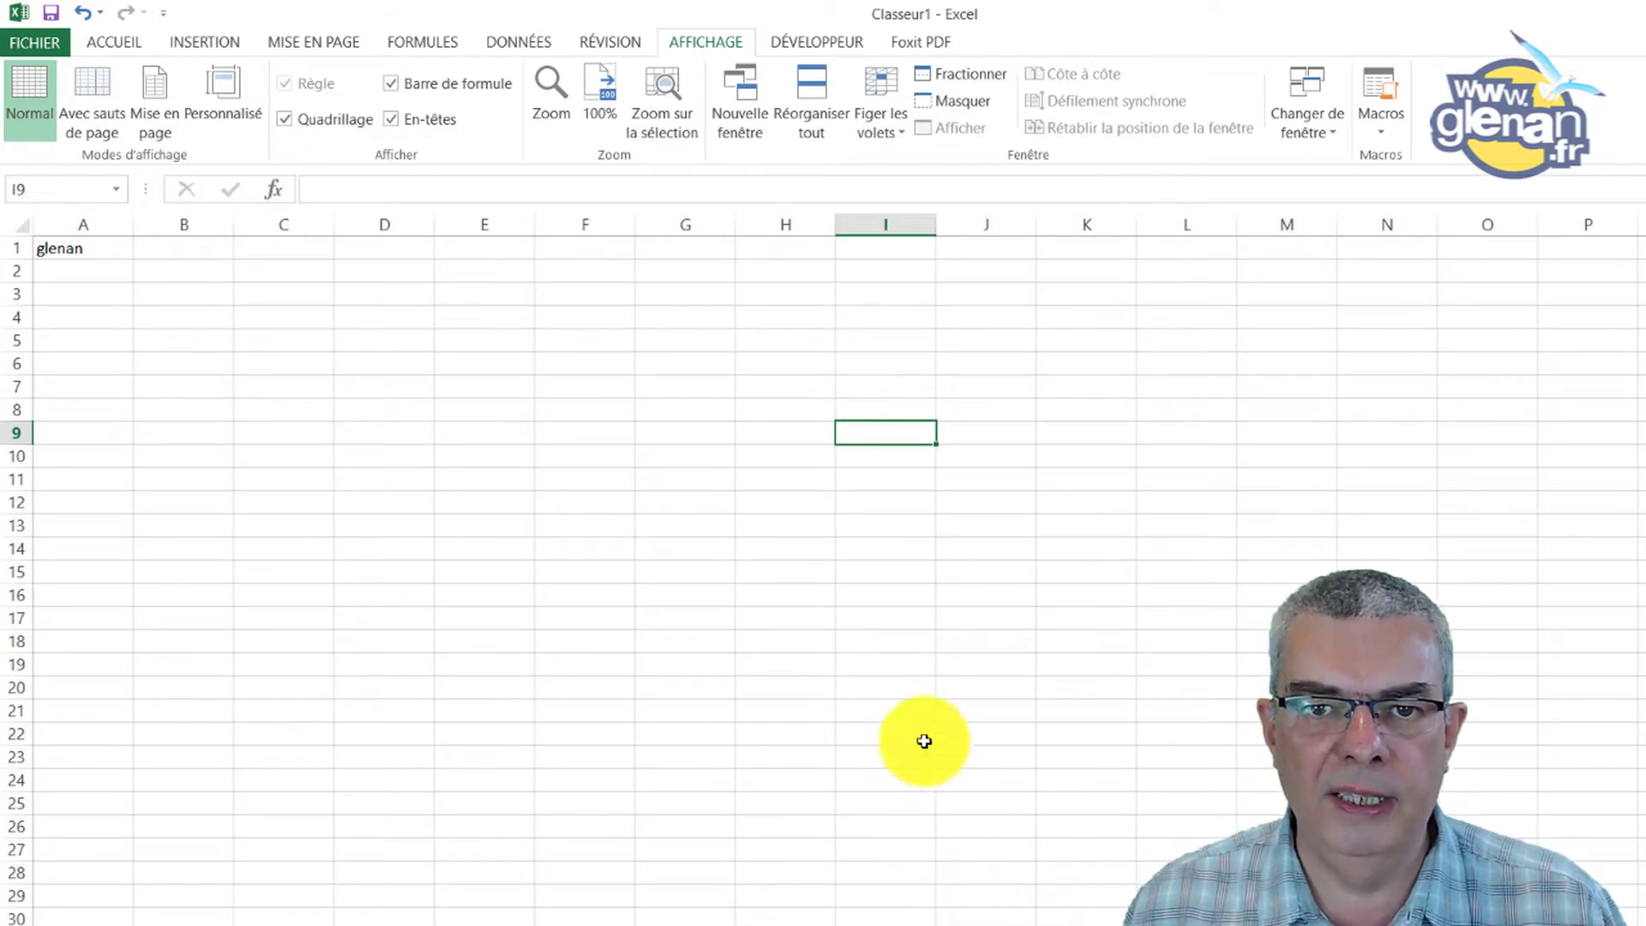
Switch the ribbon to the Développeur tab
click(804, 52)
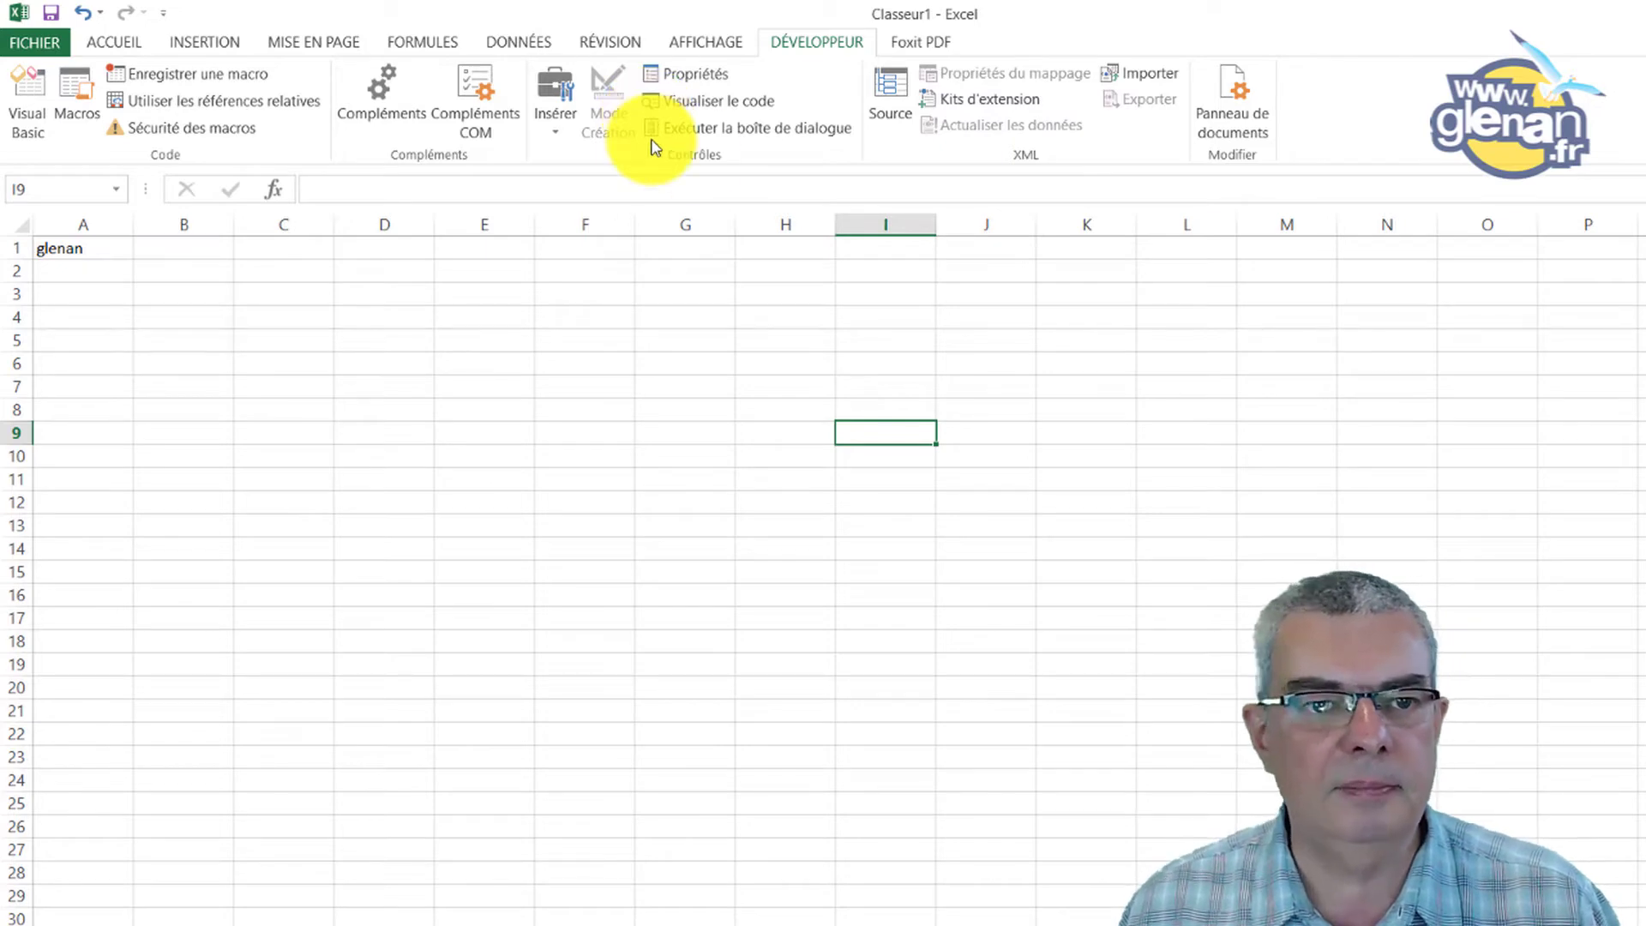
Select A1 and zoom in on the grid so 'glenan' is clearly readable
click(74, 254)
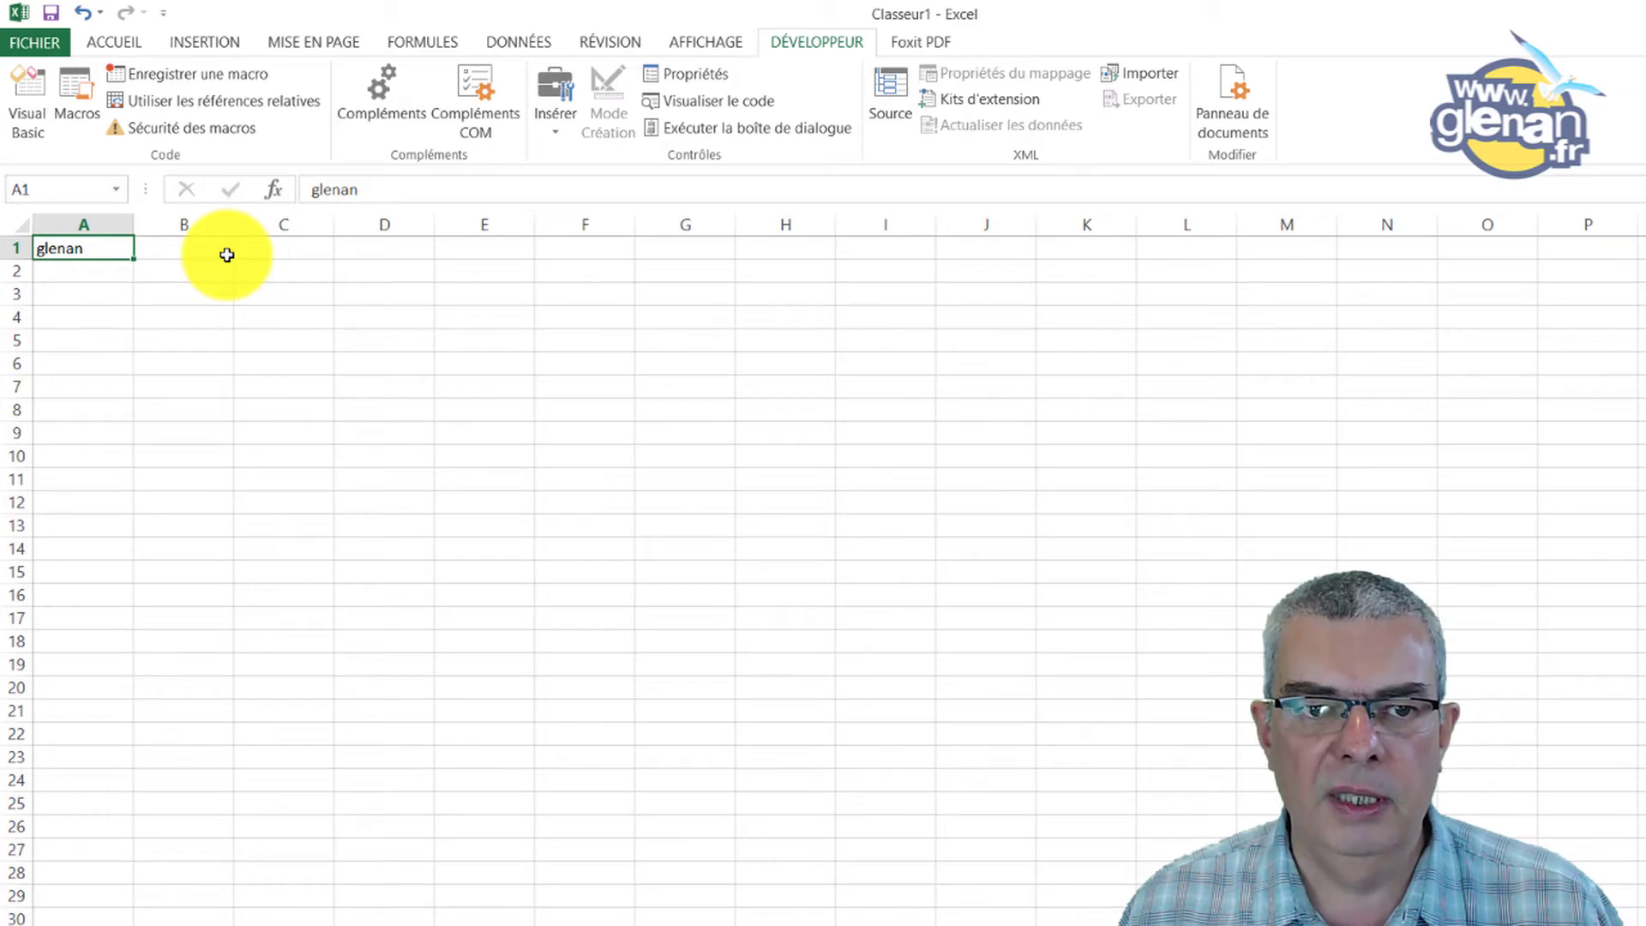
ctrl+scroll(173, 250, up, 2)
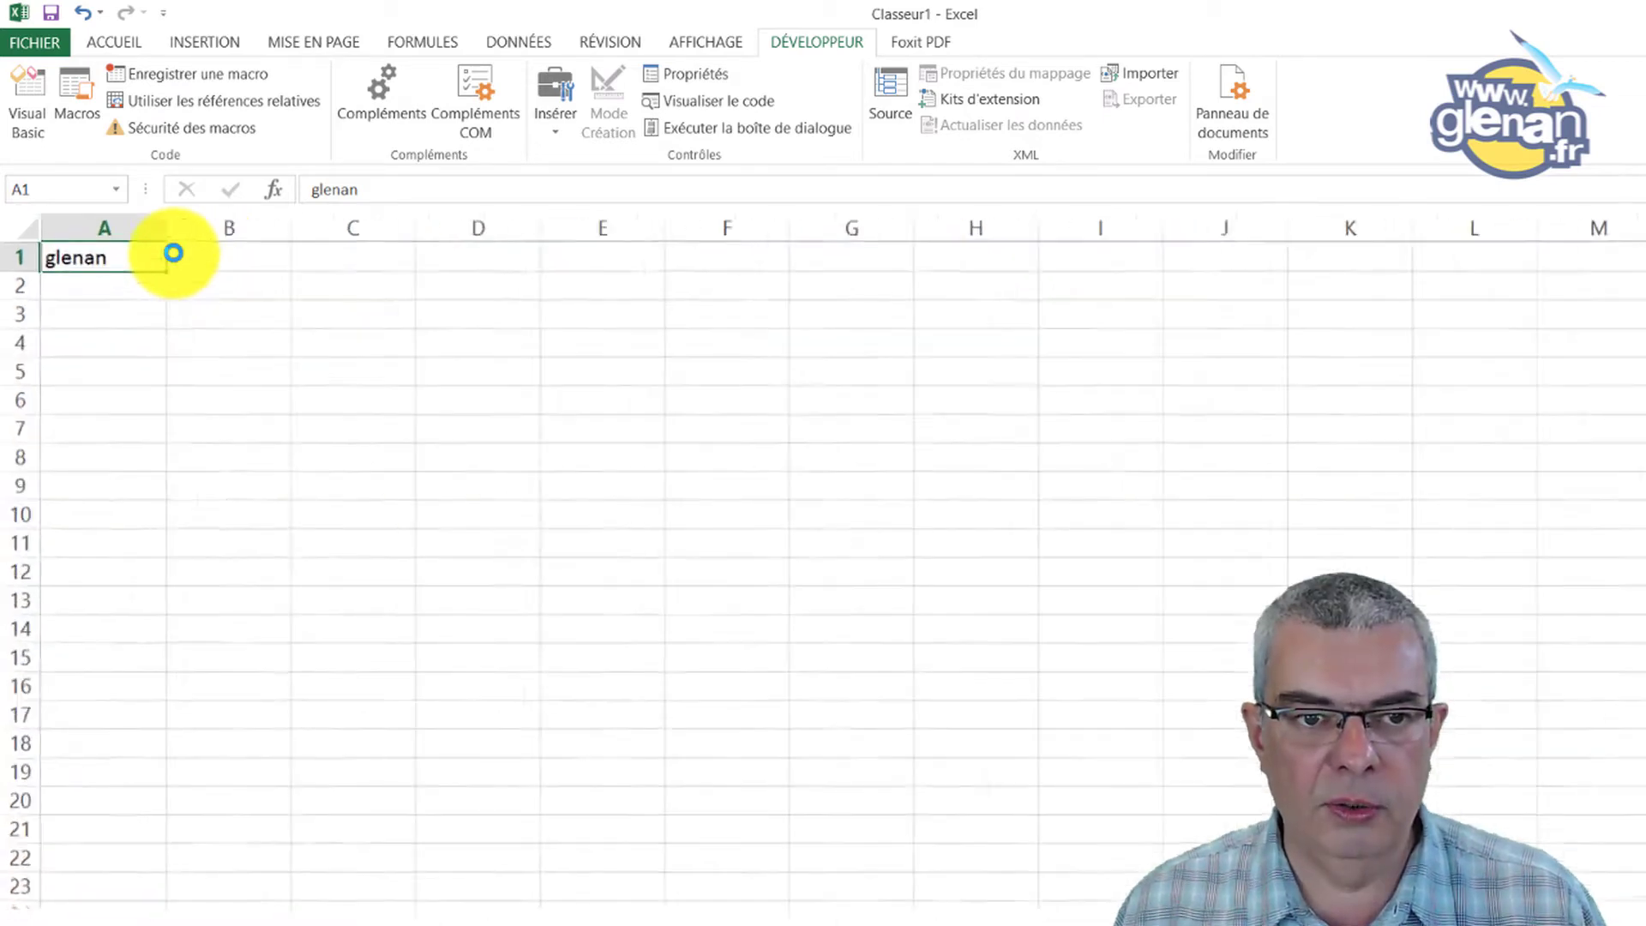
ctrl+scroll(174, 248, up, 2)
ctrl+scroll(174, 249, up, 2)
ctrl+scroll(172, 248, up, 1)
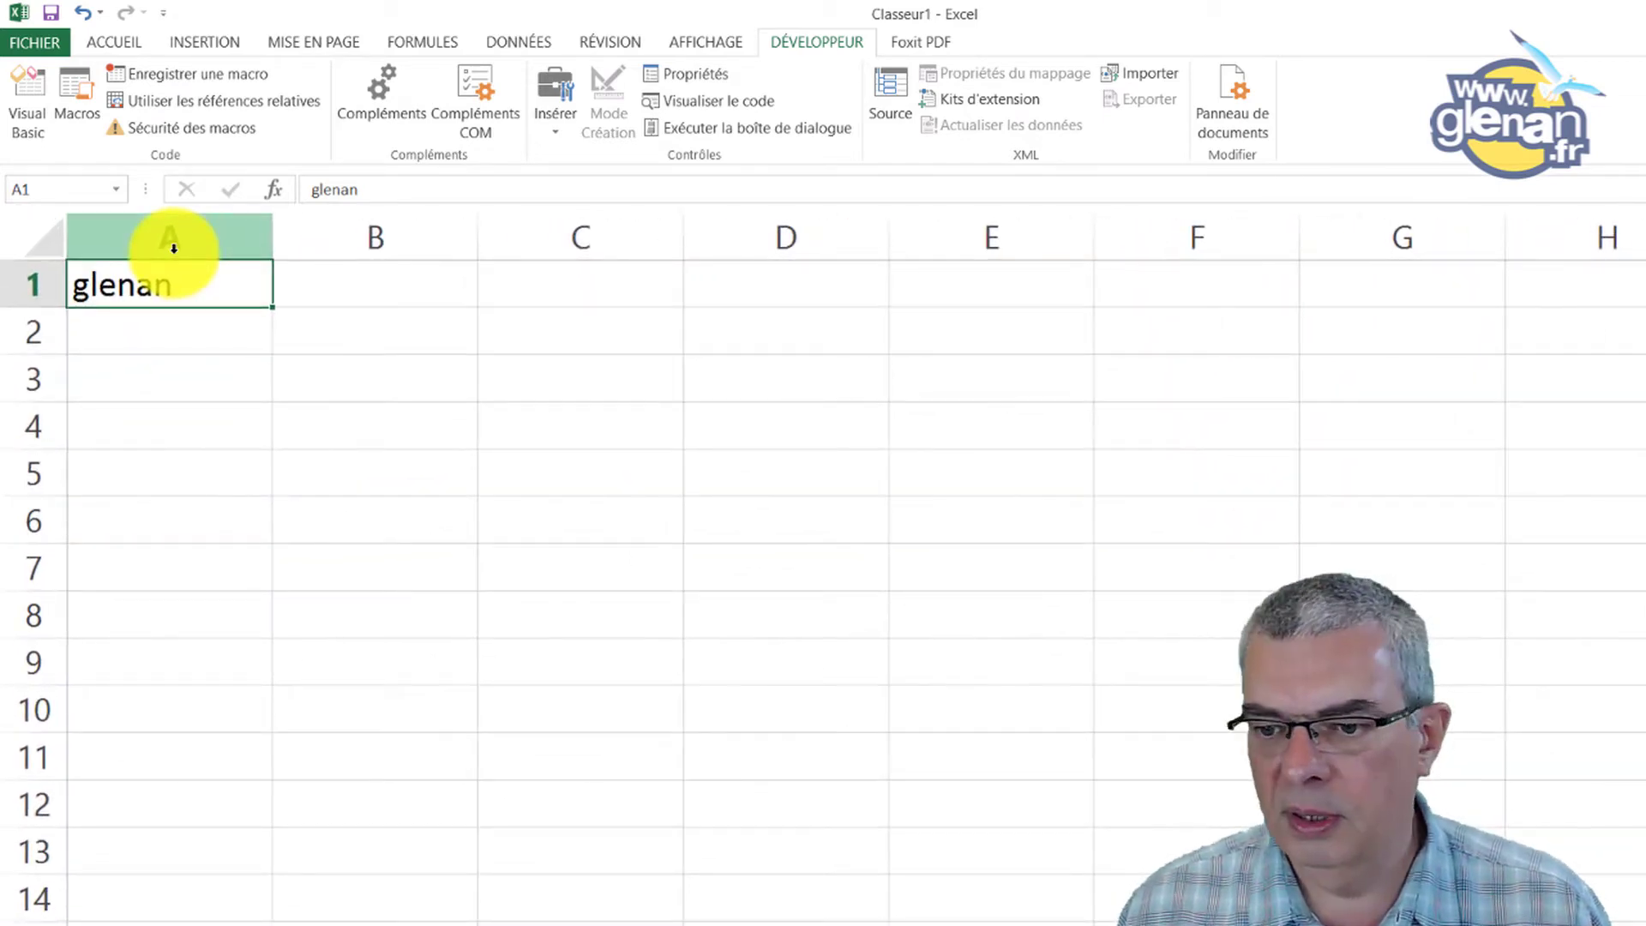
ctrl+scroll(172, 248, up, 1)
ctrl+scroll(172, 248, up, 1)
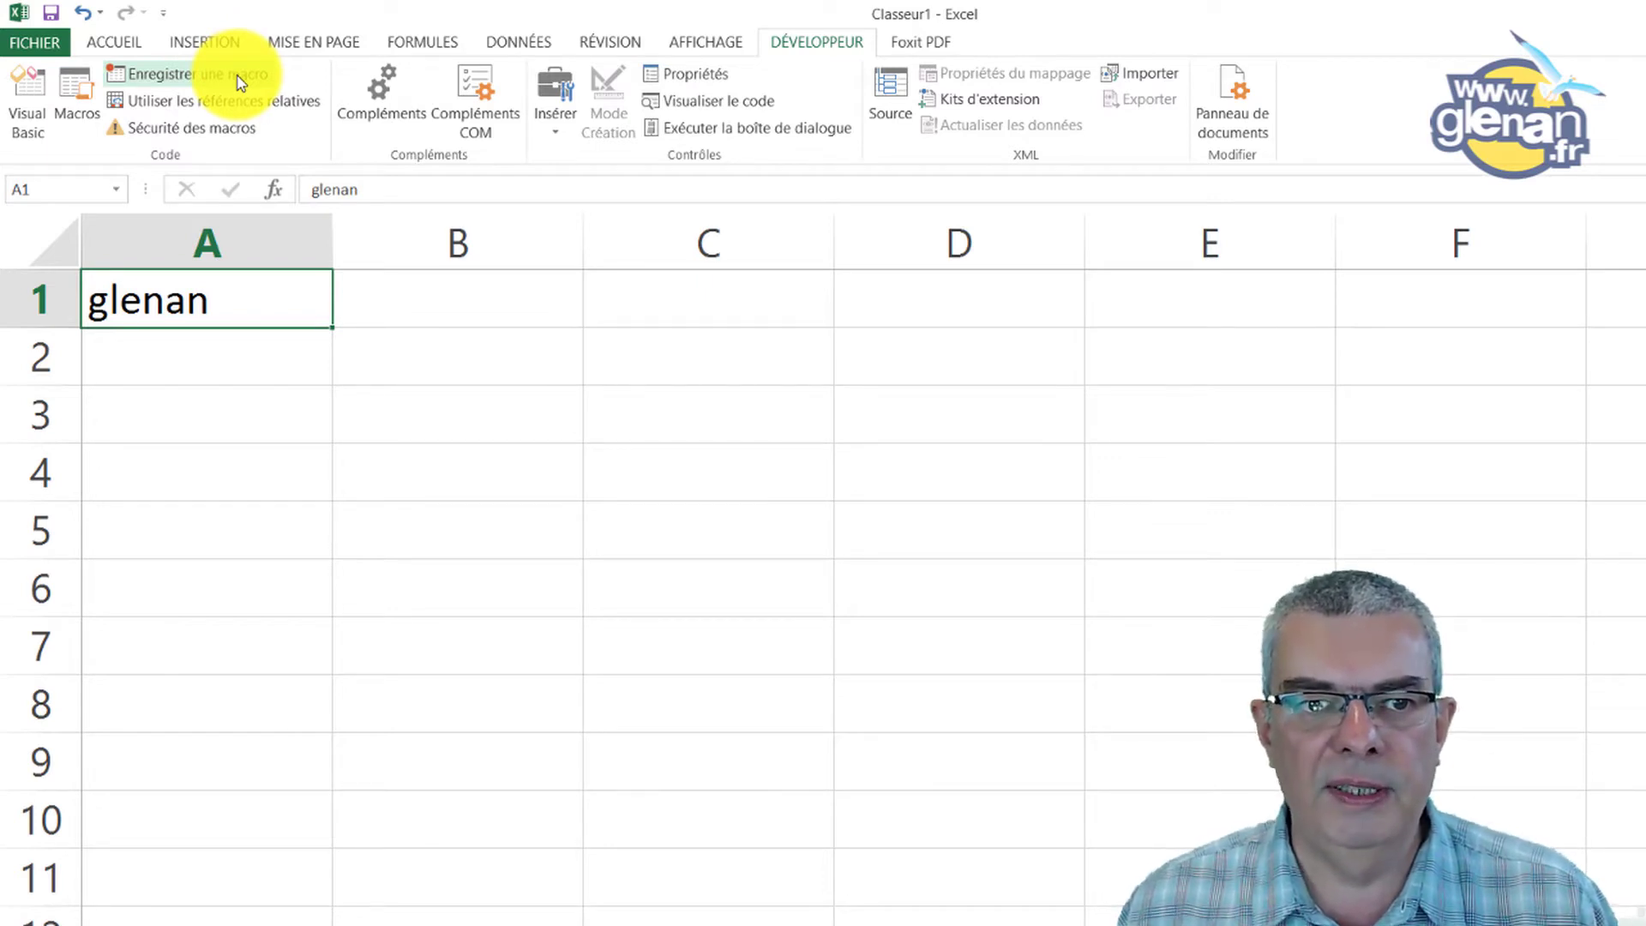
Record macro texteRouge in This Workbook with description 'Met le texte en rouge'
click(236, 76)
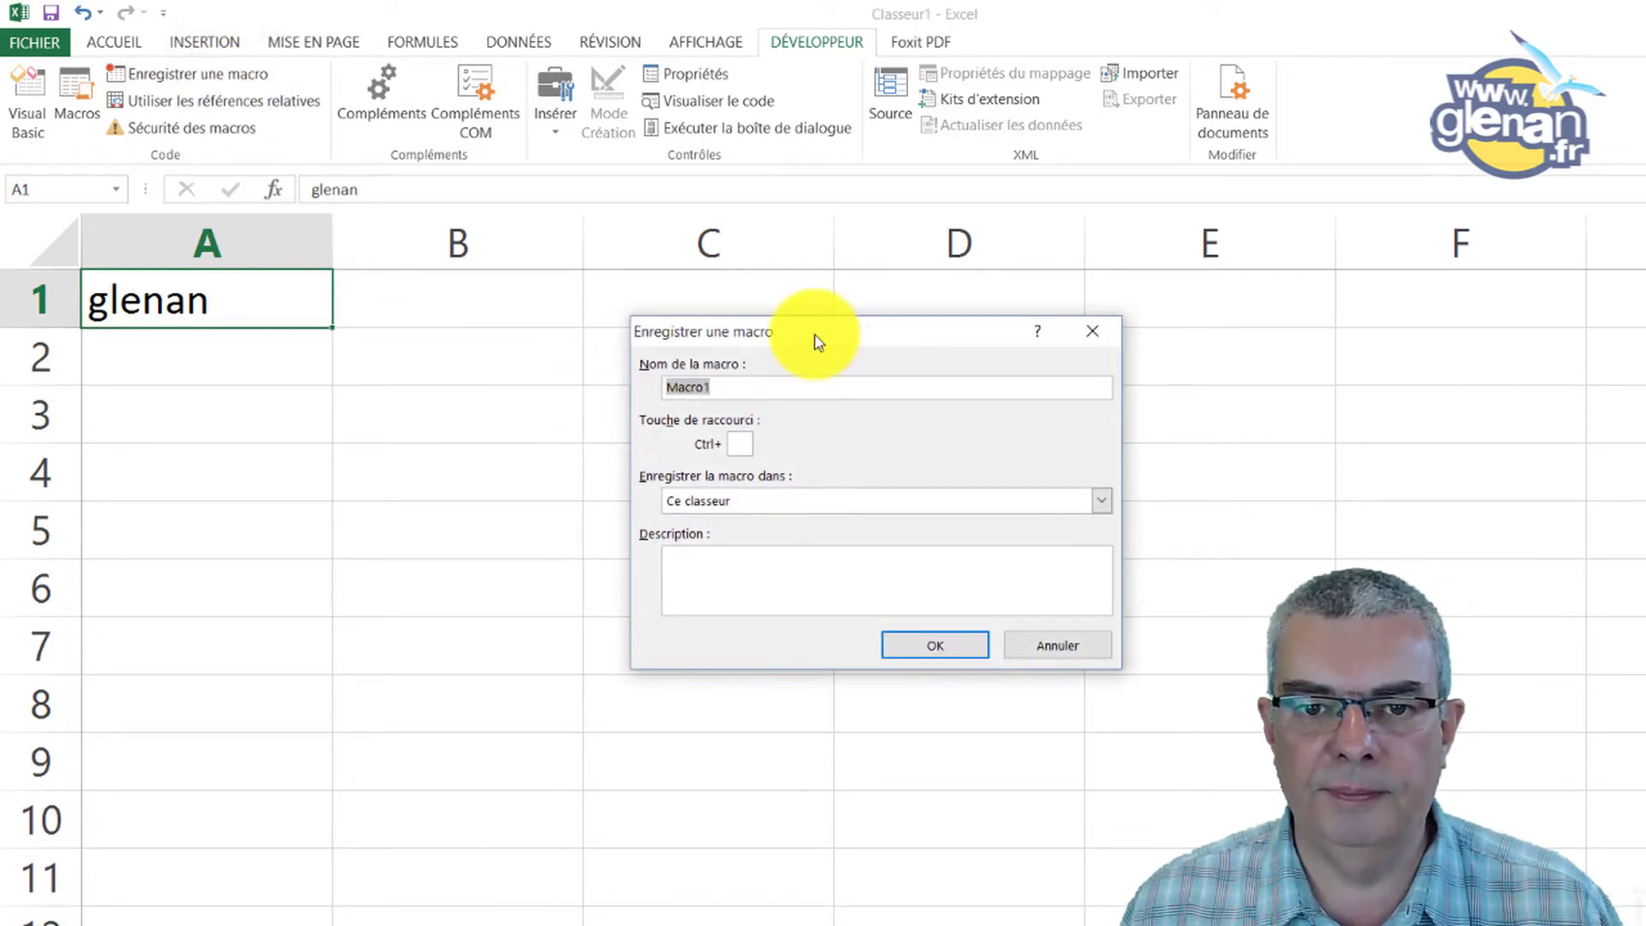
drag(815, 336, 808, 280)
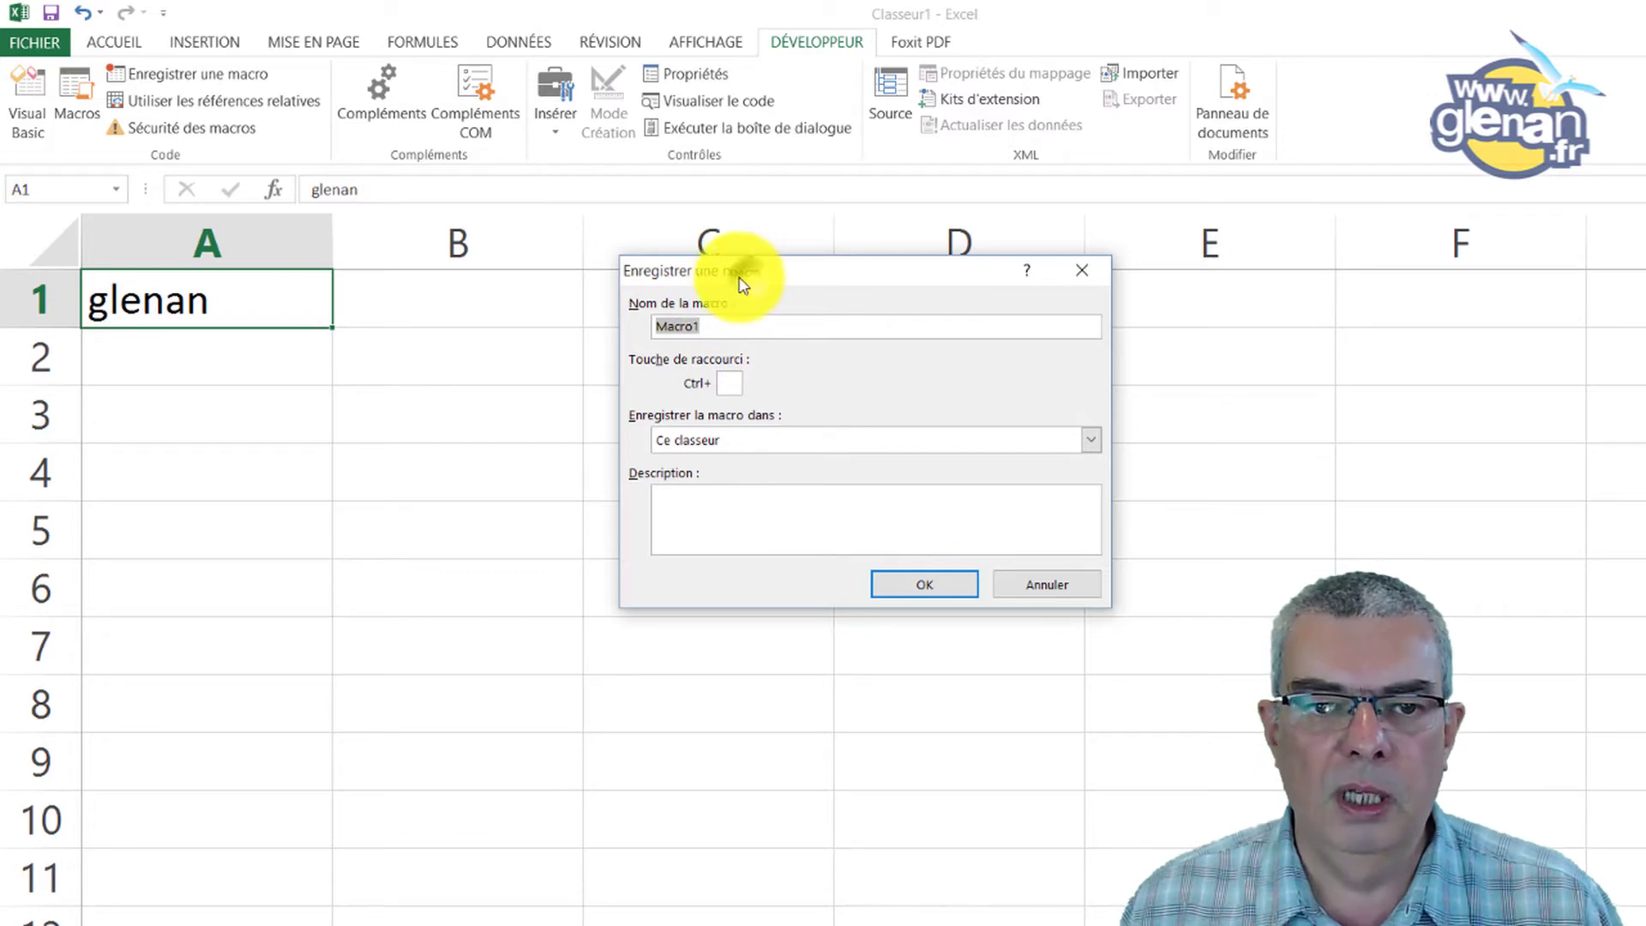
drag(746, 270, 705, 239)
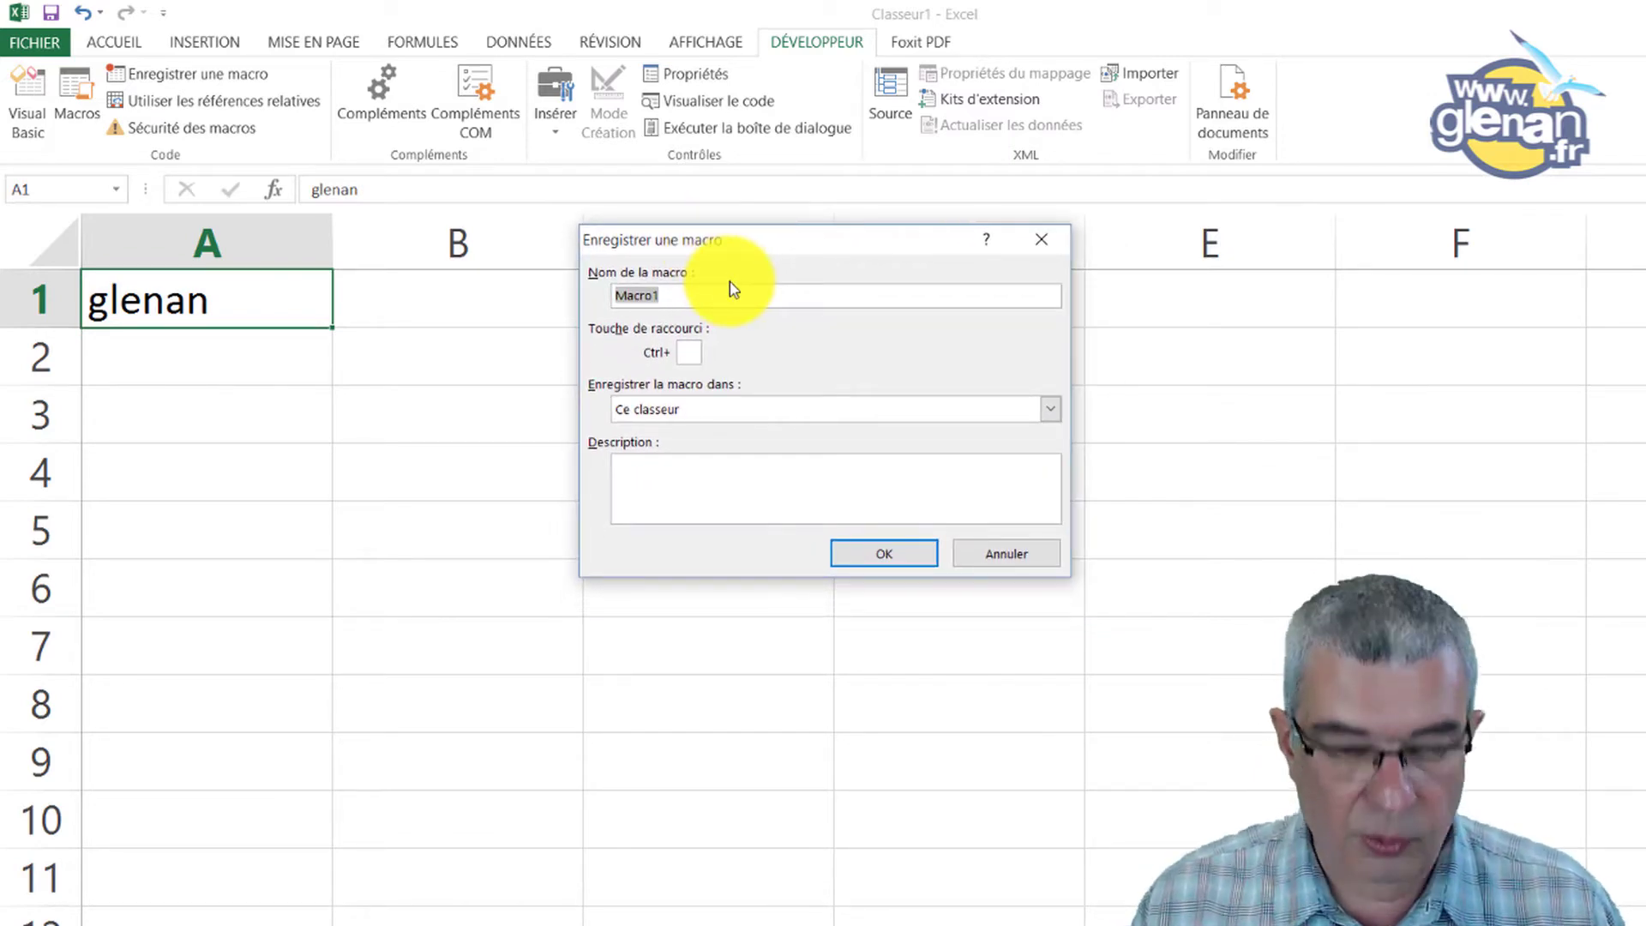
text(text)
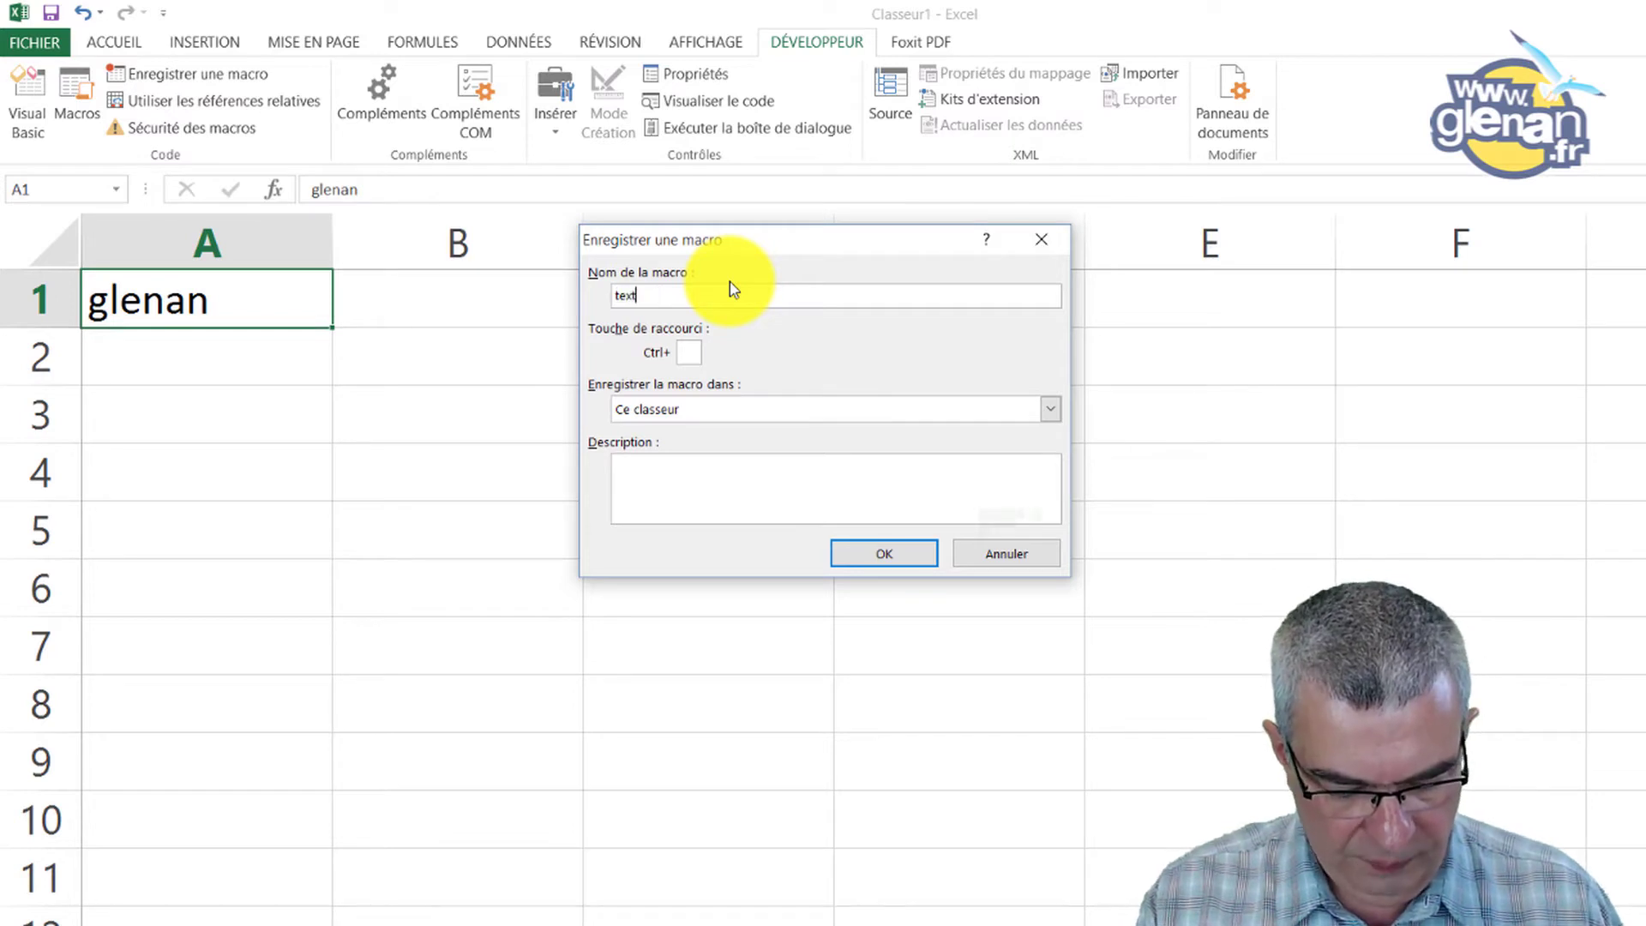
text(eRo)
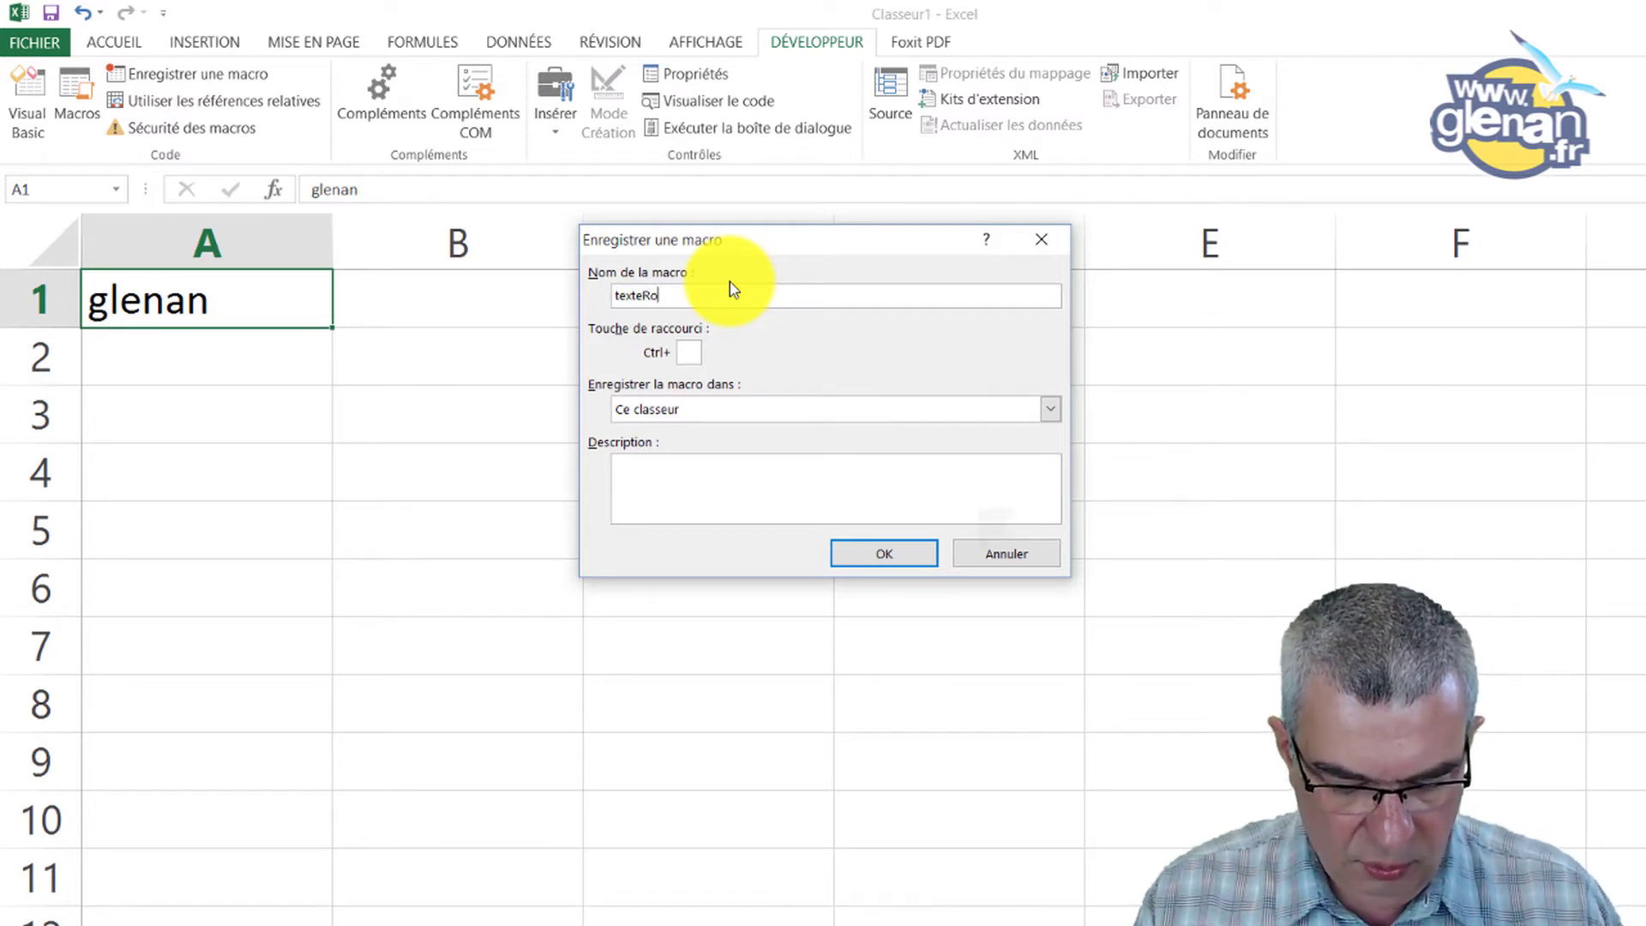
text(uge)
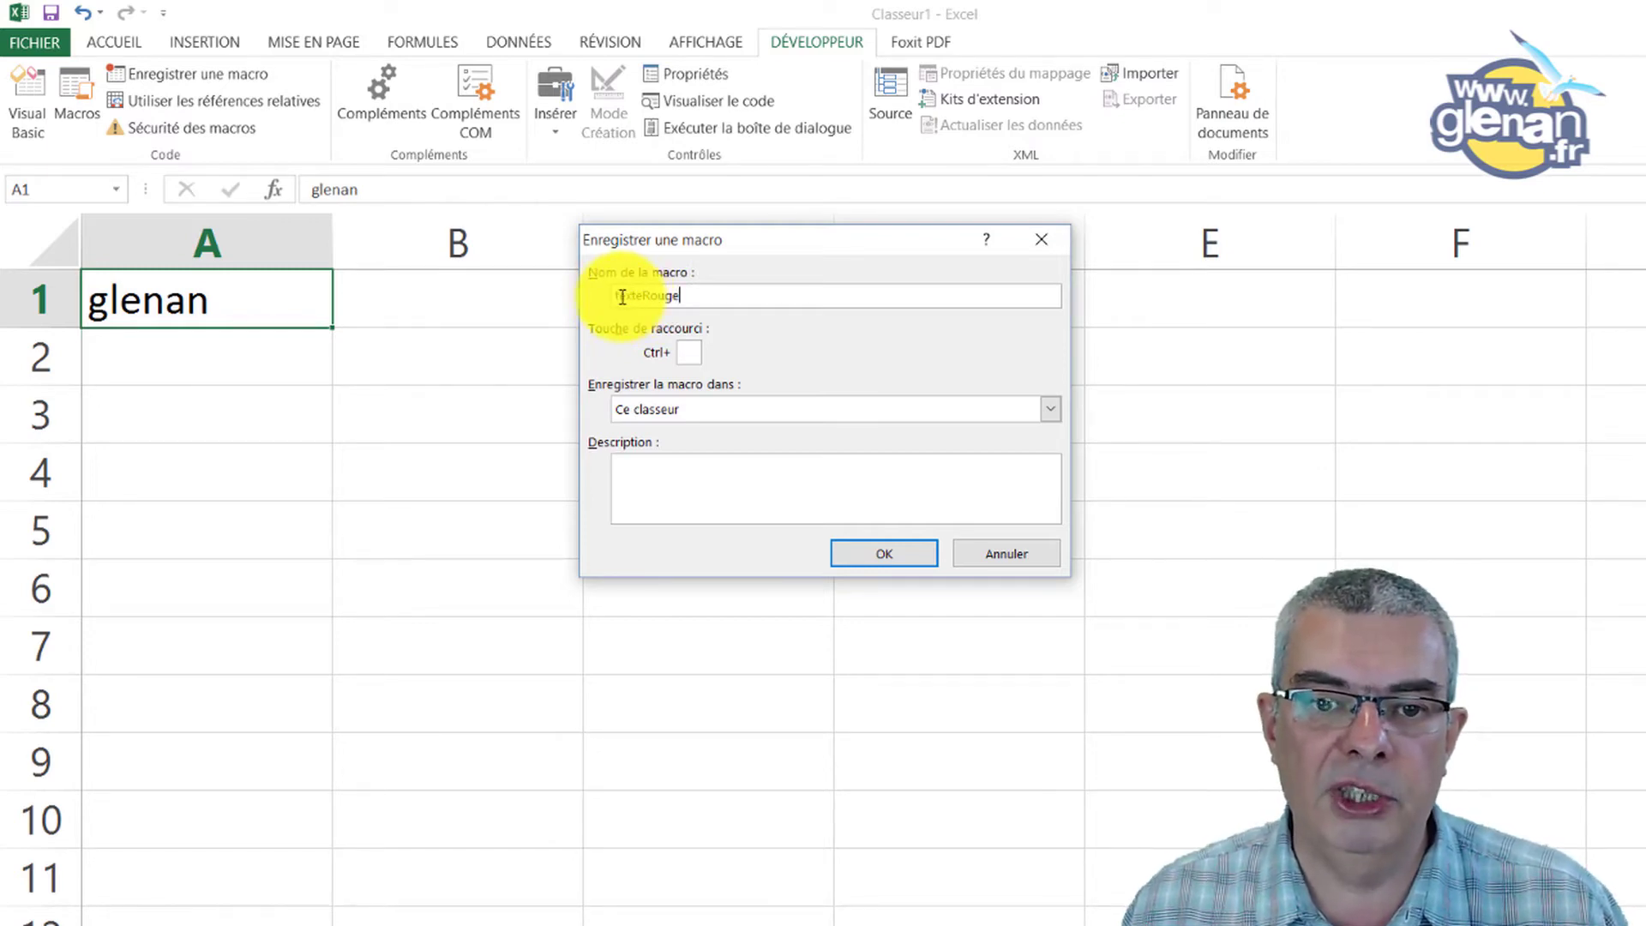
click(618, 297)
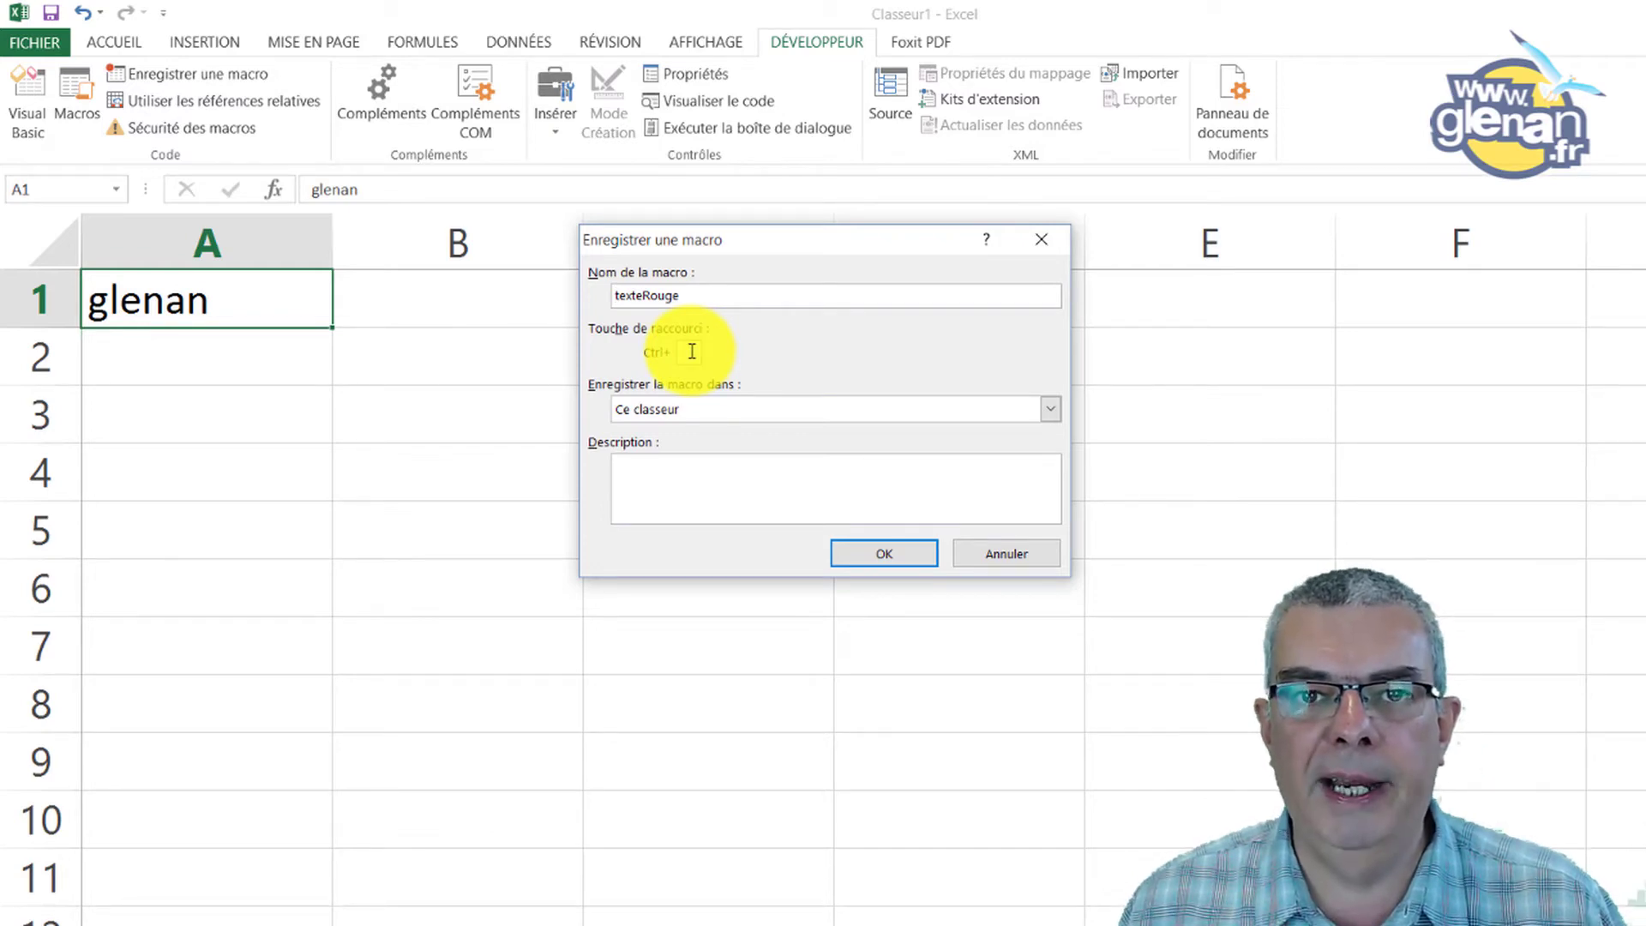
click(743, 408)
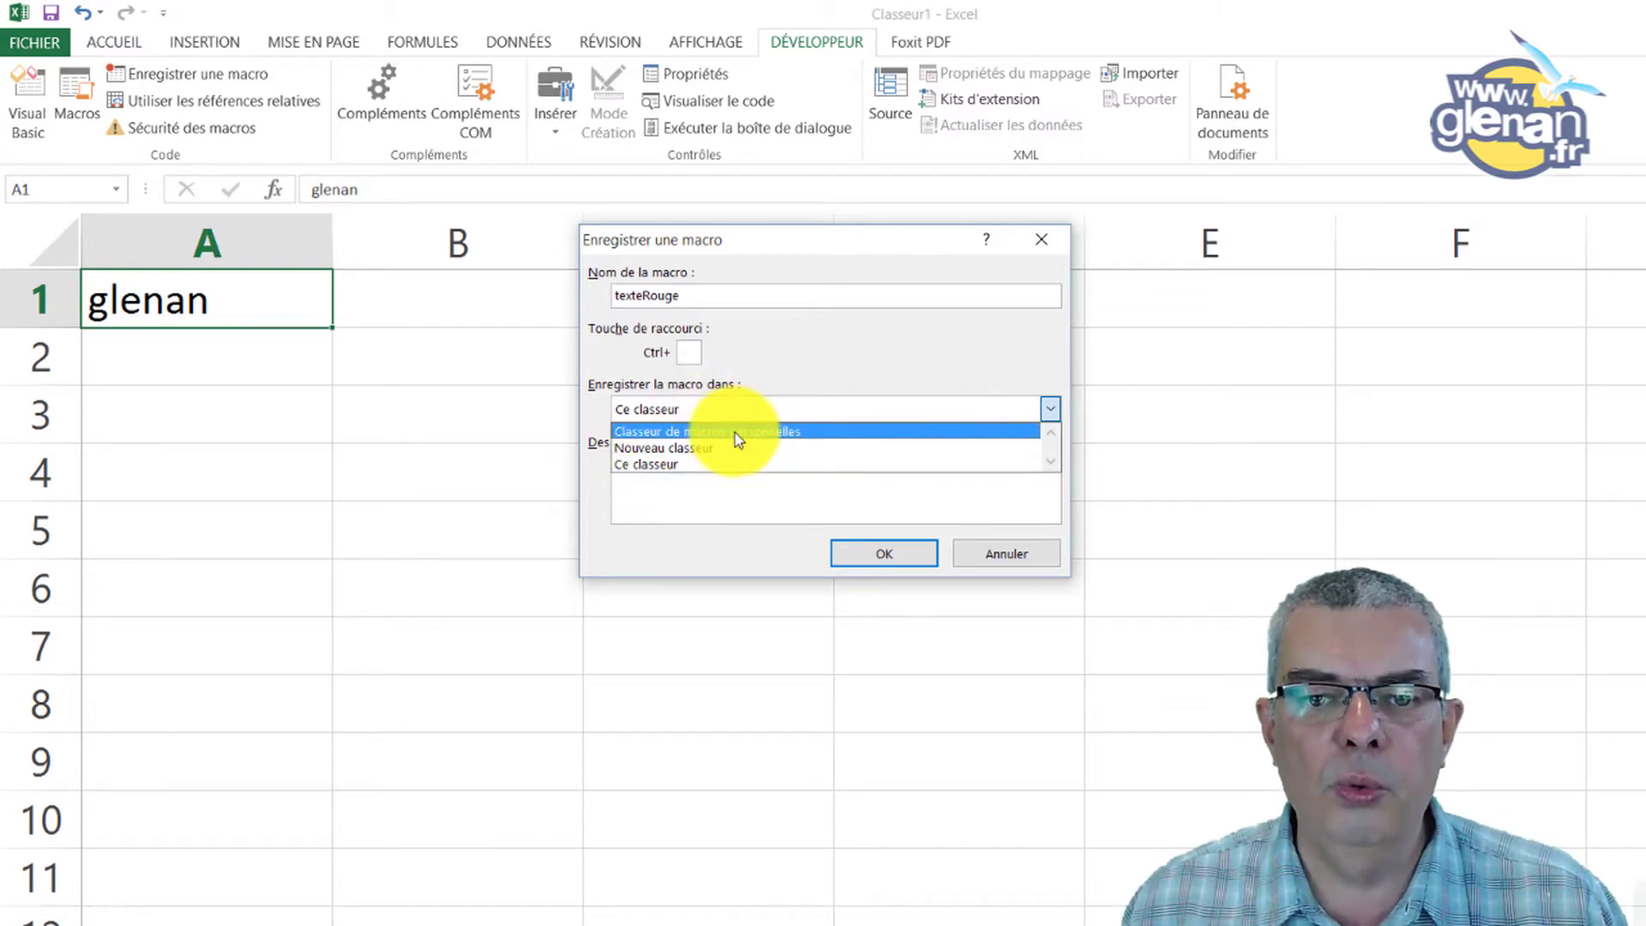
click(791, 365)
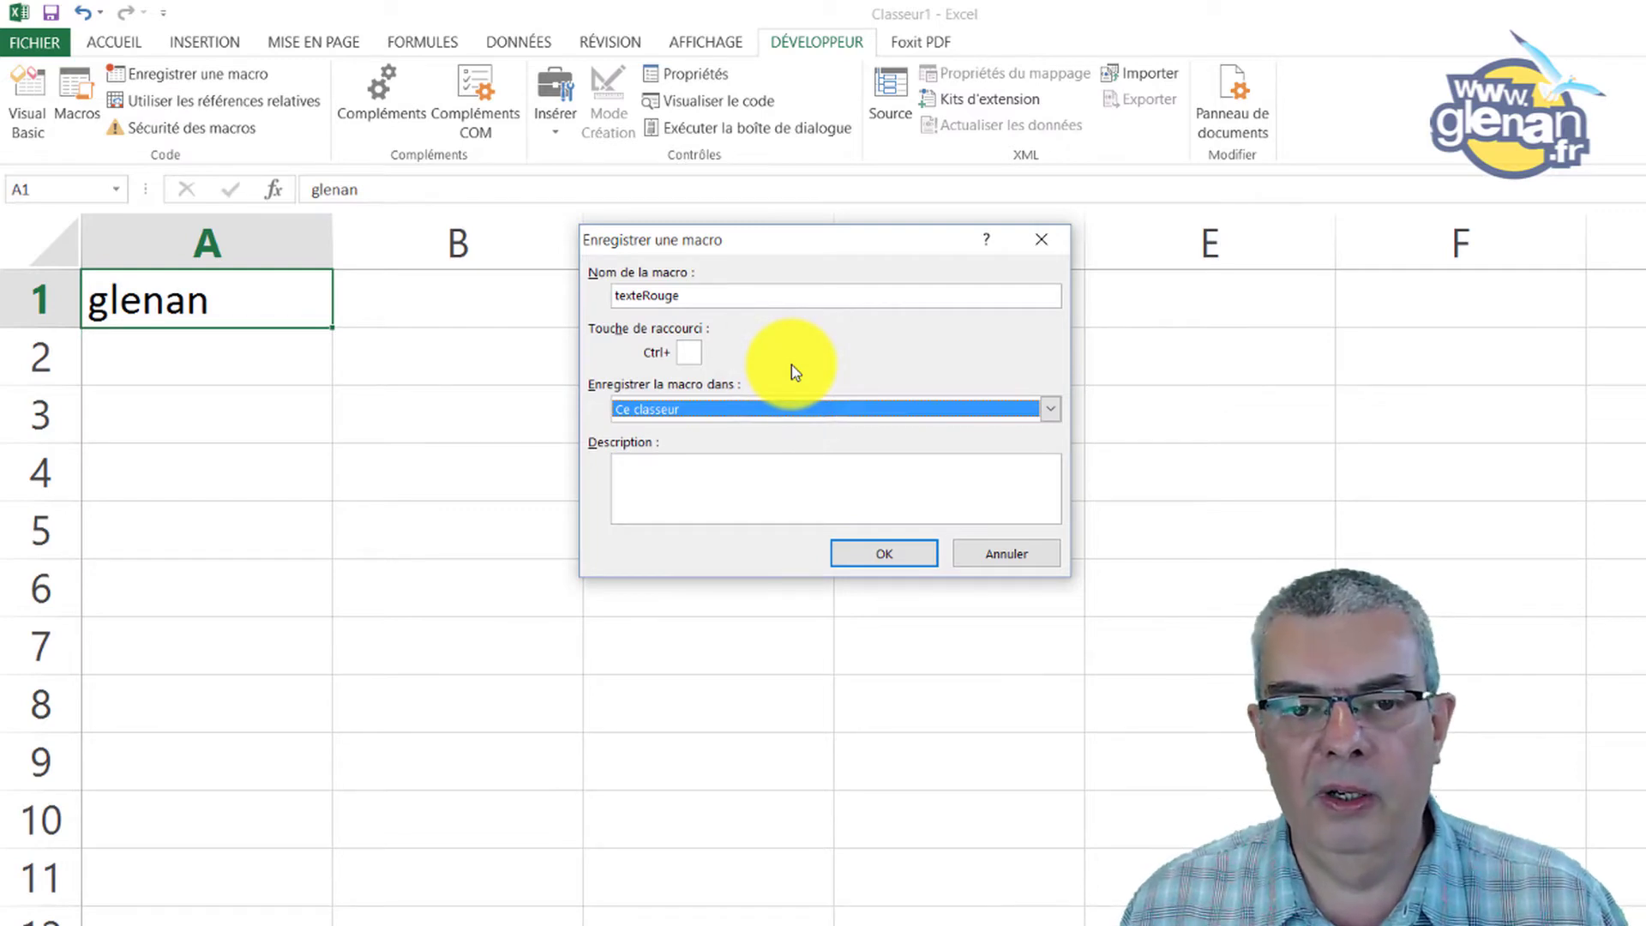
click(714, 464)
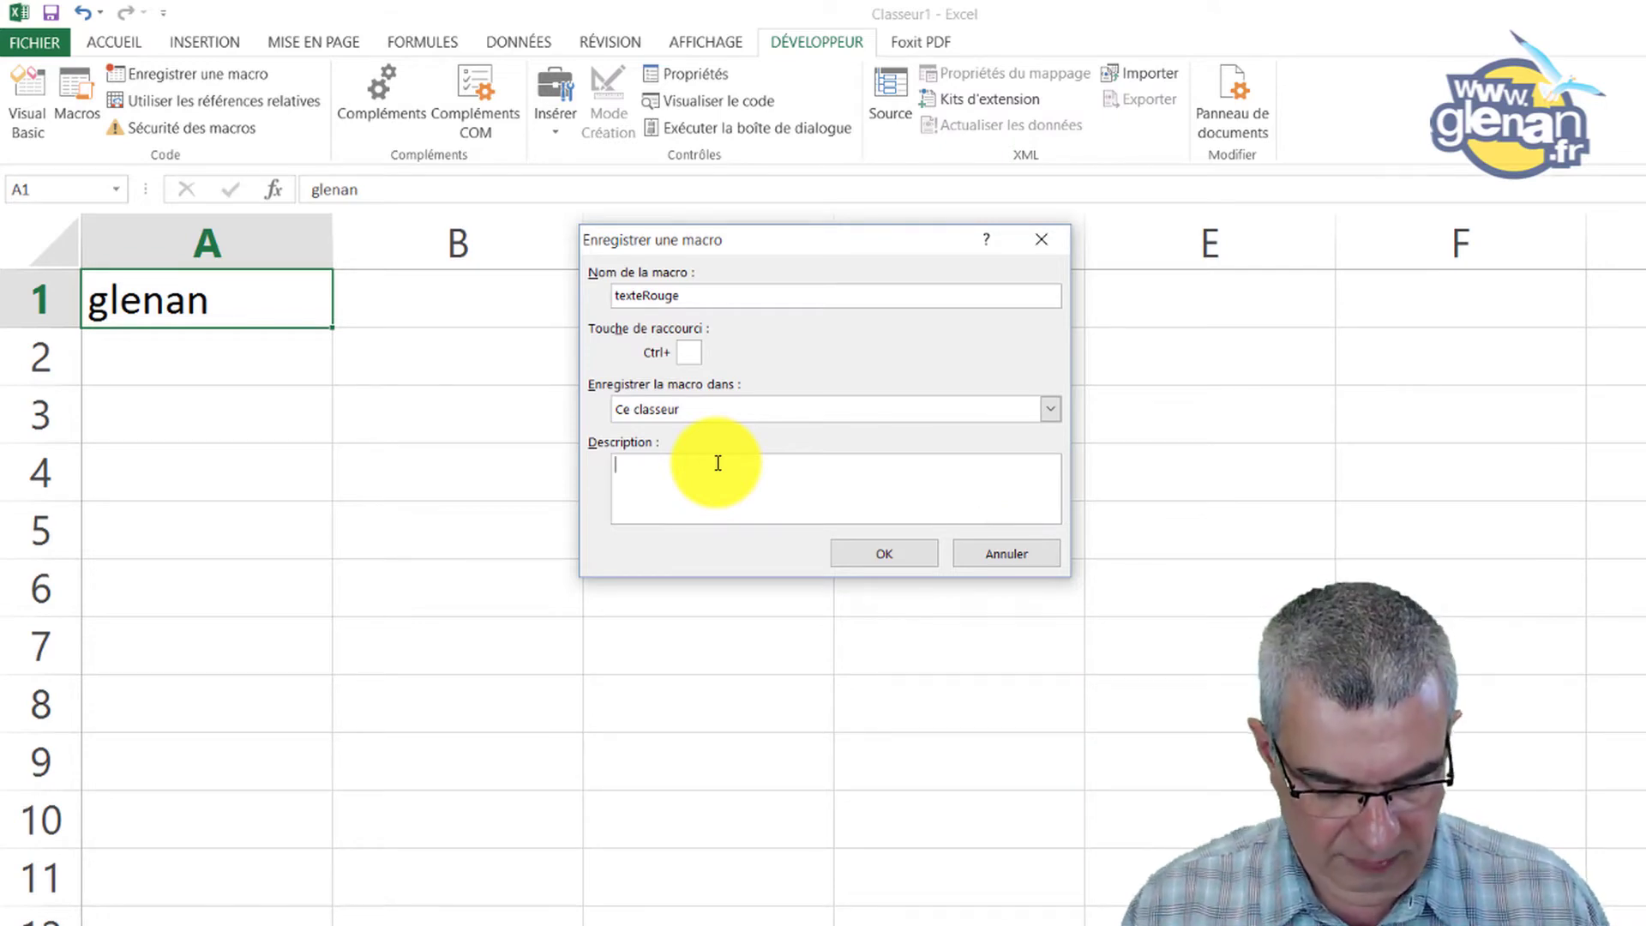
text(Met le t)
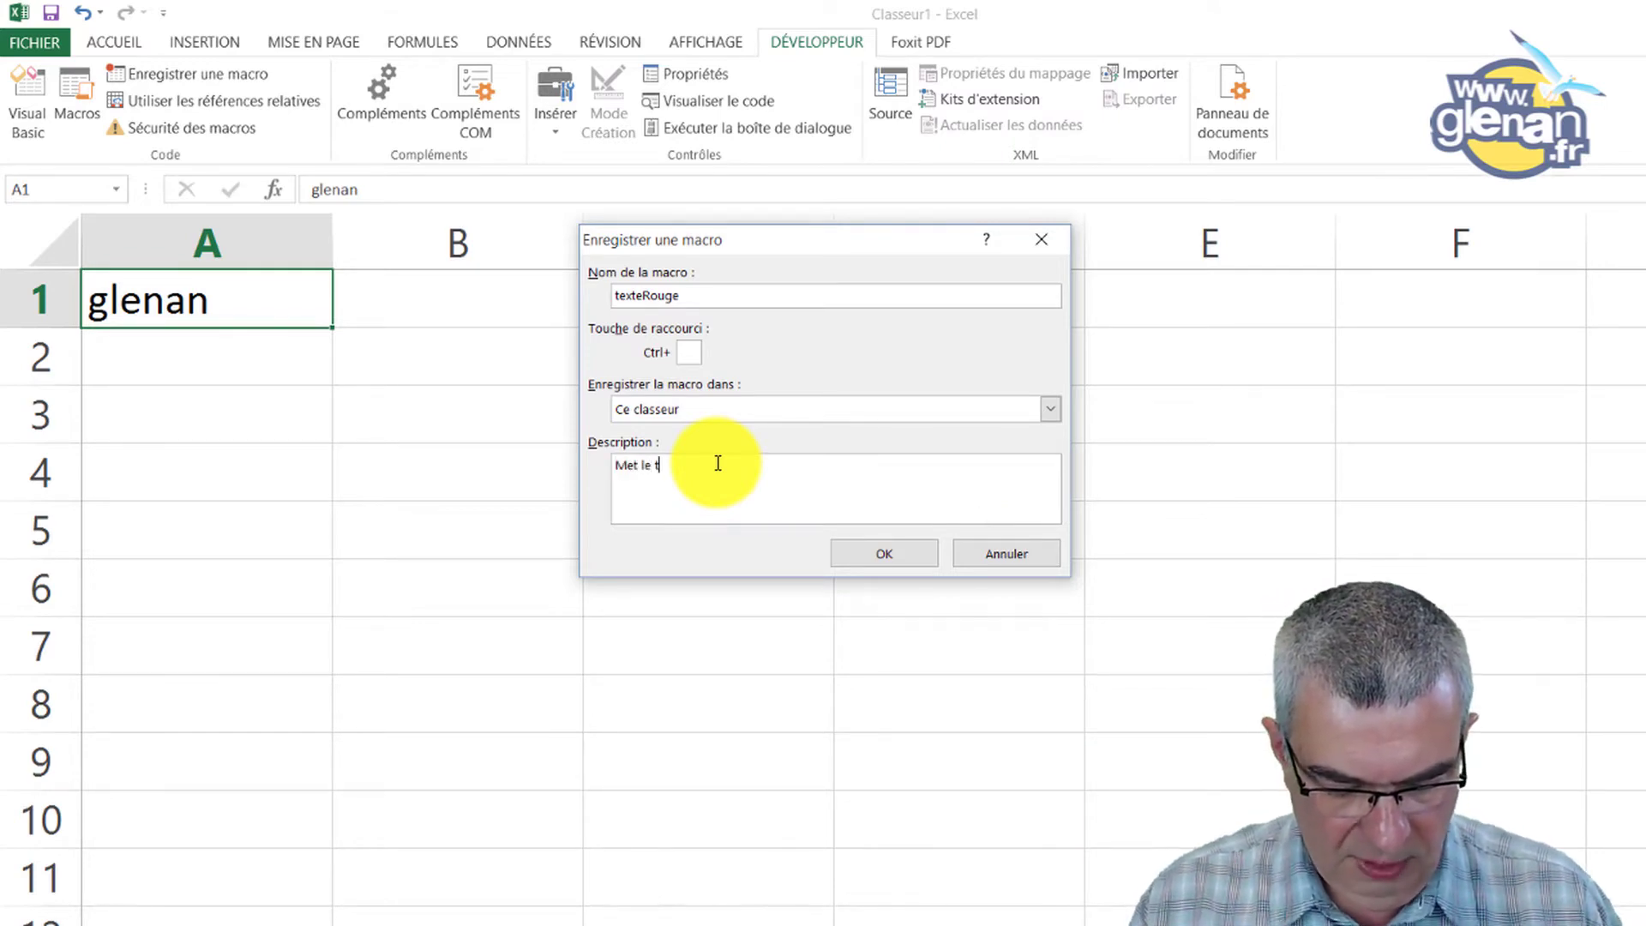
text(exte en)
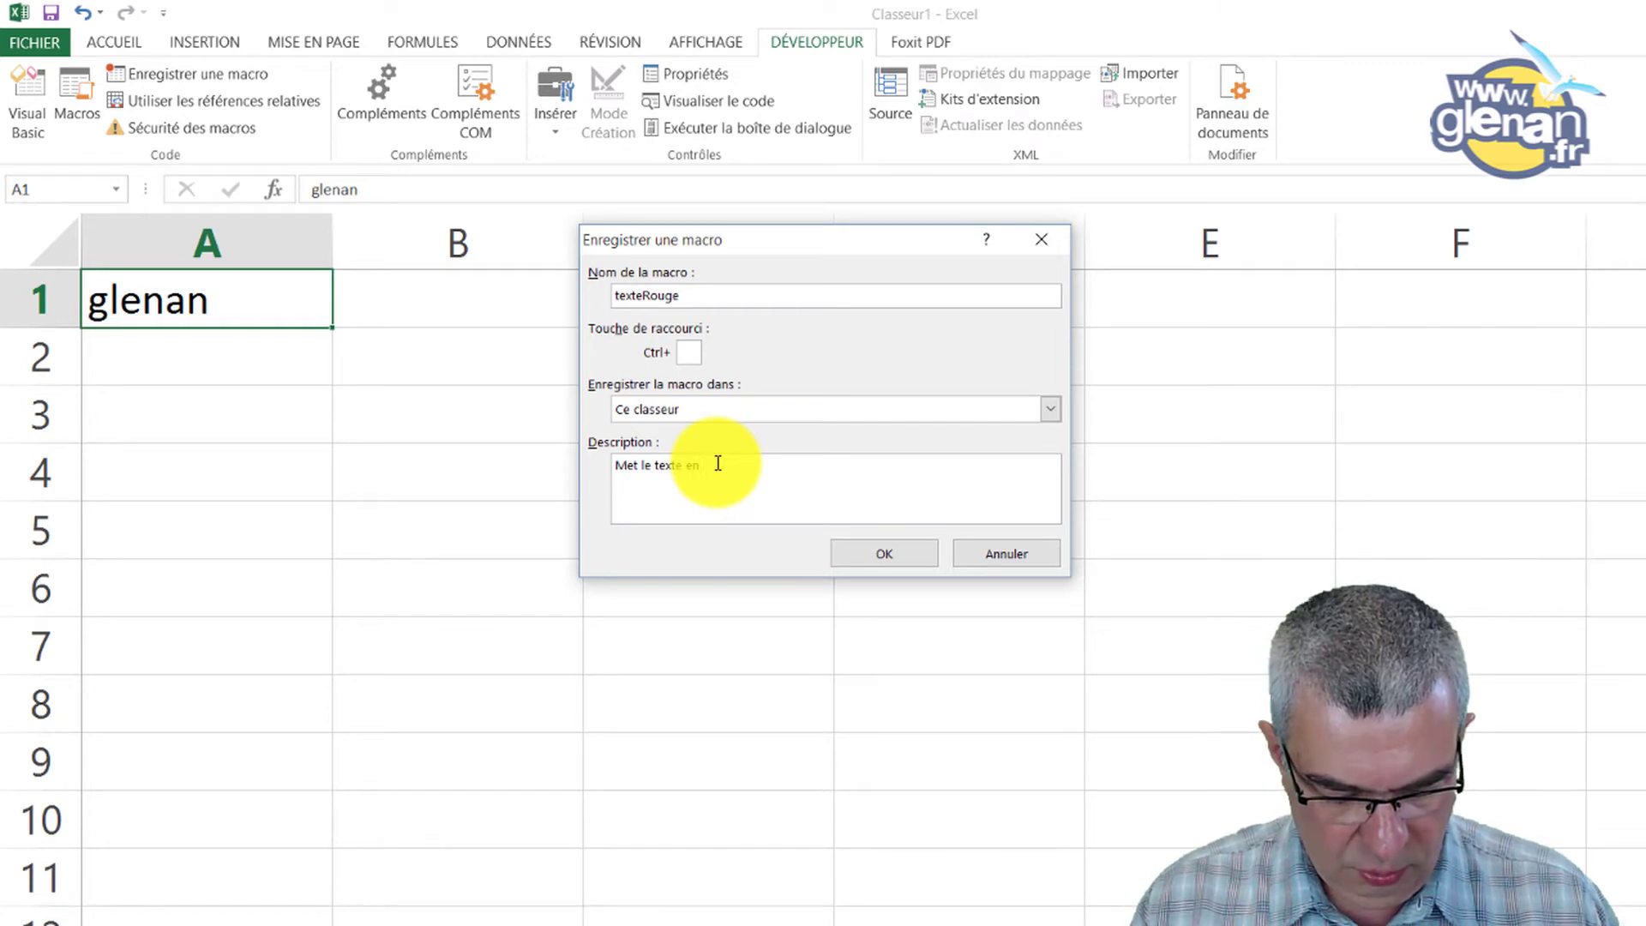
text( rouge)
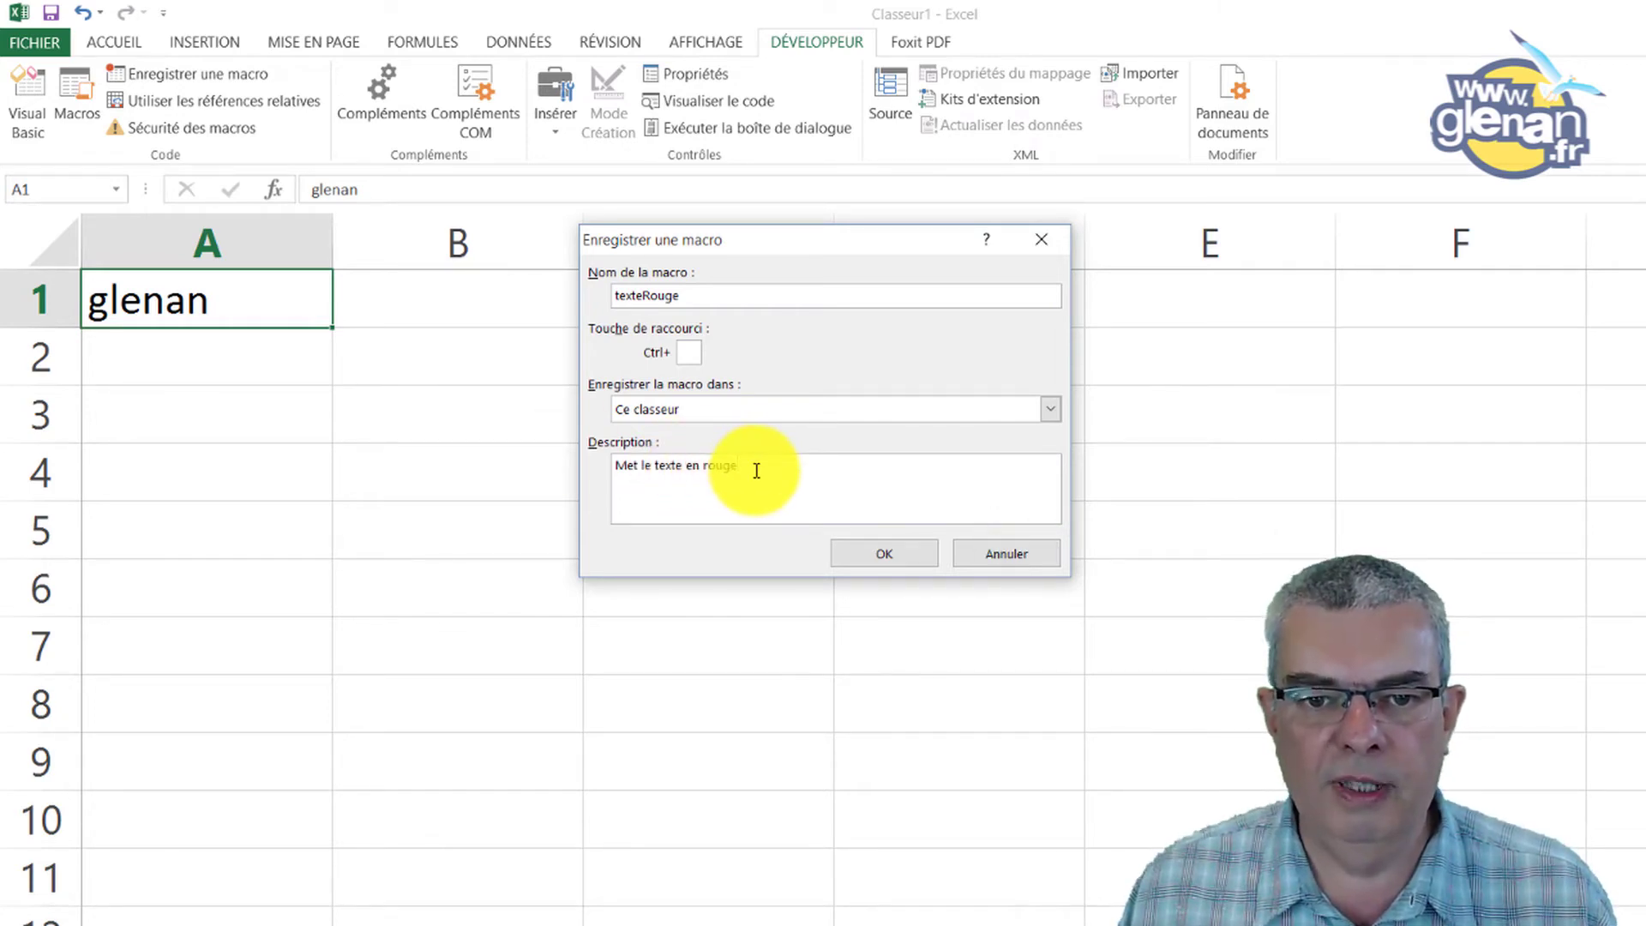
click(879, 559)
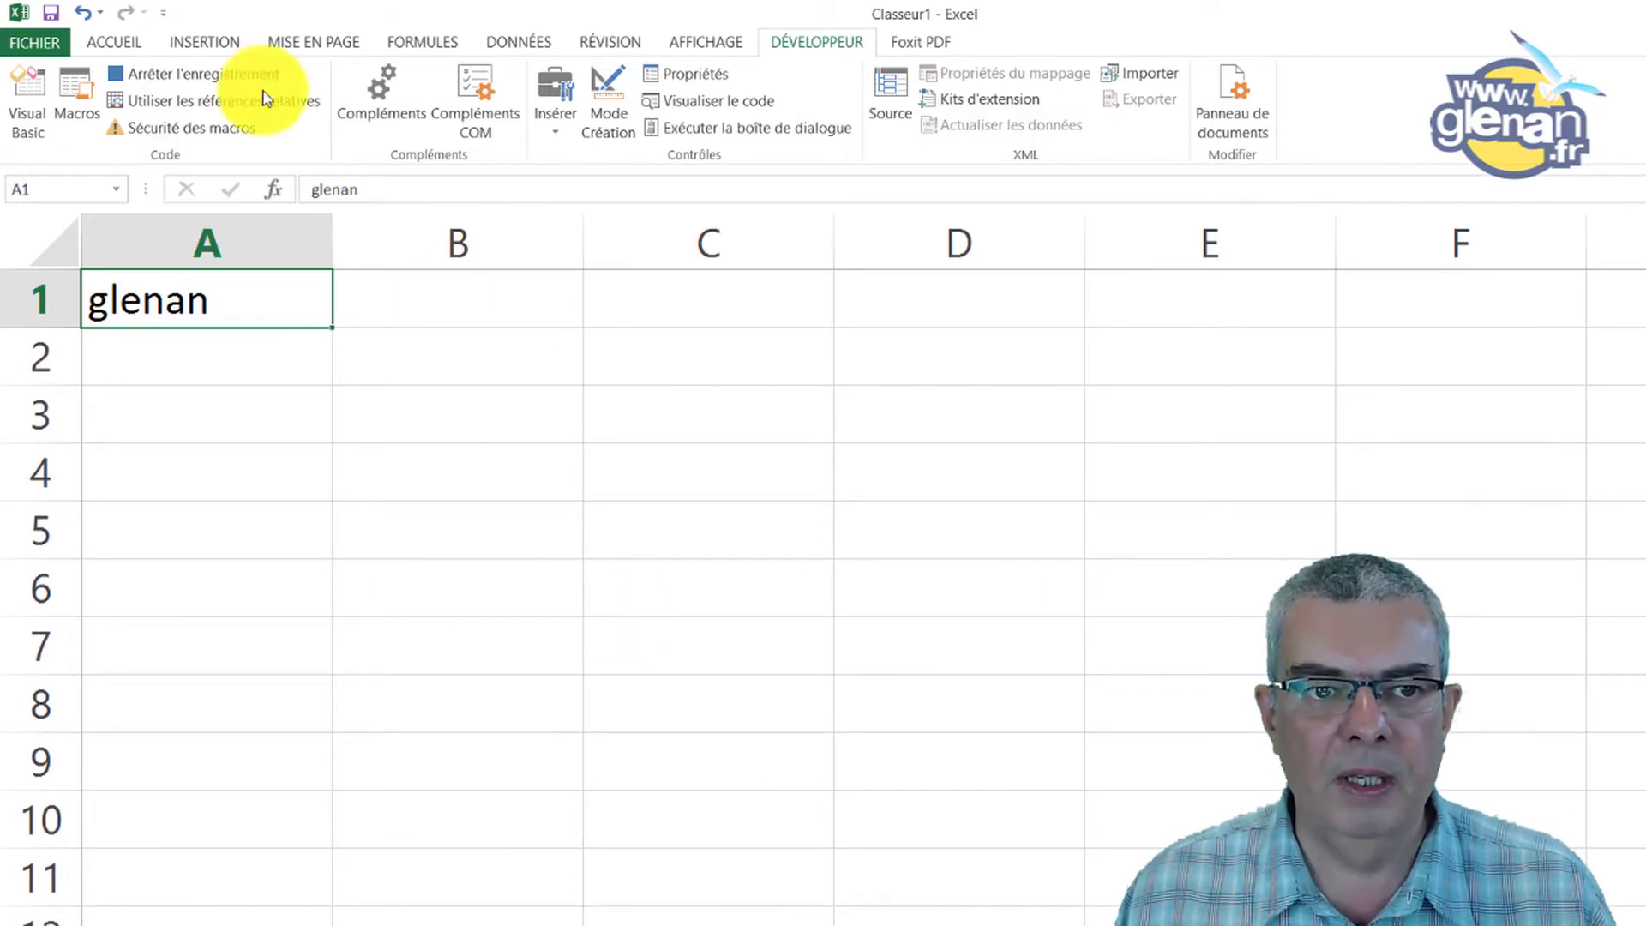
Switch to the Accueil tab while the macro keeps recording
click(101, 42)
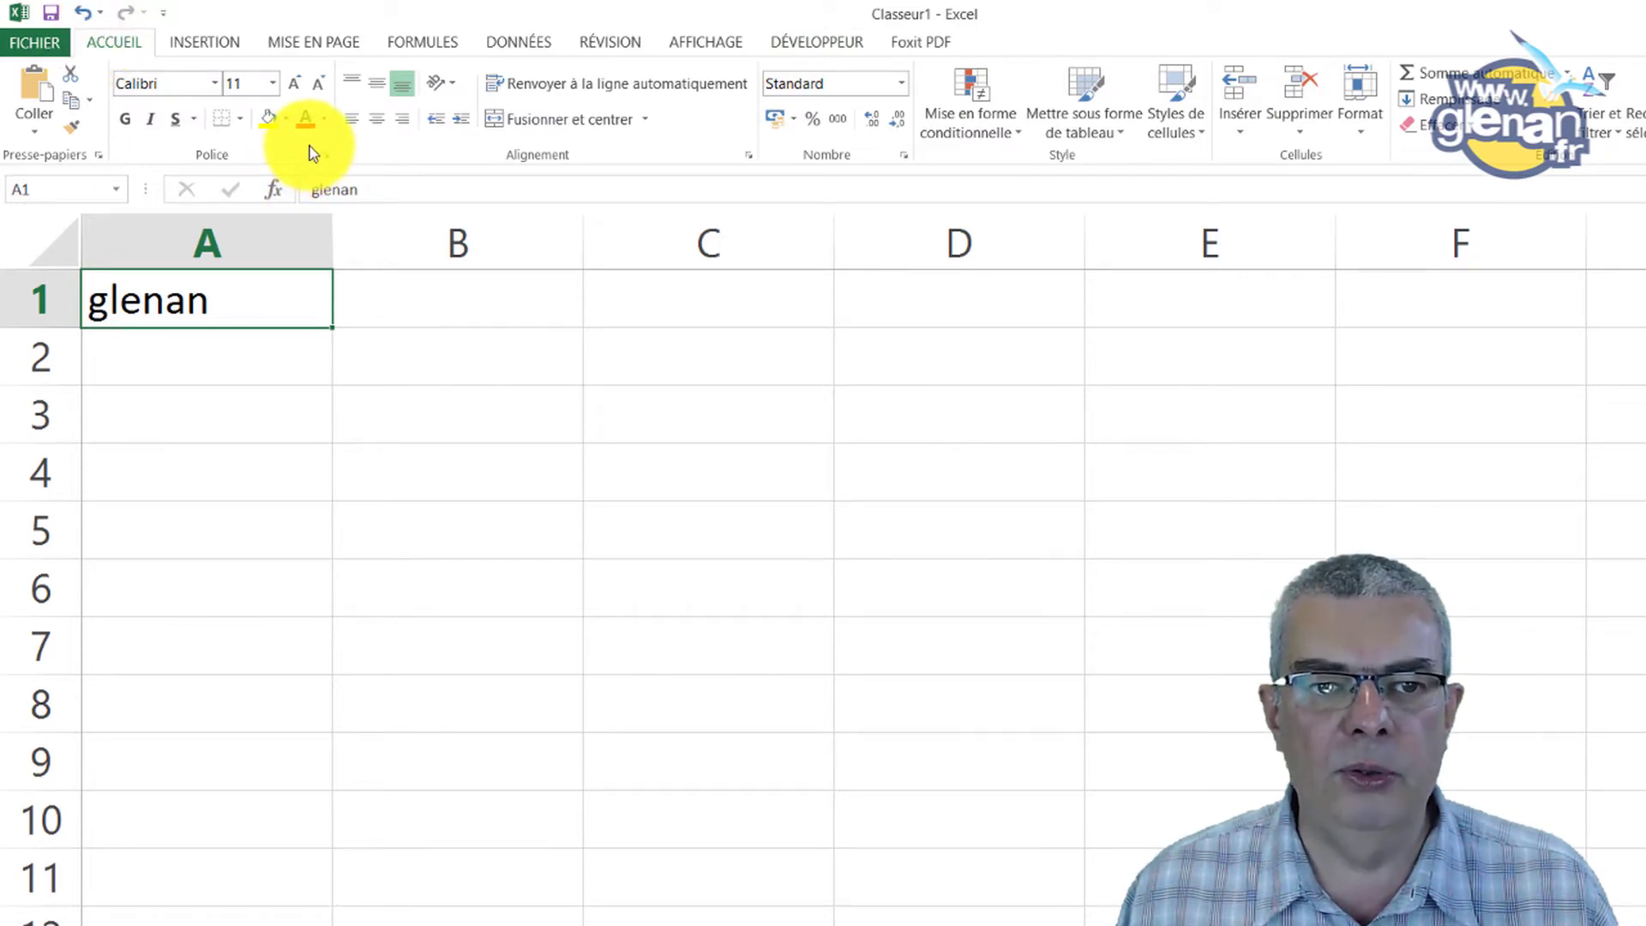
Format 'glenan' in A1 as Forte, size 16, after briefly trying Brush Script MT
click(210, 84)
click(213, 85)
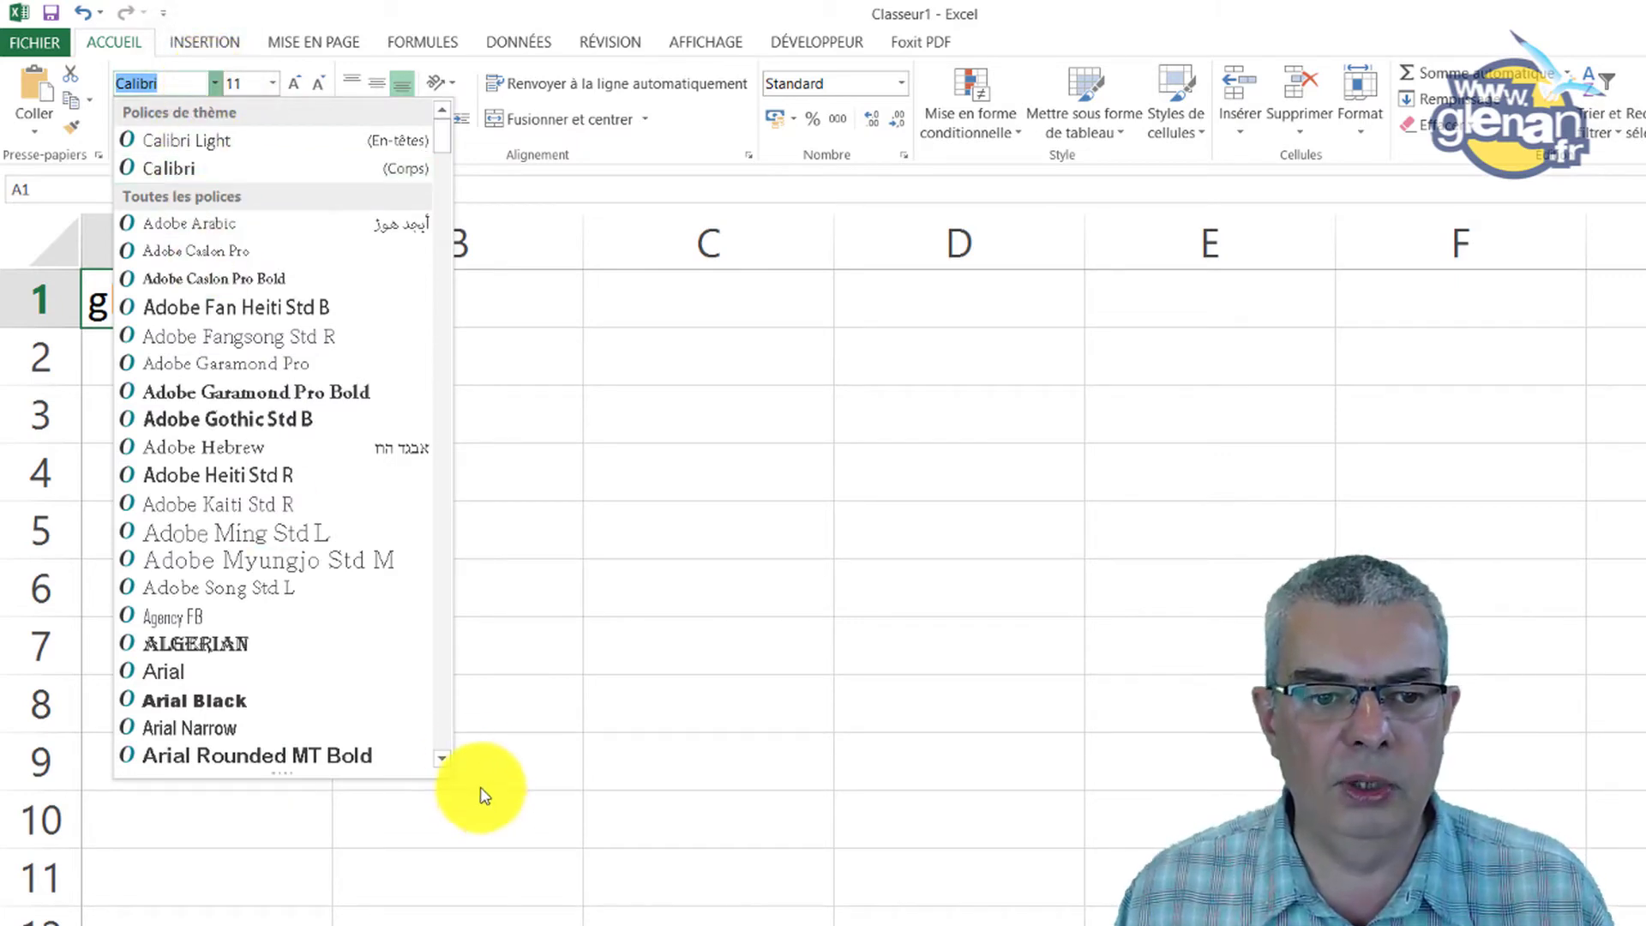
click(443, 724)
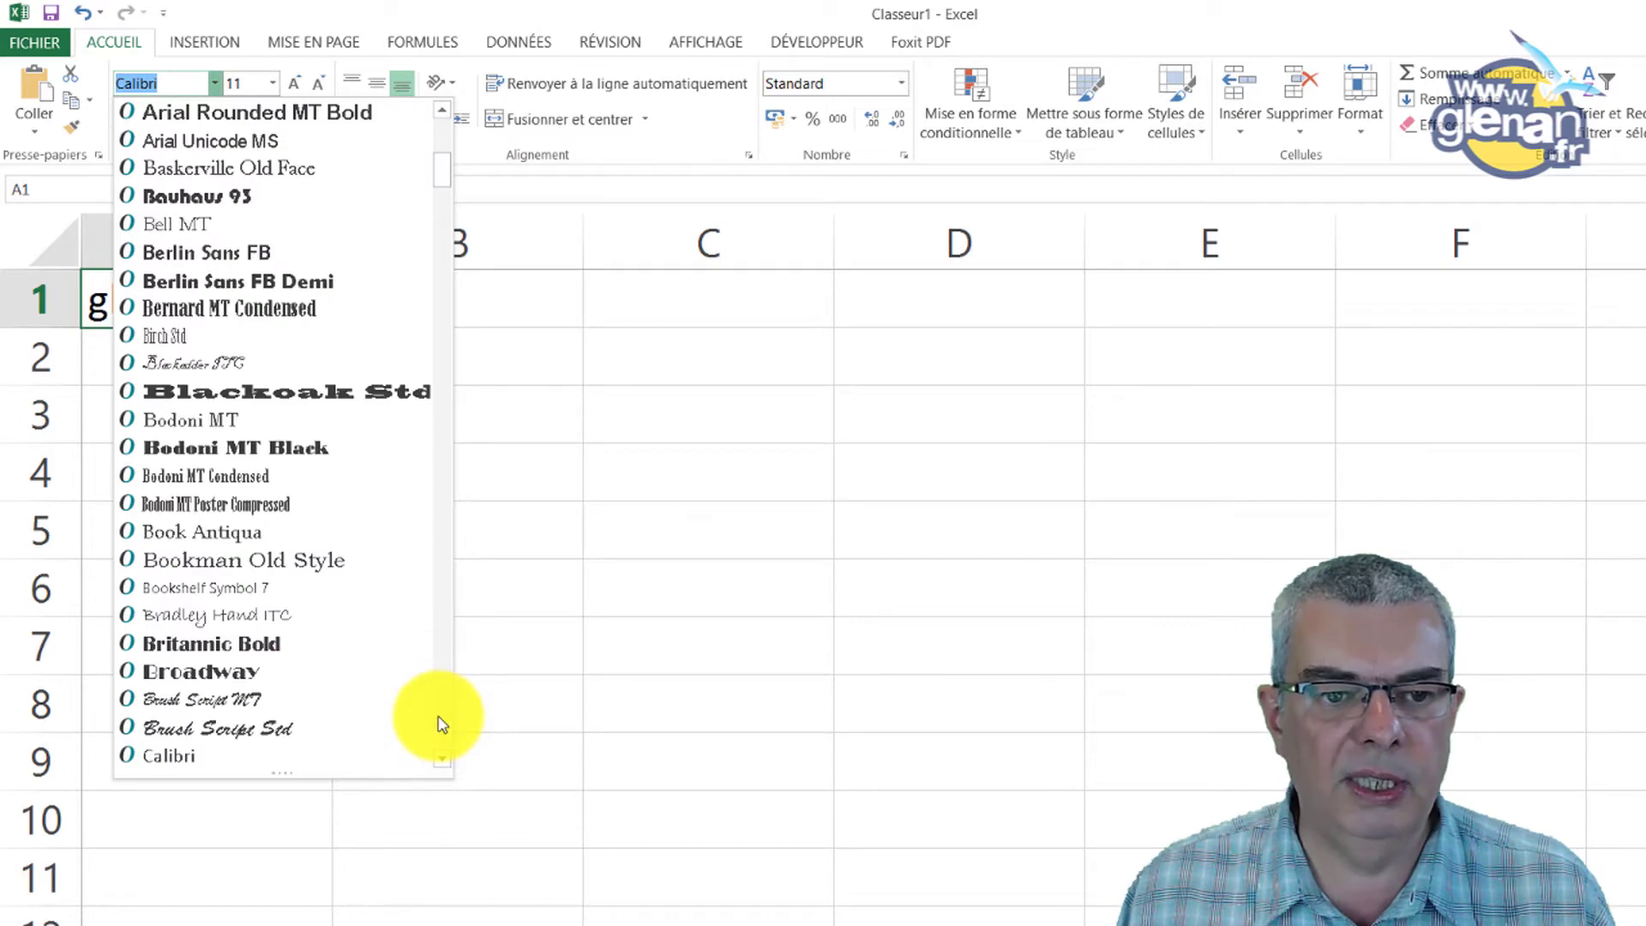
click(249, 709)
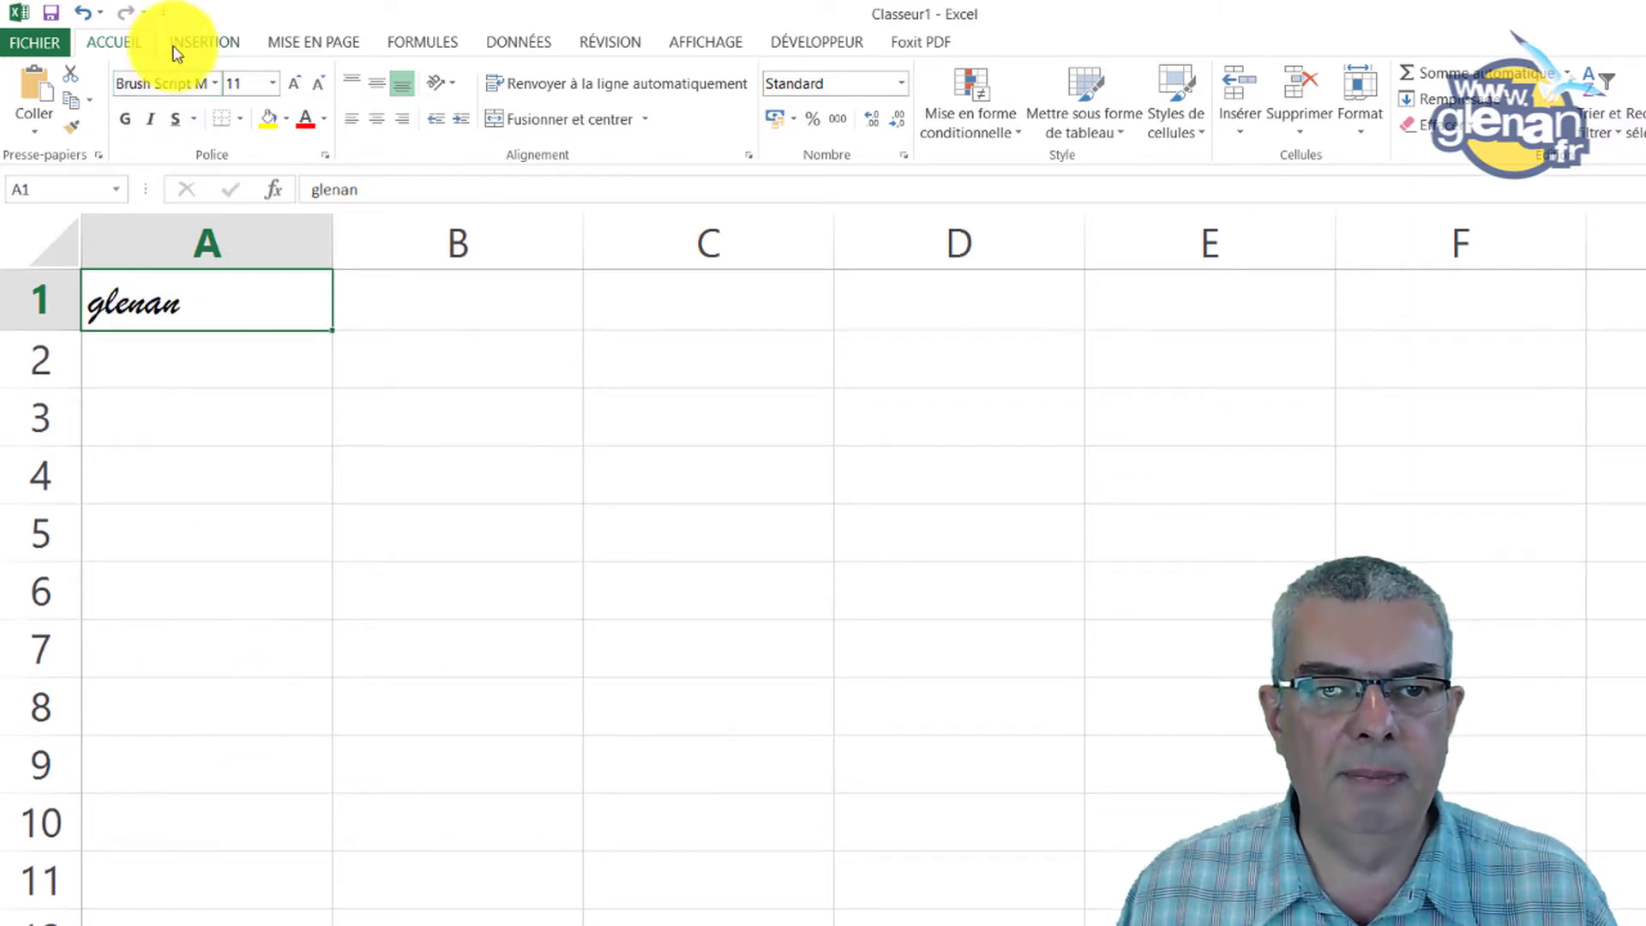
click(212, 86)
scroll(294, 434, down, 6)
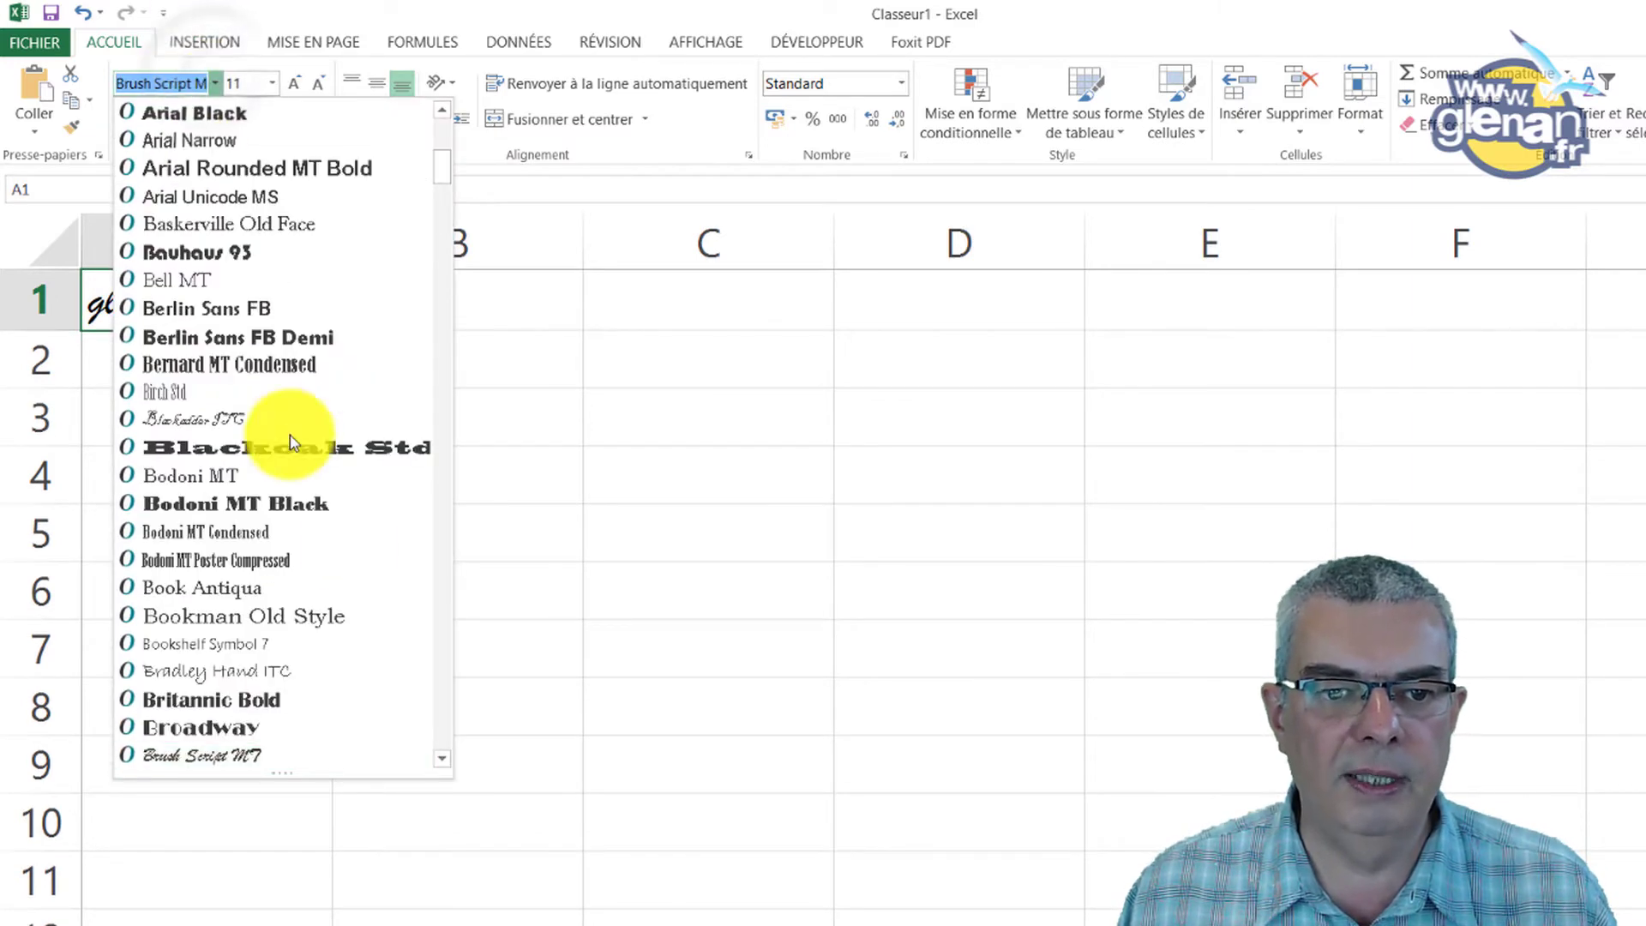
scroll(442, 600, down, 8)
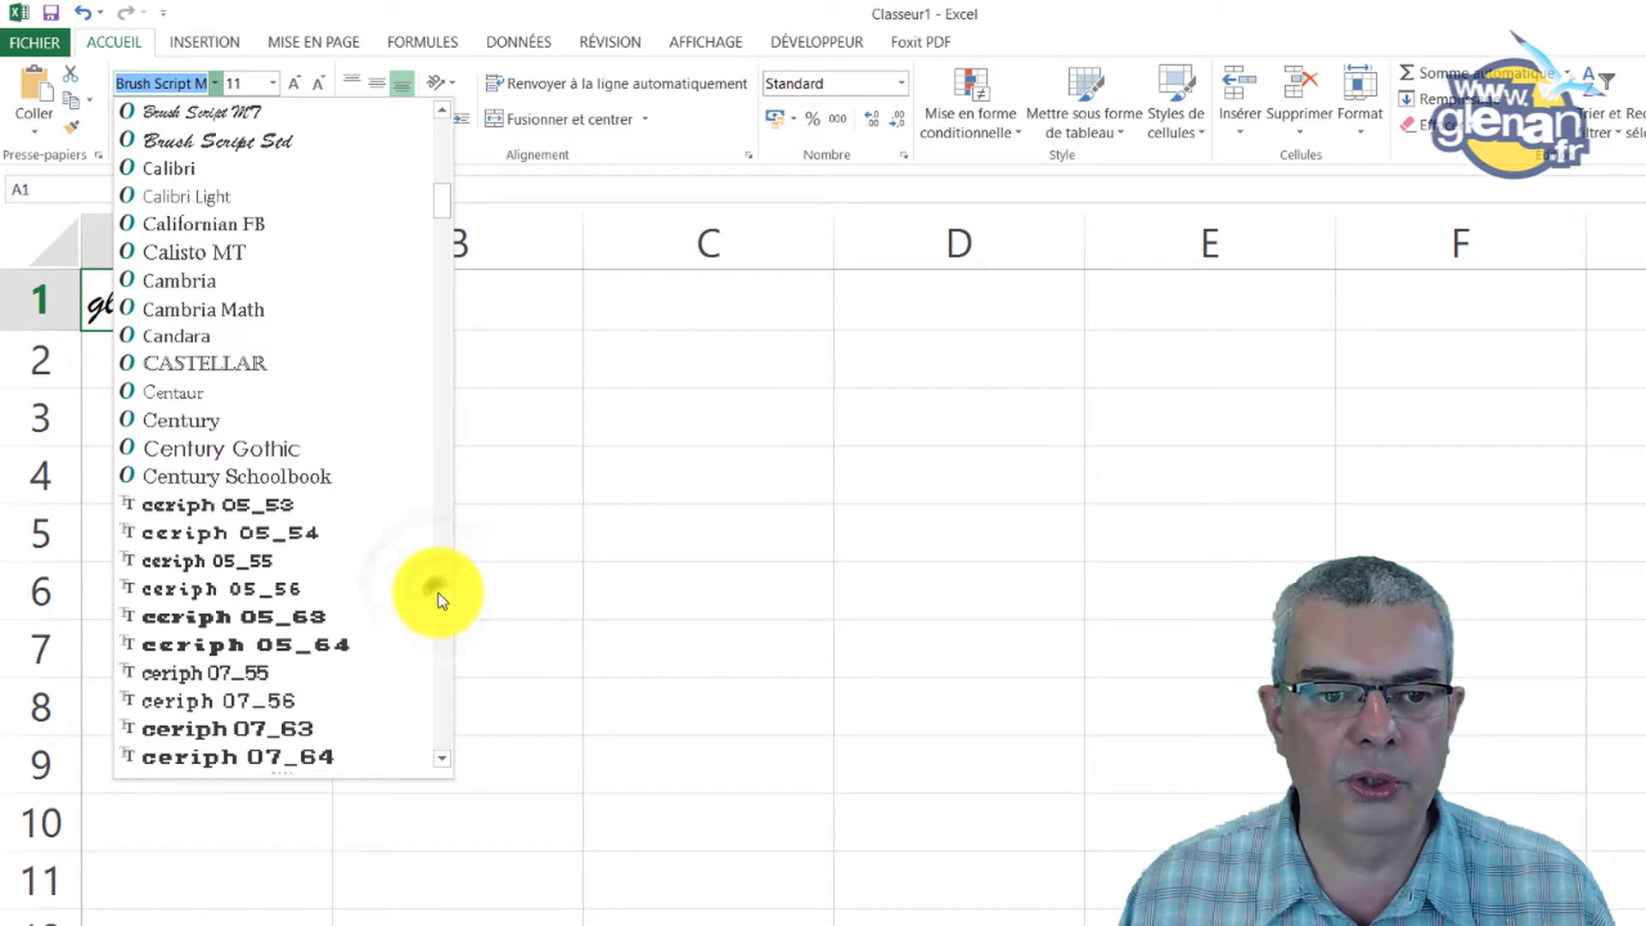
scroll(442, 600, down, 8)
scroll(441, 600, down, 8)
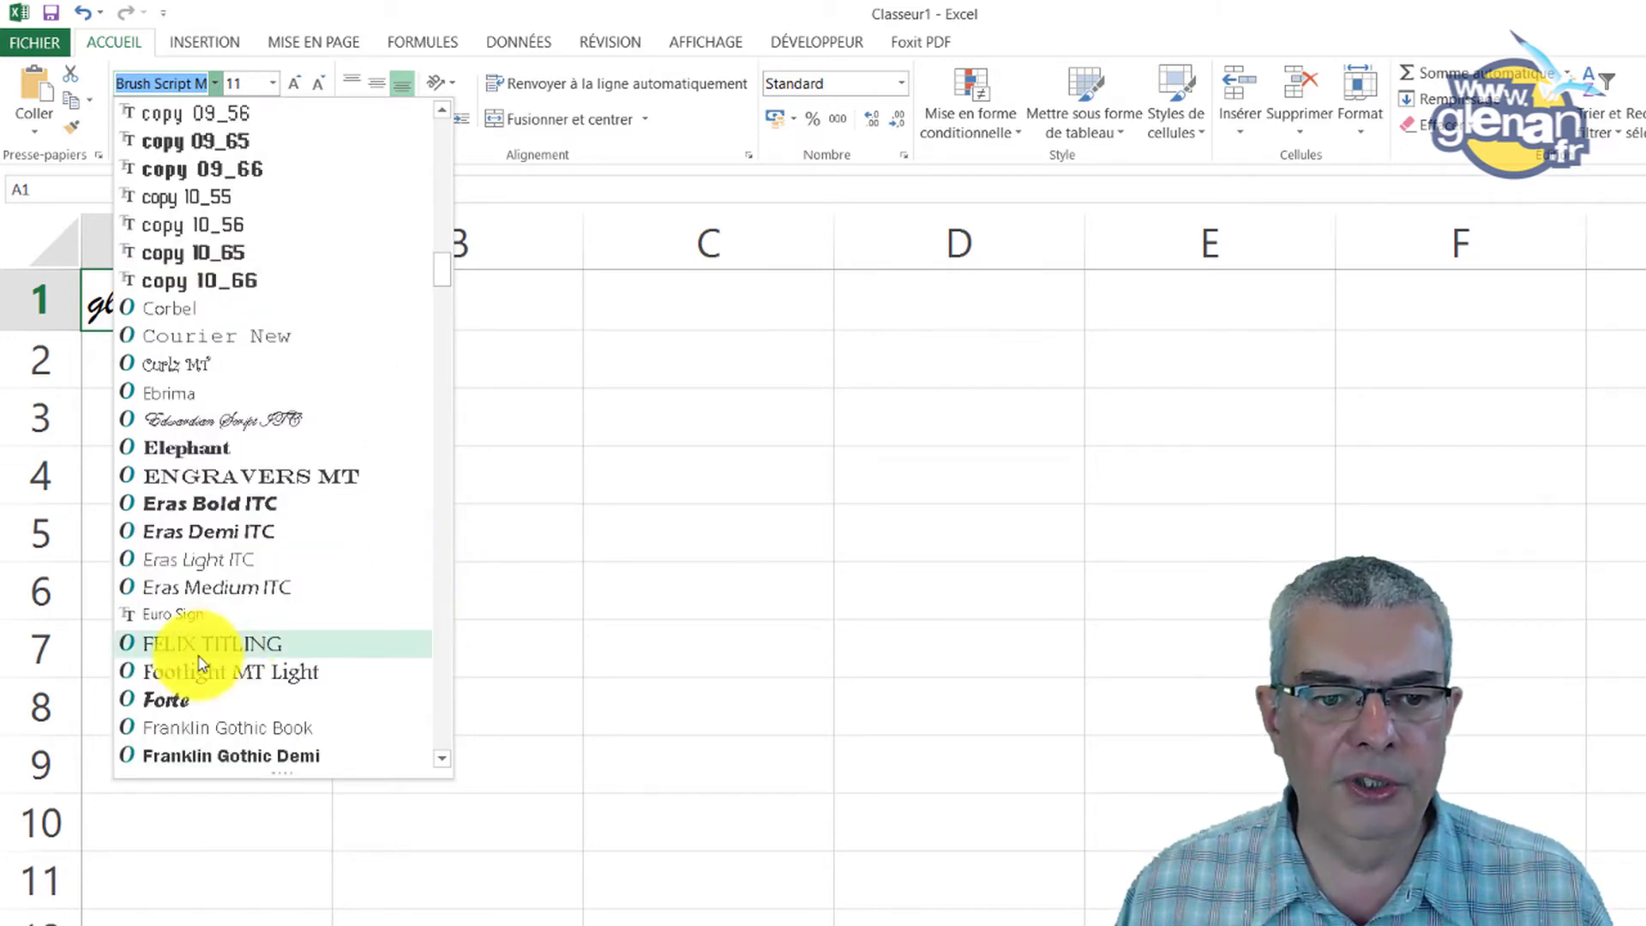
click(189, 700)
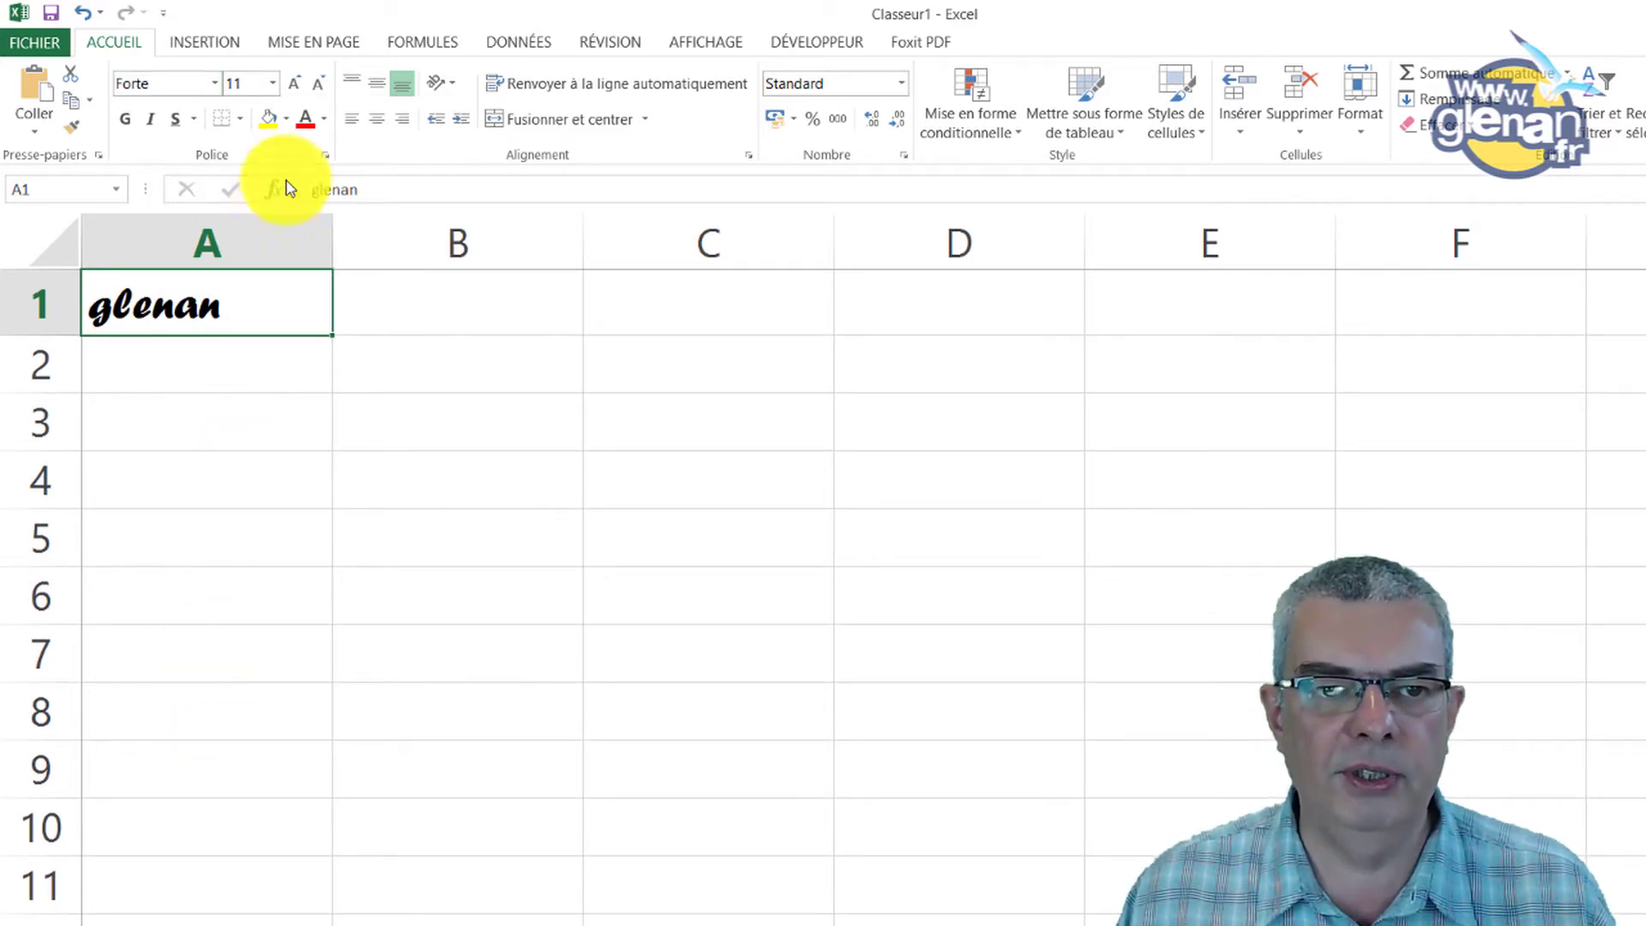
click(269, 83)
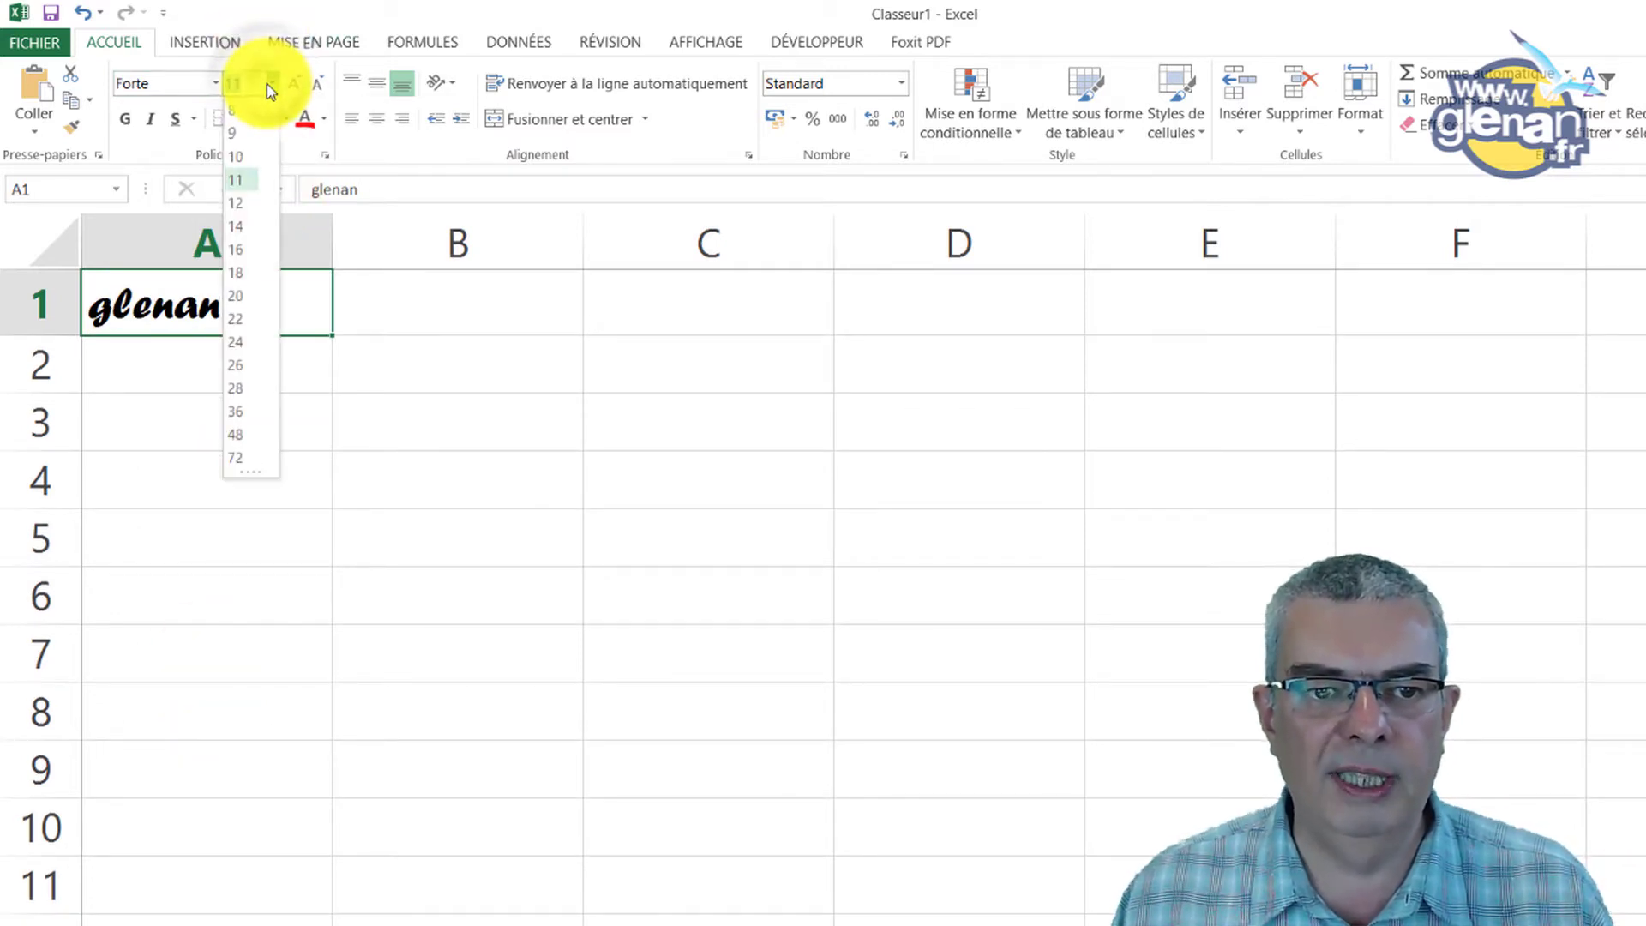
click(239, 248)
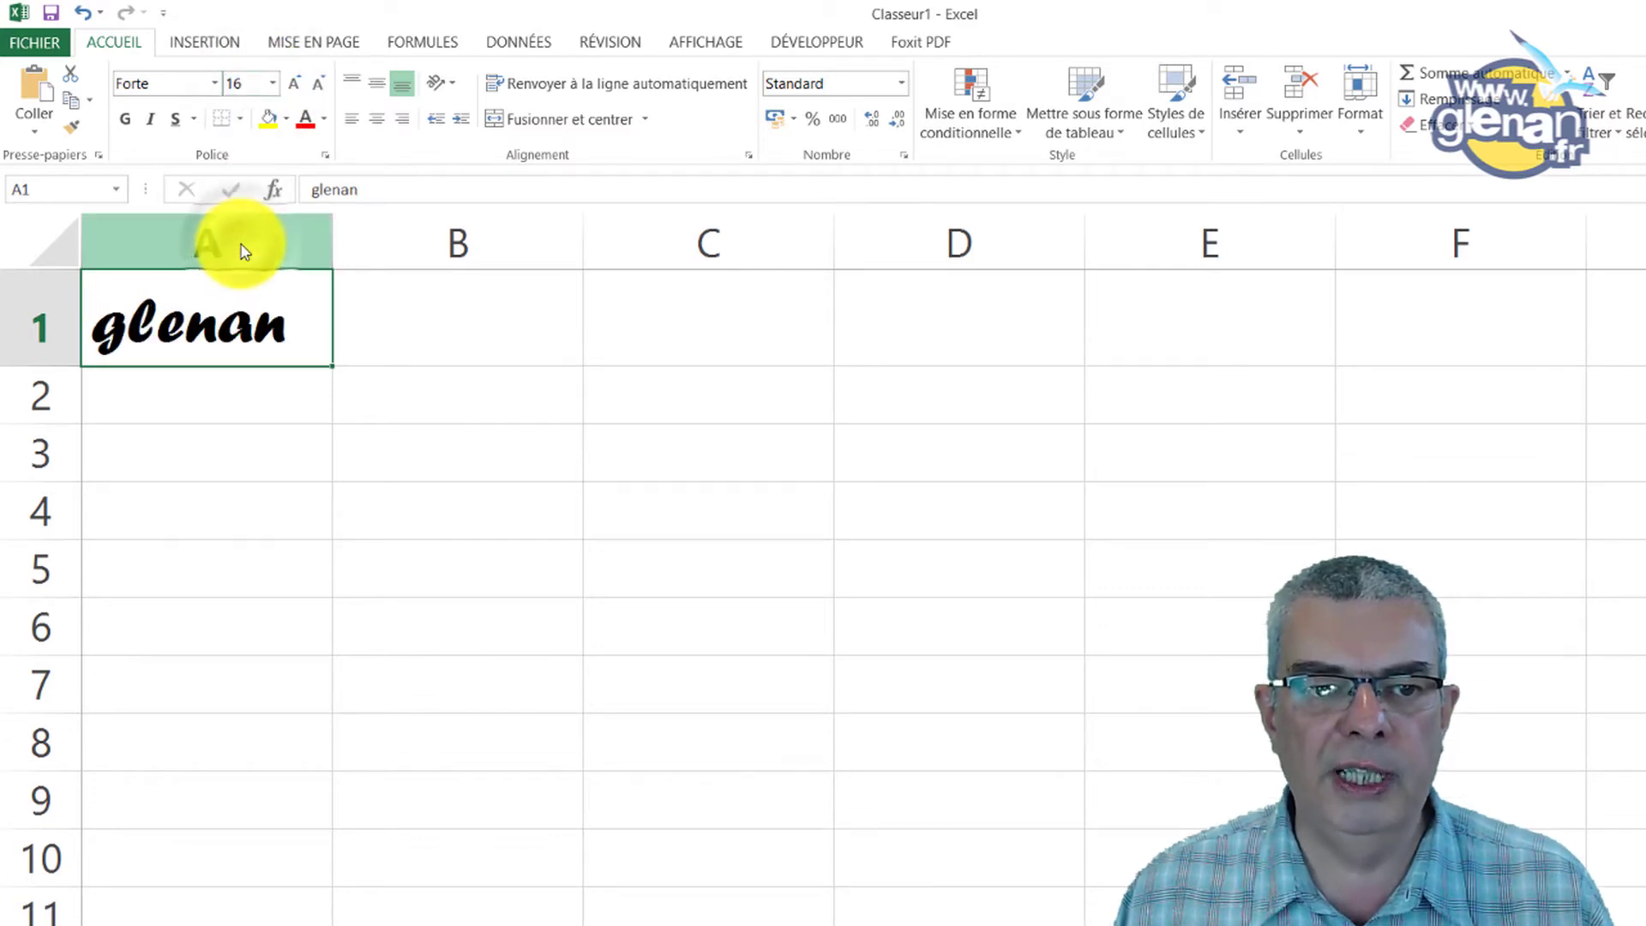
Apply red font colour to 'glenan', then stop recording from the Développeur tab
click(304, 120)
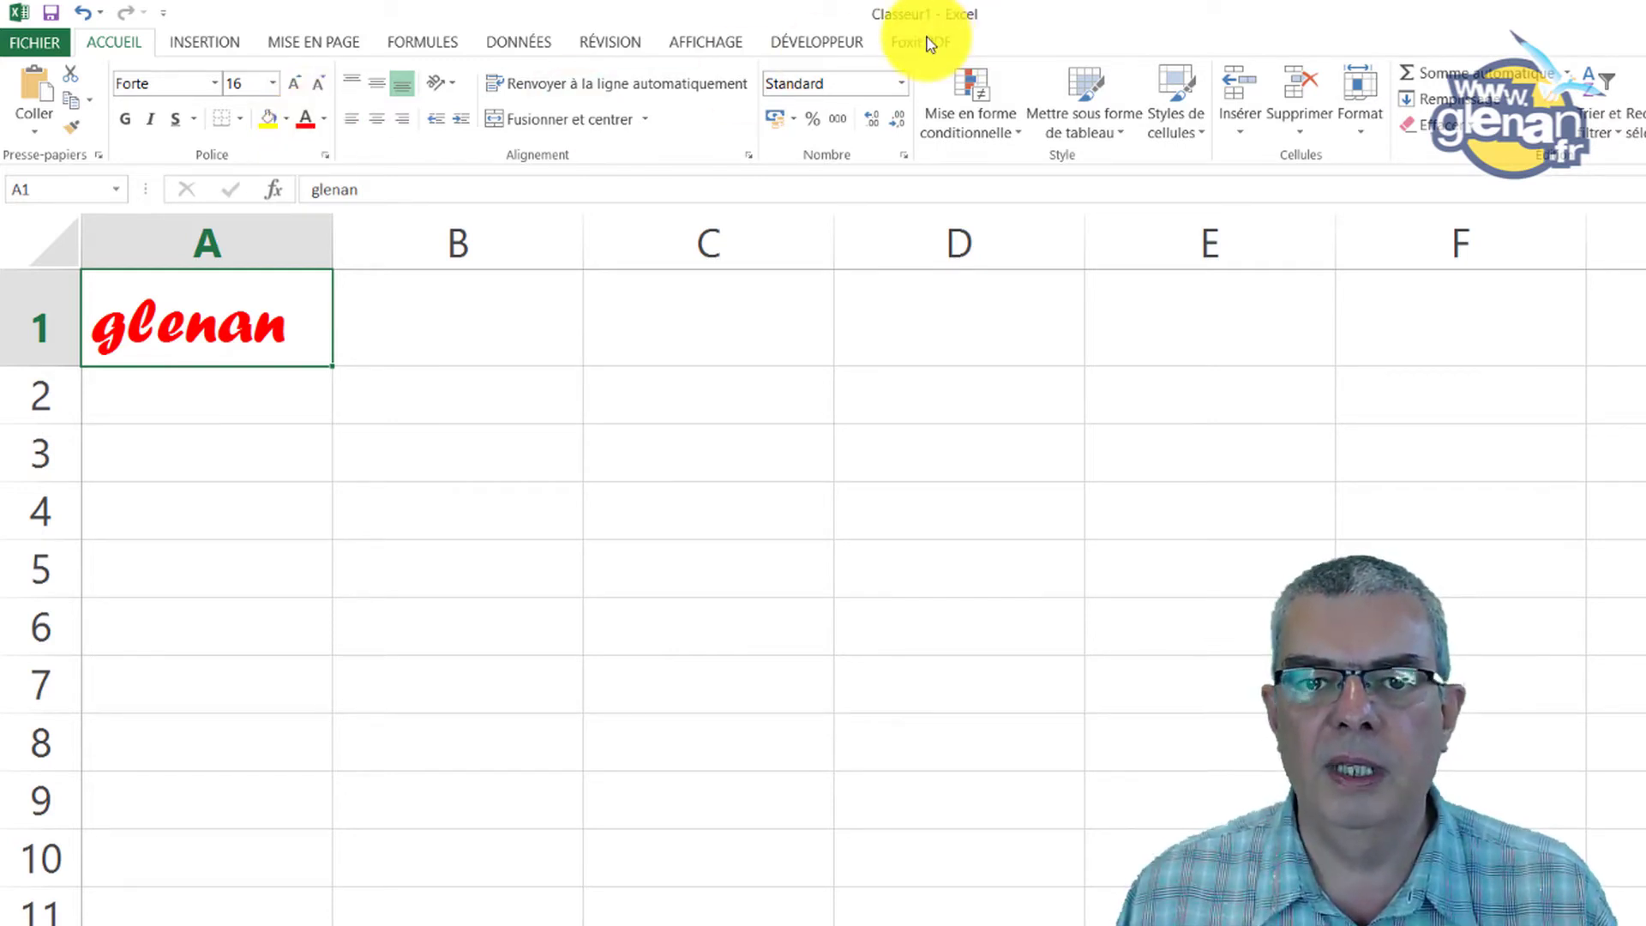
click(832, 43)
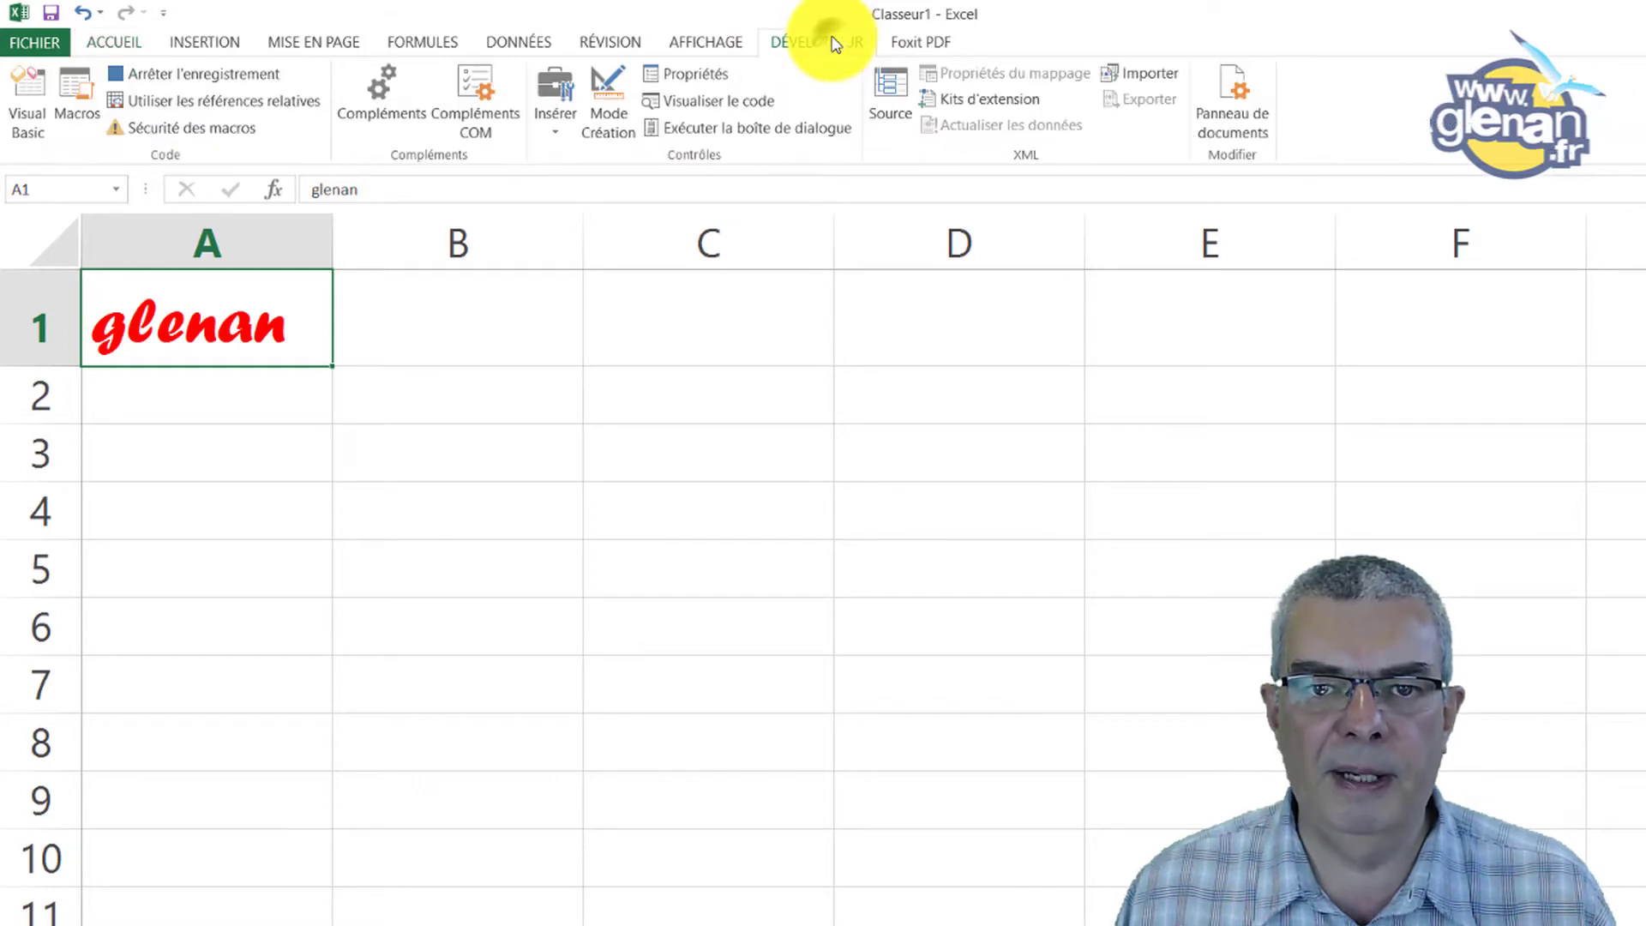
click(165, 77)
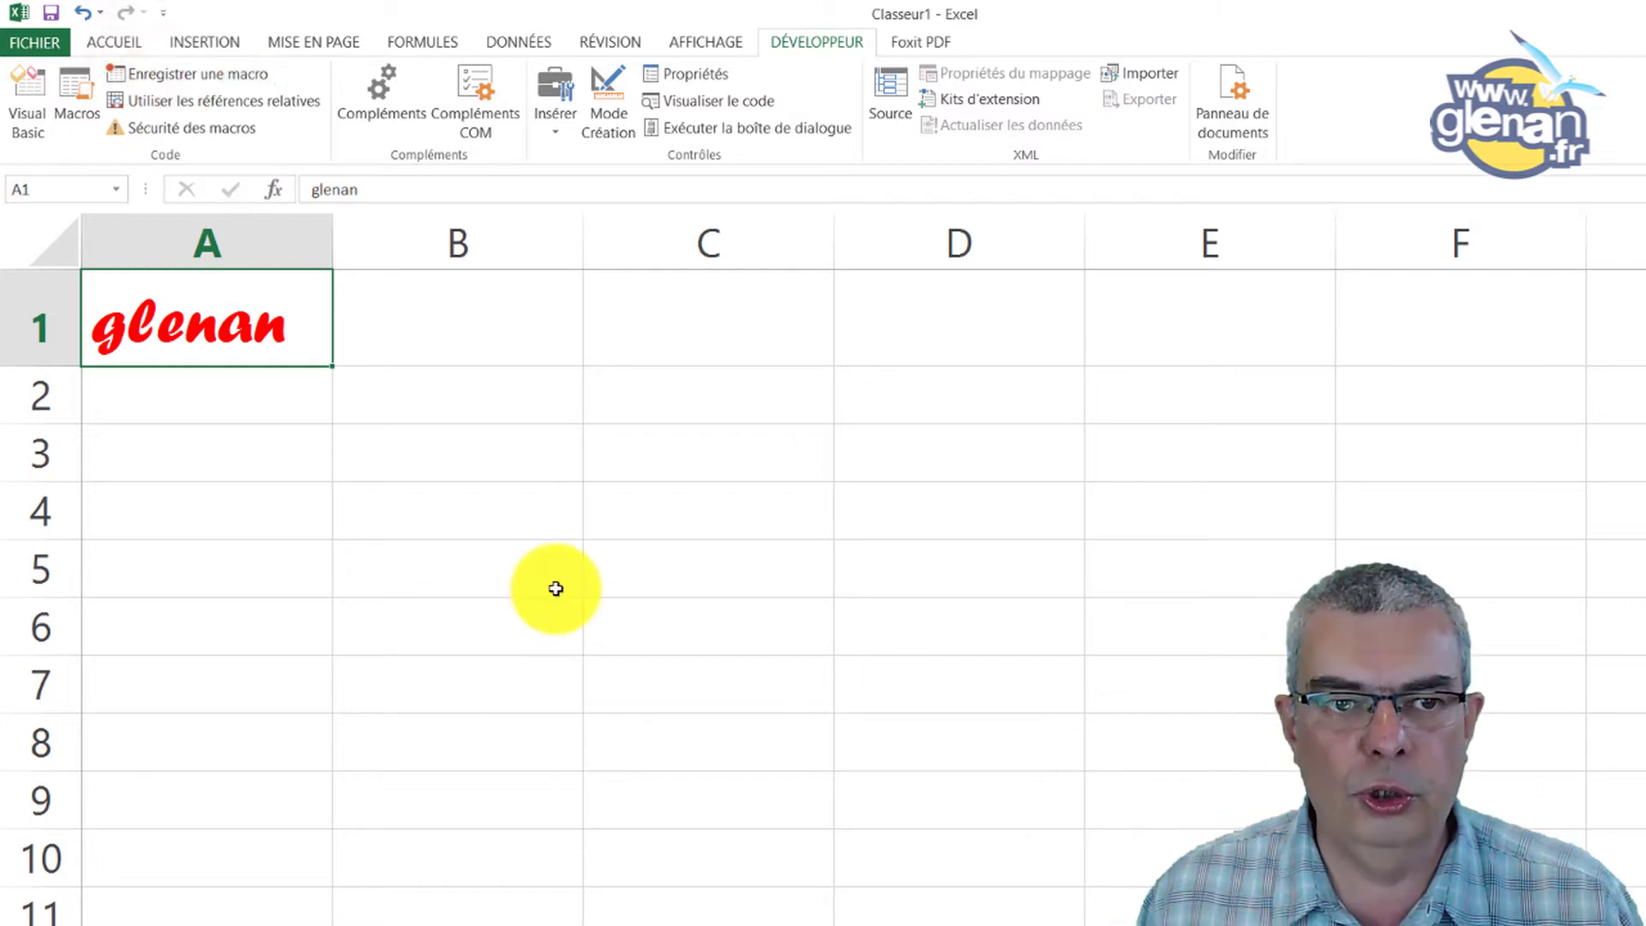
Enter 'Saint Nicolas' in cell C3 and reselect it
click(691, 452)
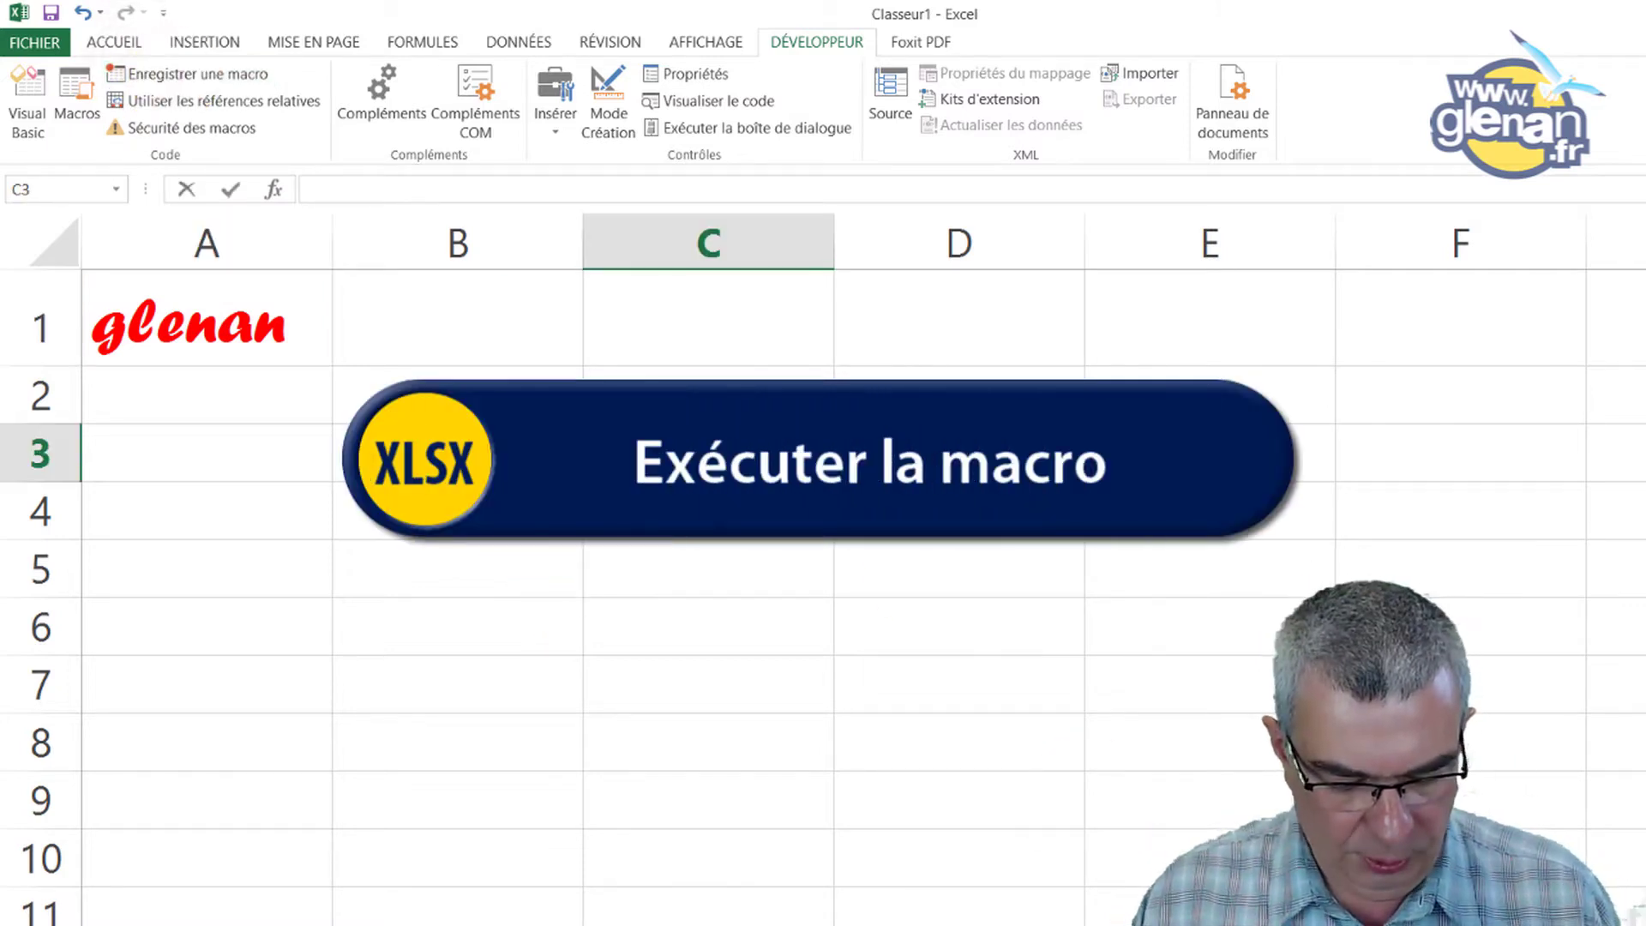
text(Saint Nic)
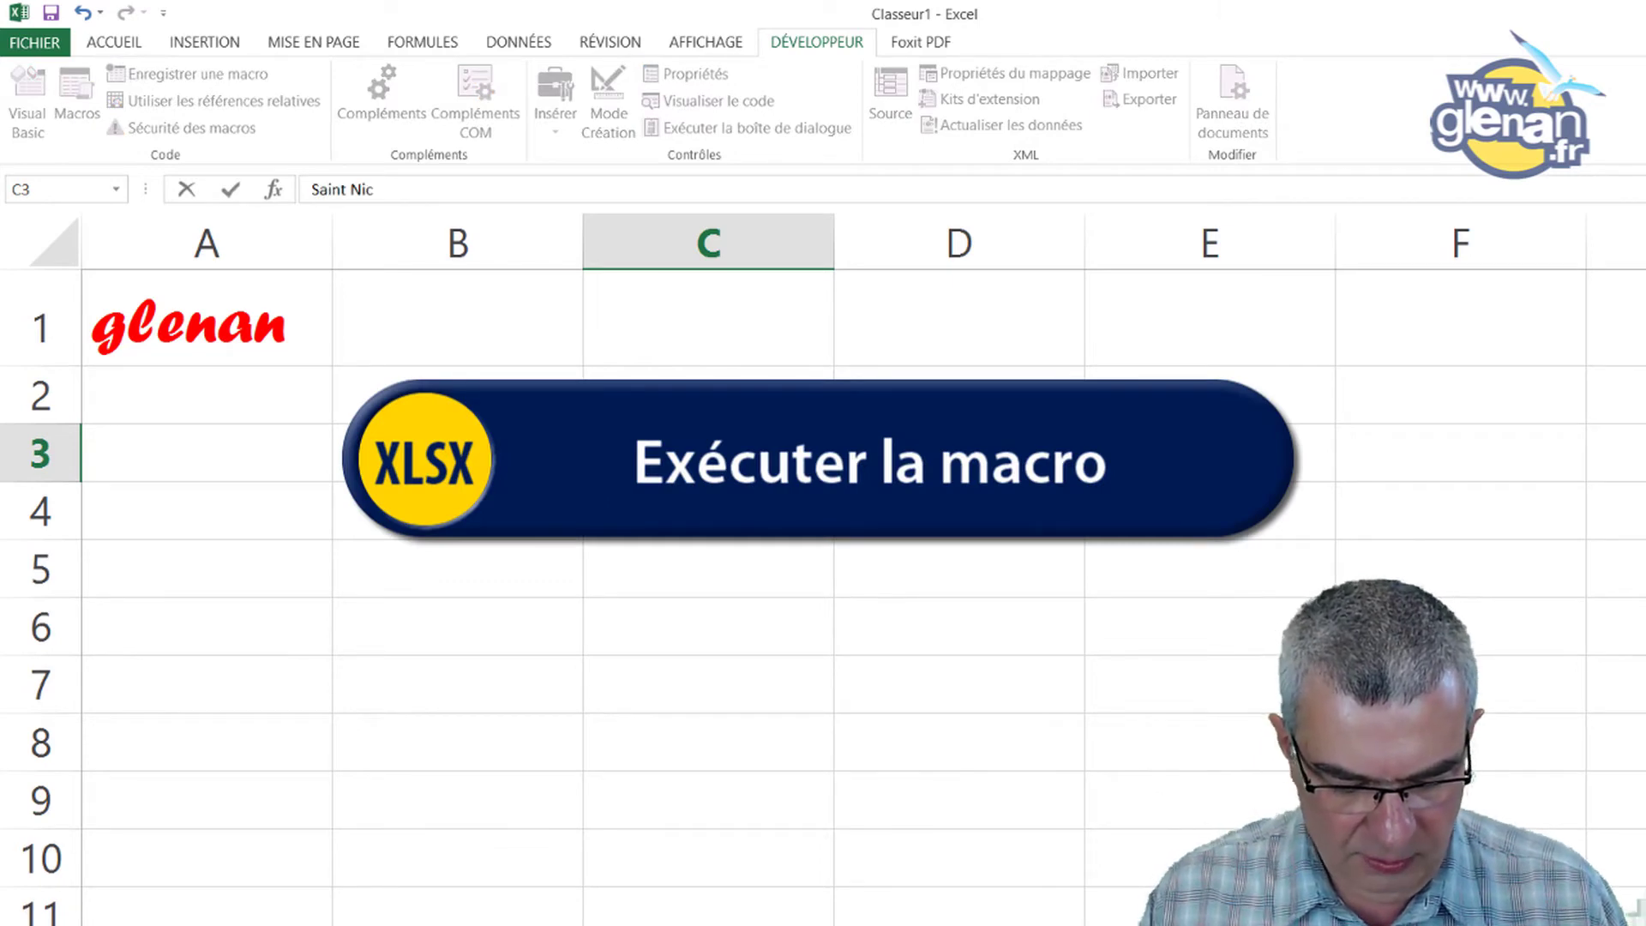
text(olas)
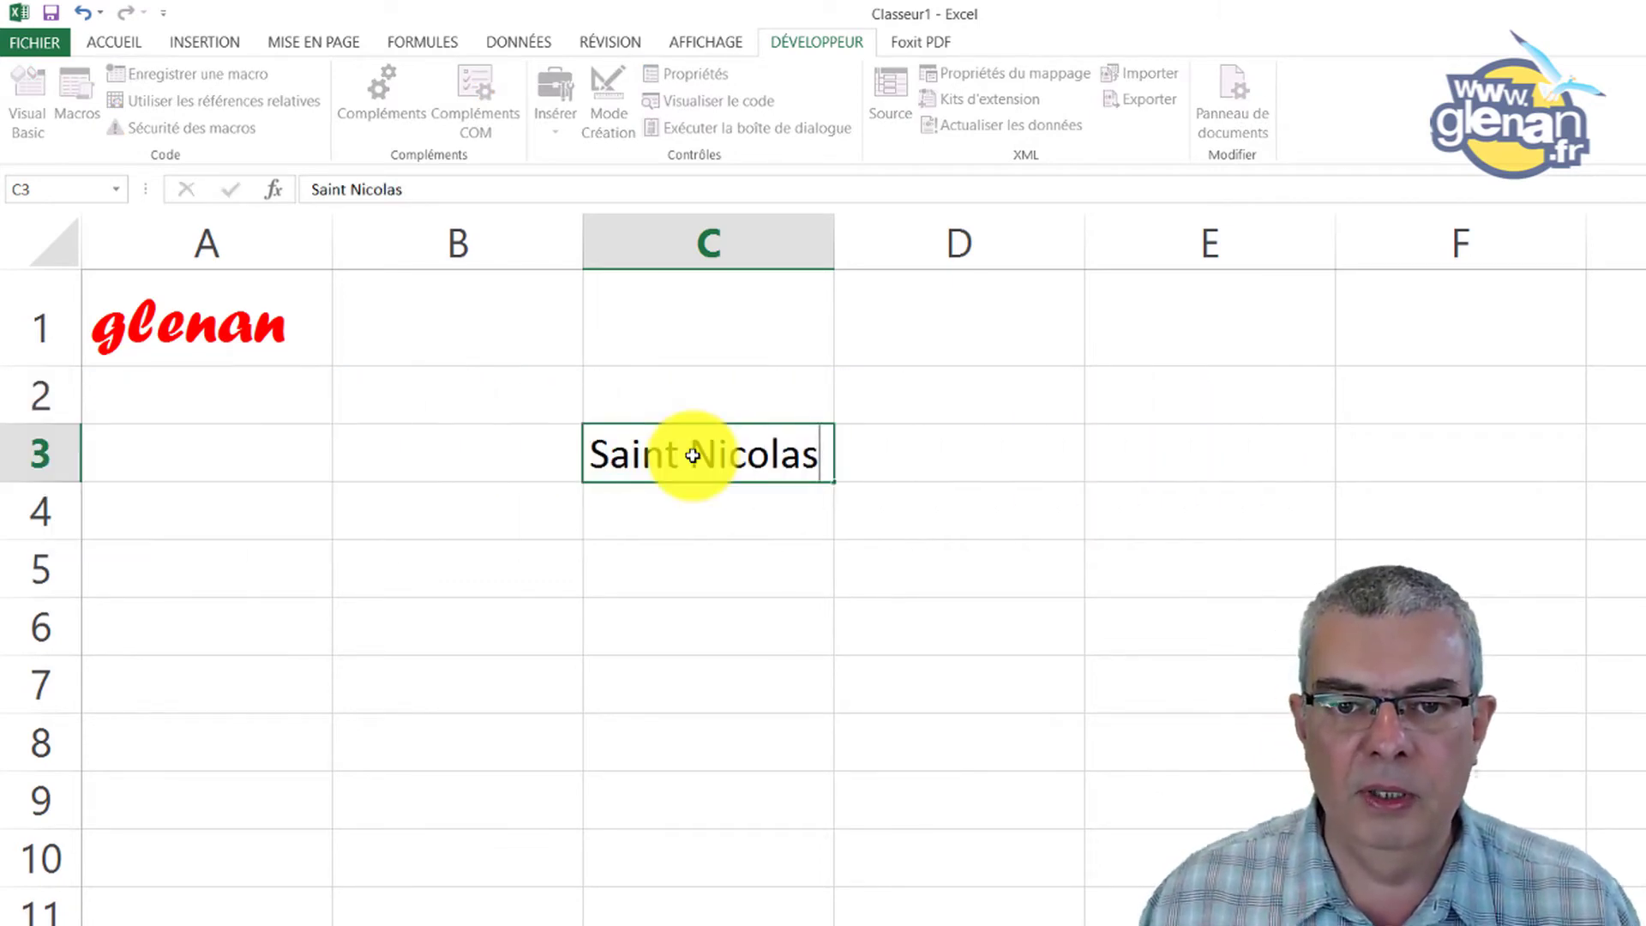
key(Return)
click(695, 446)
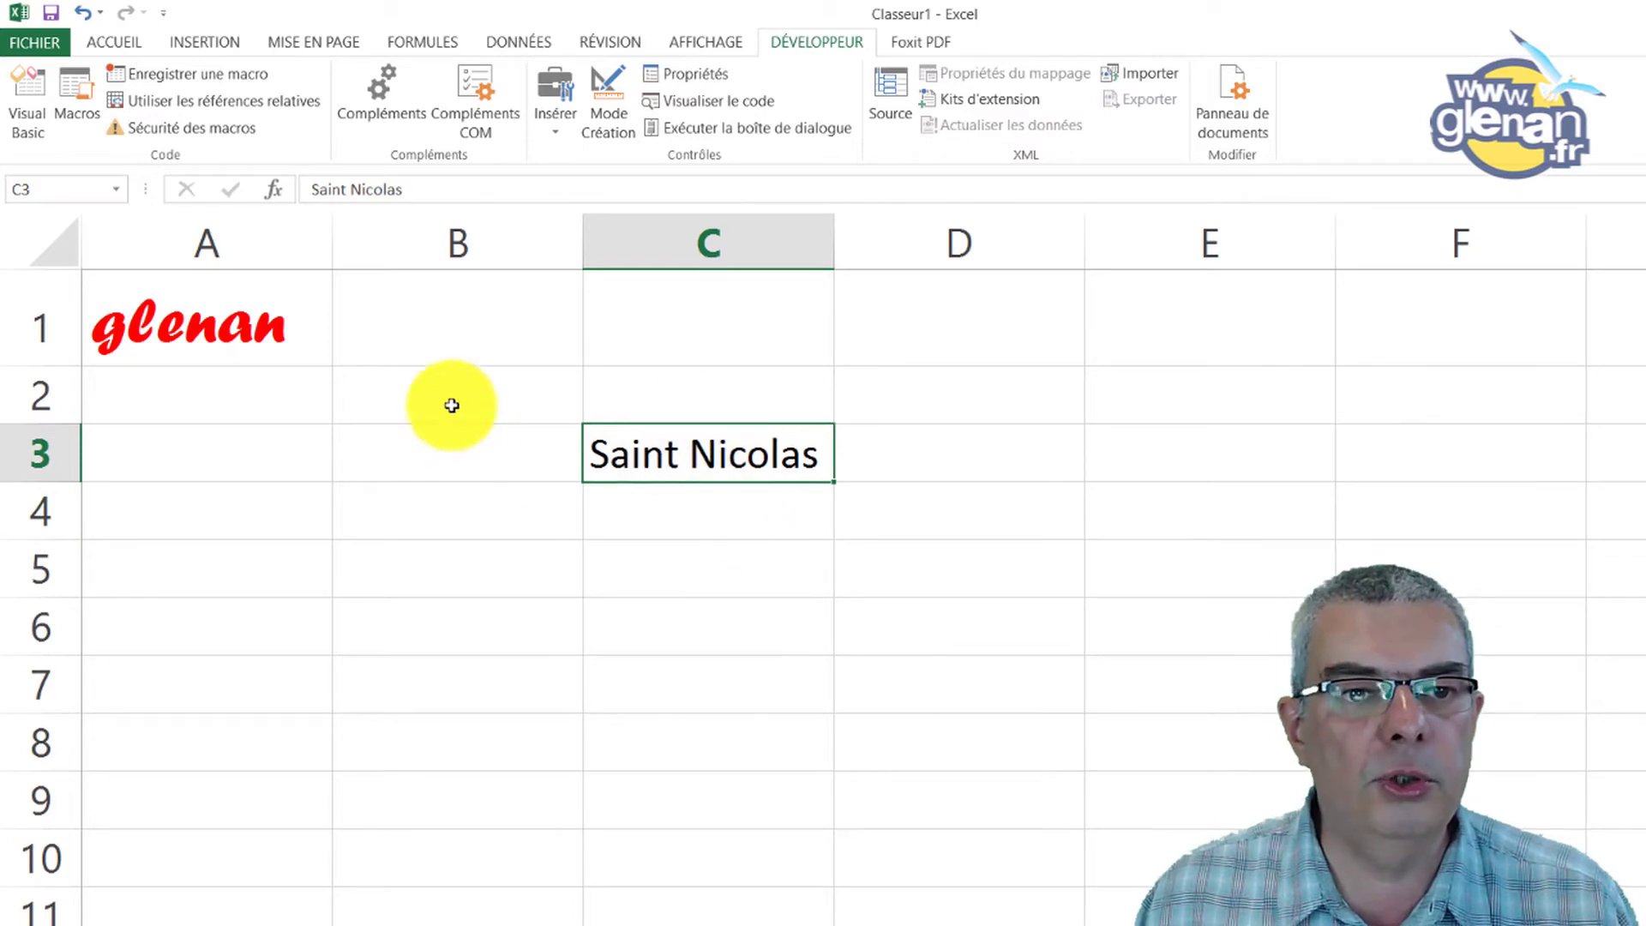
Run the texteRouge macro on C3 from the Macros list
click(79, 91)
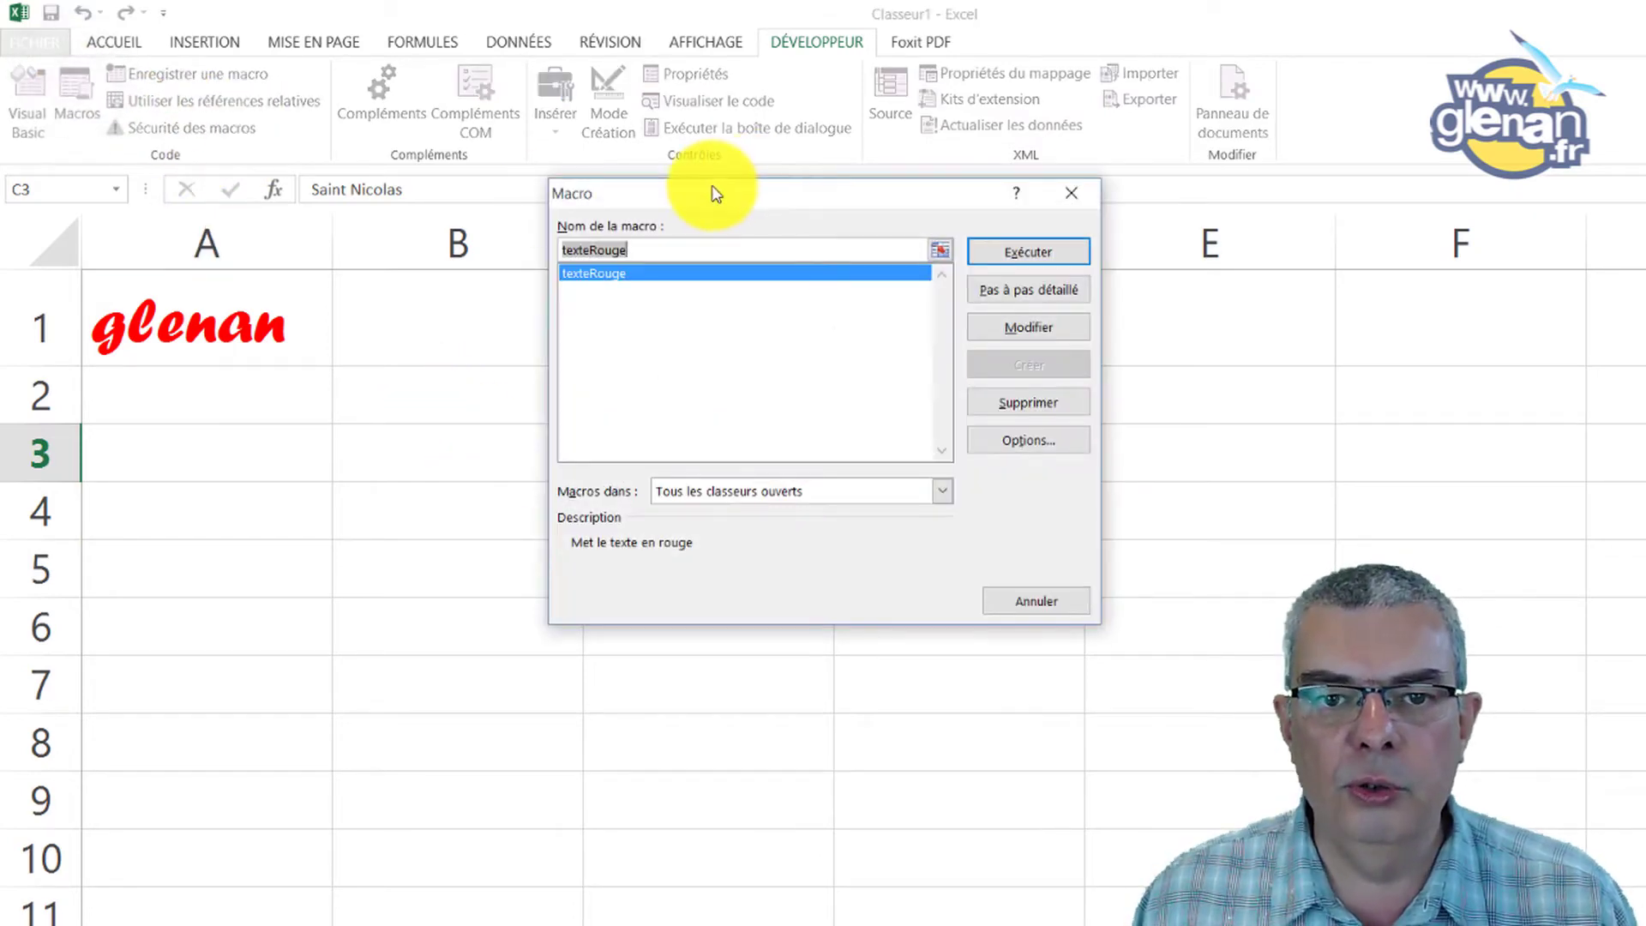
drag(717, 185, 1051, 171)
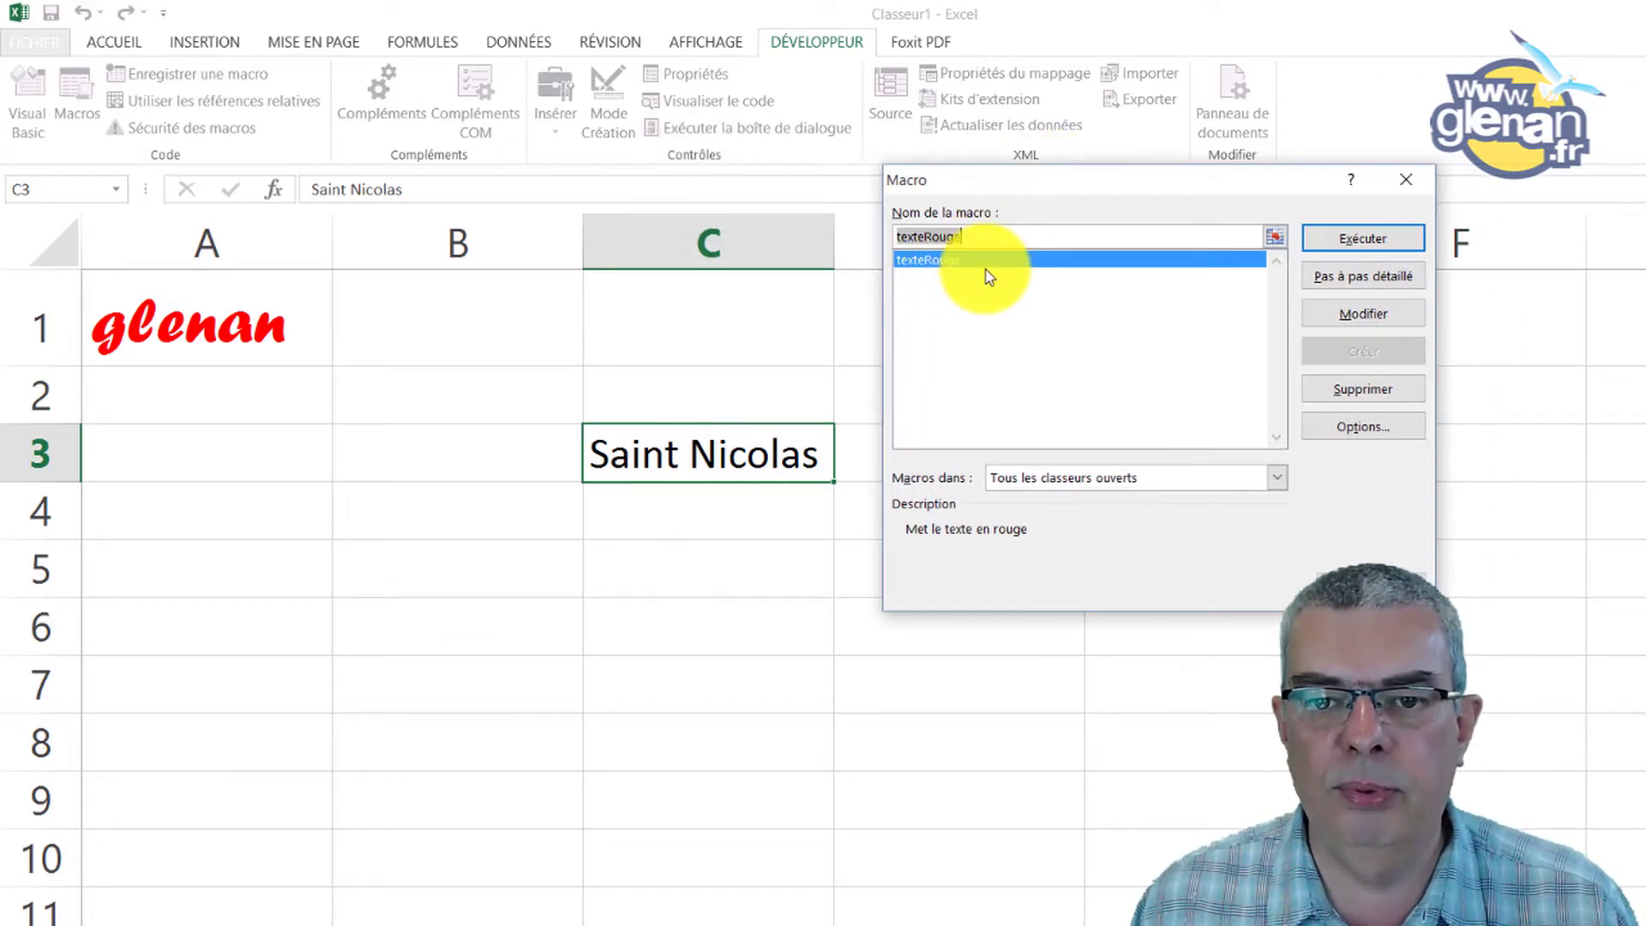
click(1337, 239)
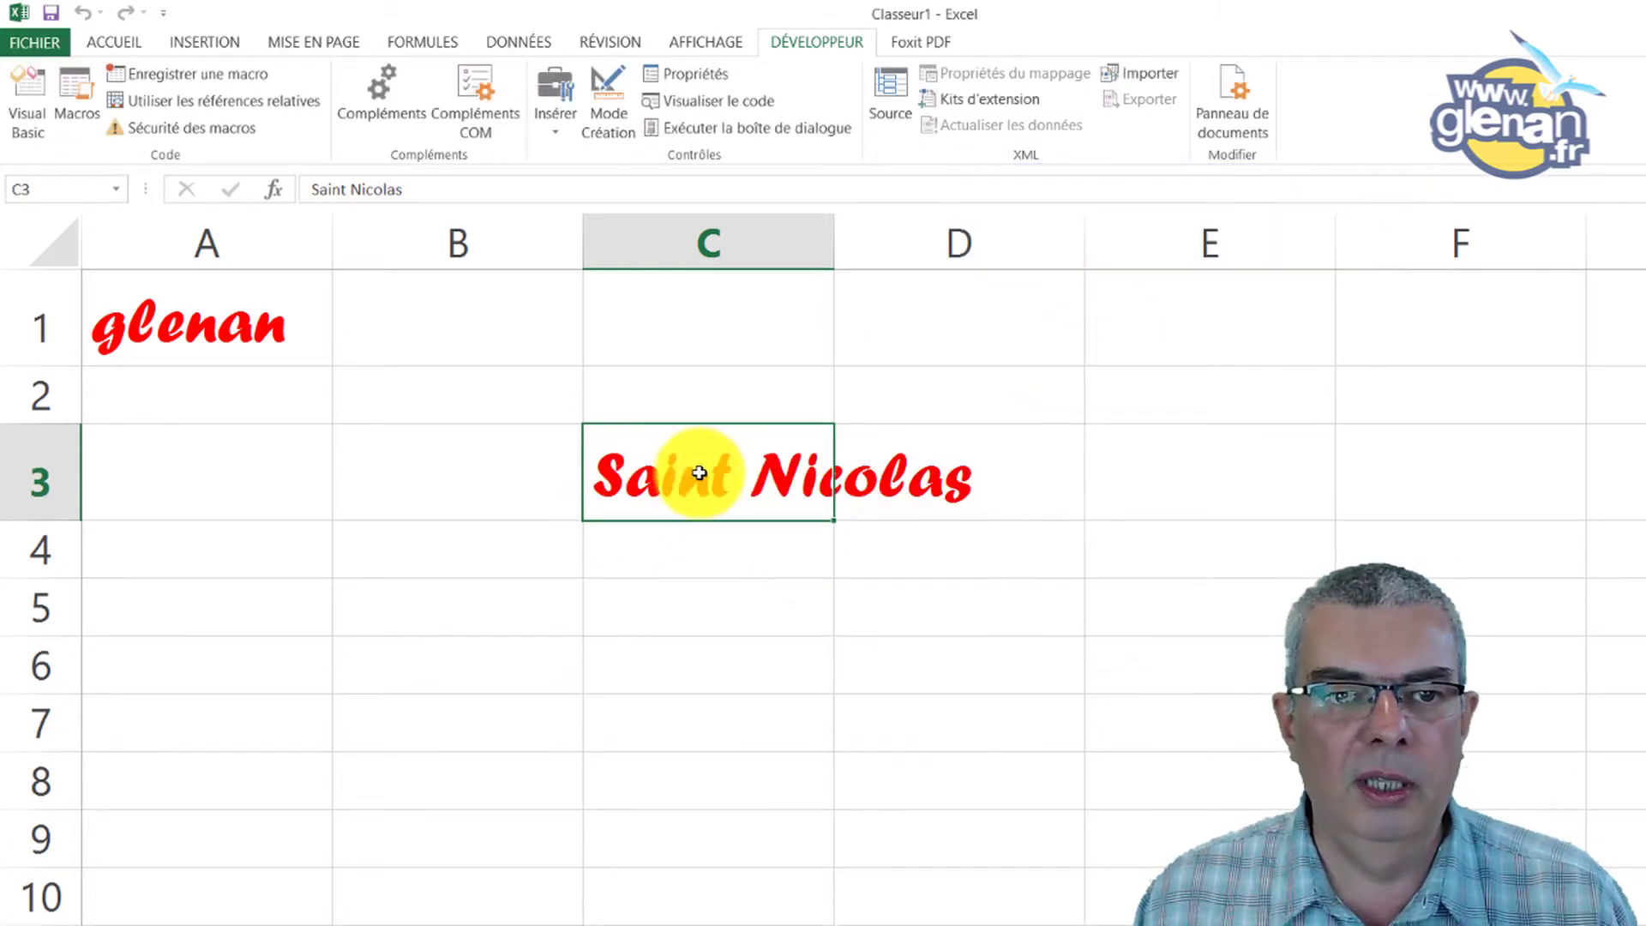
Auto-fit column C so 'Saint Nicolas' shows in full, then bring back the Développeur commands
click(119, 42)
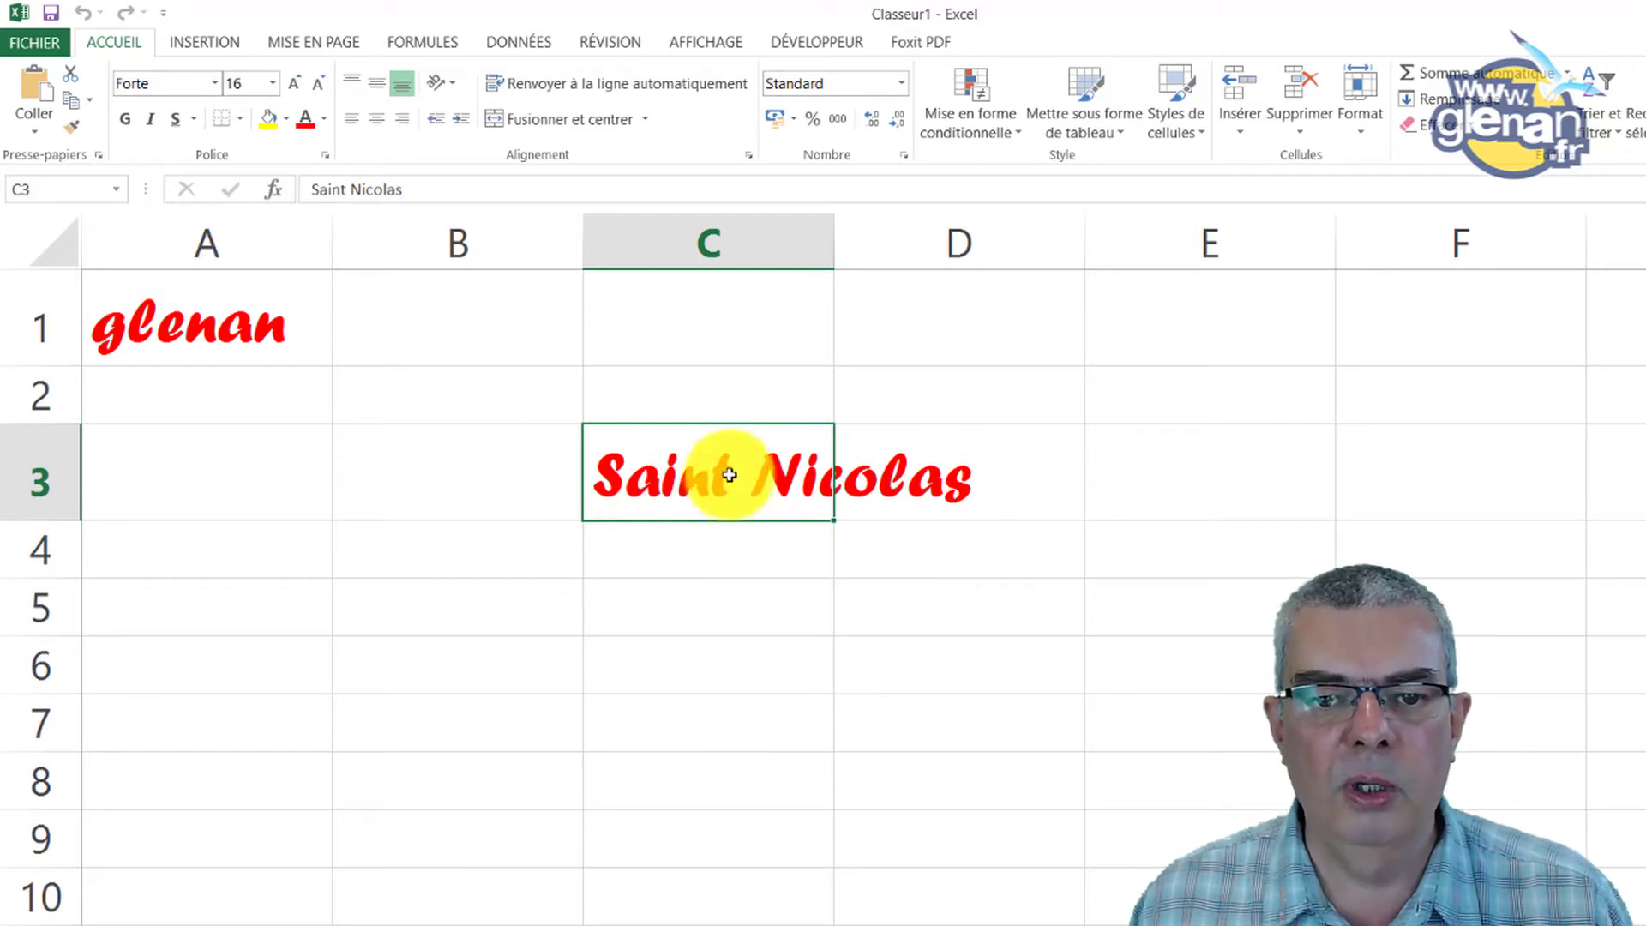
double_click(834, 246)
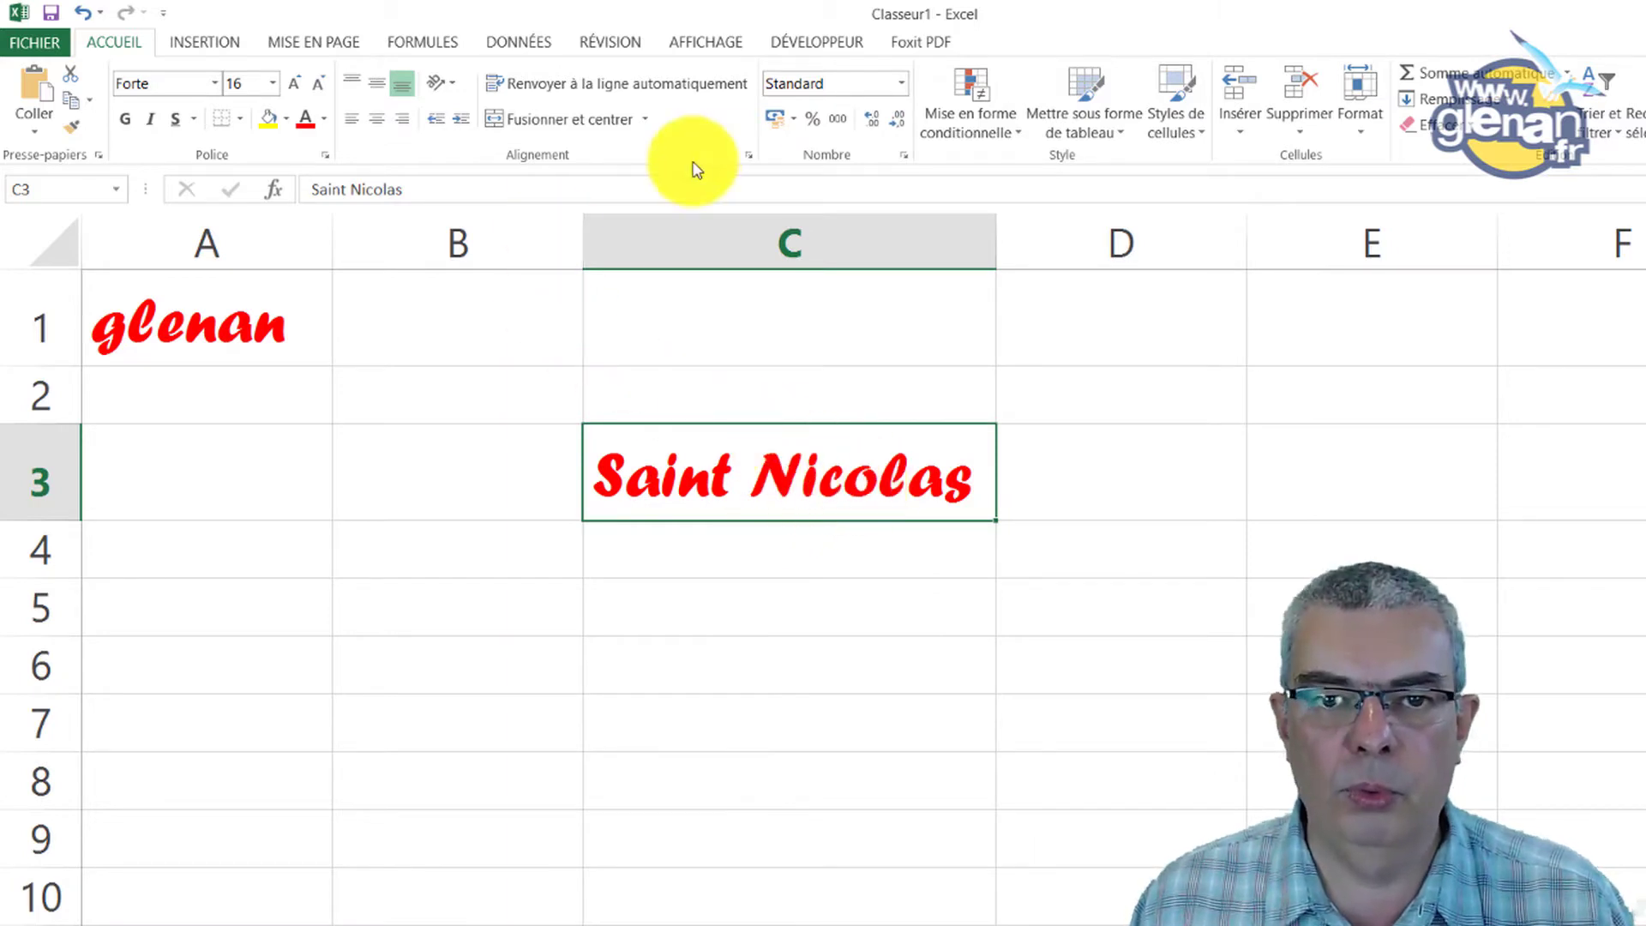
click(814, 43)
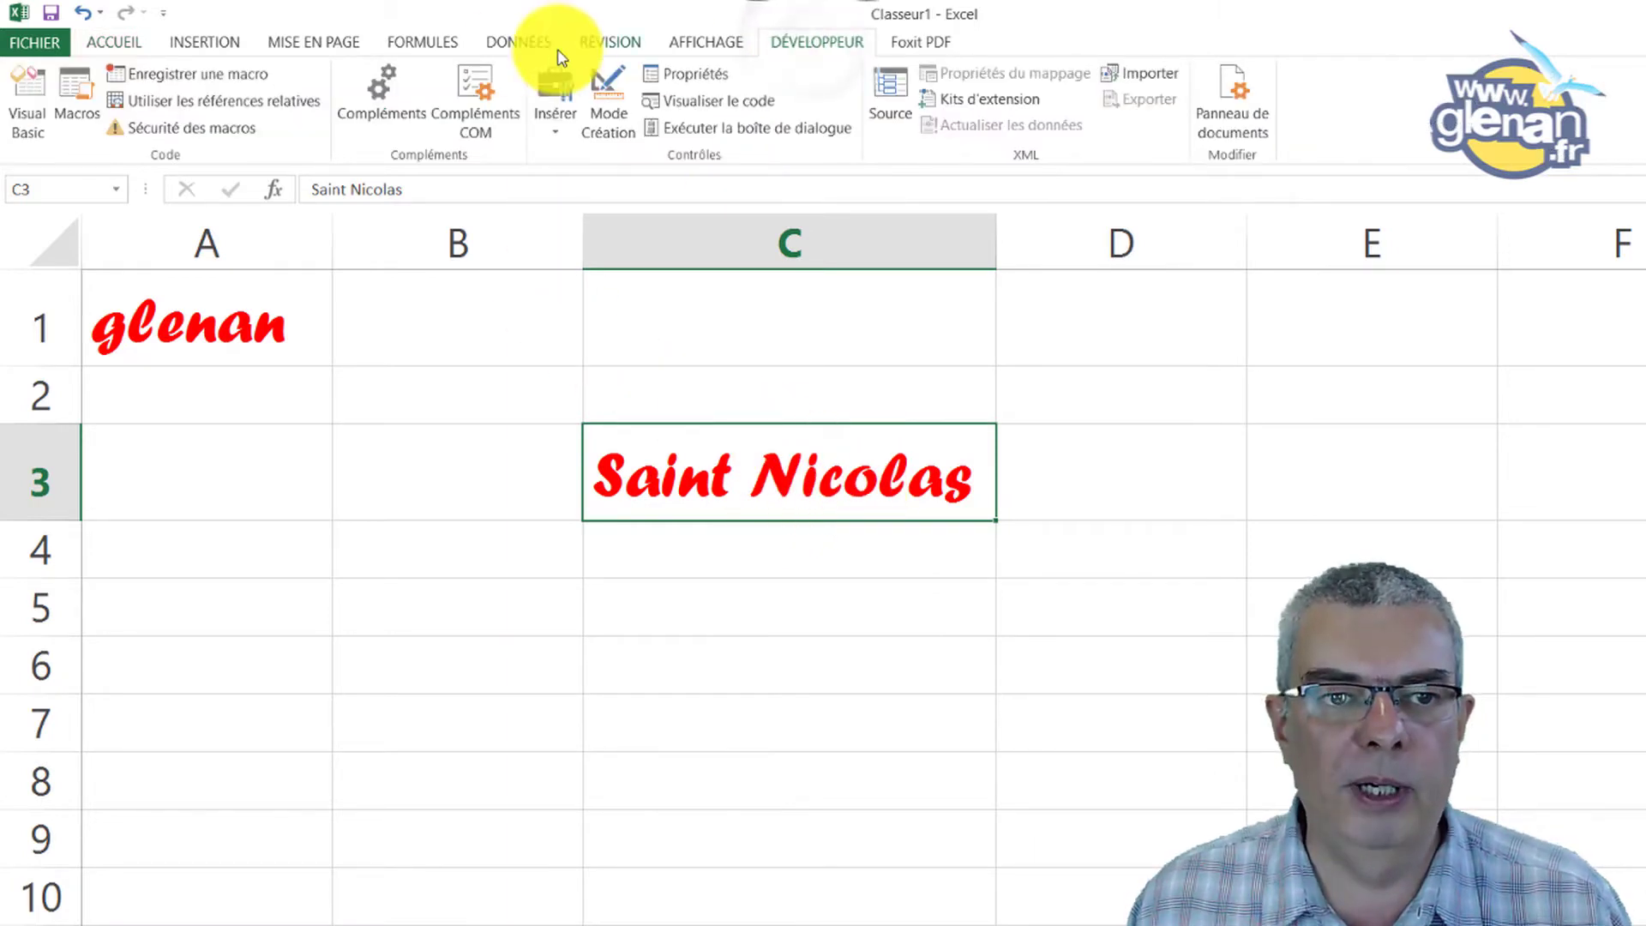
Record a new macro 'fondJaune', described as giving the current cells a yellow background
click(180, 83)
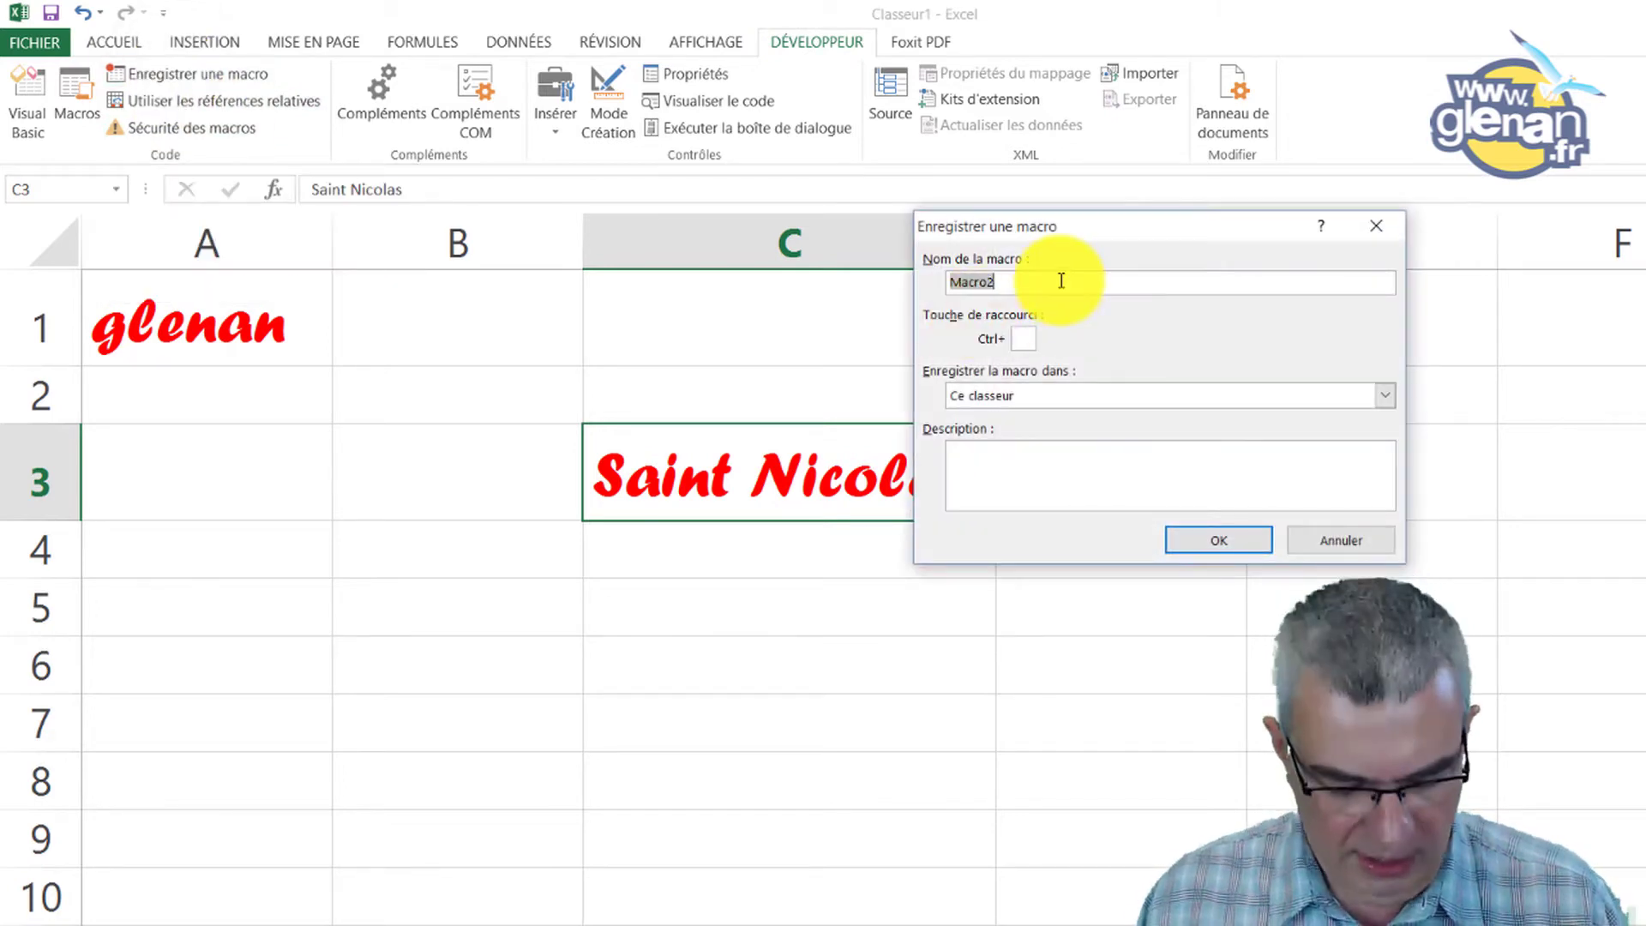
text(fondJaune)
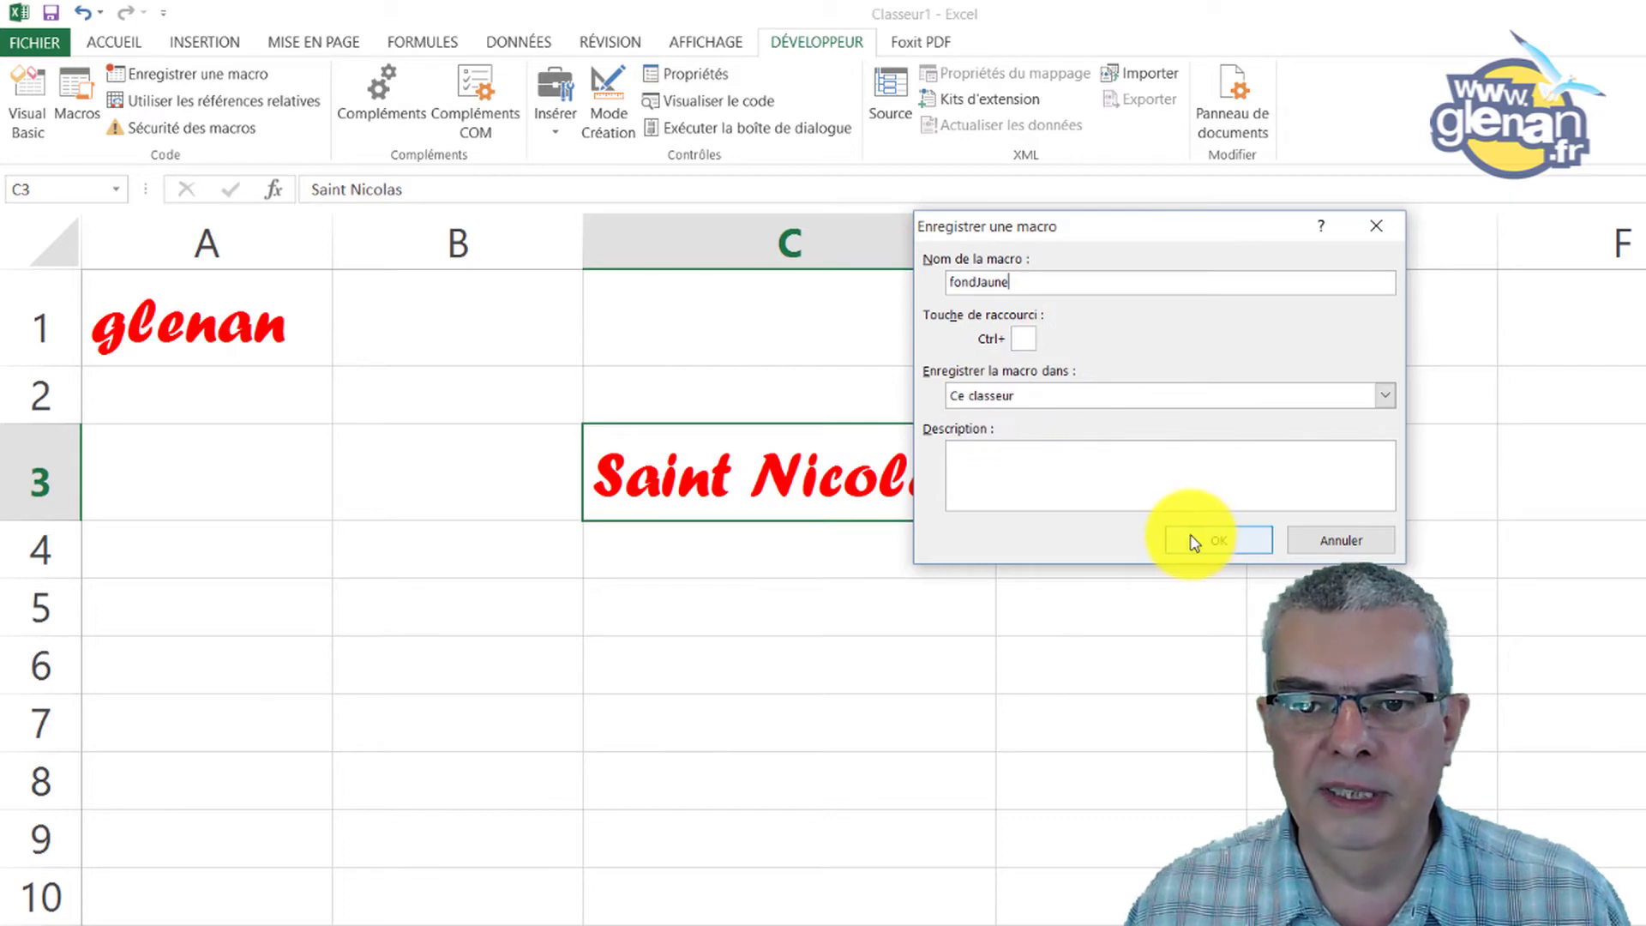
click(1109, 487)
click(1109, 486)
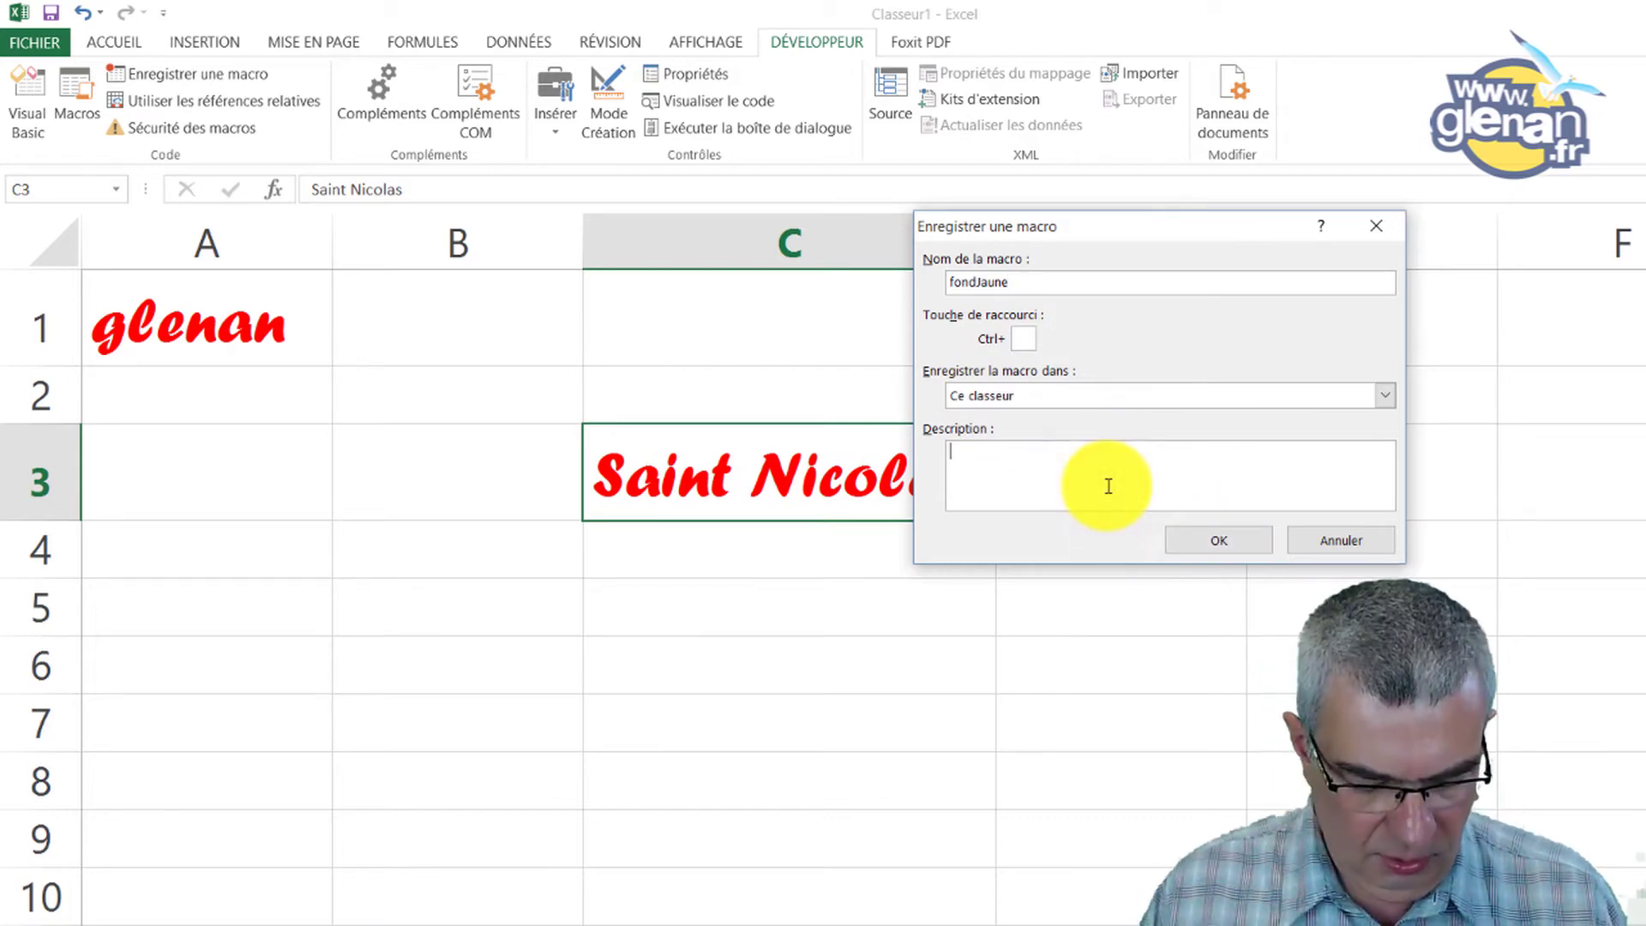
text(Met)
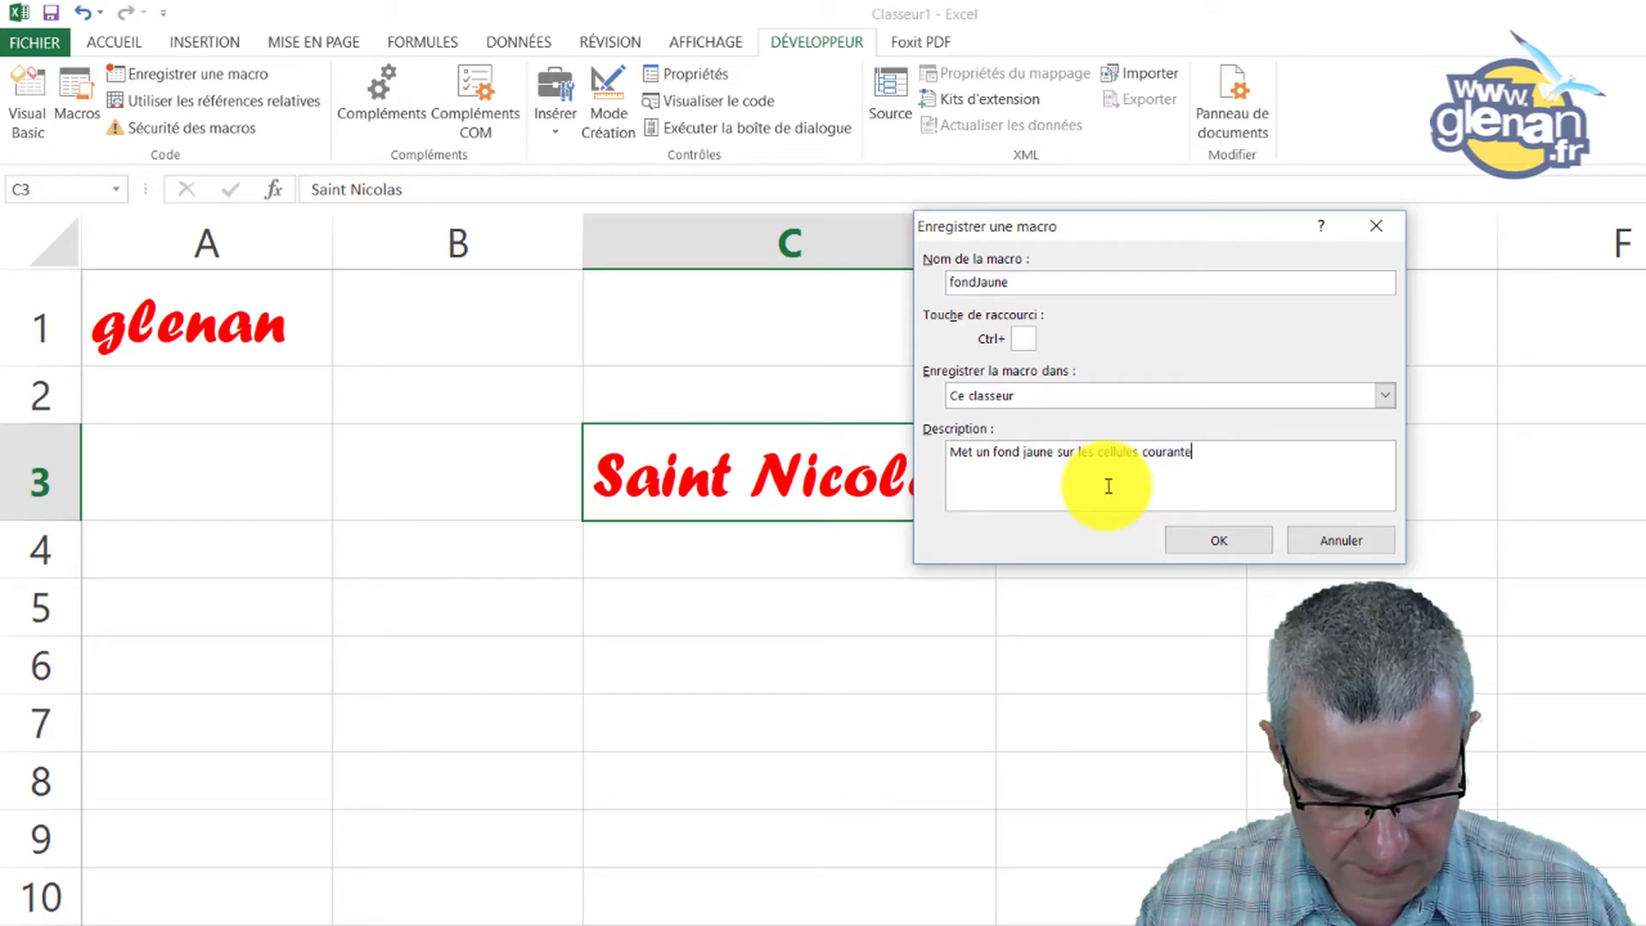
text(s)
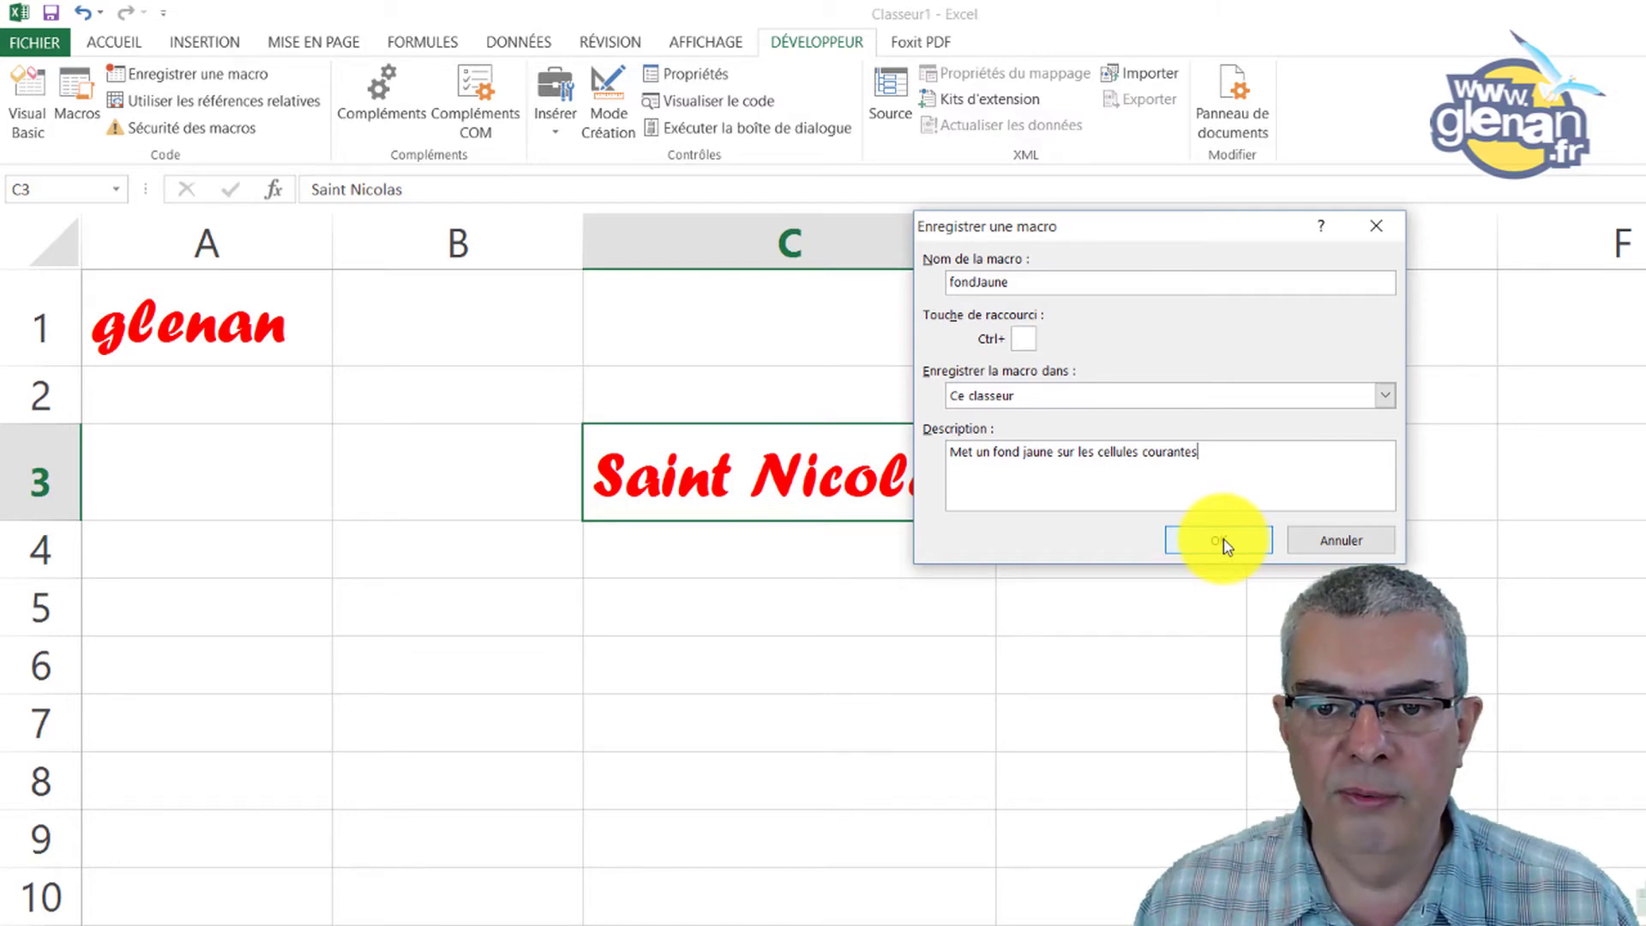
click(1222, 539)
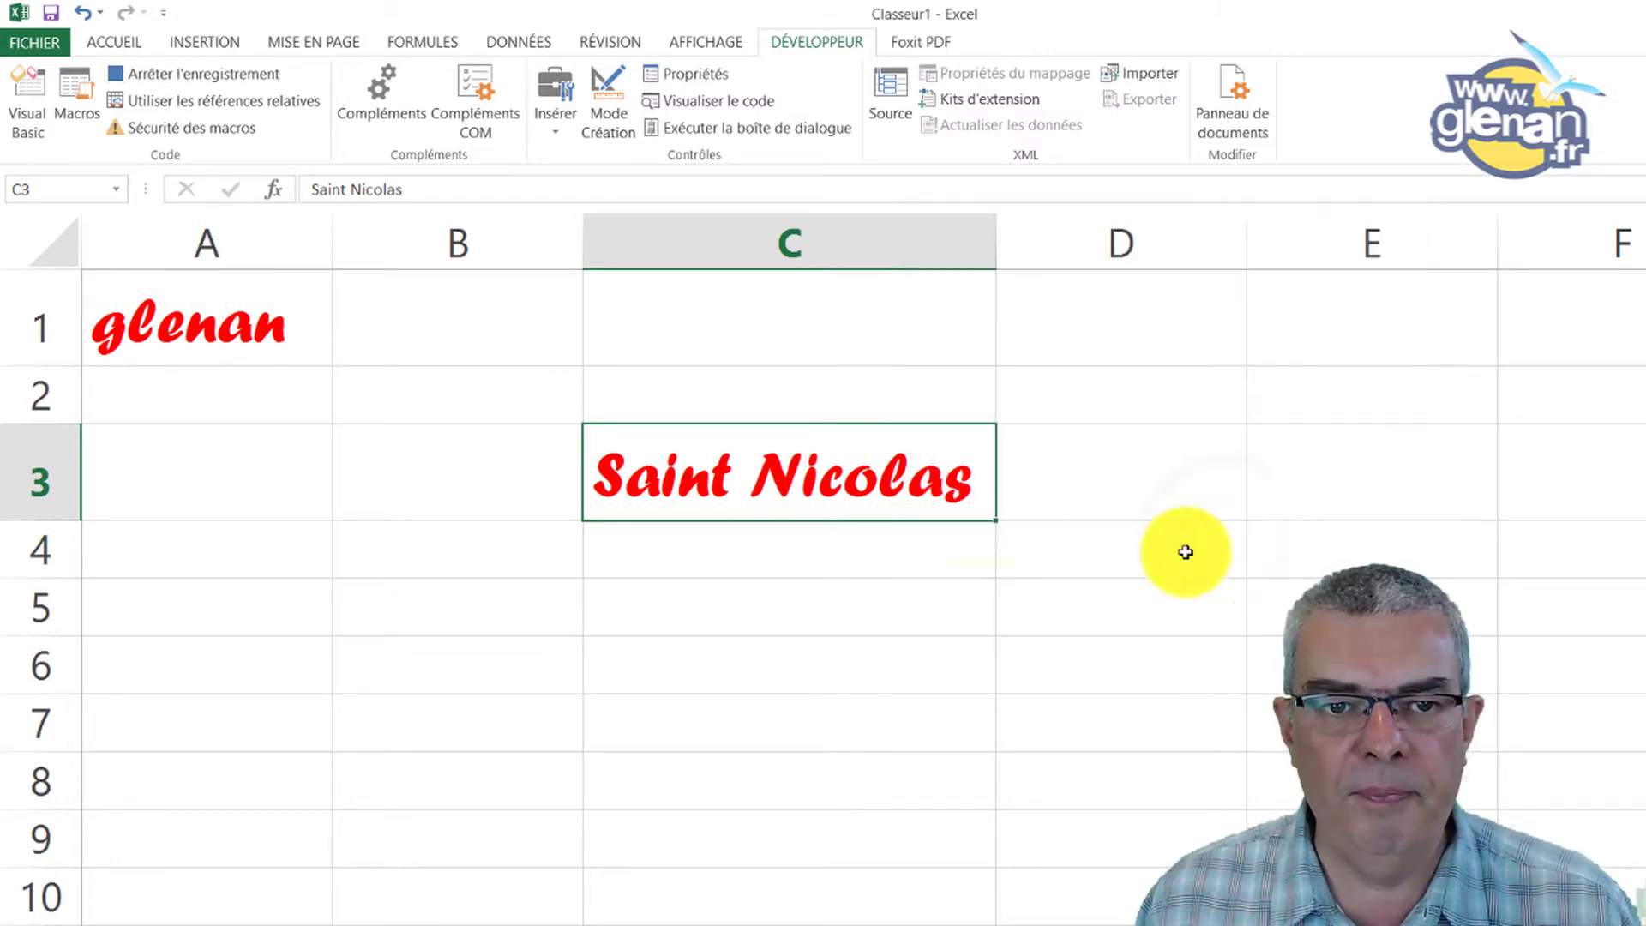
Give C3 a thick outside border and yellow fill, and centre its text vertically and horizontally
click(127, 47)
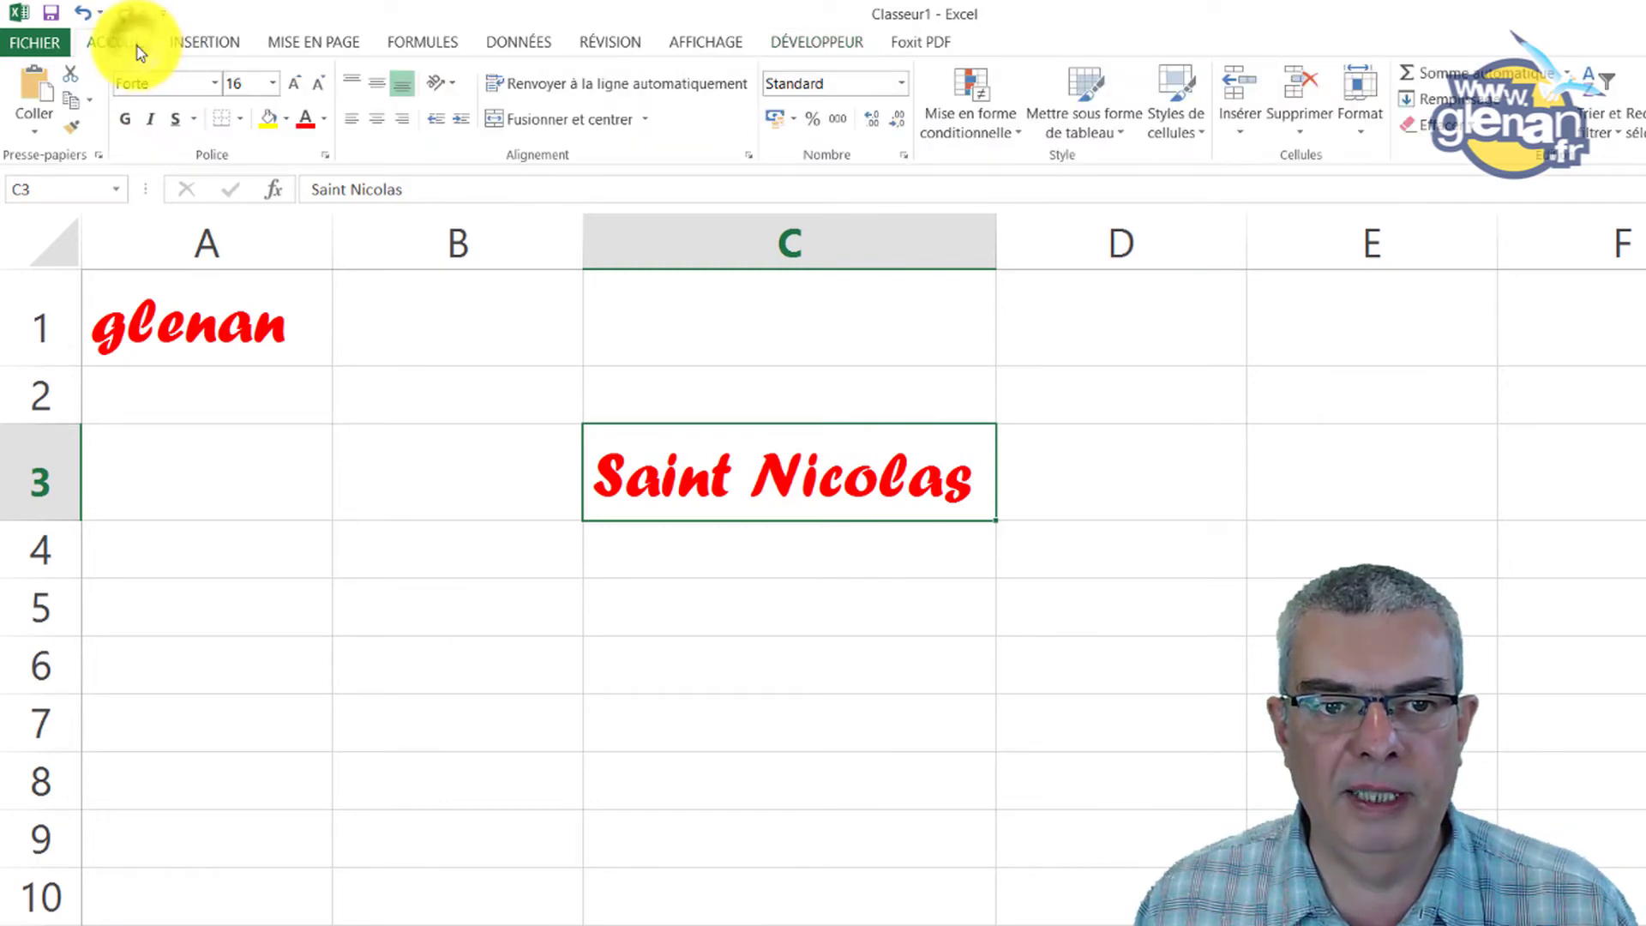
click(240, 120)
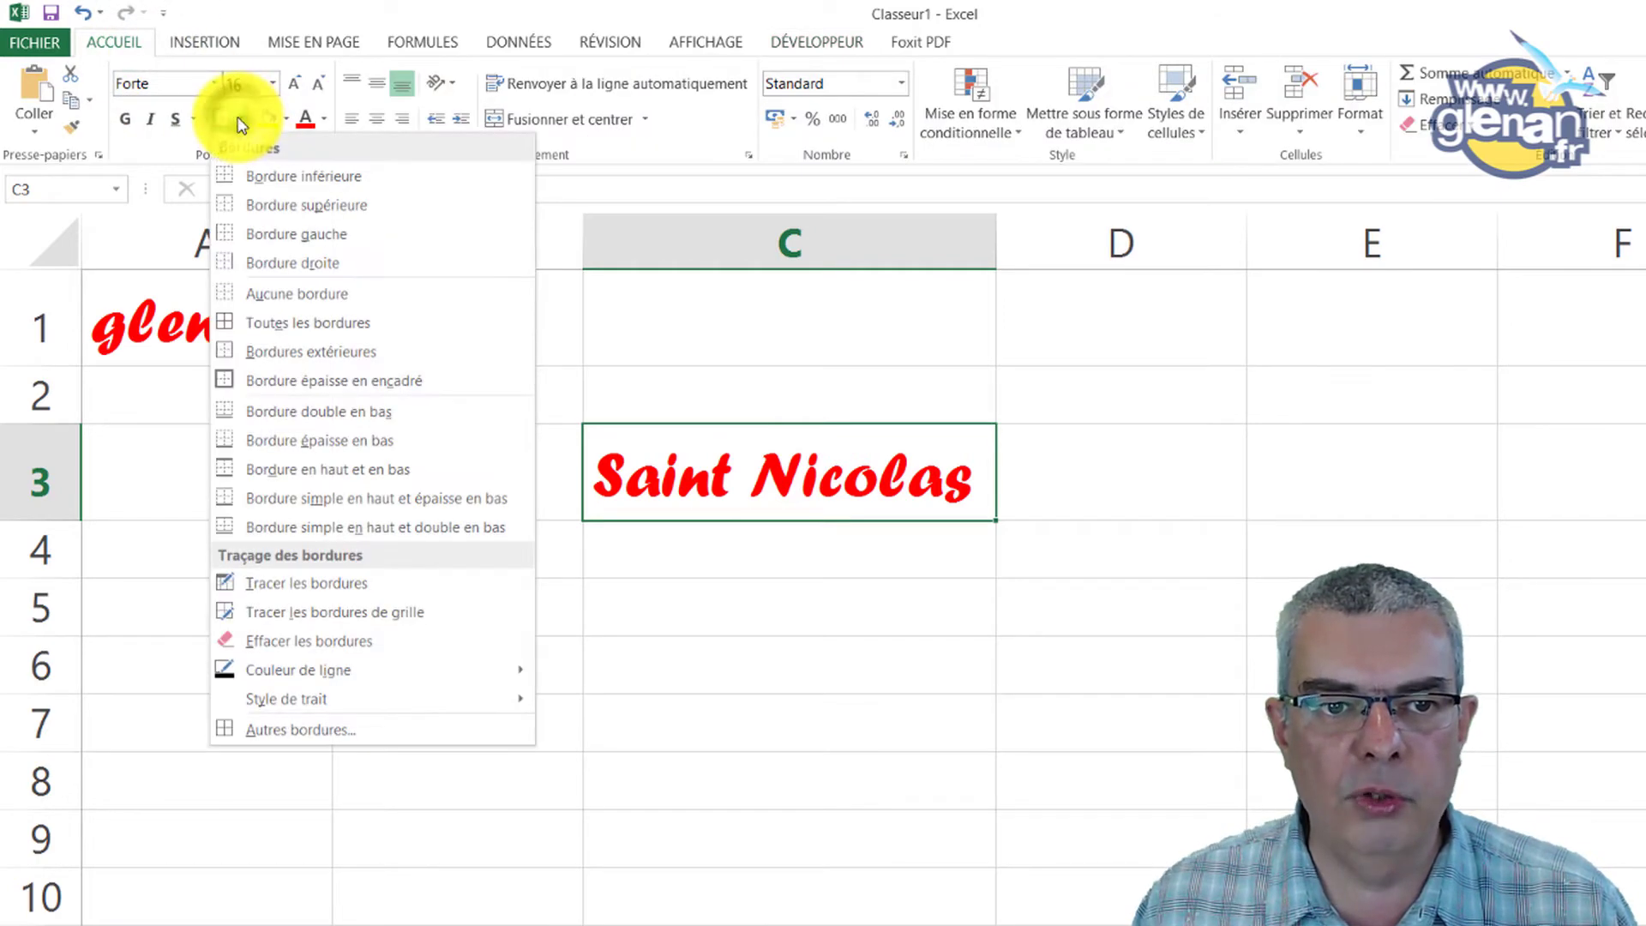
click(309, 384)
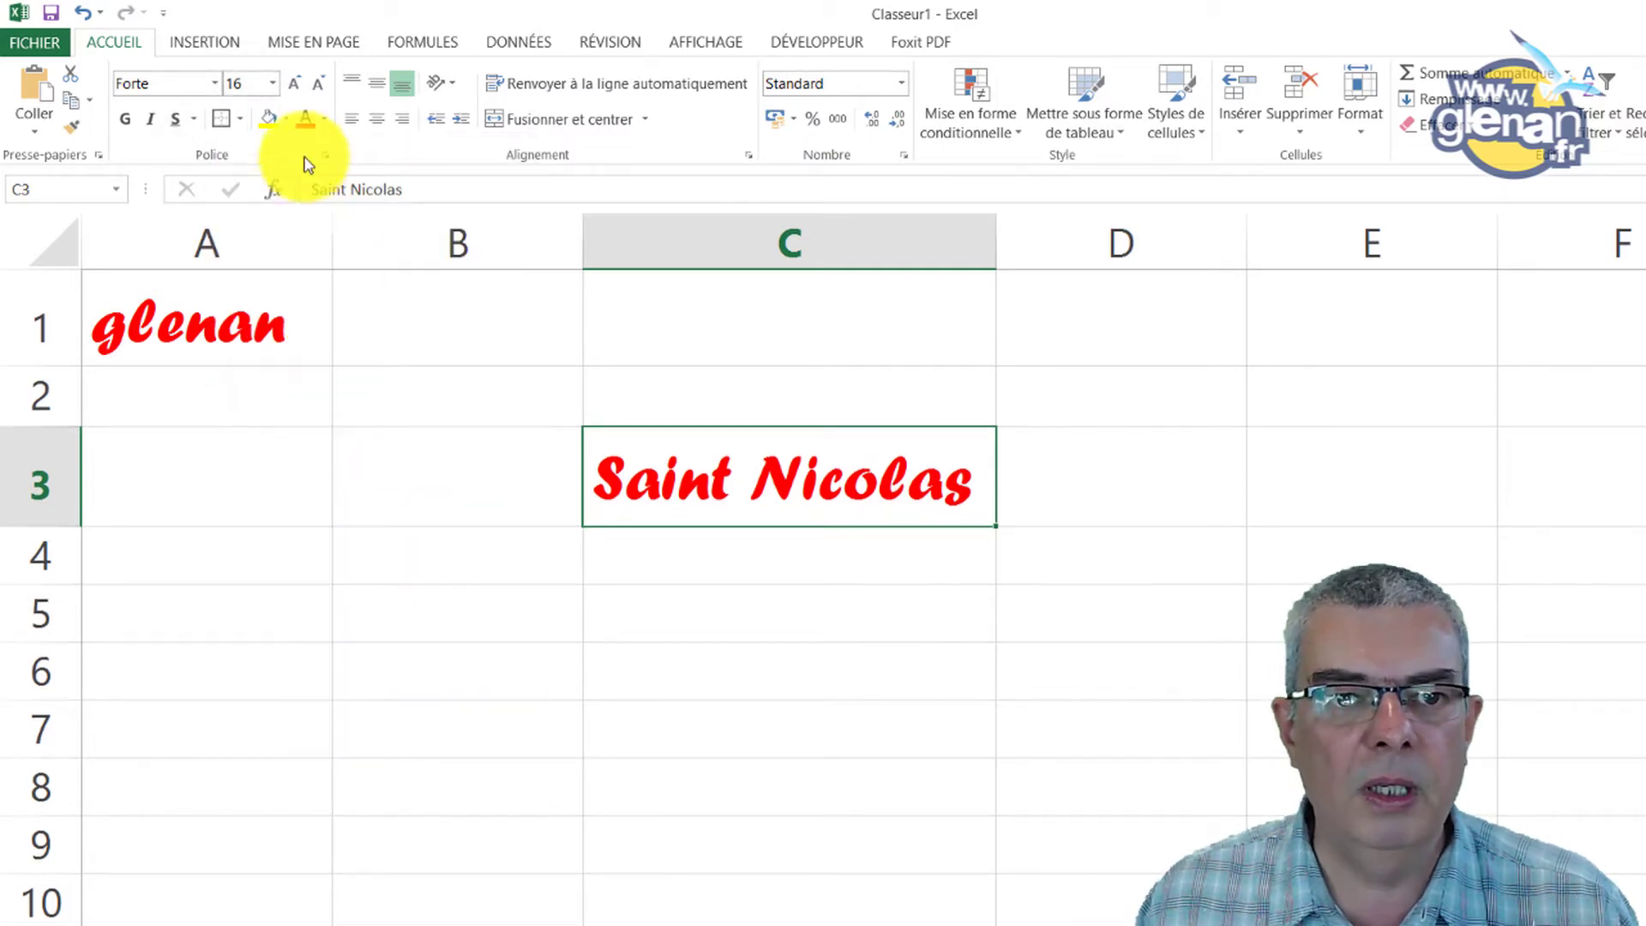
click(268, 118)
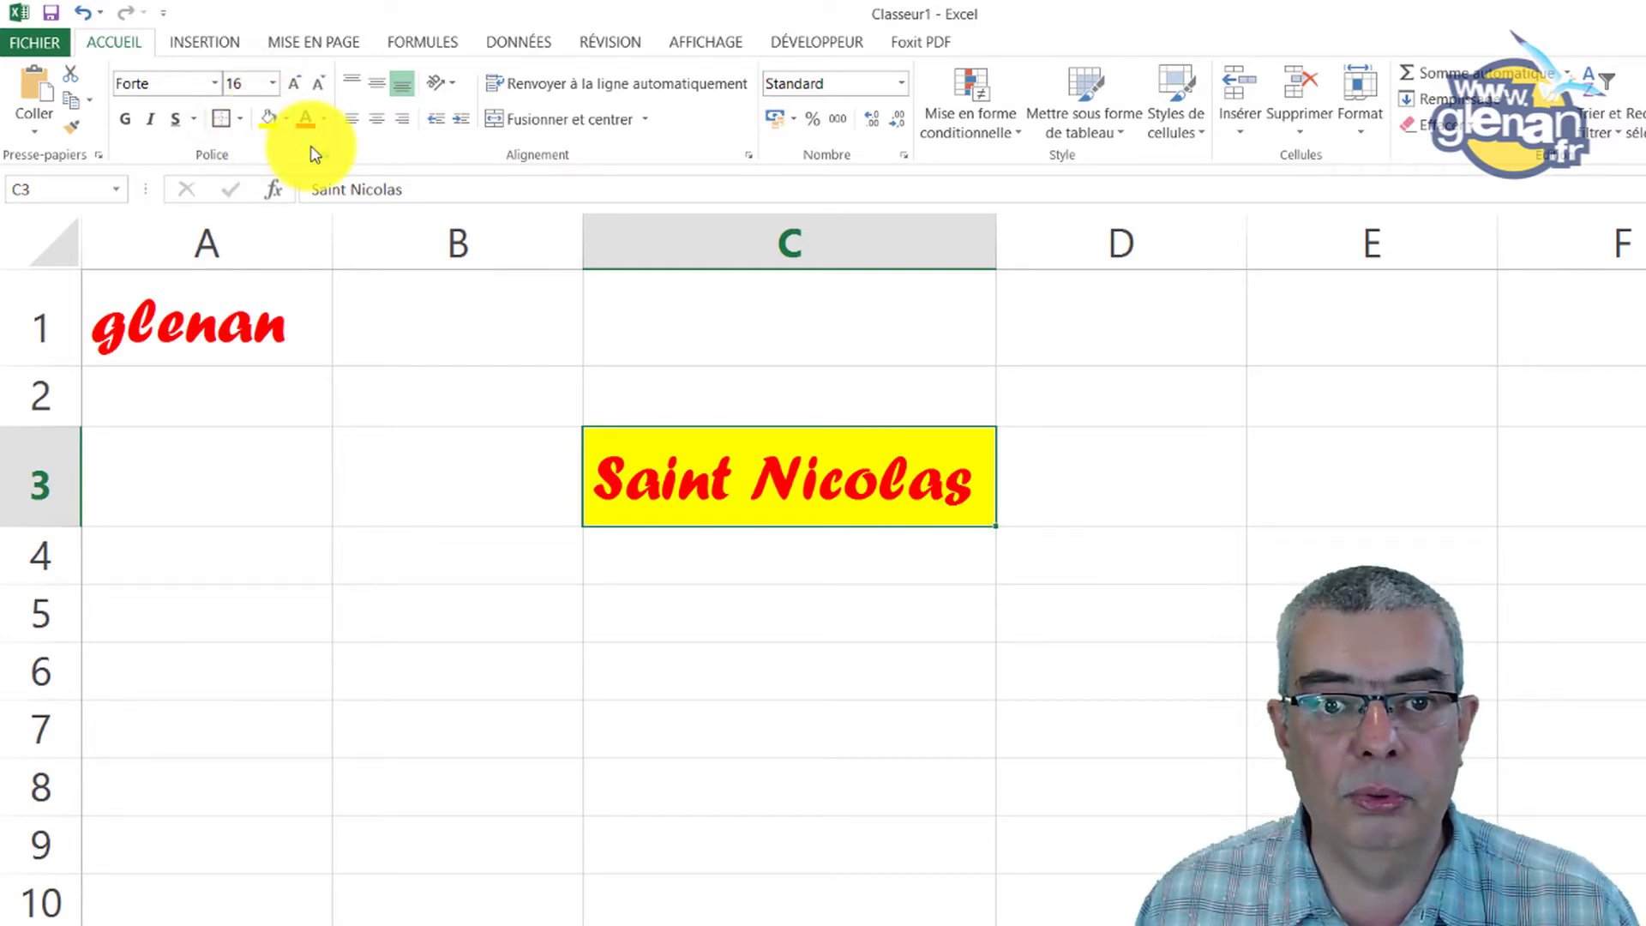
click(382, 93)
click(379, 120)
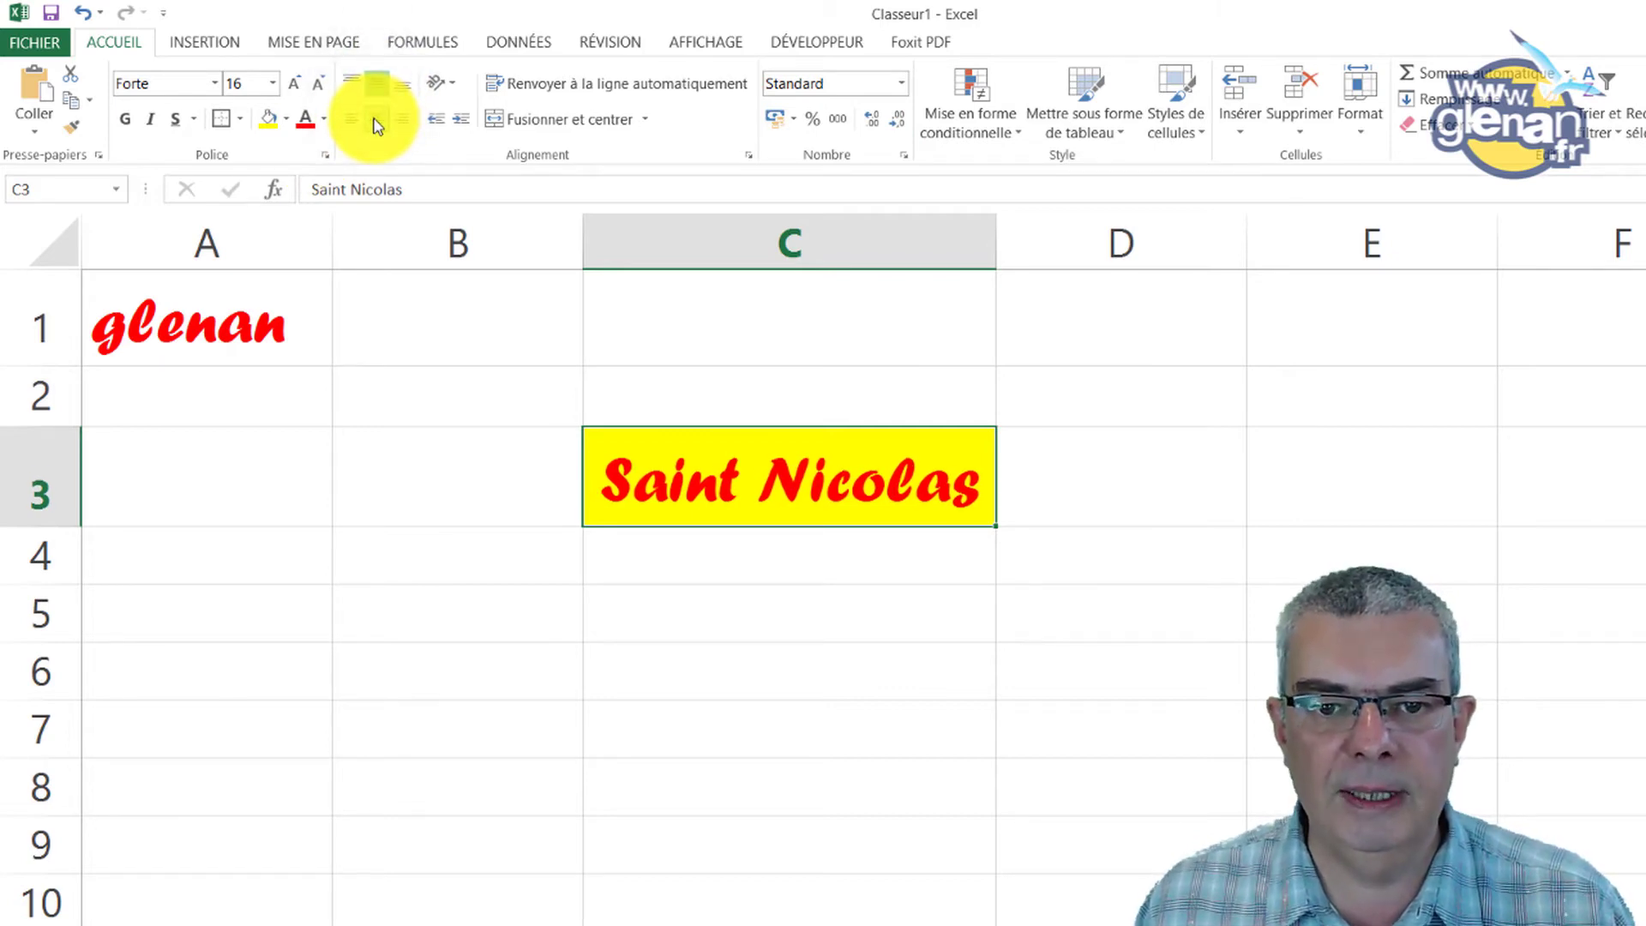
click(836, 48)
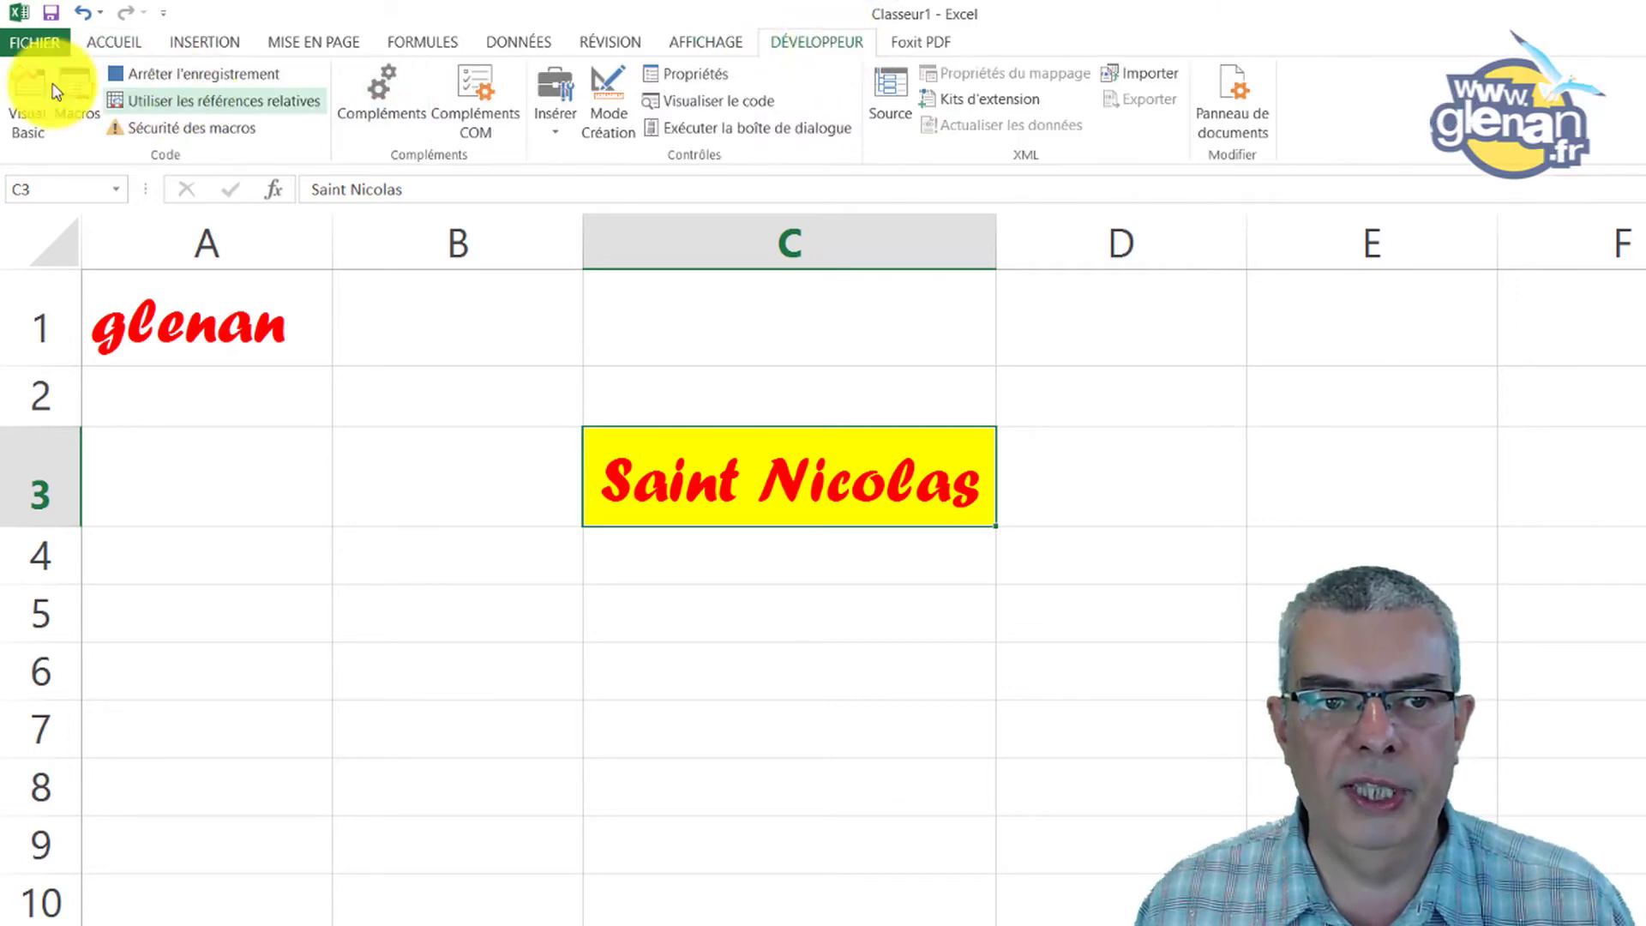
Stop the fondJaune recording and enter 'Loc'h' in cell C5
click(176, 77)
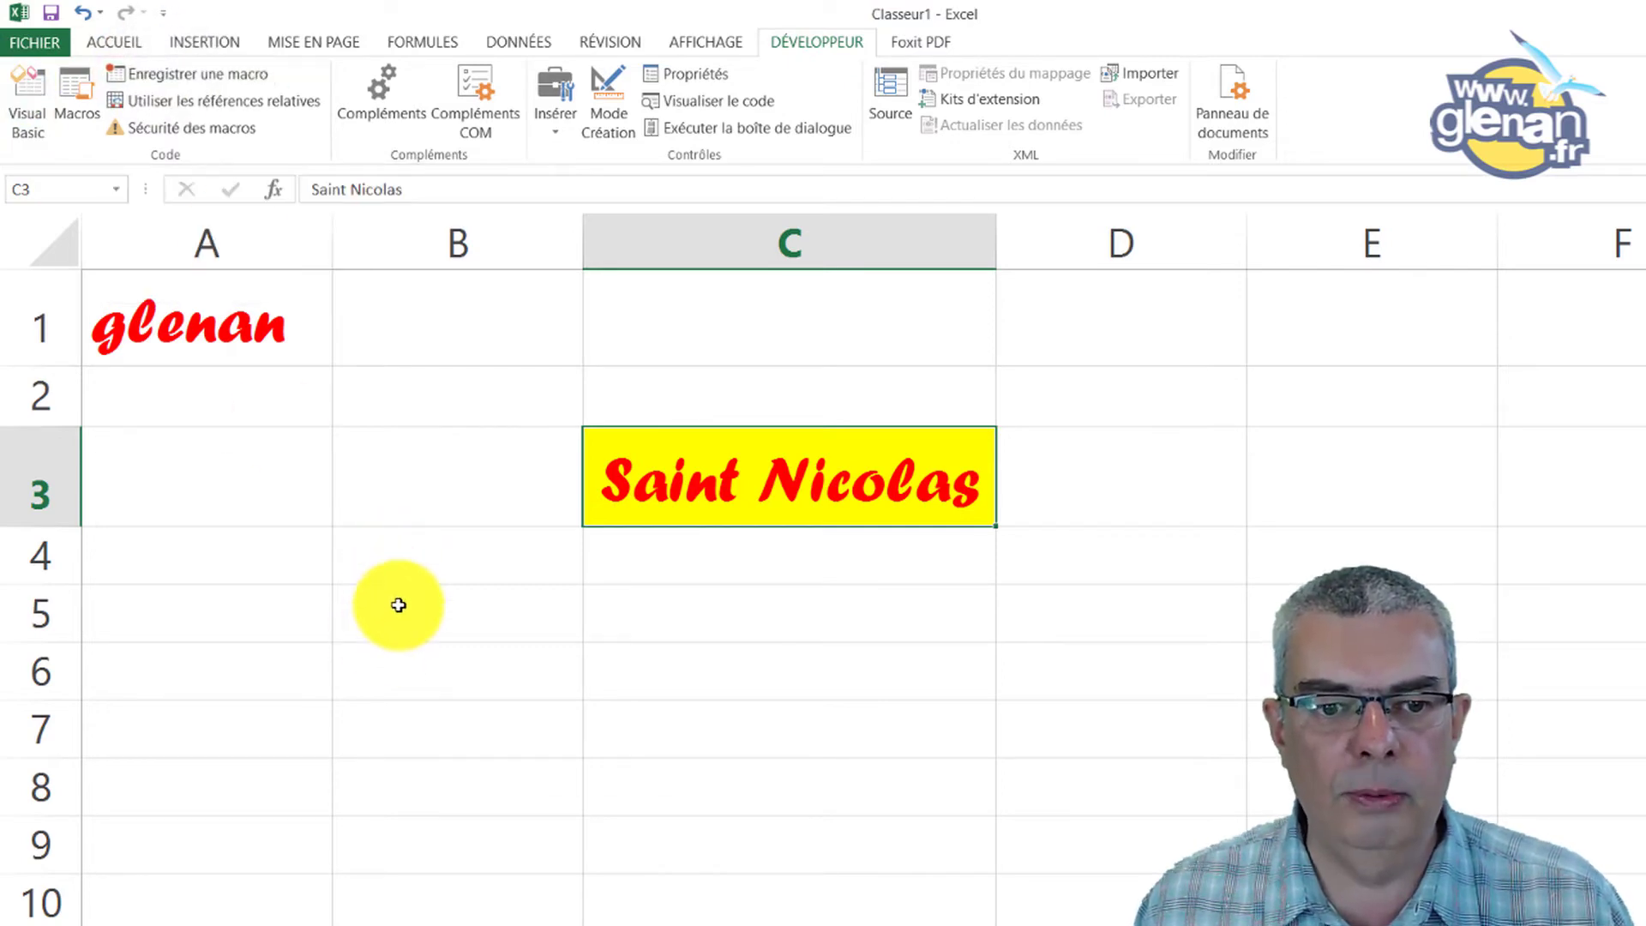
click(701, 608)
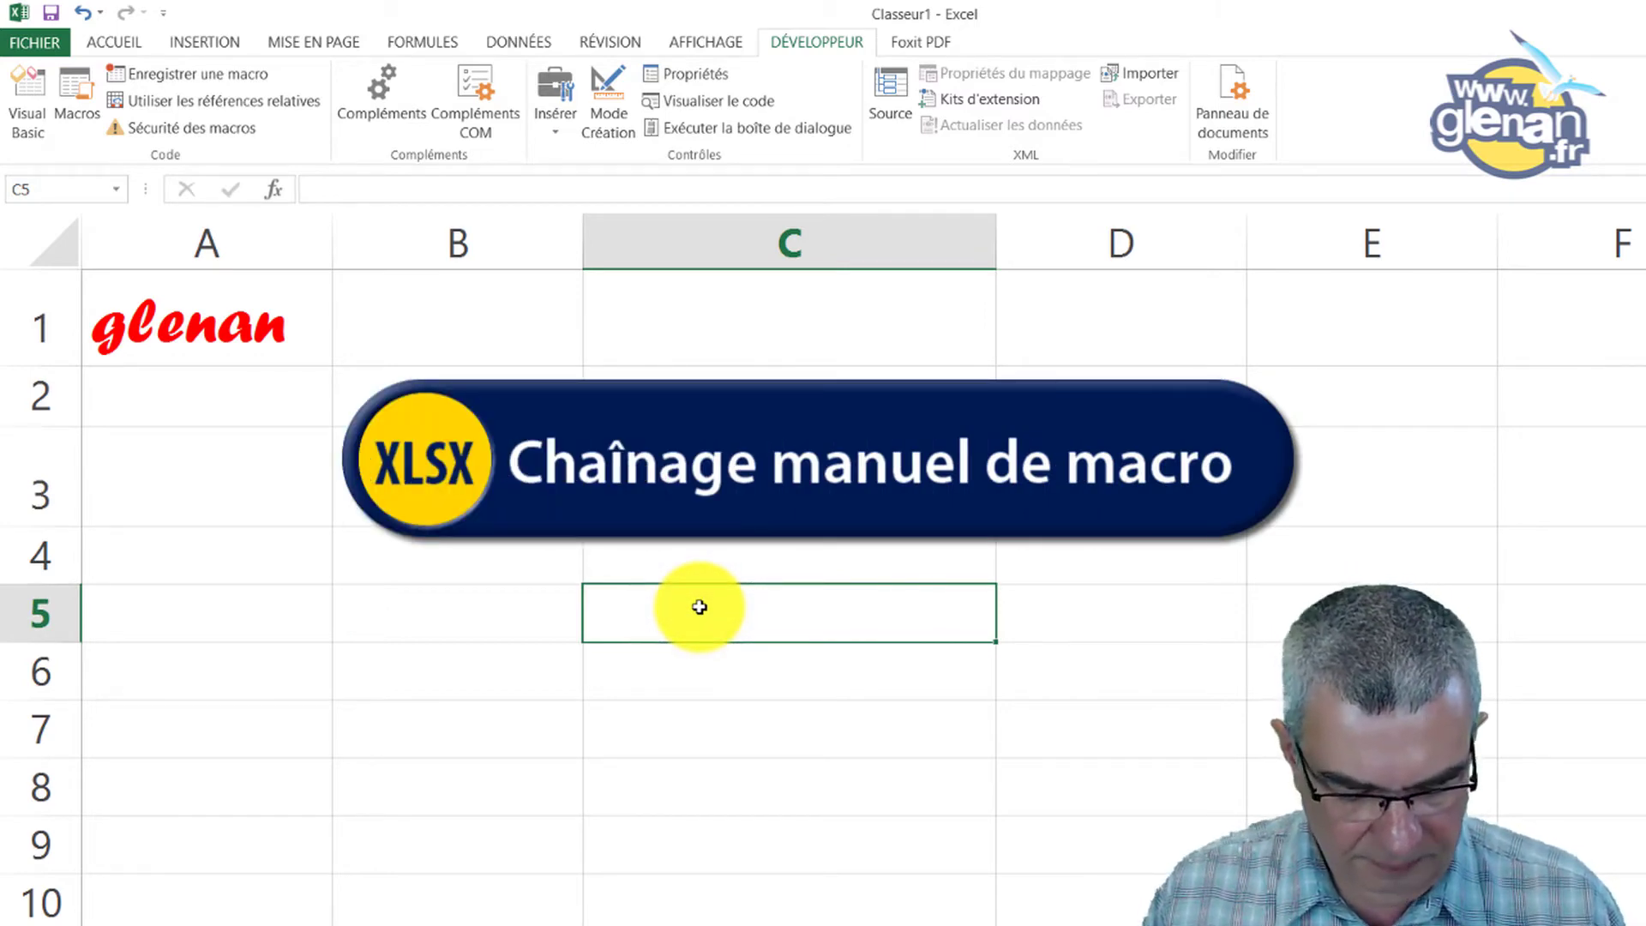
text(Loc'h)
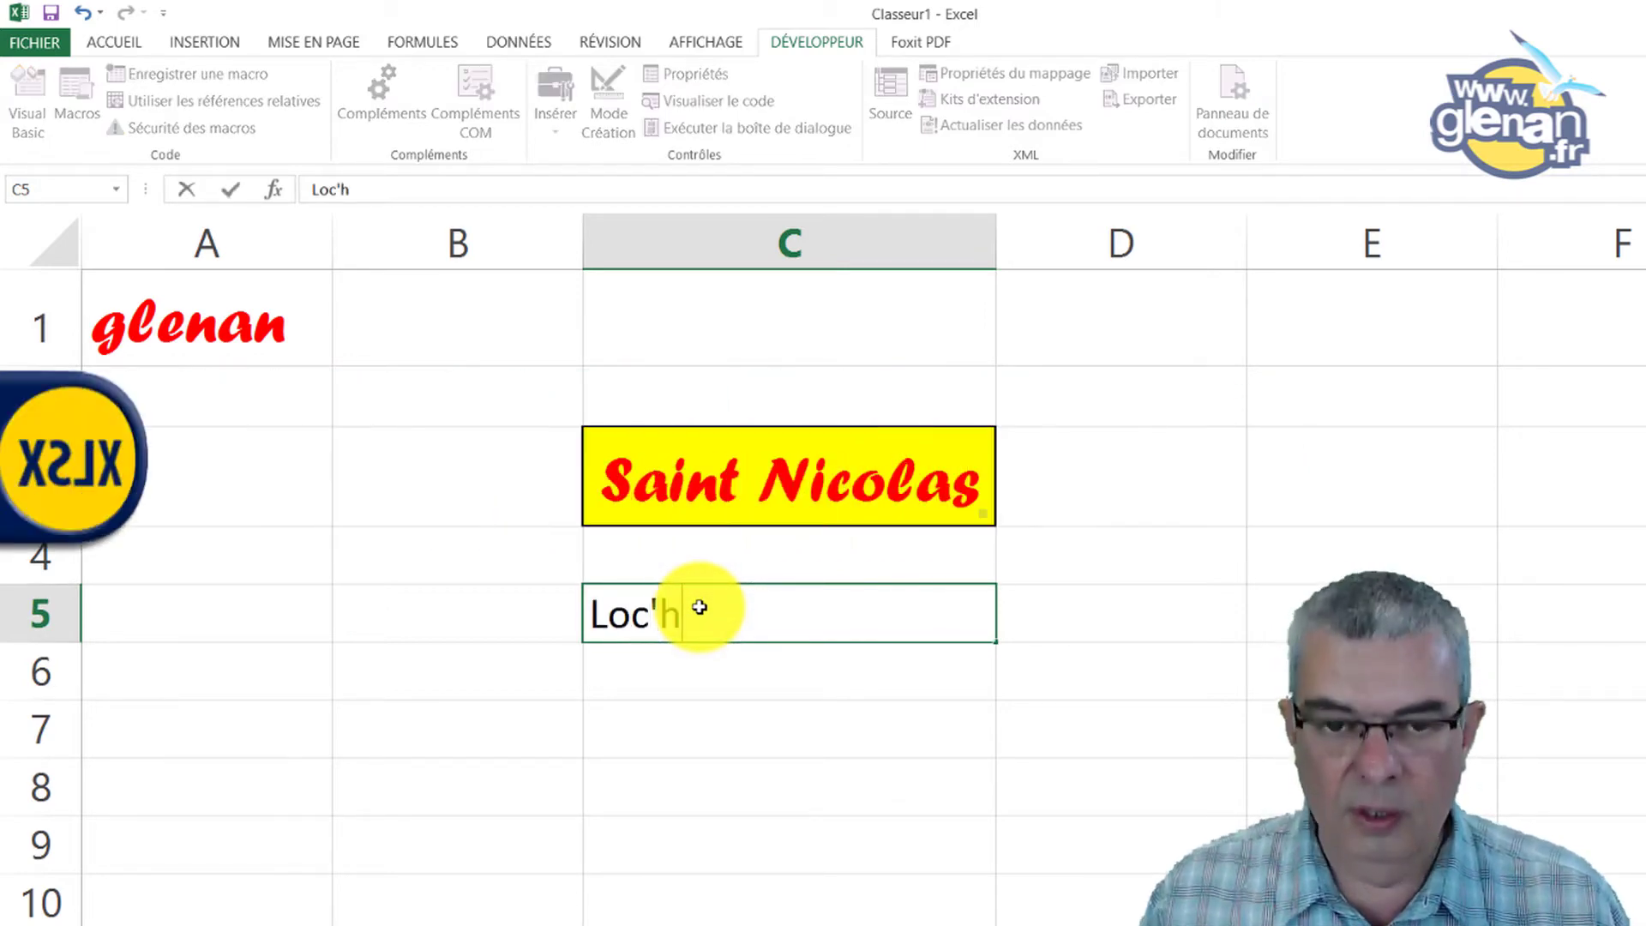
key(Return)
click(700, 607)
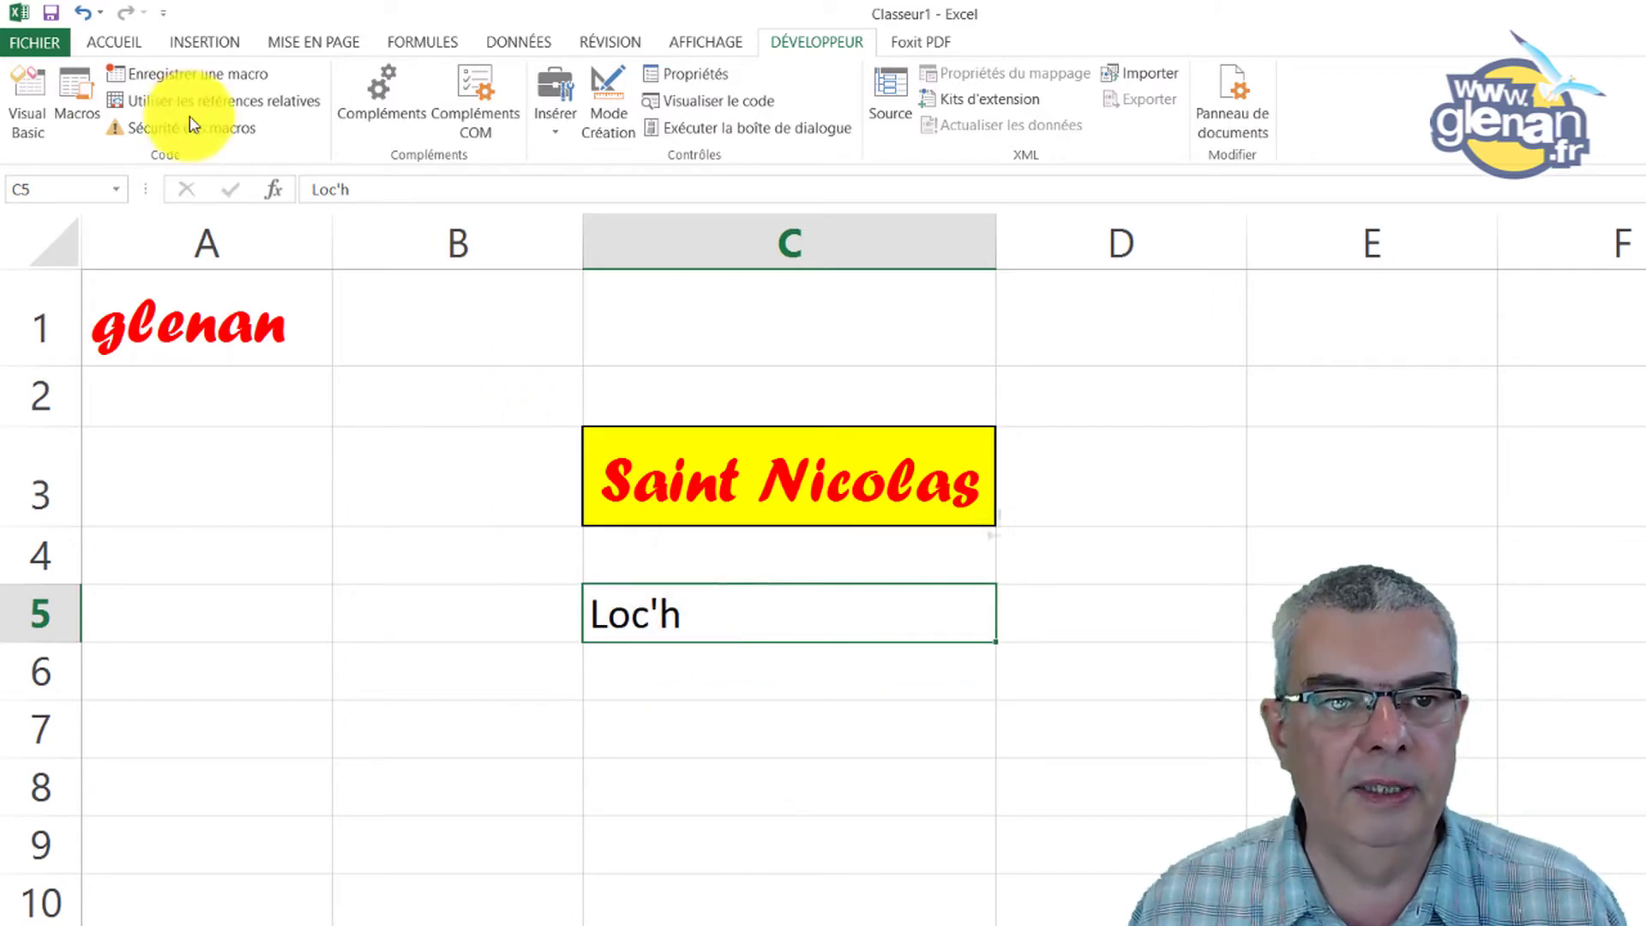
Run the fondJaune macro and then the texteRouge macro on C5
click(76, 102)
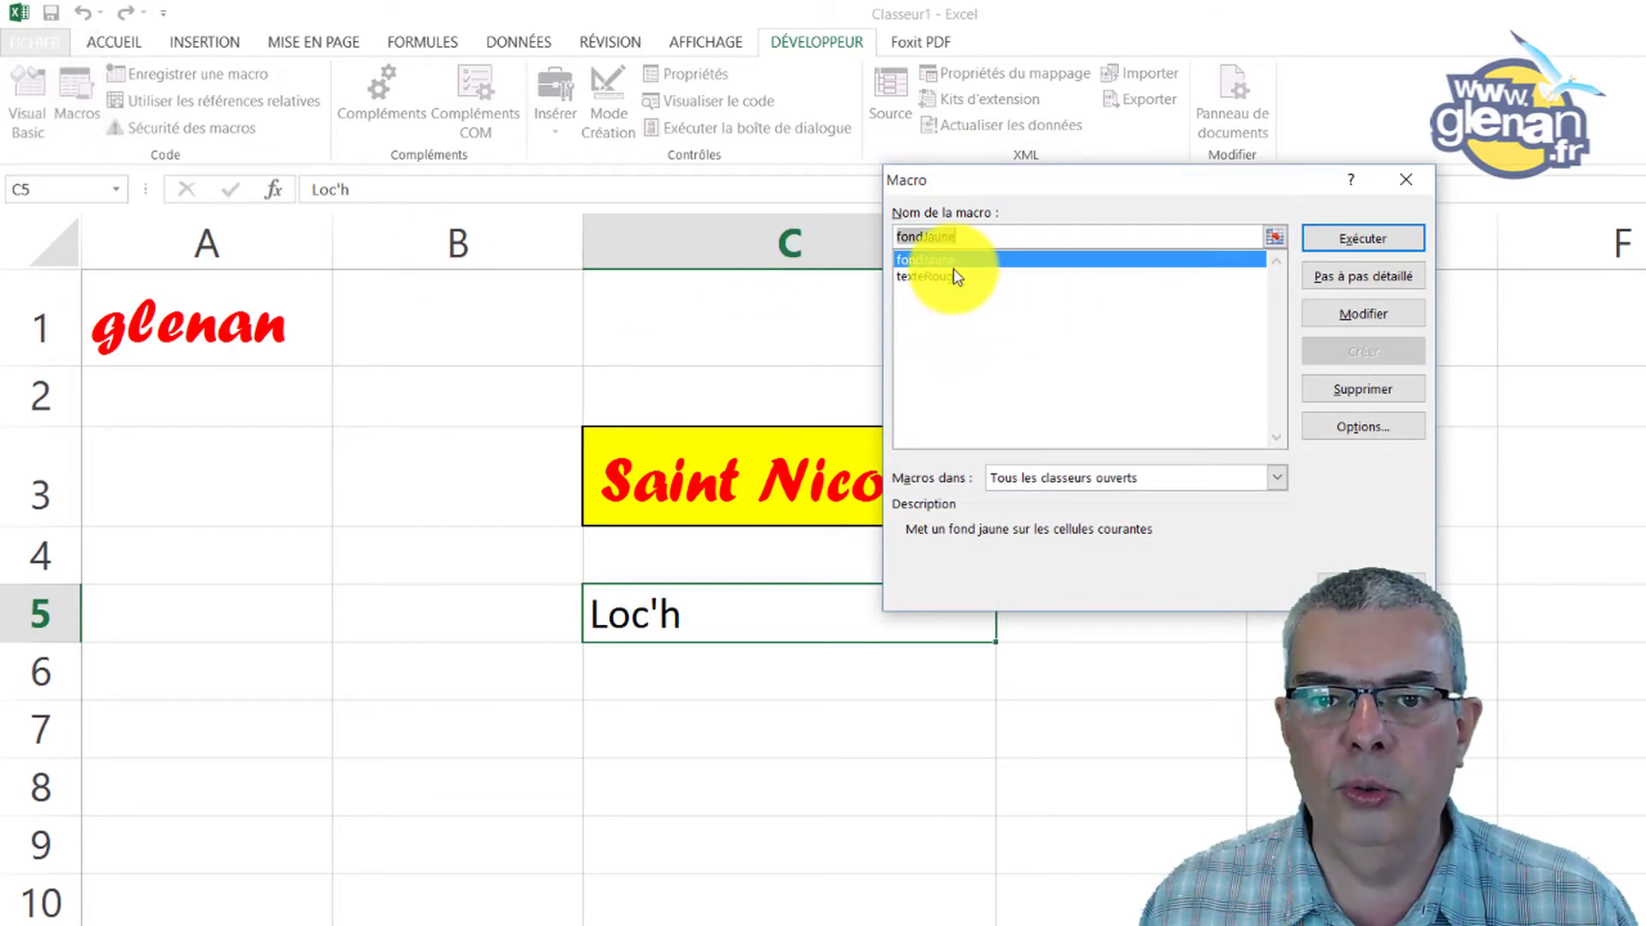
click(1358, 244)
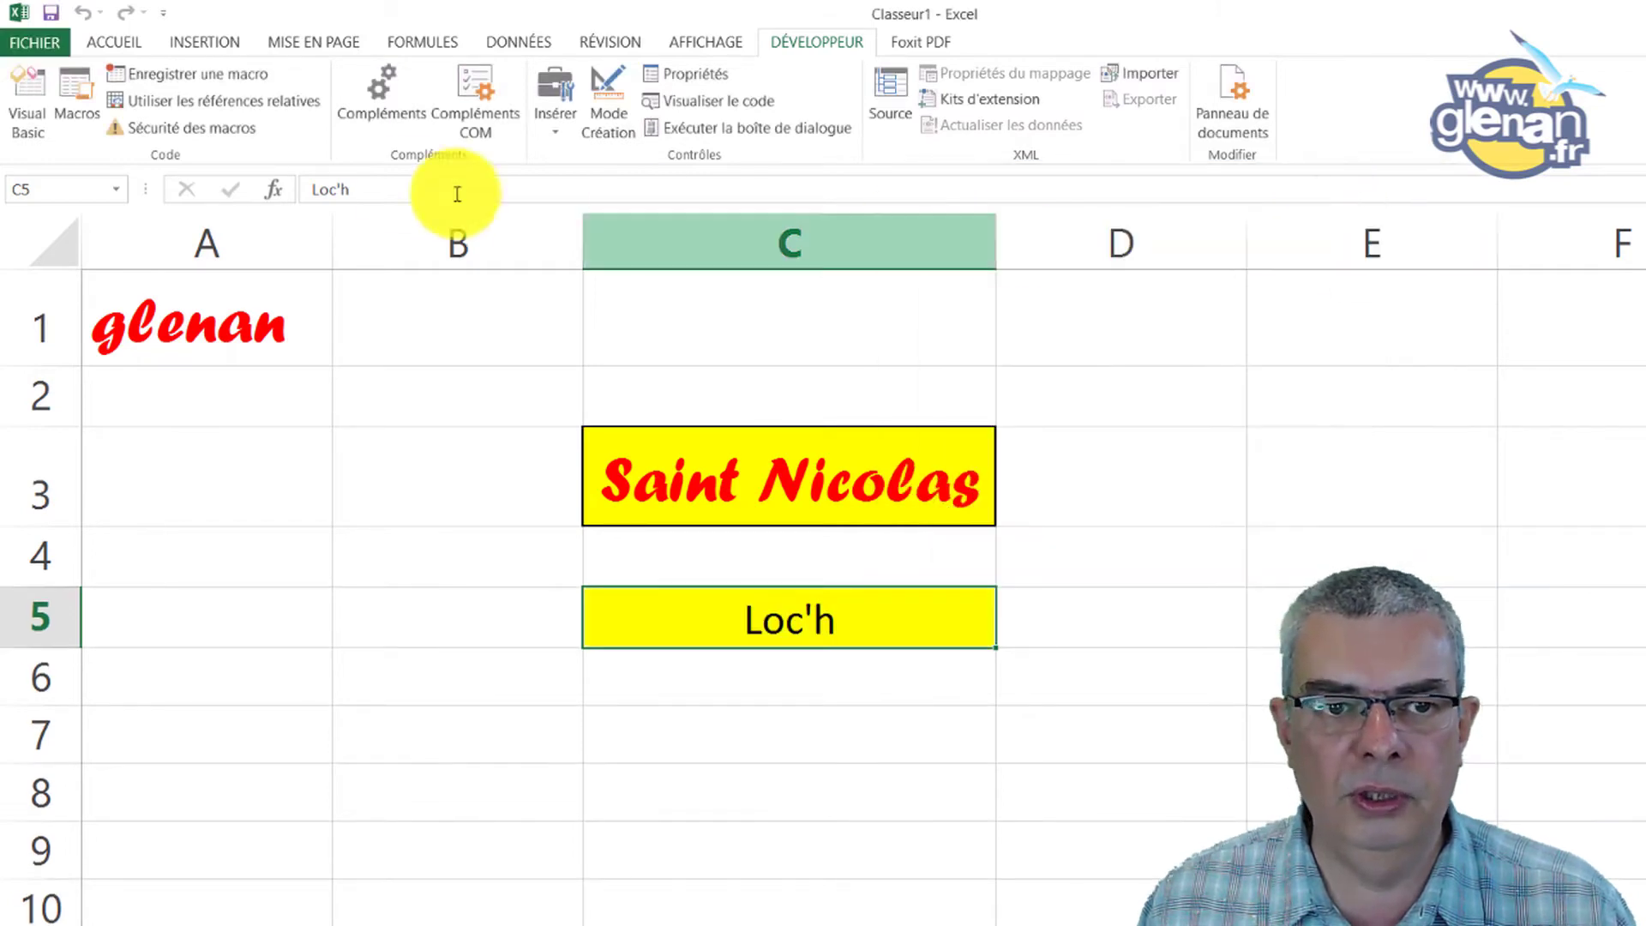
click(75, 90)
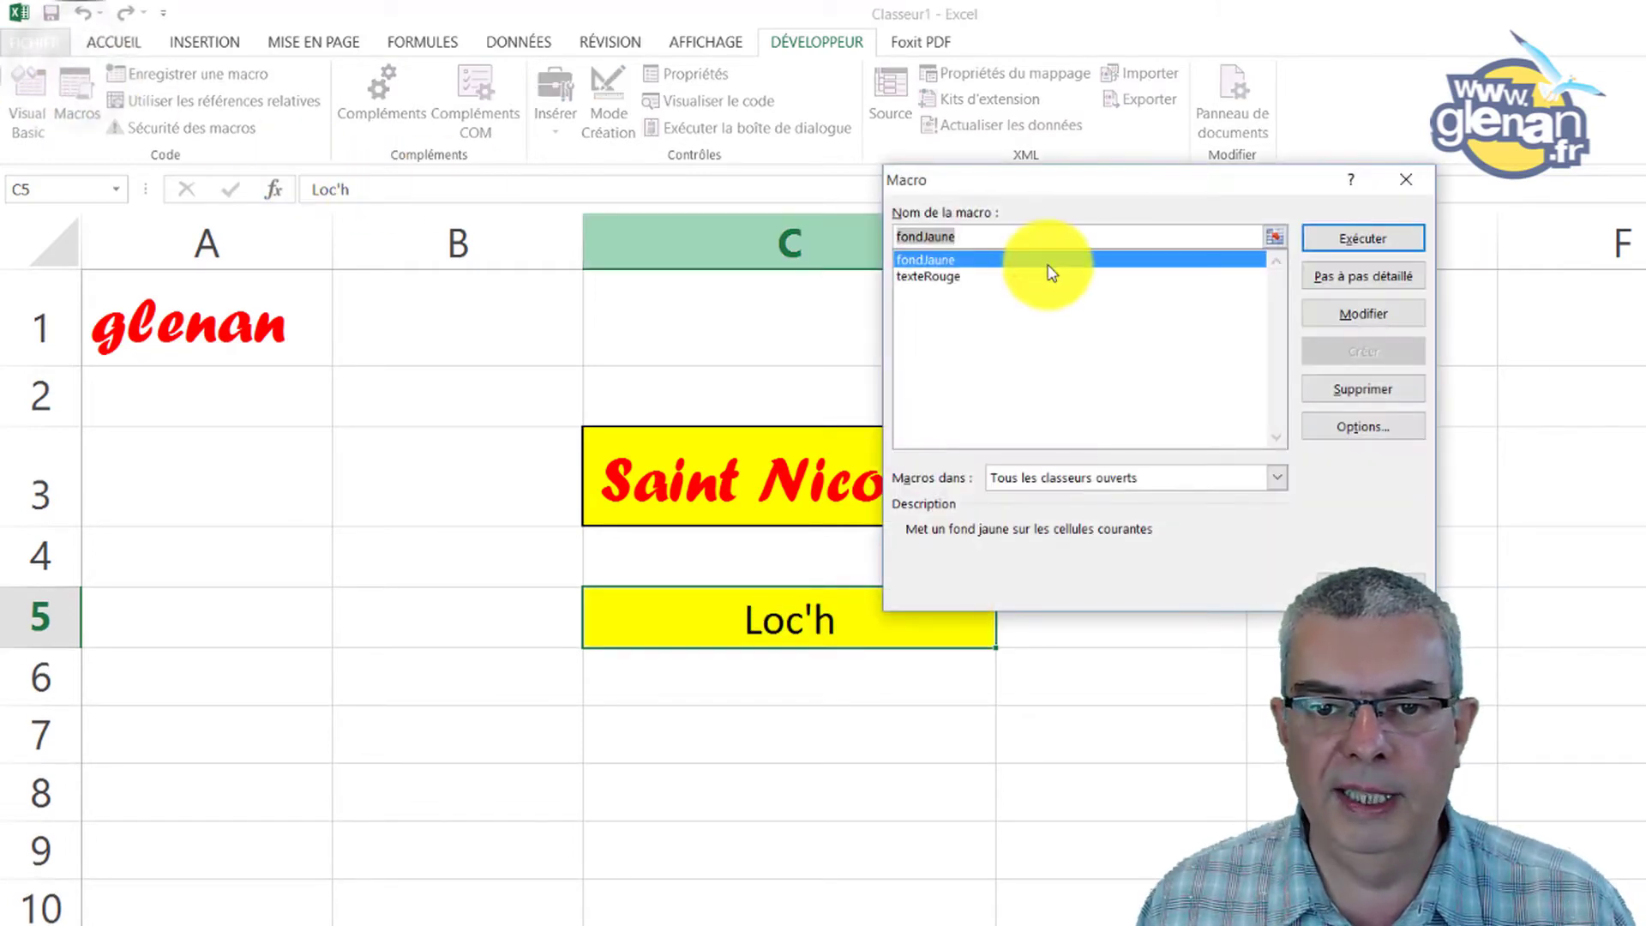
click(943, 276)
click(1347, 239)
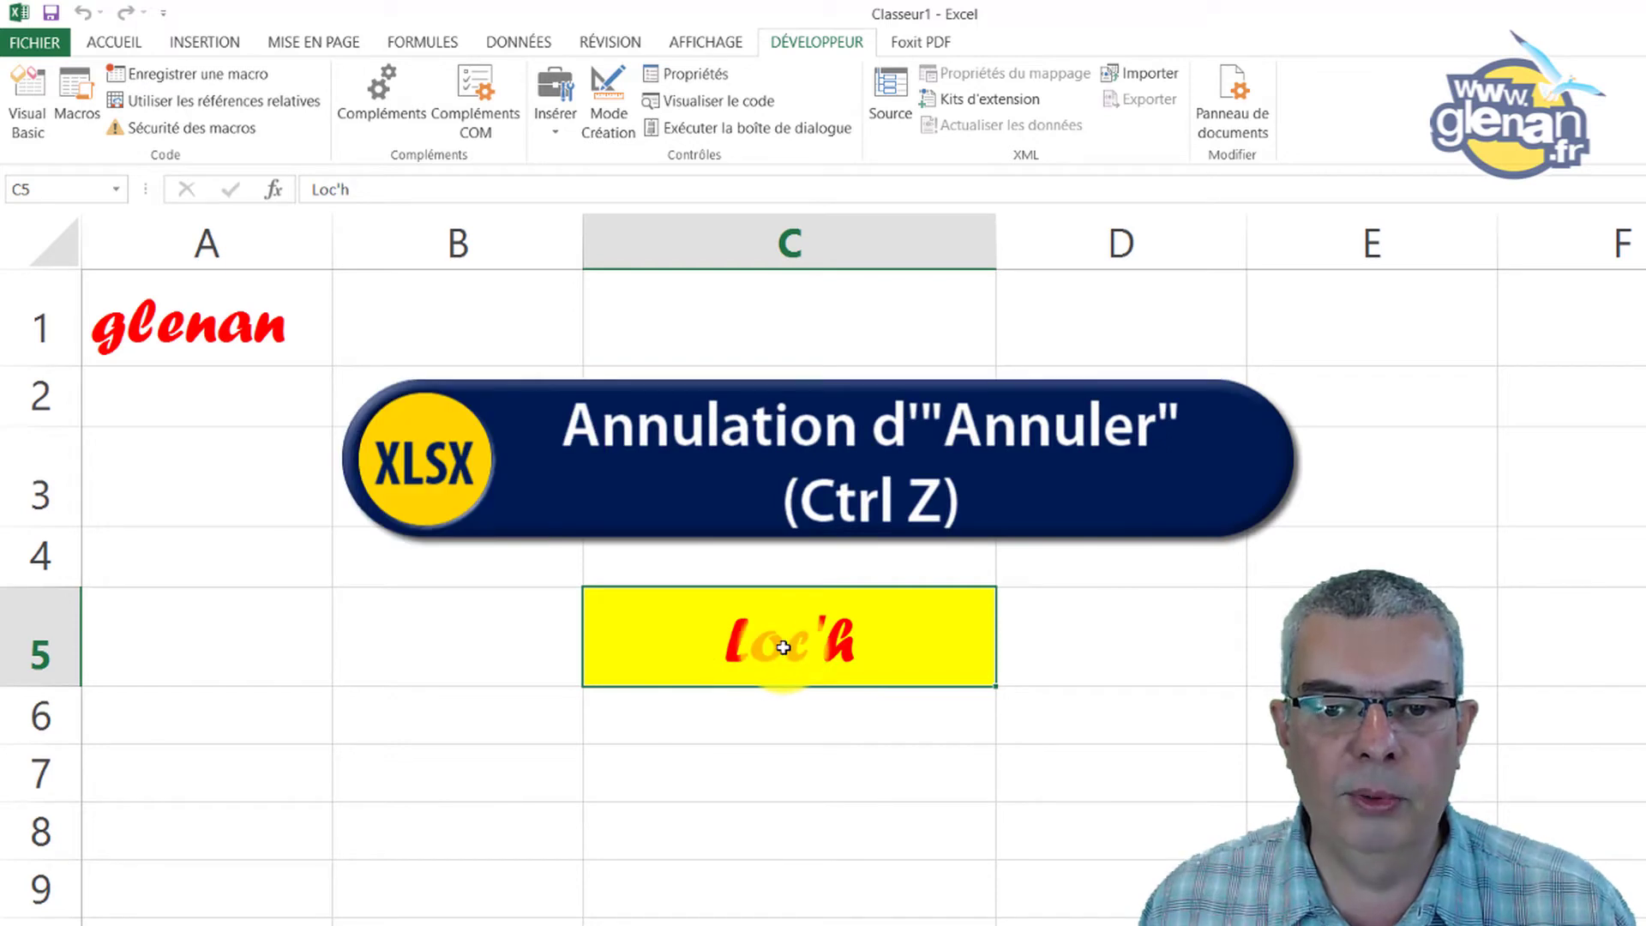
click(91, 15)
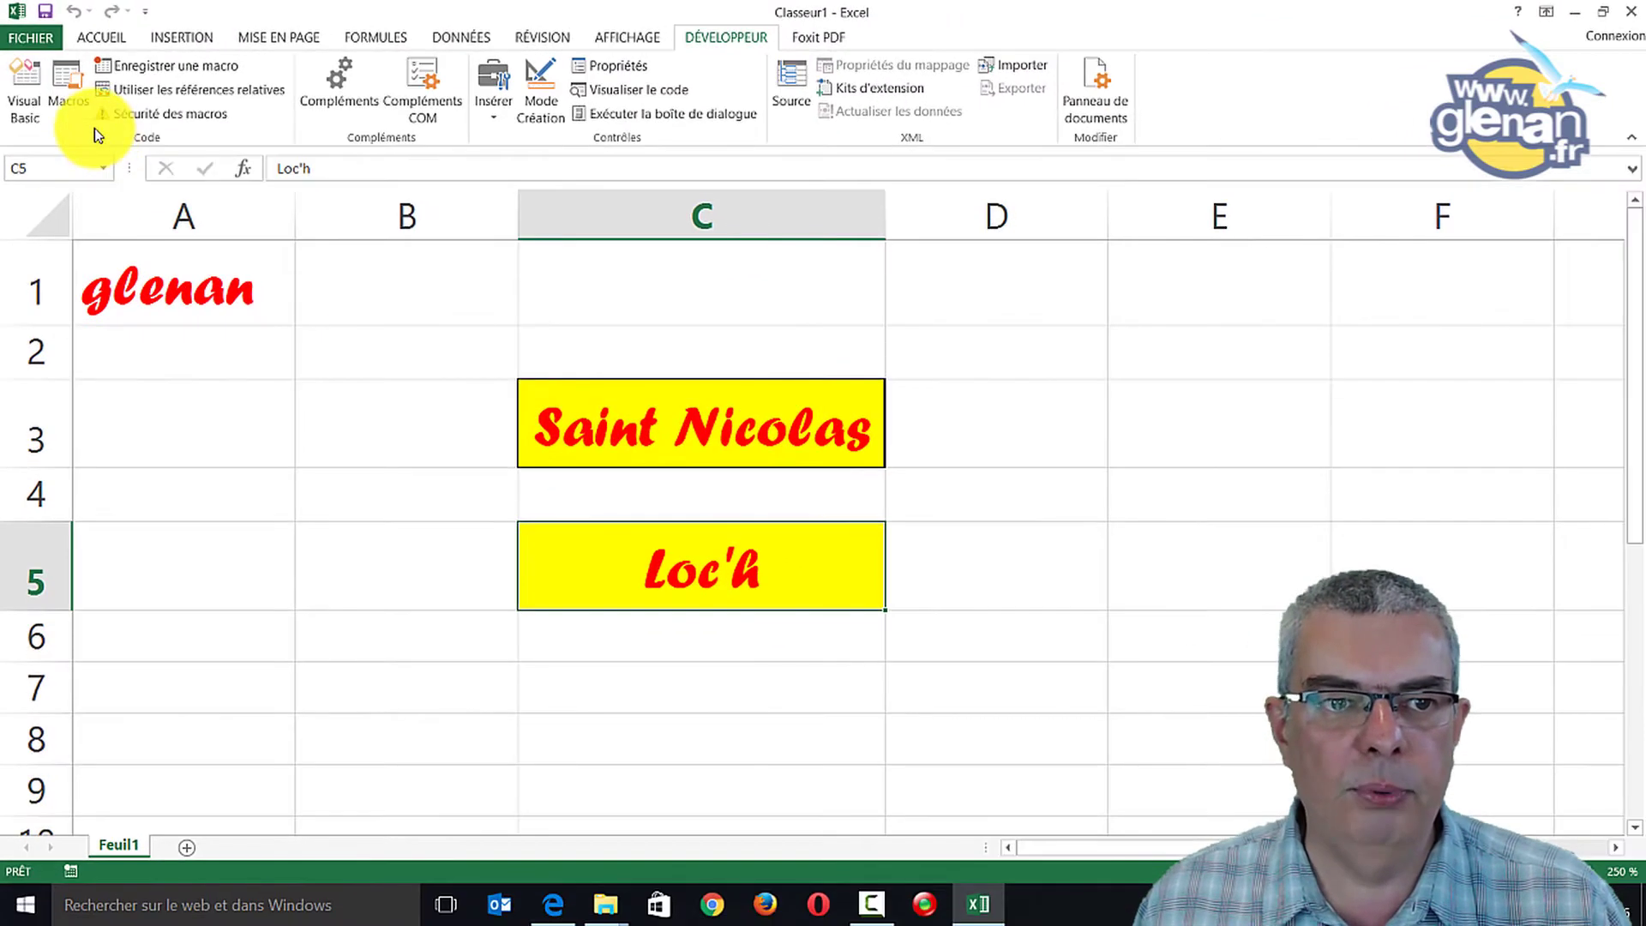
Open the Visual Basic editor, widen the project panes, and display Module1's code
click(11, 75)
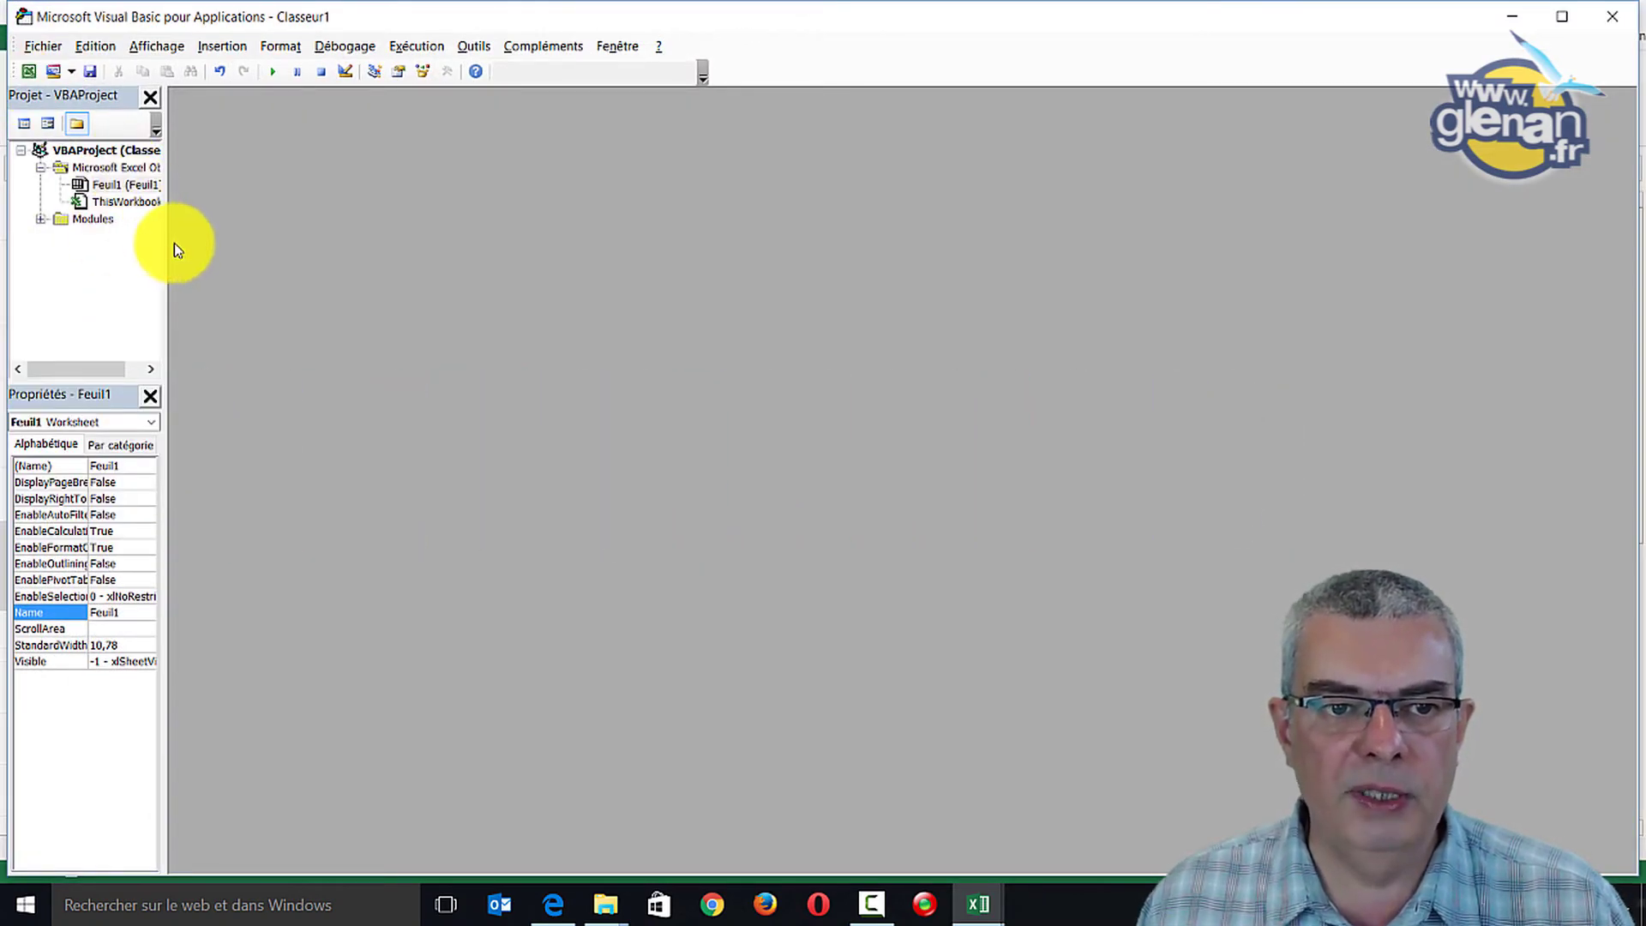
drag(166, 240, 234, 234)
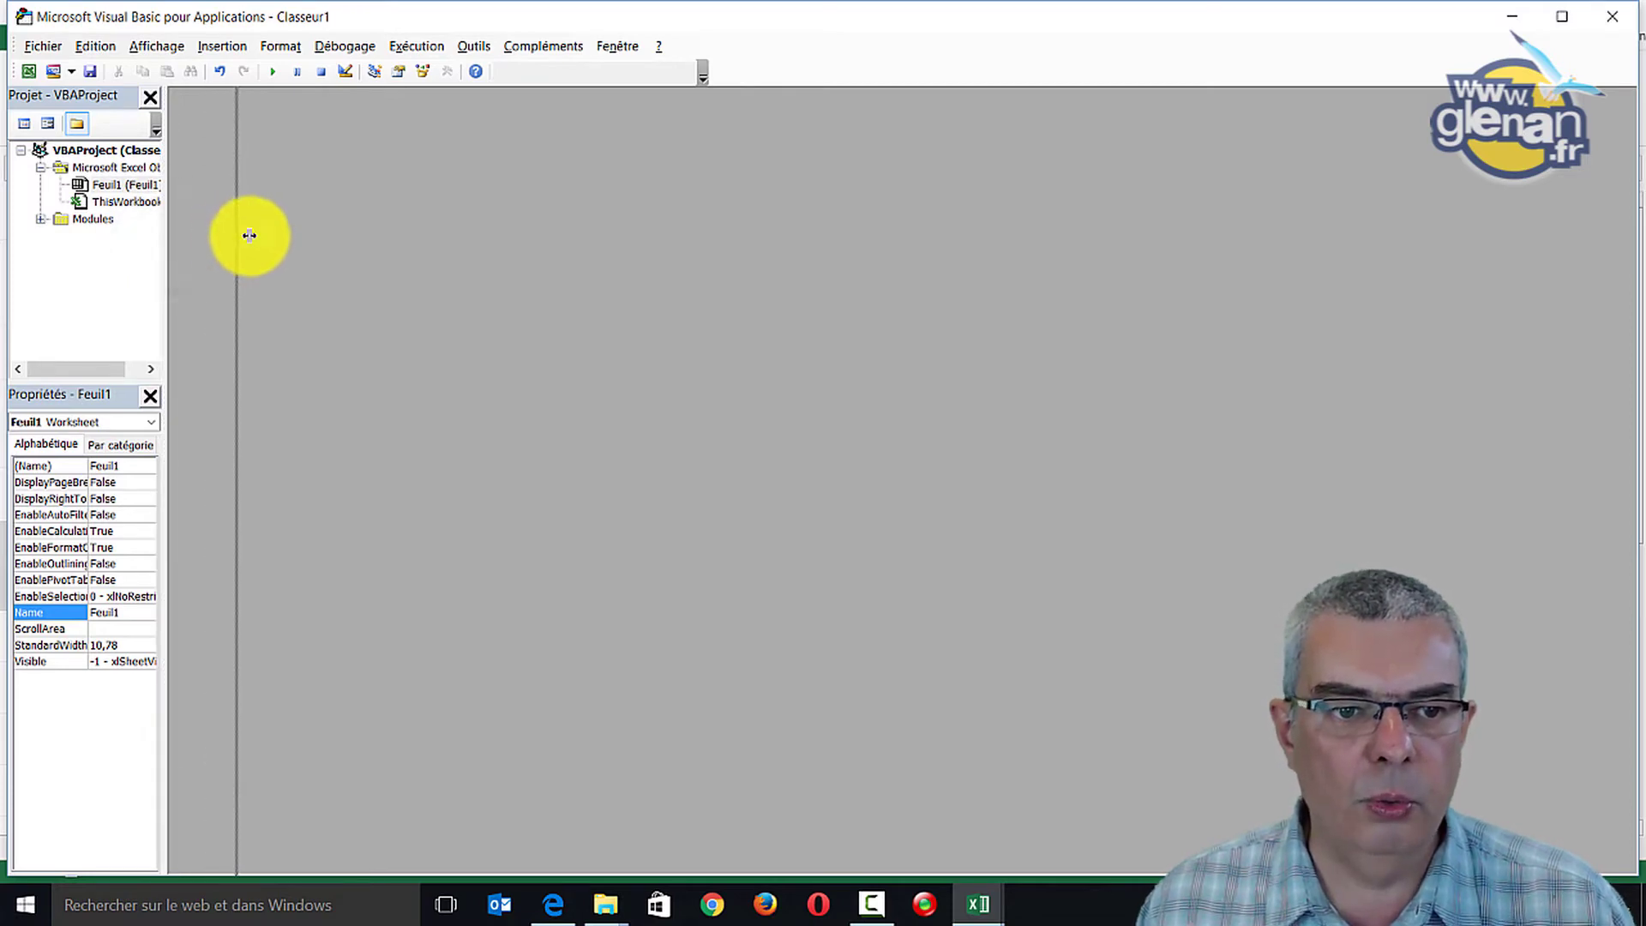
drag(234, 235, 248, 234)
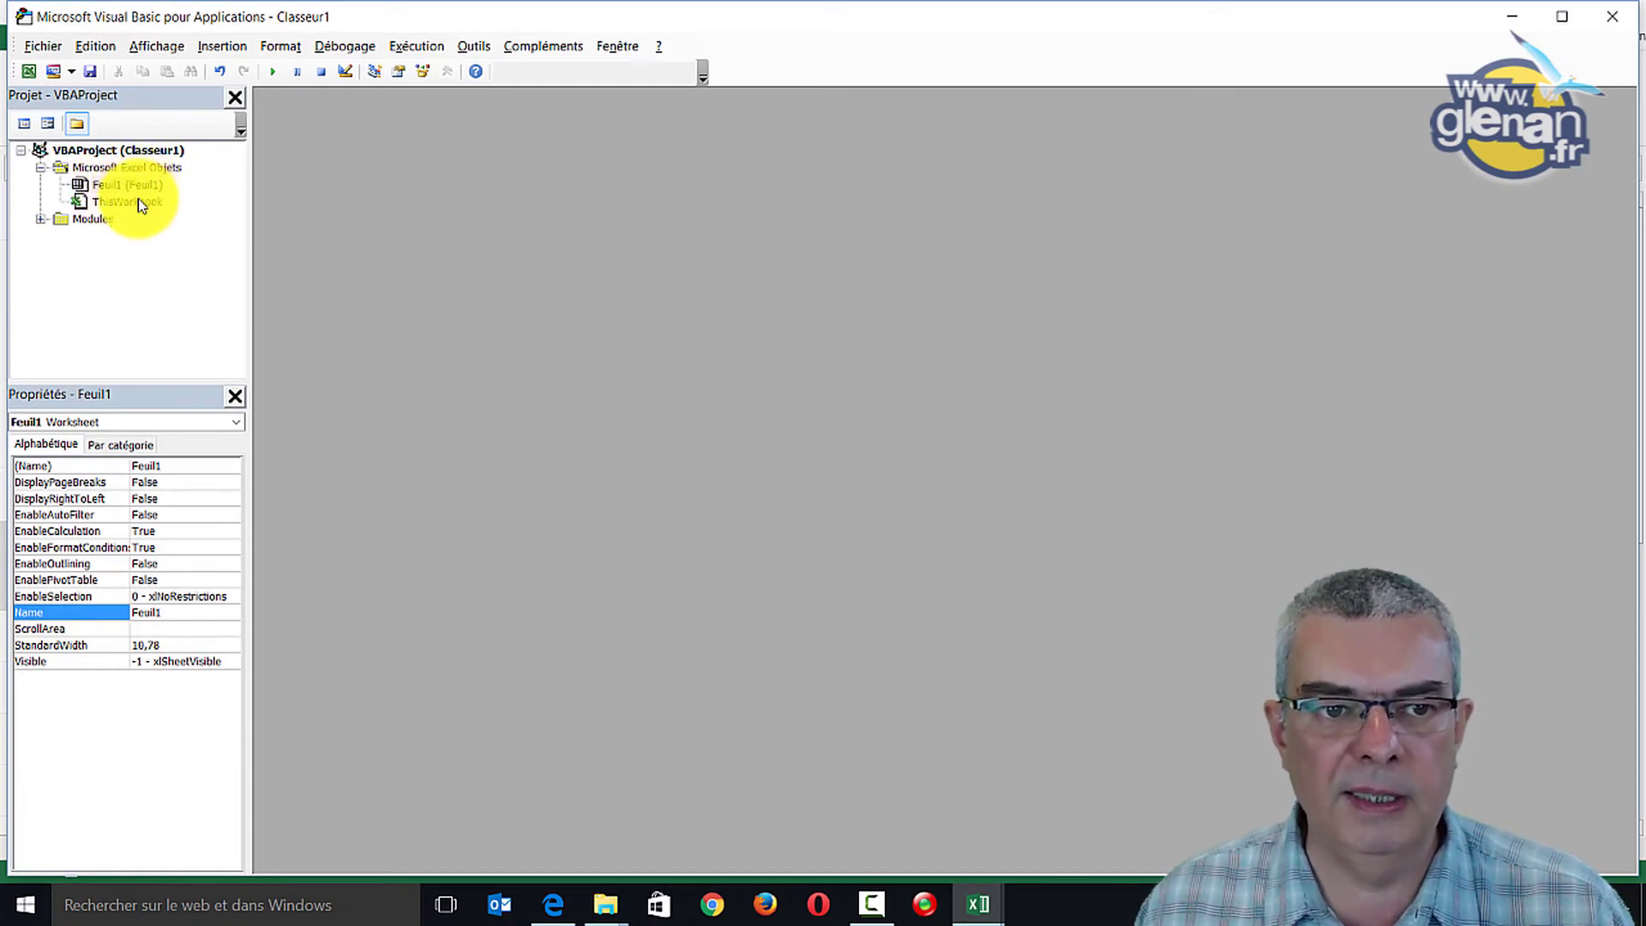
click(41, 219)
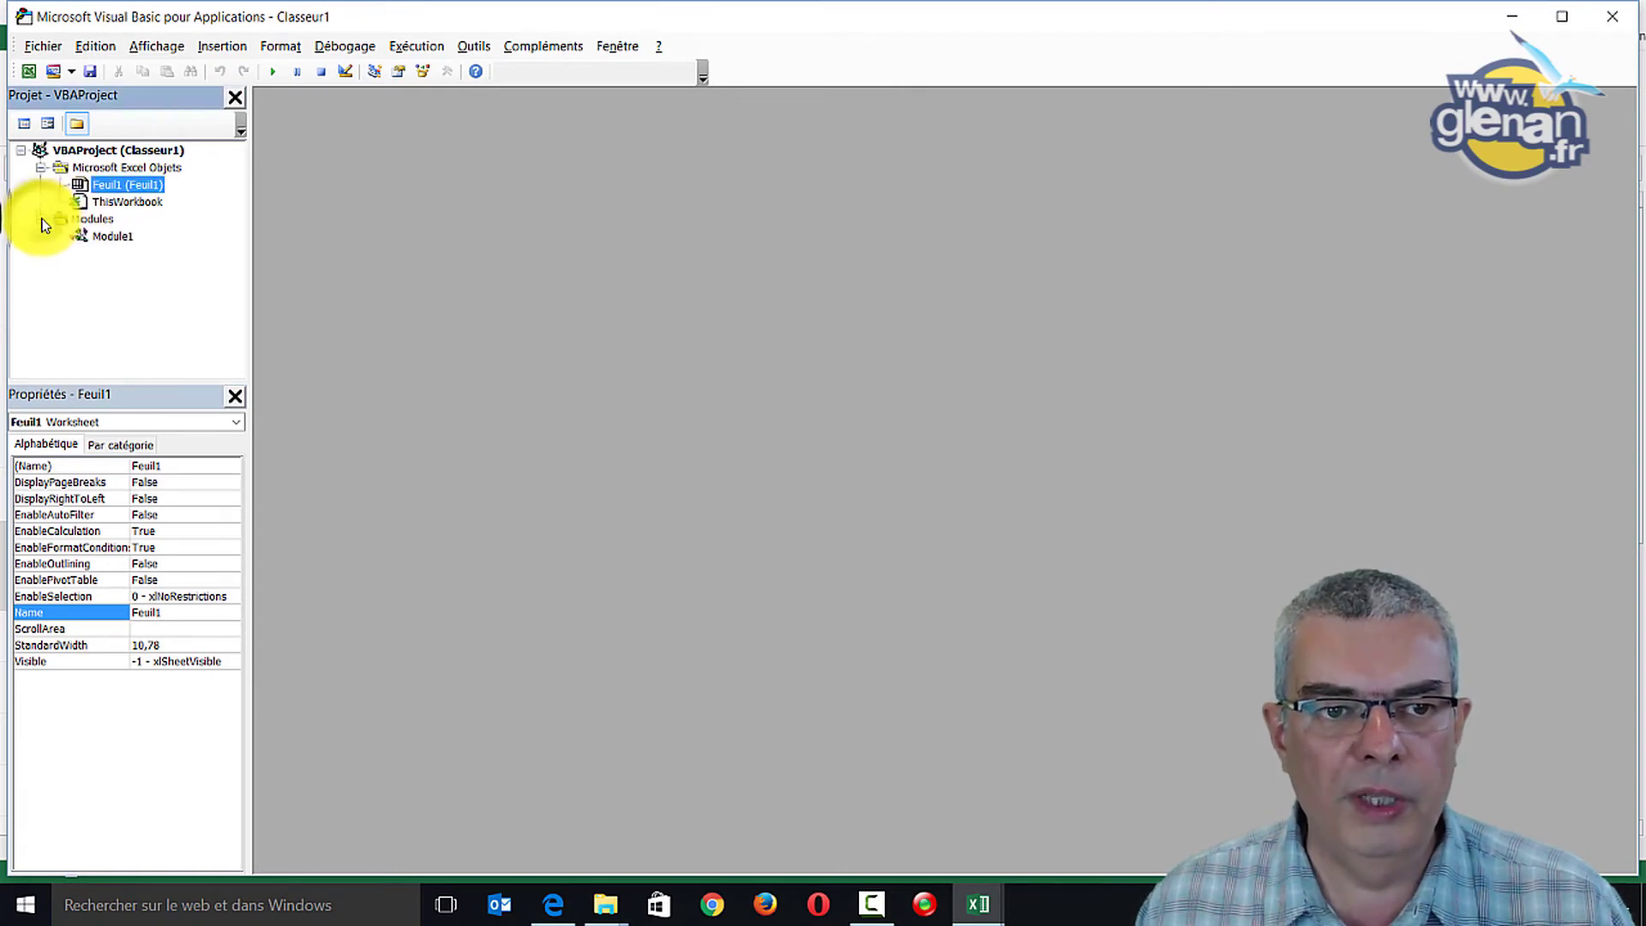
click(115, 238)
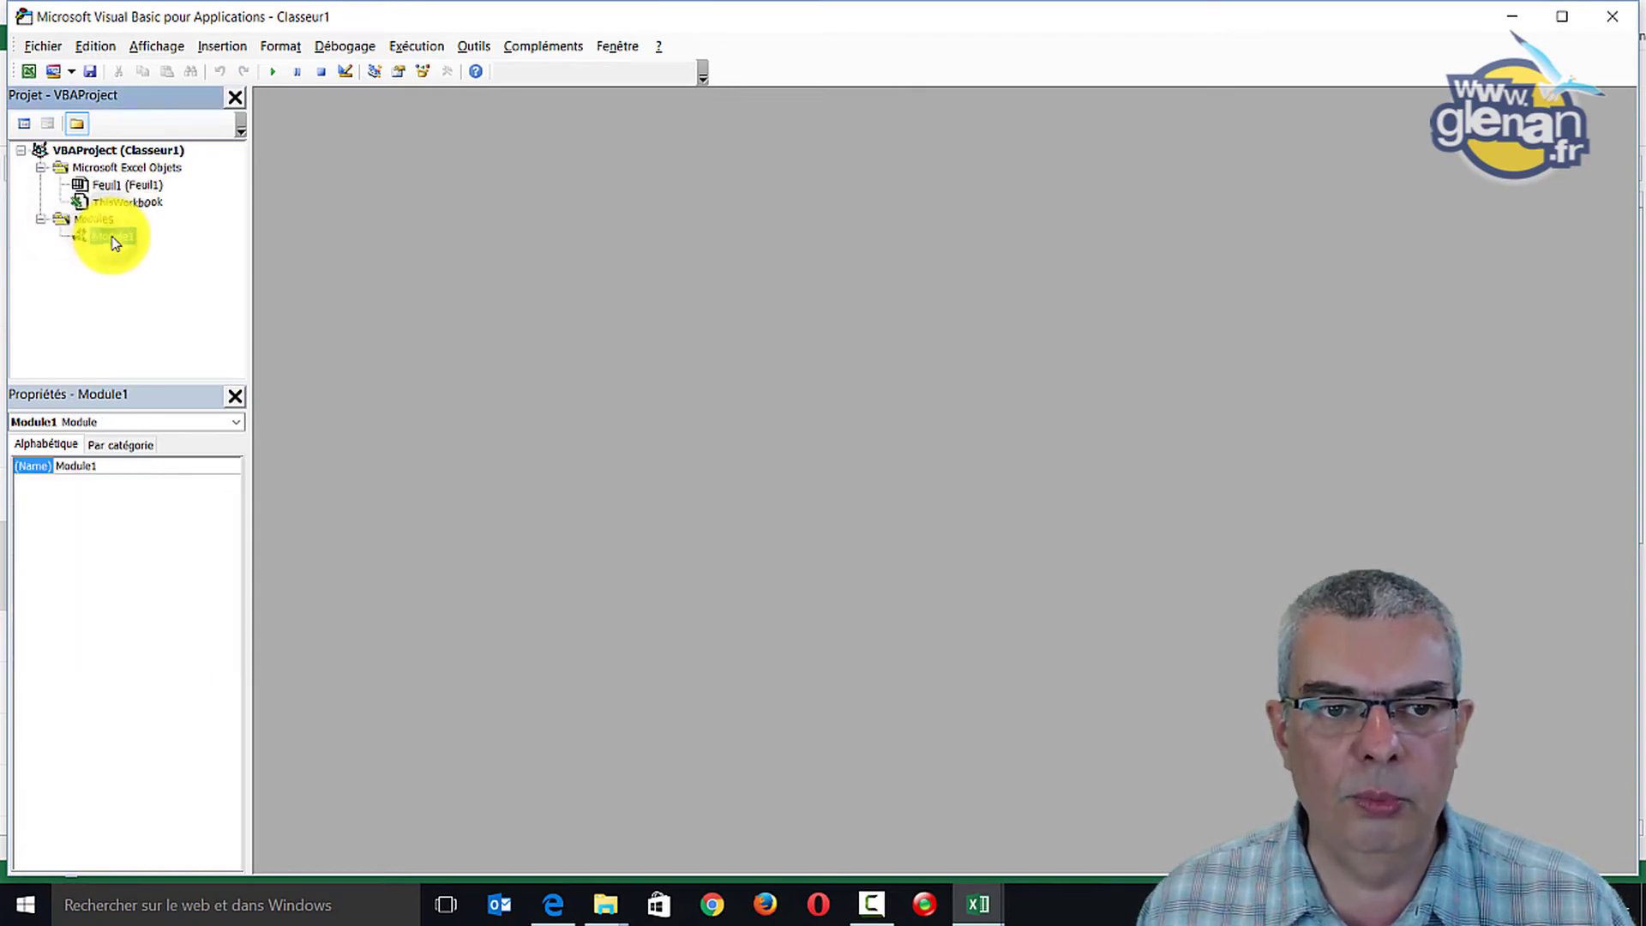
double_click(115, 238)
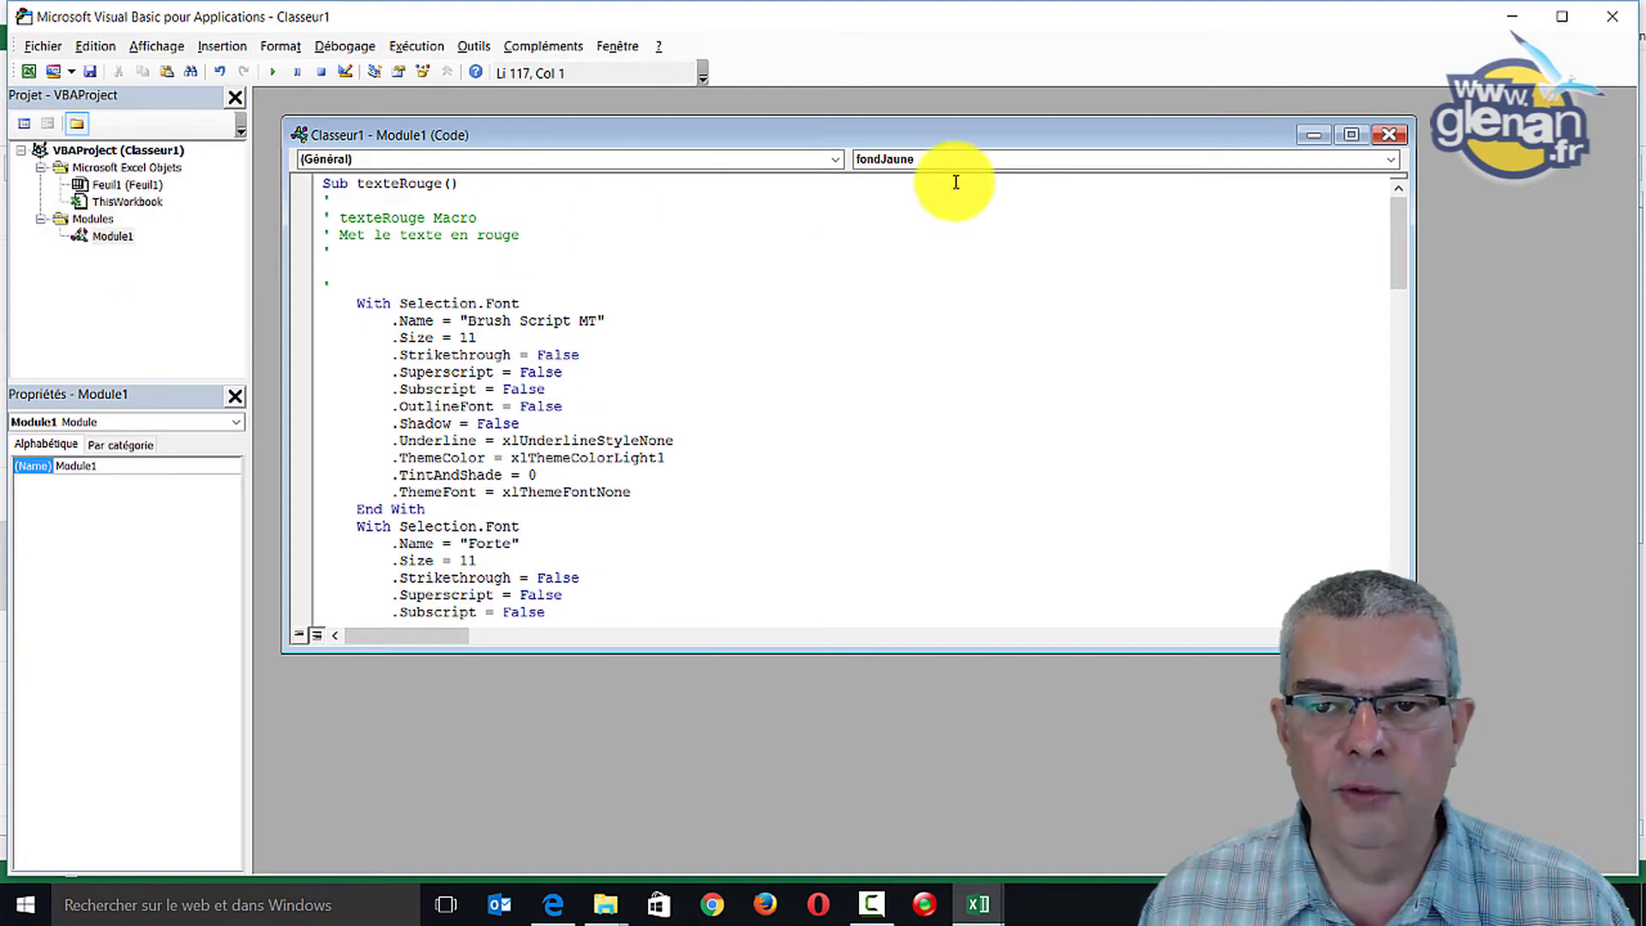
click(1351, 136)
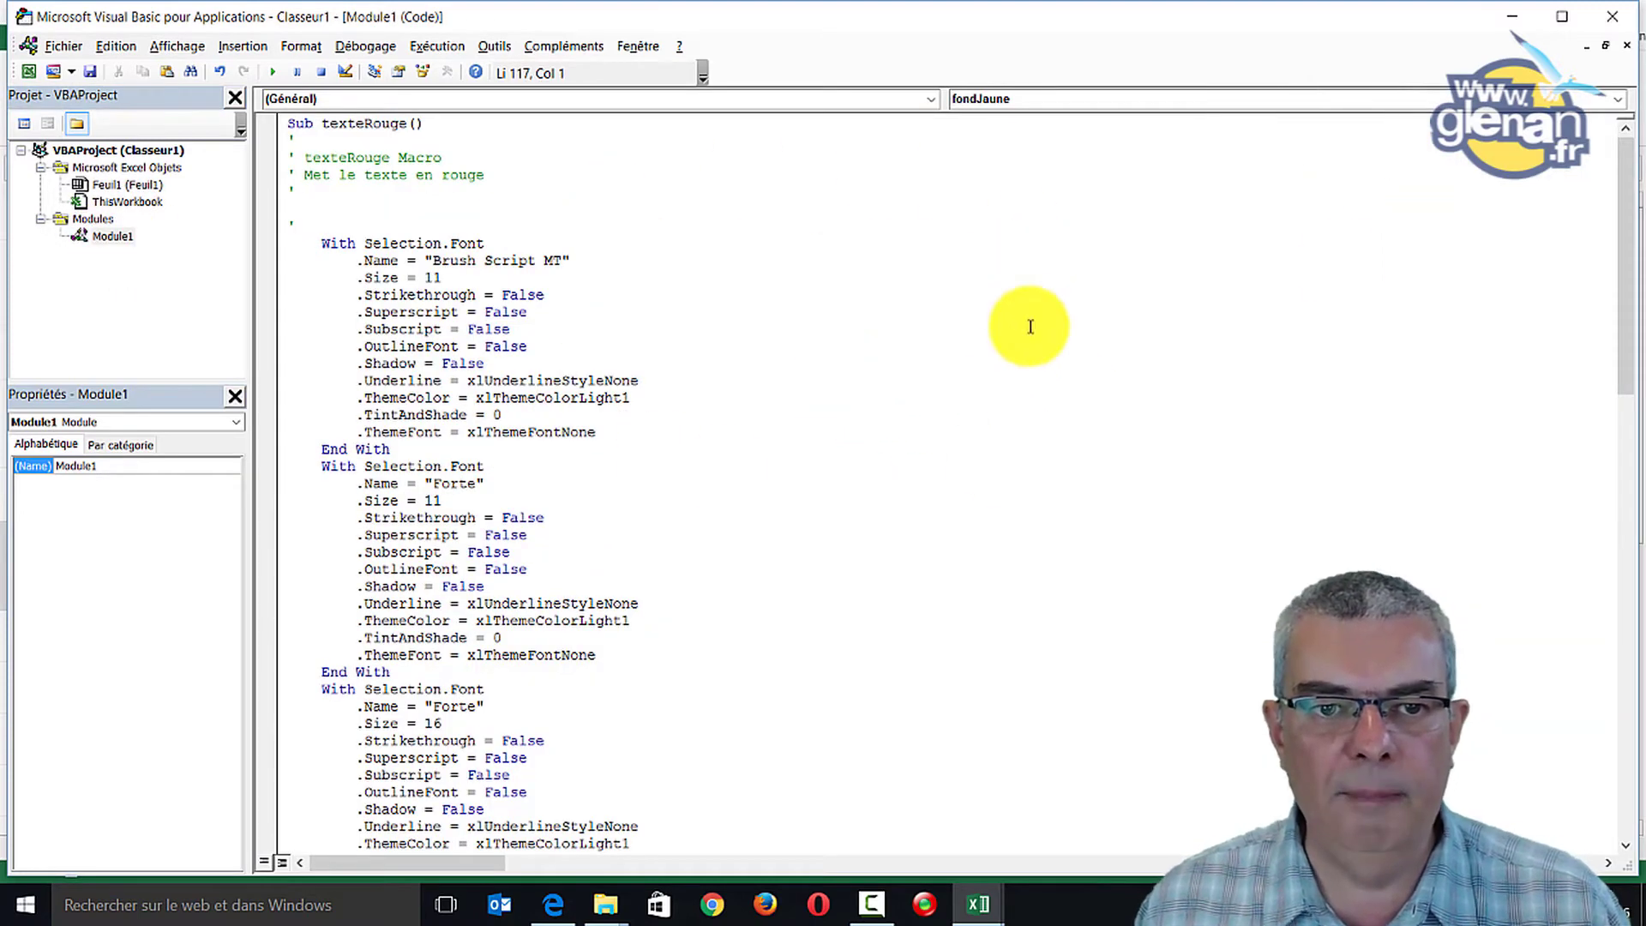
mouse_move(1627, 210)
mouse_down()
mouse_move(1629, 438)
mouse_move(1640, 167)
mouse_up()
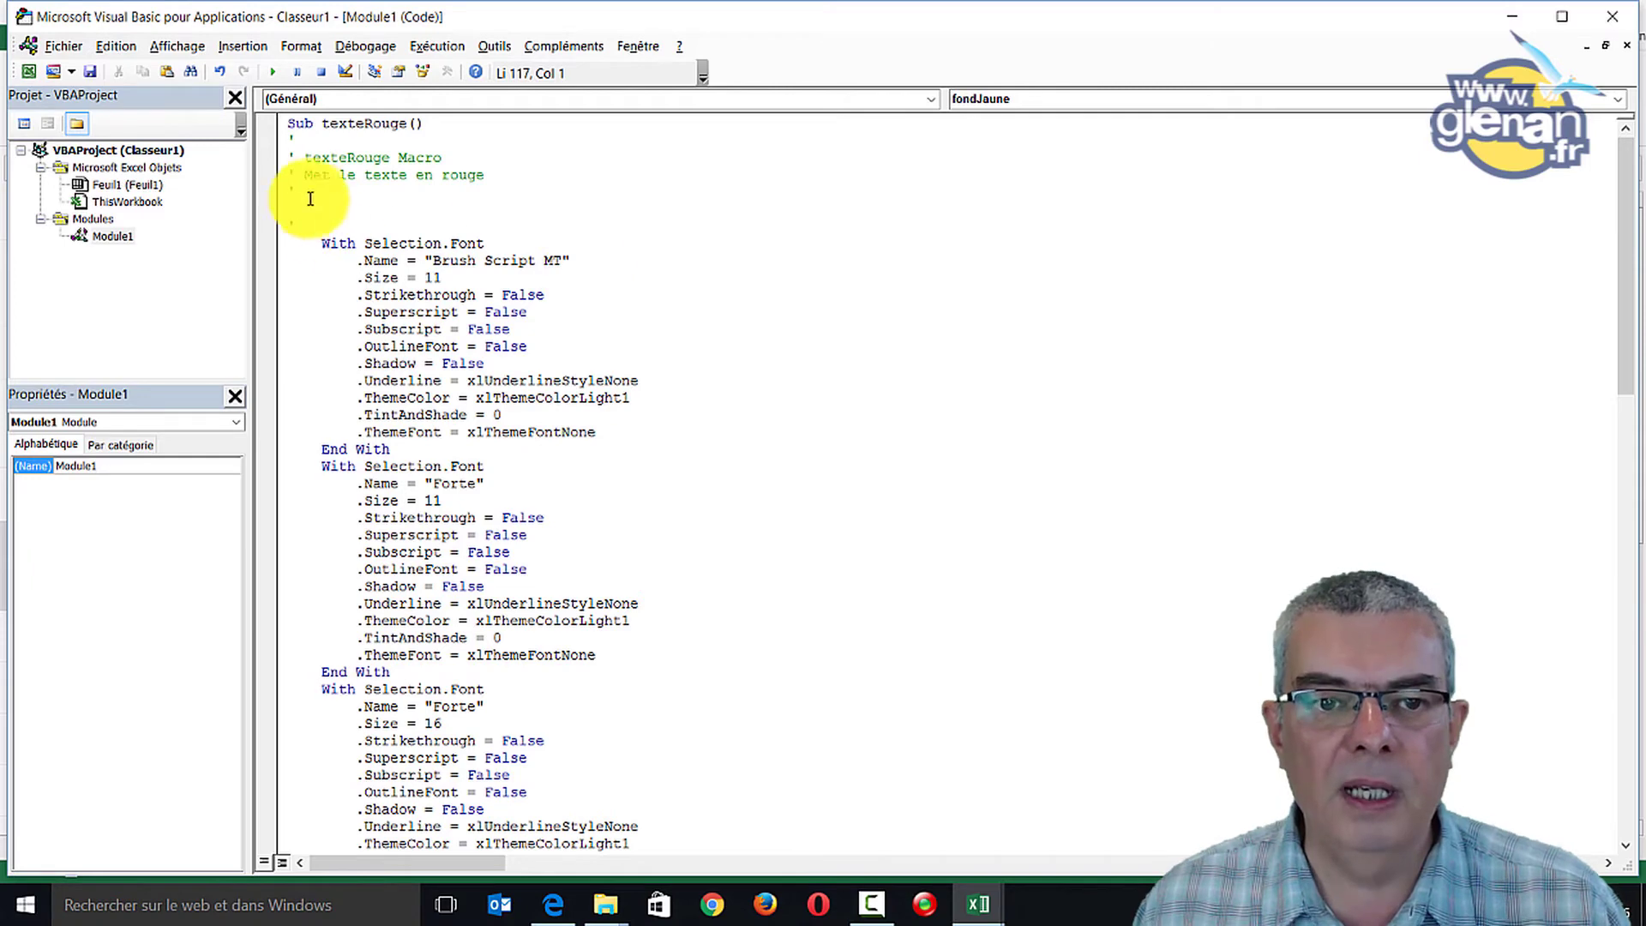
double_click(360, 123)
click(393, 132)
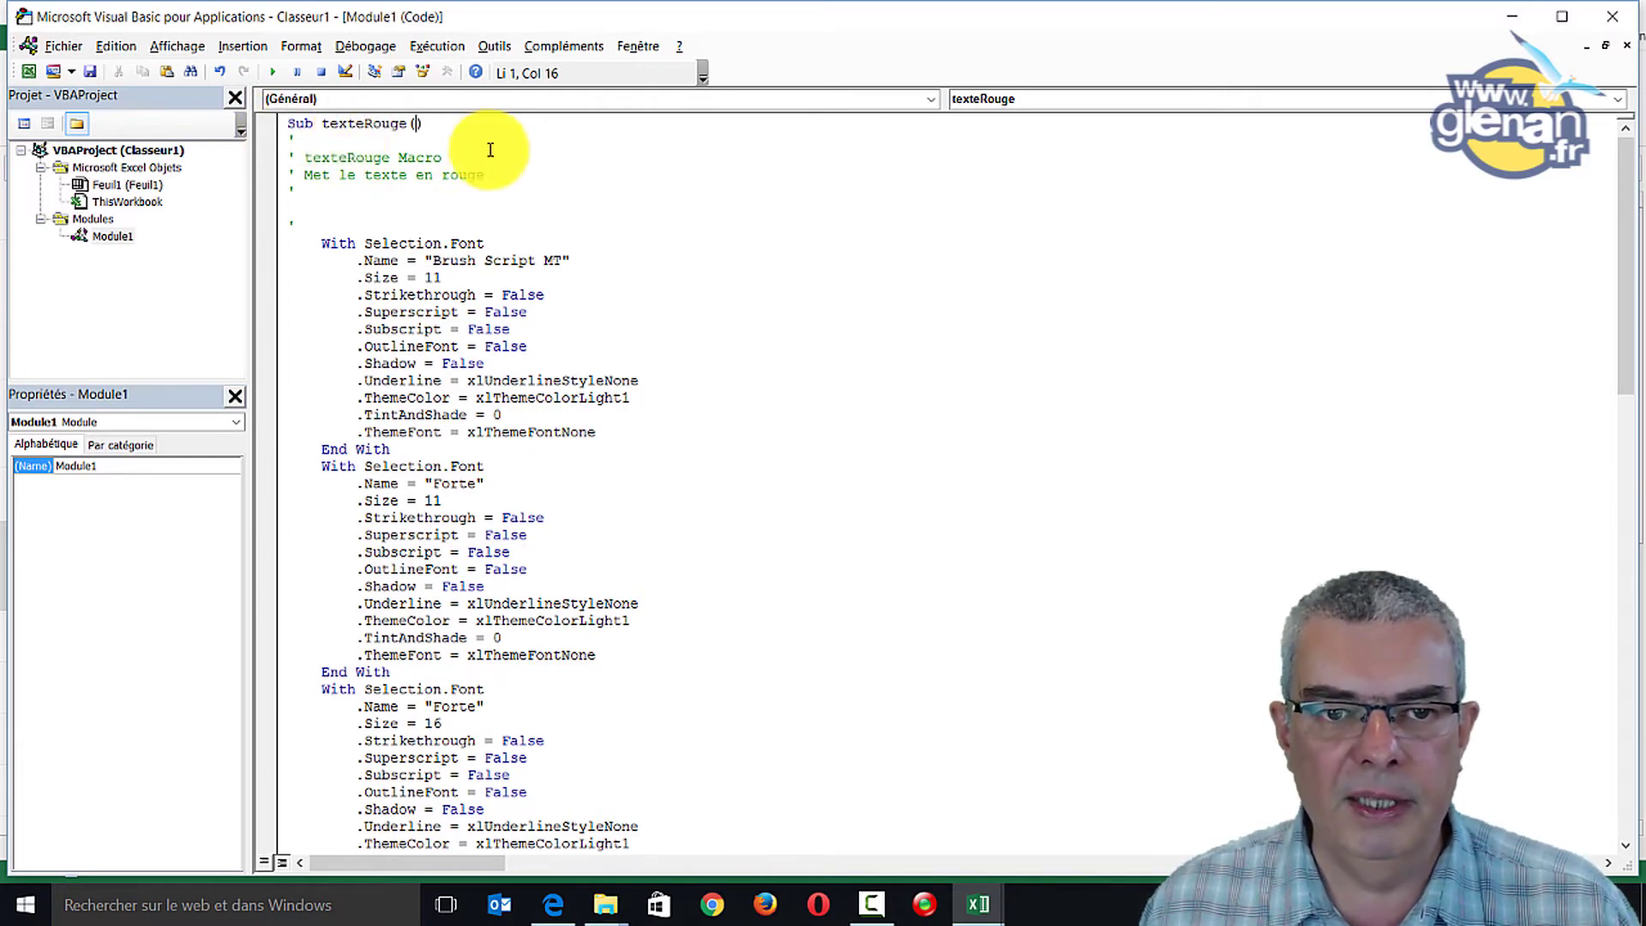
scroll(497, 224, down, 2)
scroll(497, 223, down, 1)
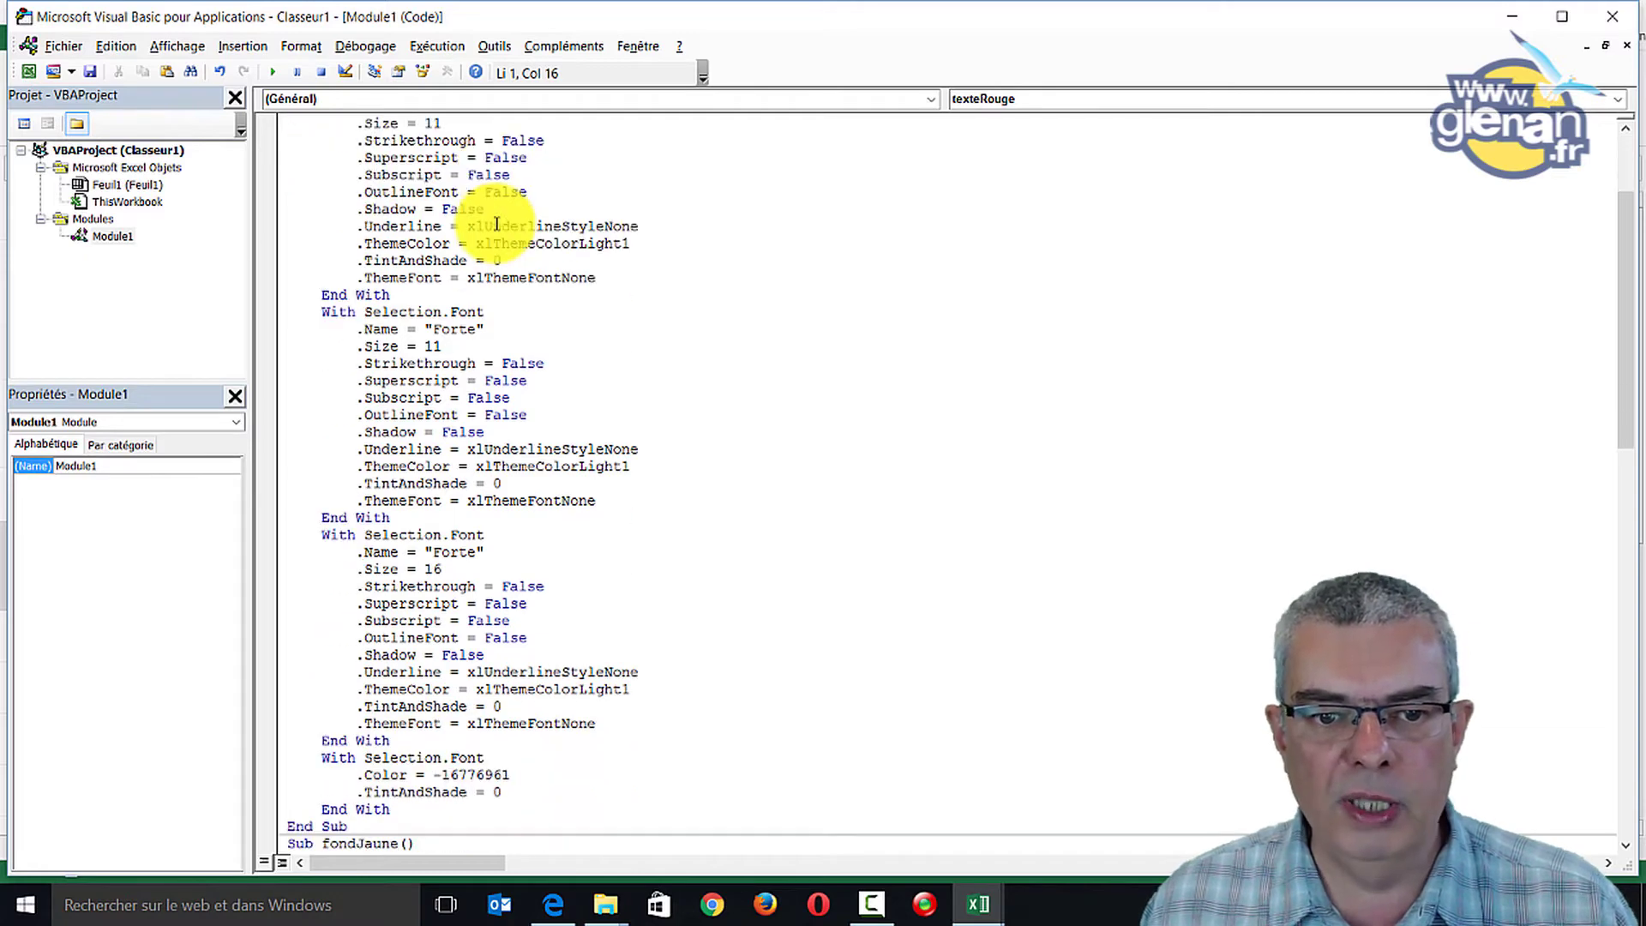
scroll(498, 223, down, 3)
scroll(497, 224, down, 1)
scroll(497, 223, down, 1)
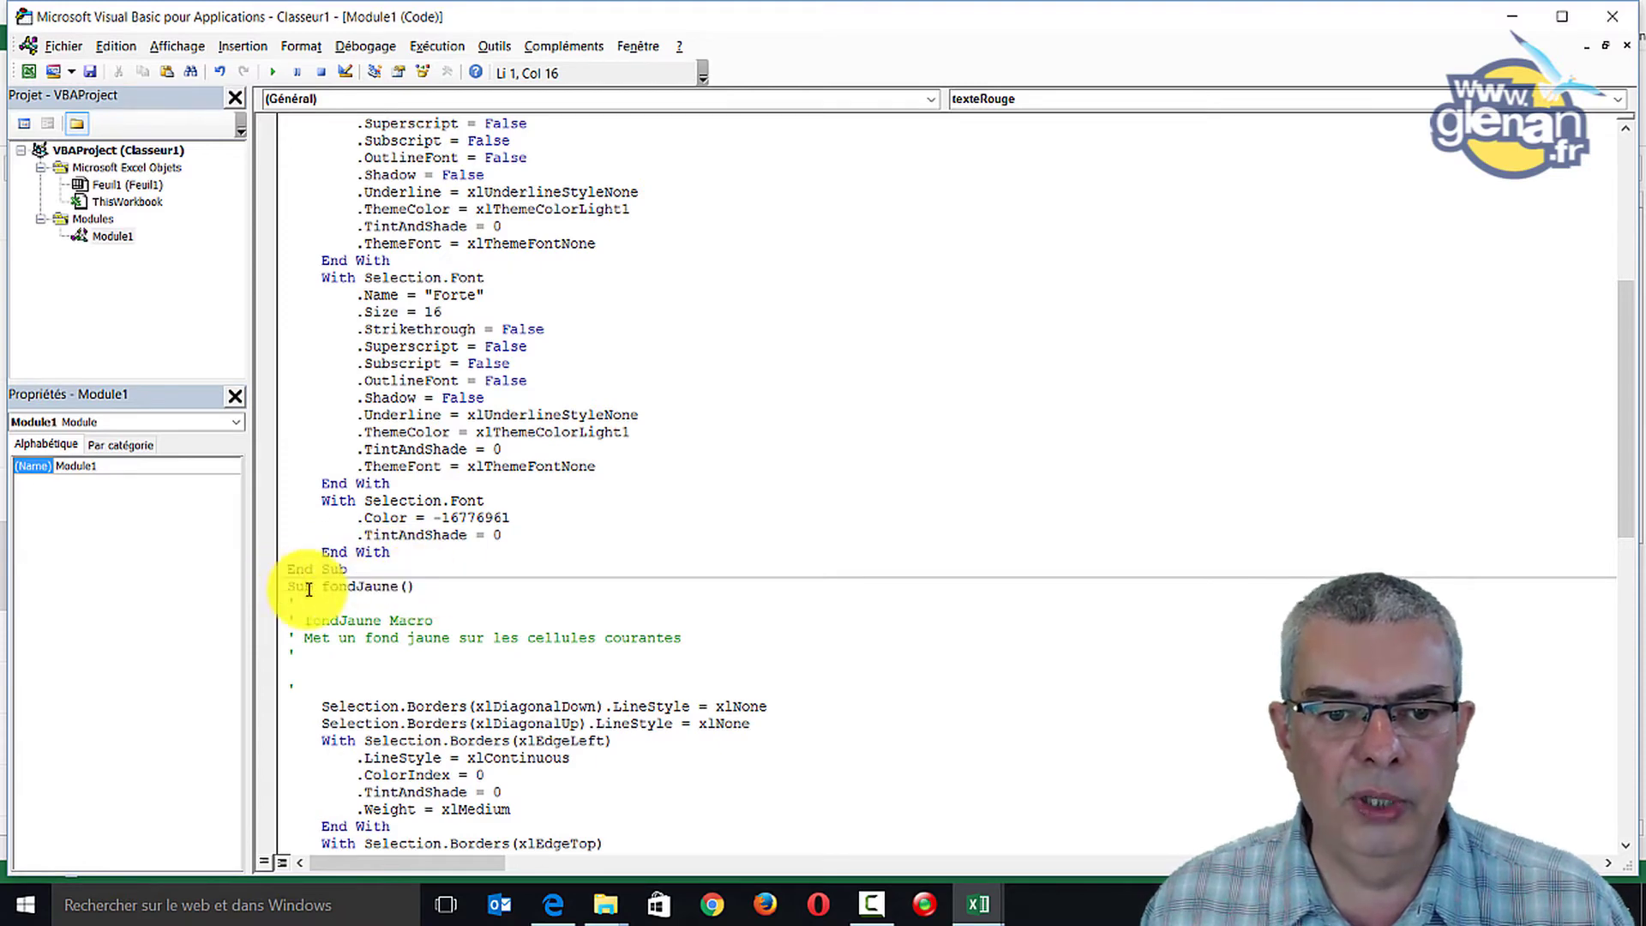
scroll(386, 582, down, 3)
scroll(386, 581, down, 1)
scroll(386, 581, down, 5)
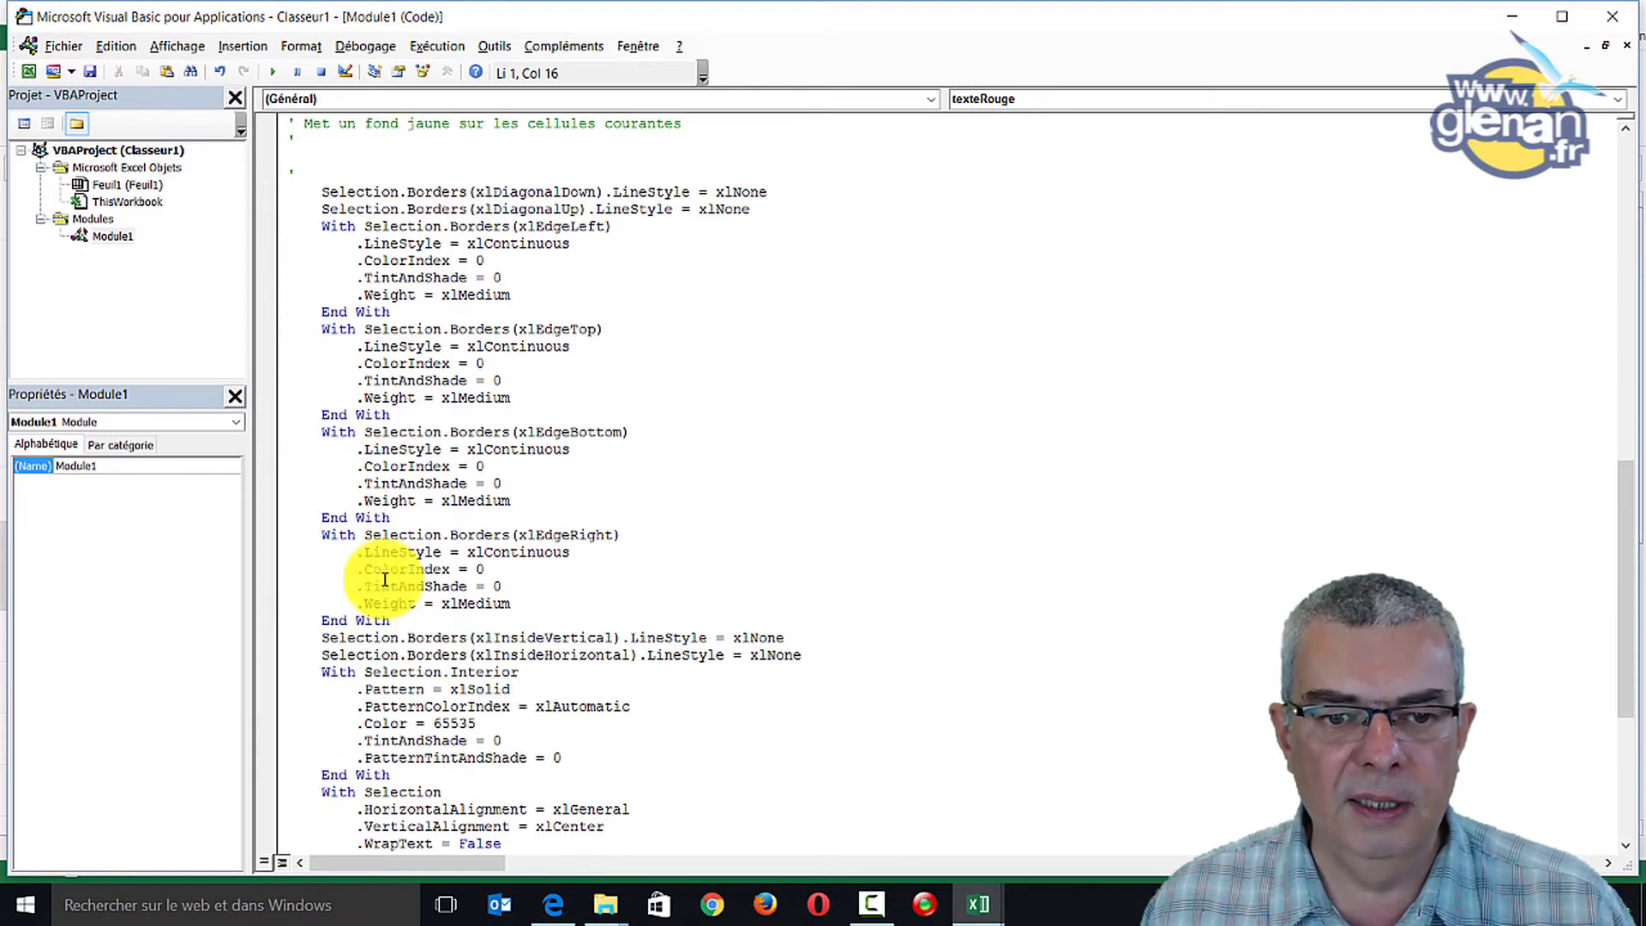
scroll(386, 581, down, 5)
scroll(385, 582, down, 3)
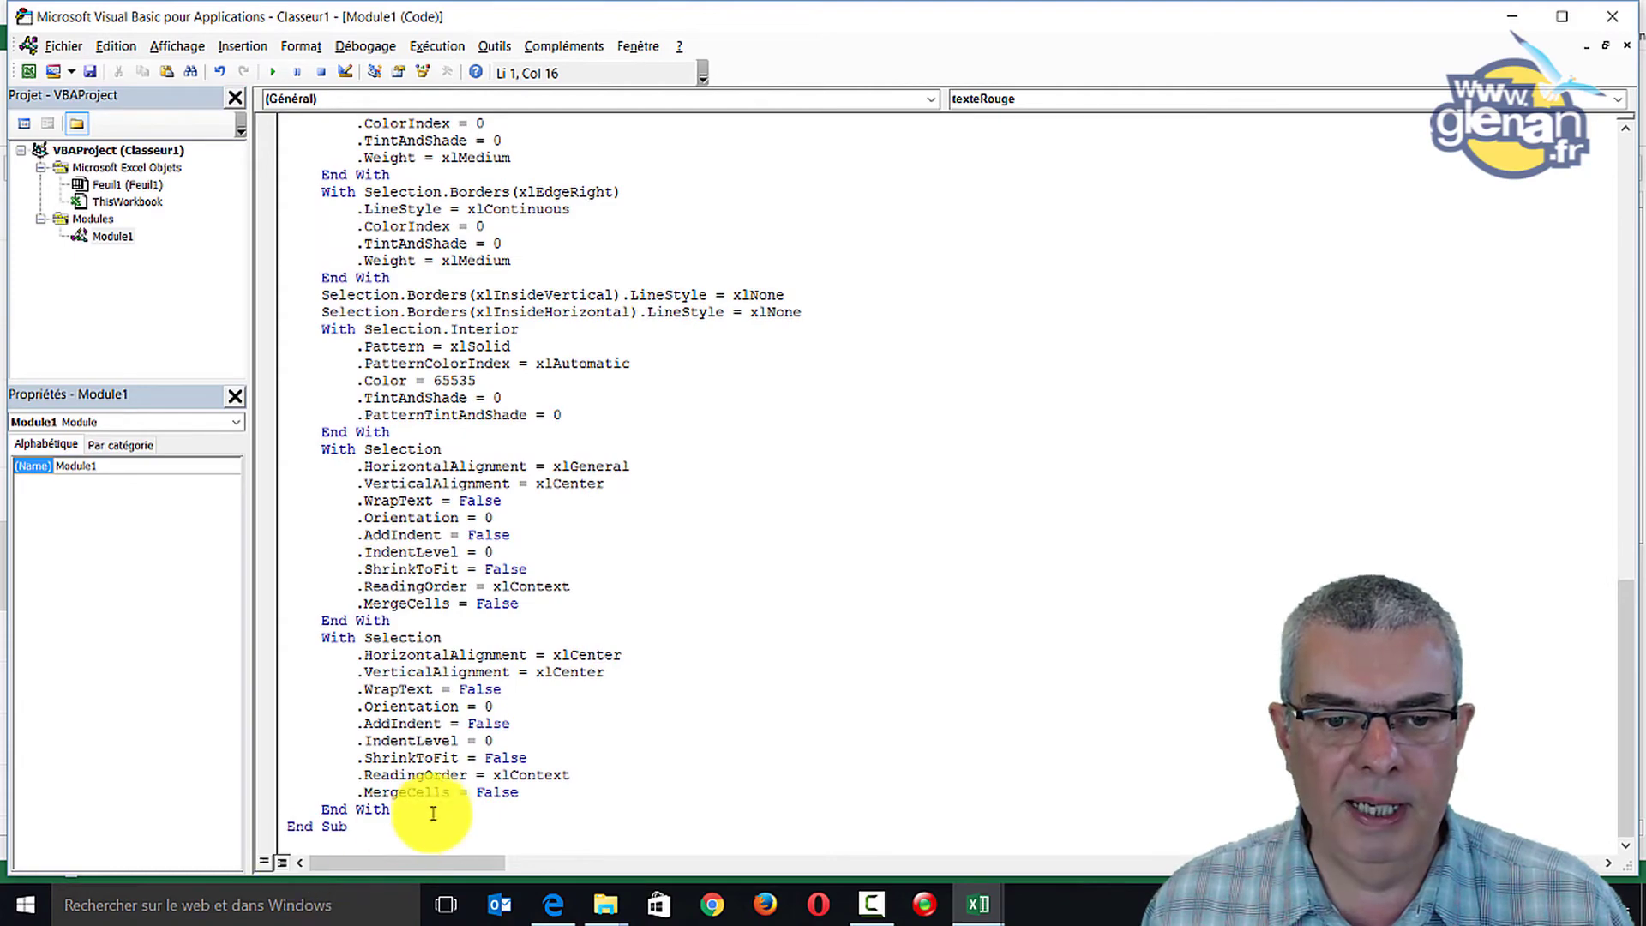
scroll(442, 784, up, 10)
scroll(442, 784, up, 5)
scroll(442, 783, up, 4)
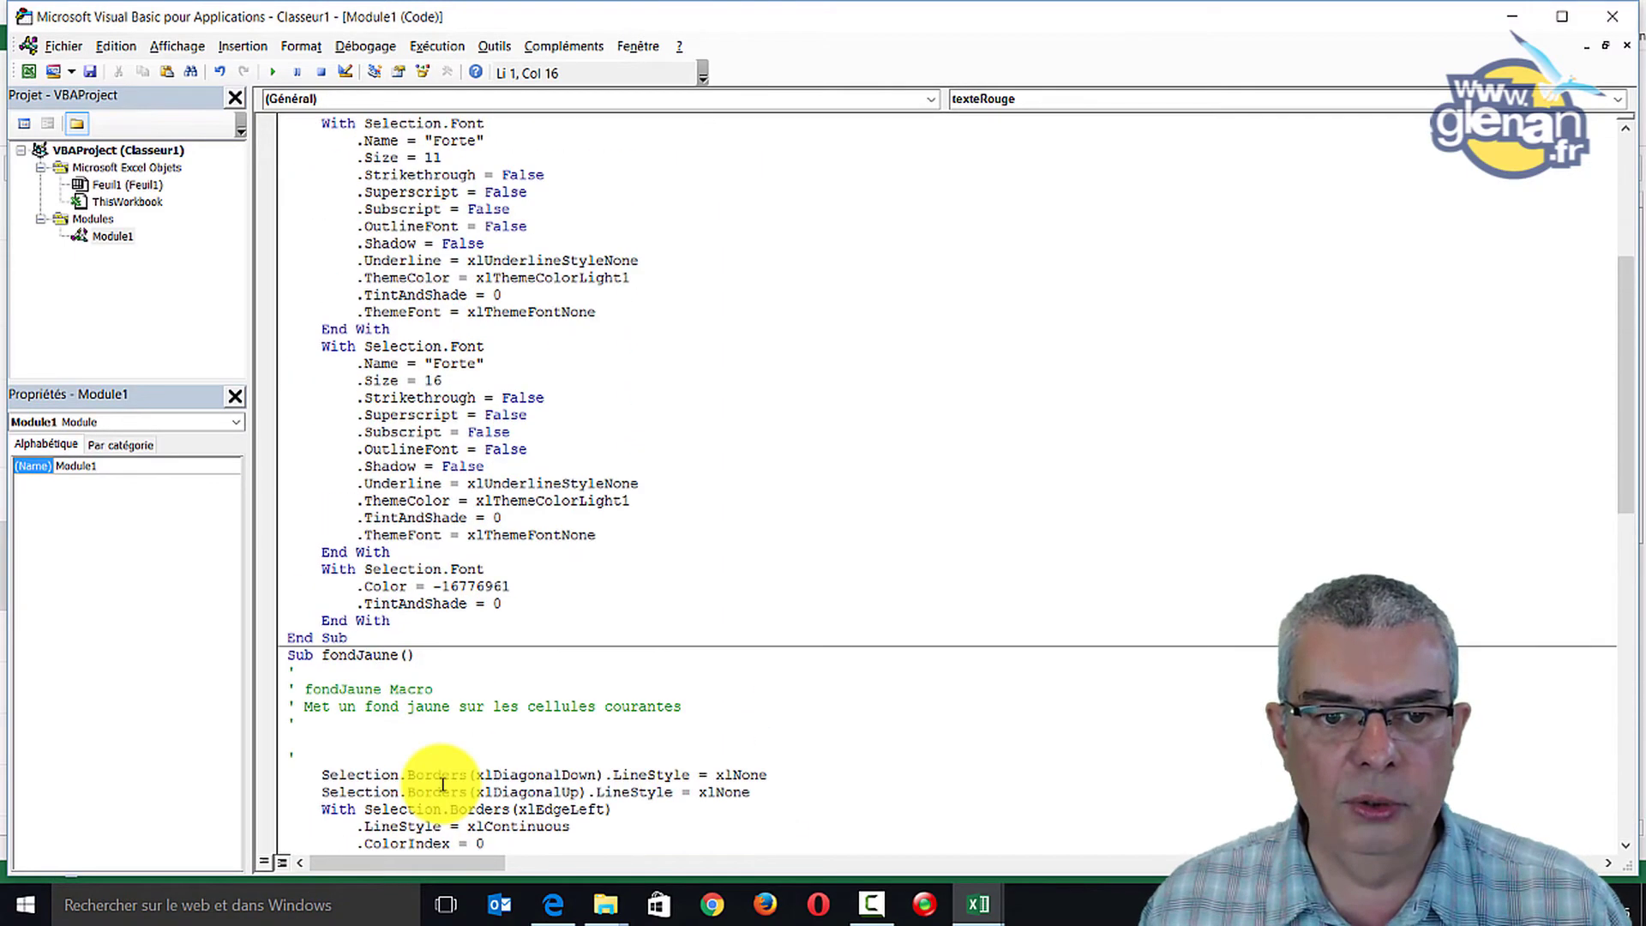
scroll(442, 783, up, 4)
scroll(443, 784, up, 3)
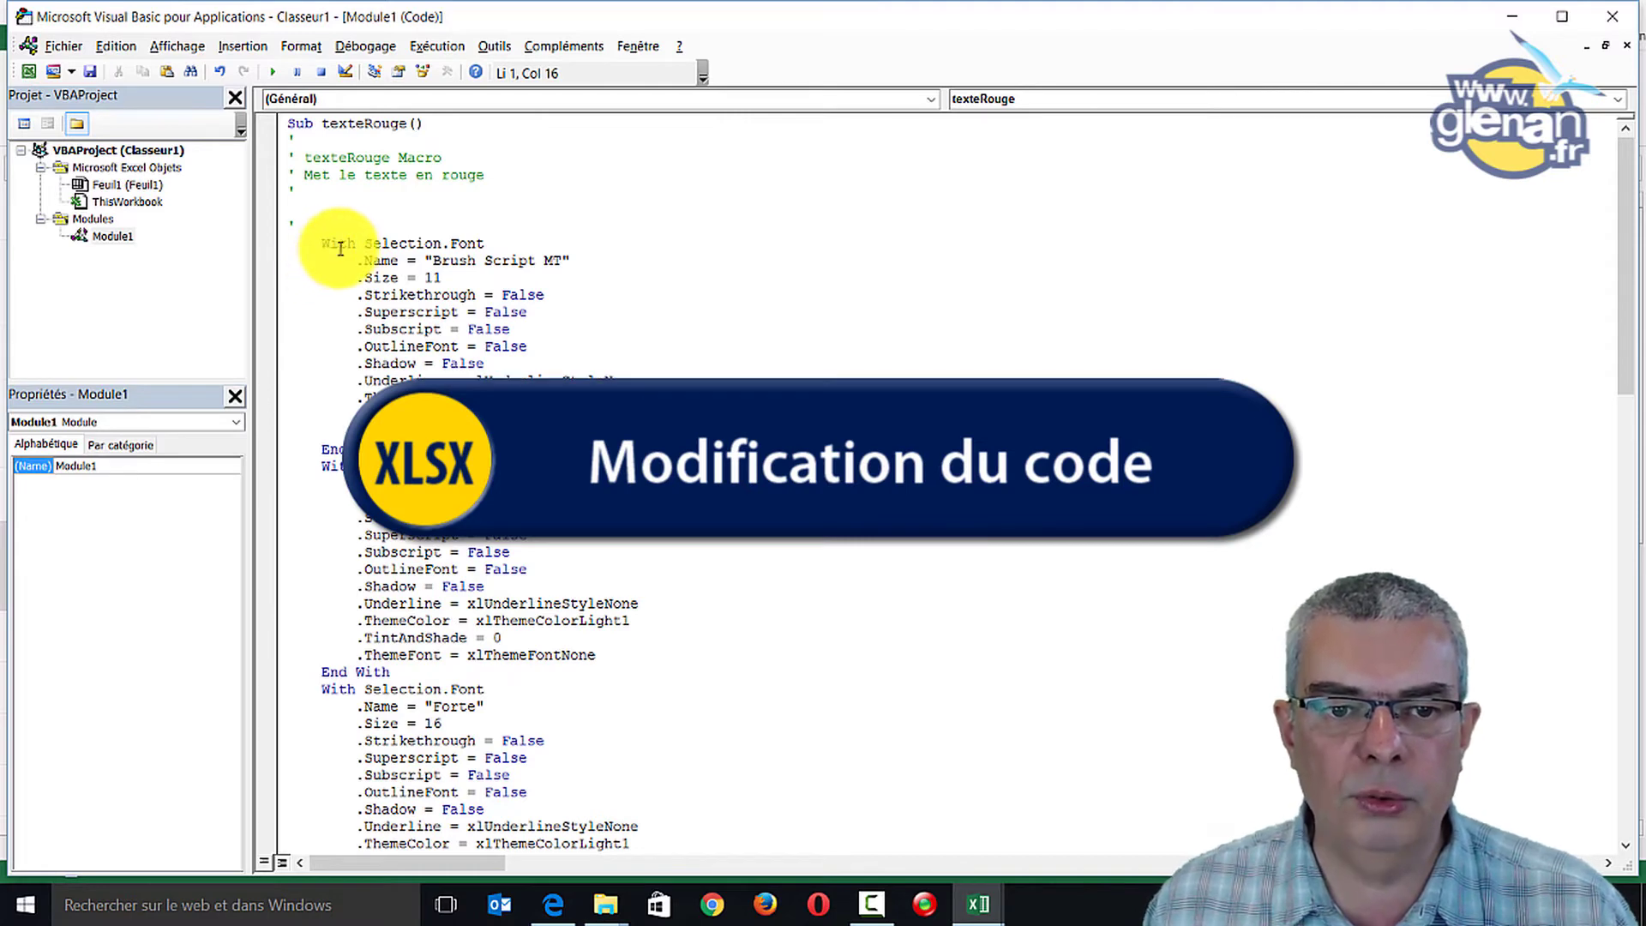
Select and review the Brush Script MT and Forte size 11 font blocks of texteRouge
drag(314, 244, 366, 242)
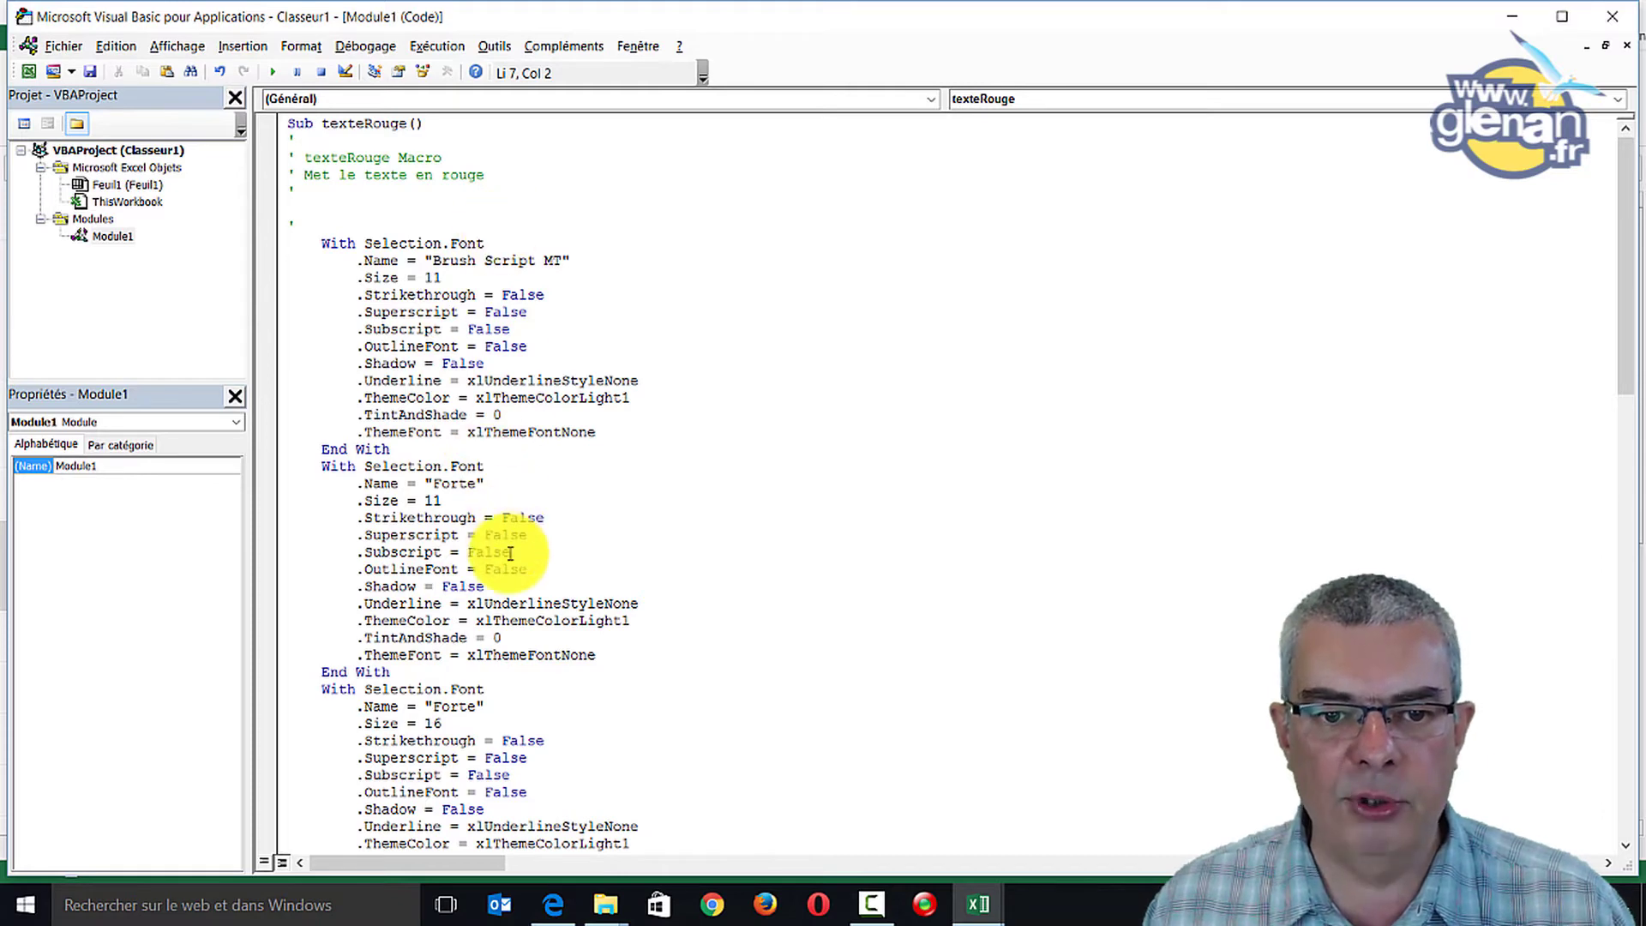
drag(390, 672, 219, 472)
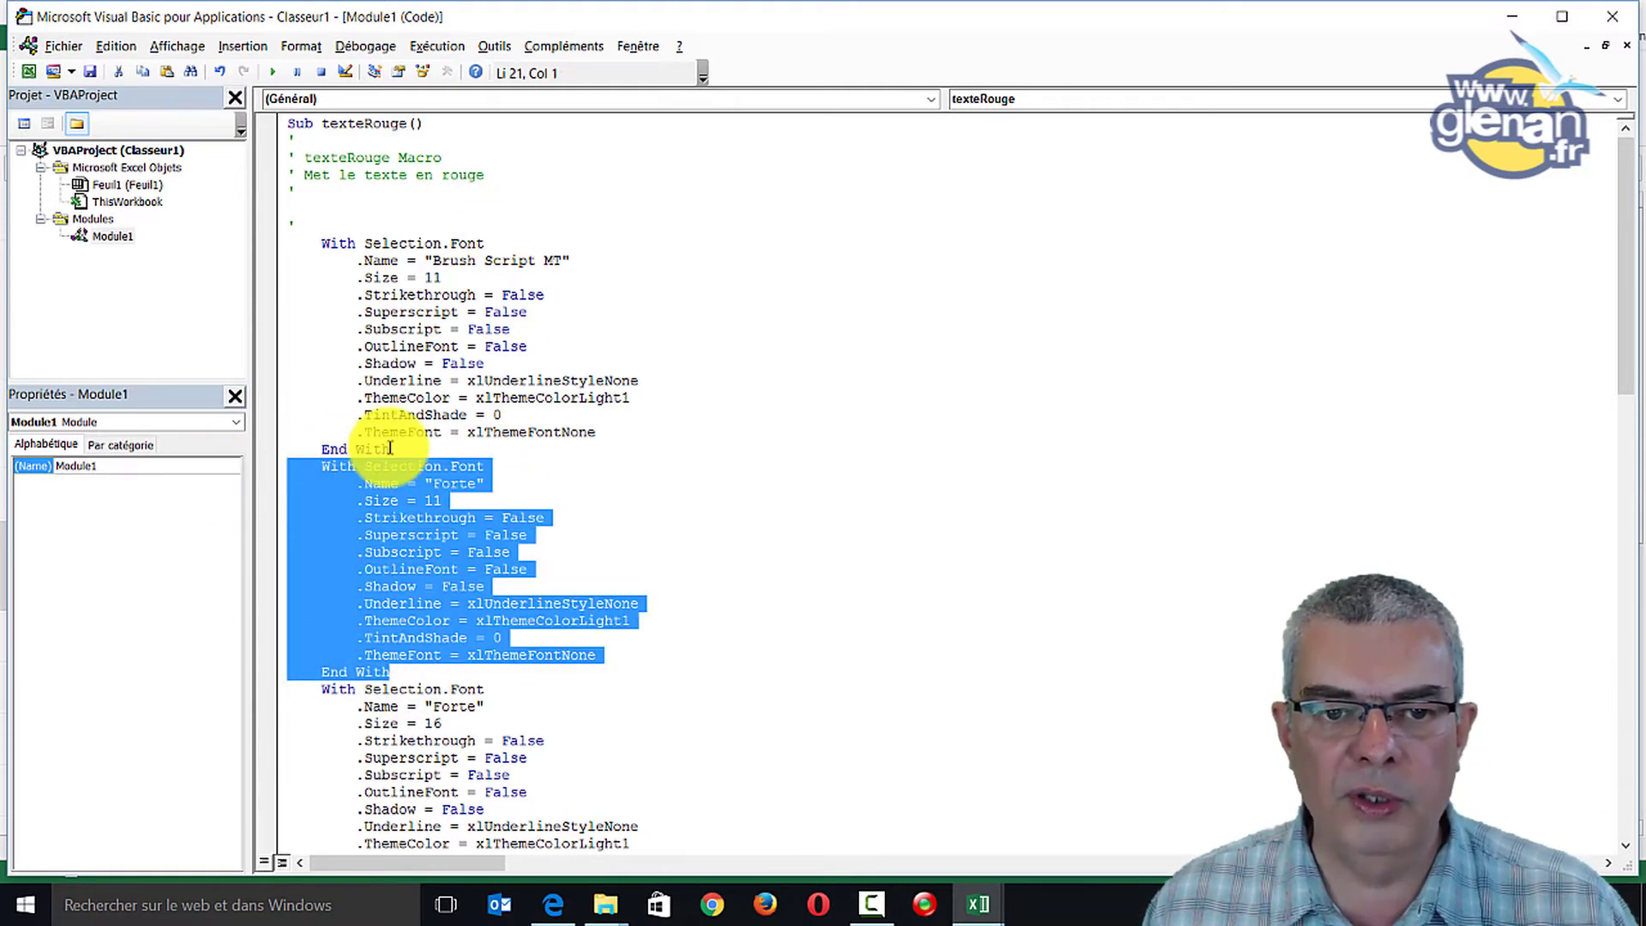
drag(390, 450, 202, 242)
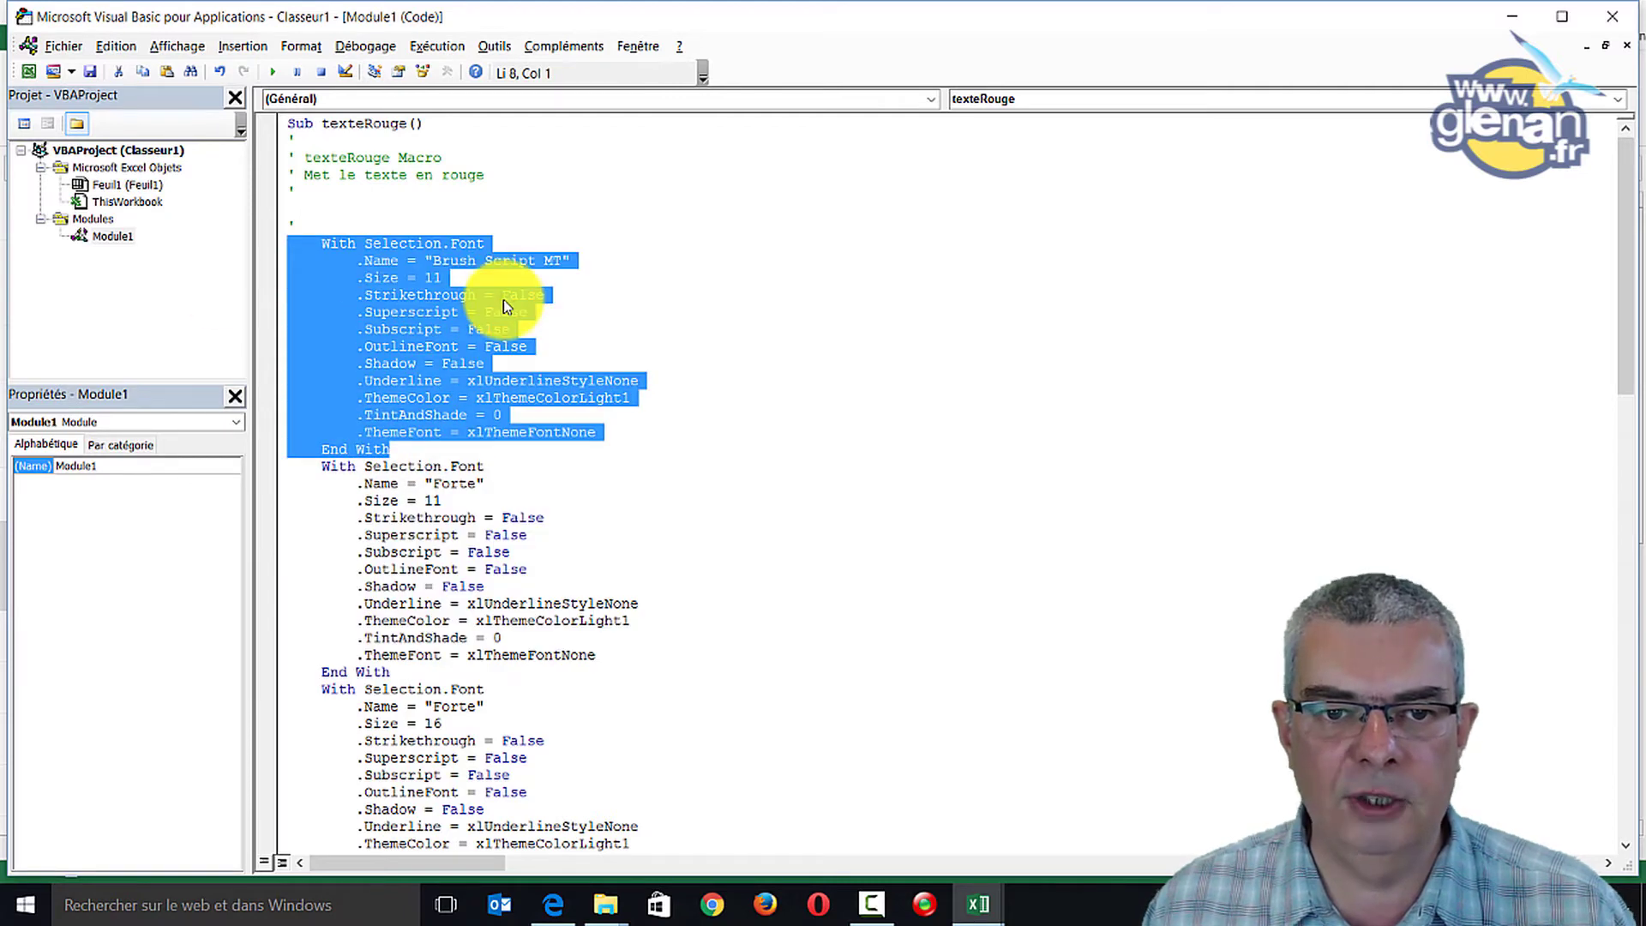
click(457, 259)
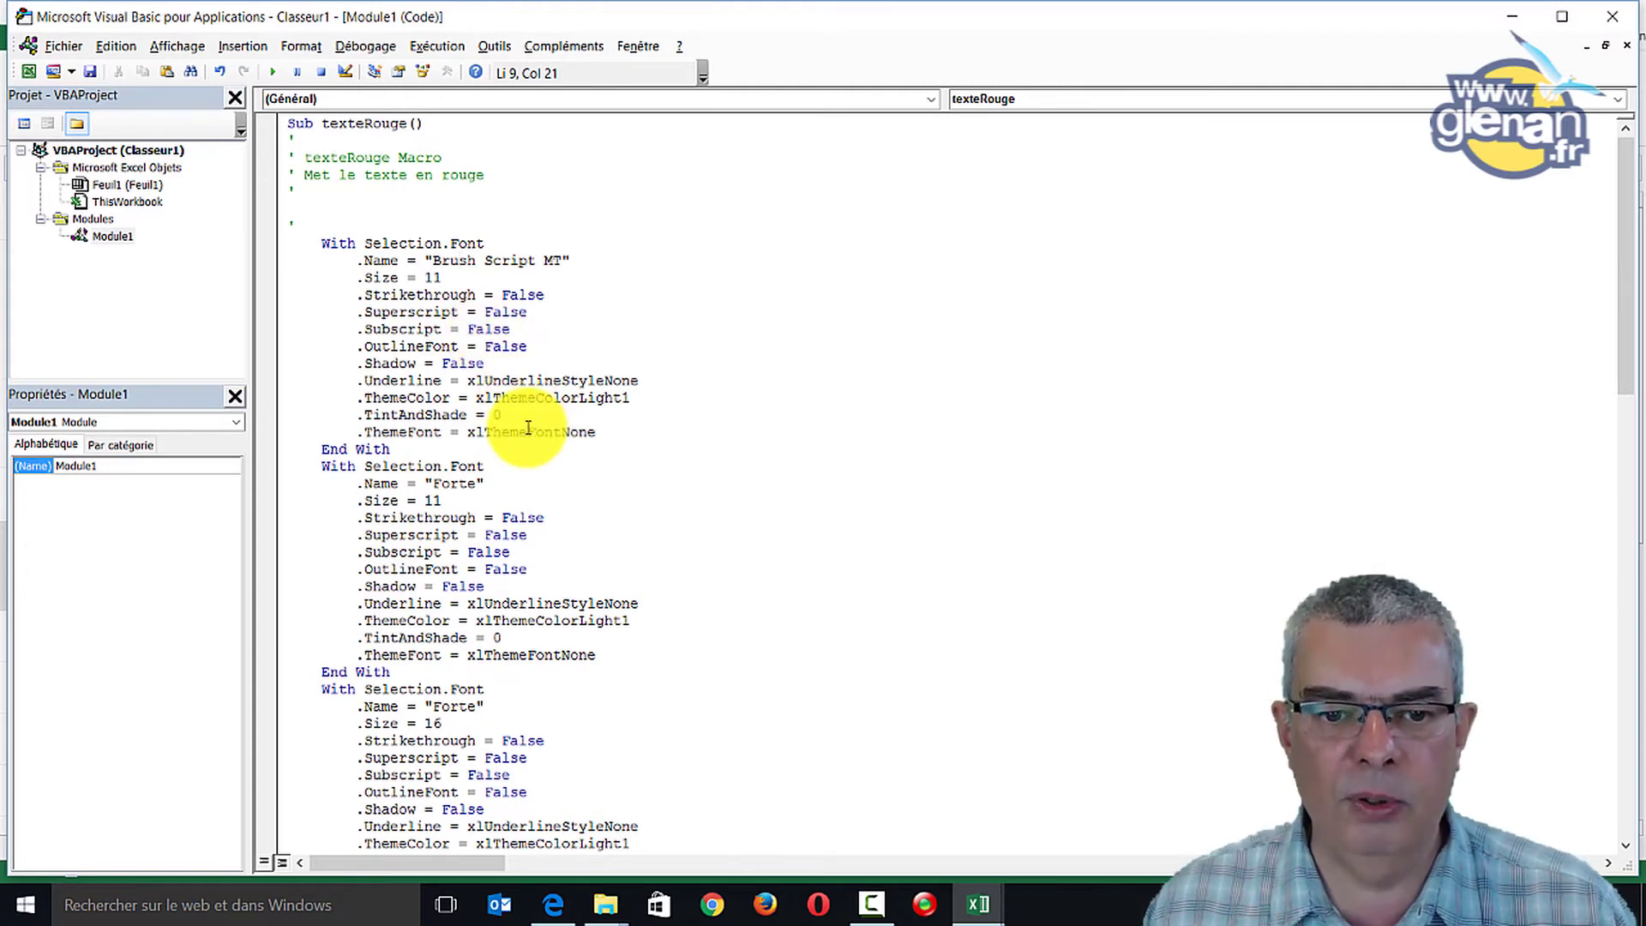
Change the later Forte block's size to 16, then select the first two font blocks
scroll(529, 427, down, 1)
scroll(527, 427, down, 1)
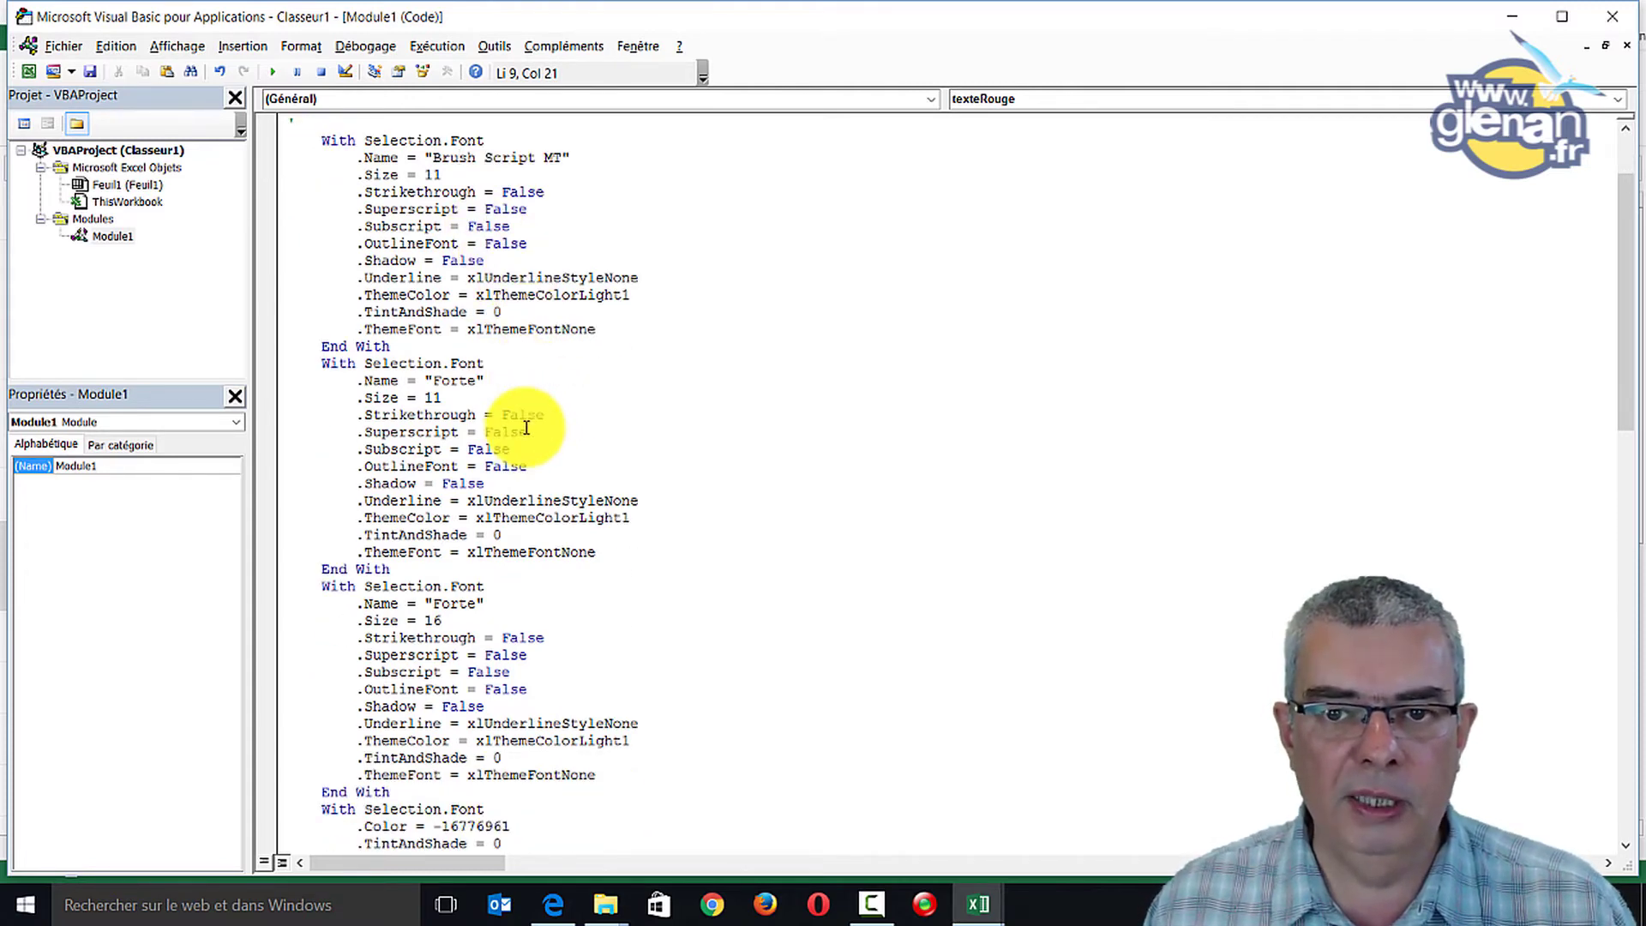
scroll(527, 427, down, 2)
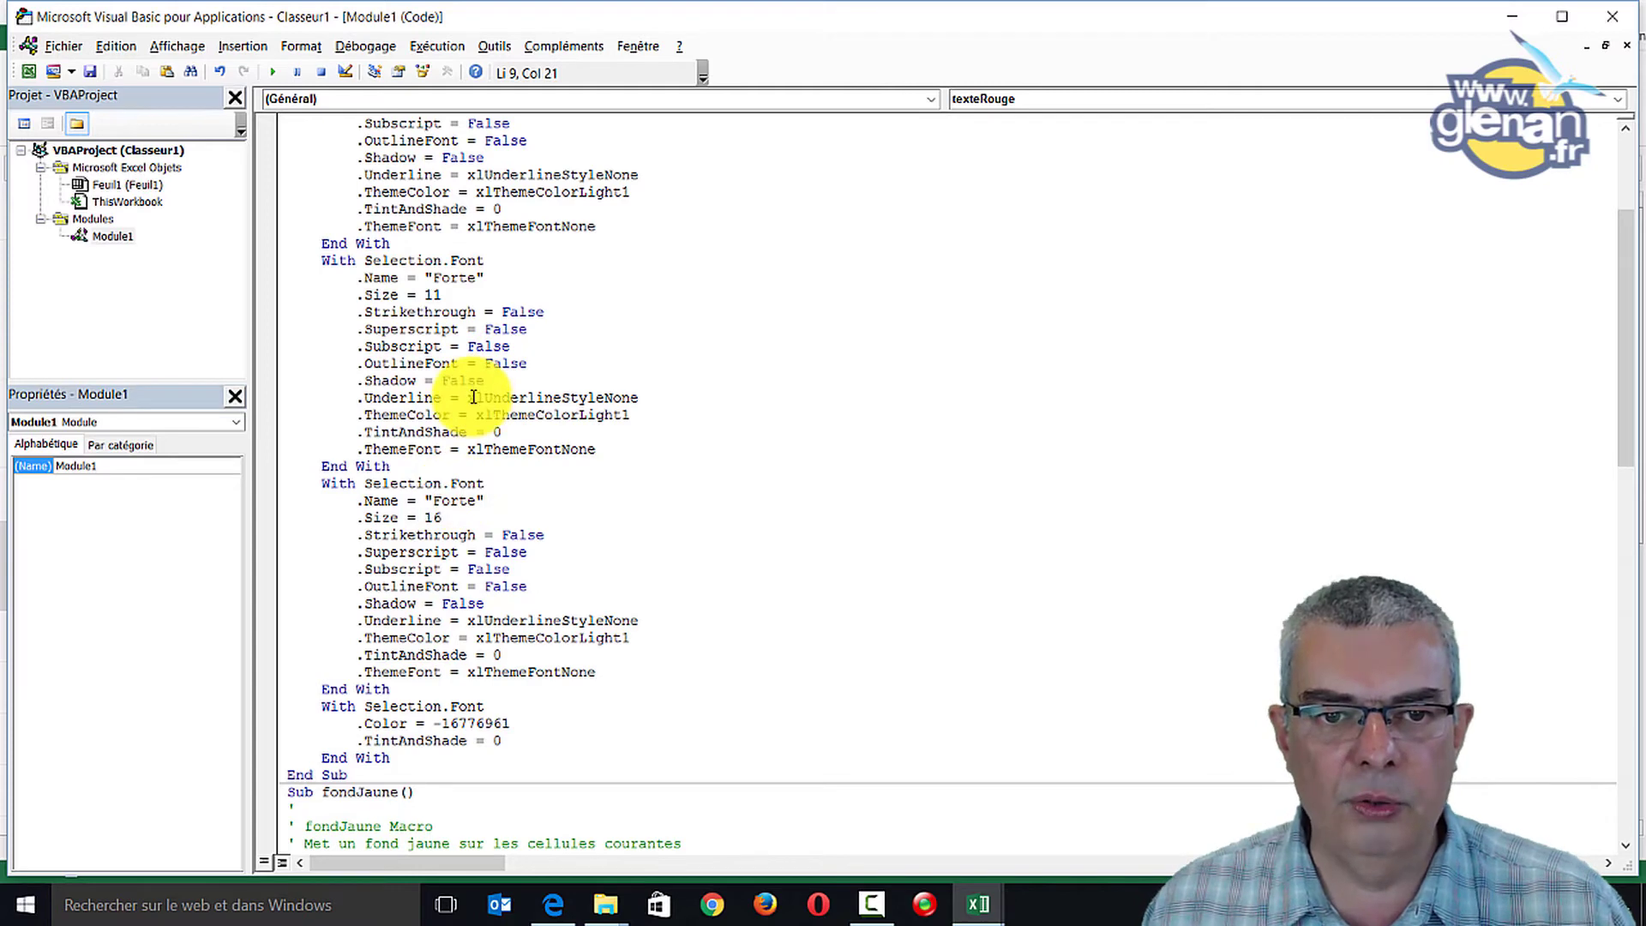
scroll(473, 397, up, 2)
scroll(473, 397, down, 2)
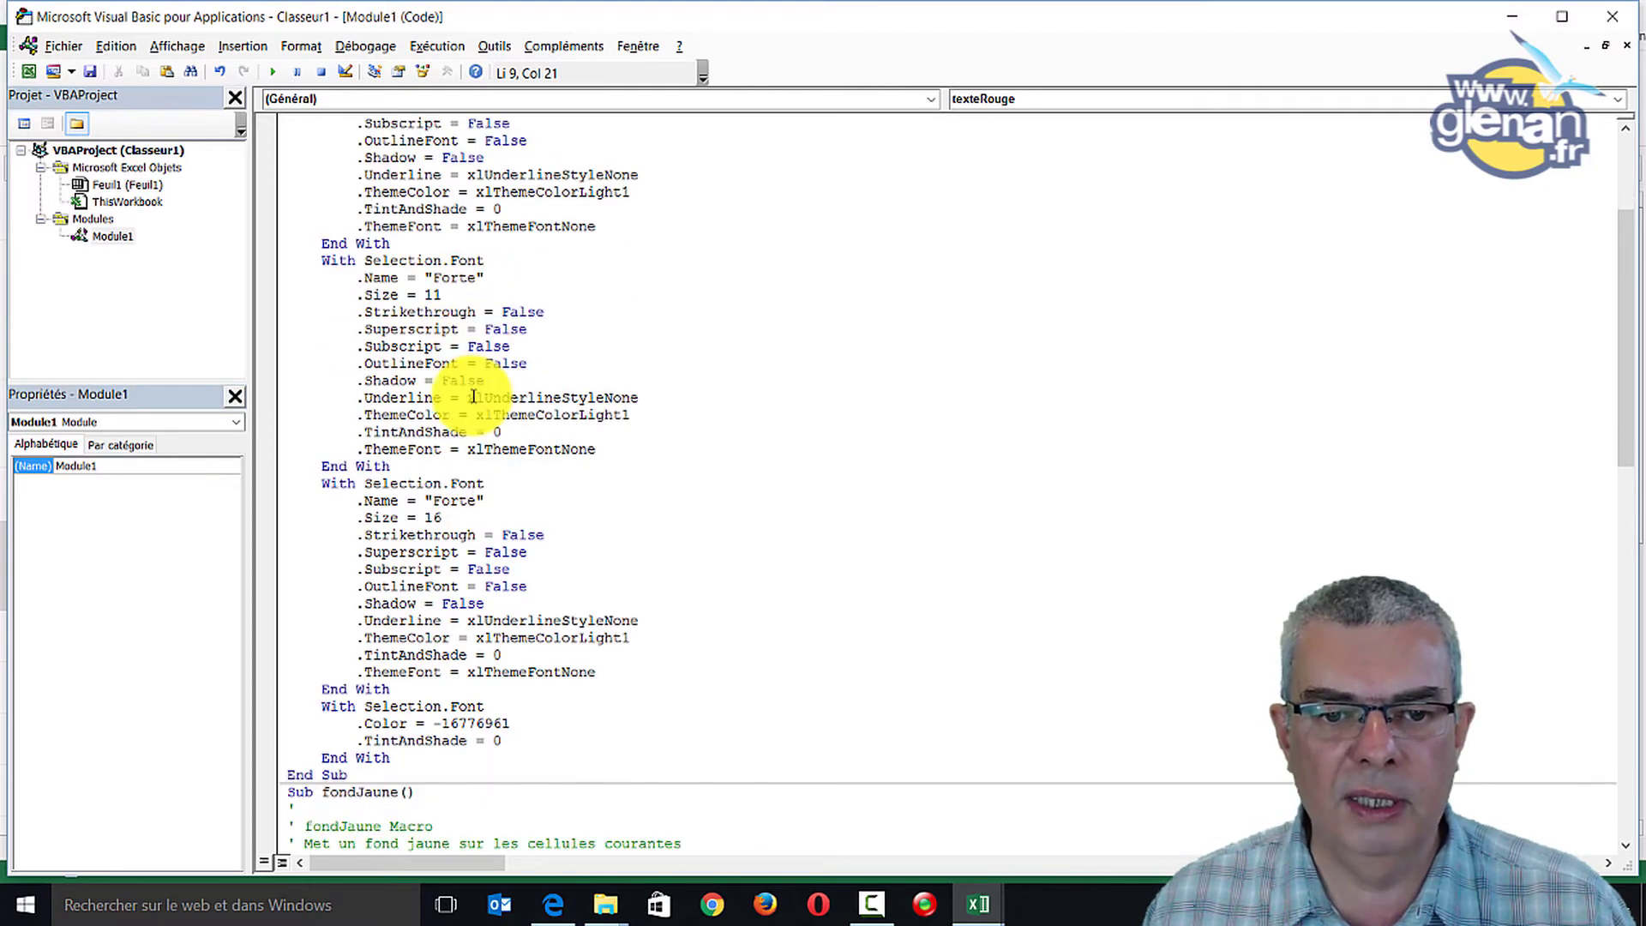
scroll(511, 272, down, 1)
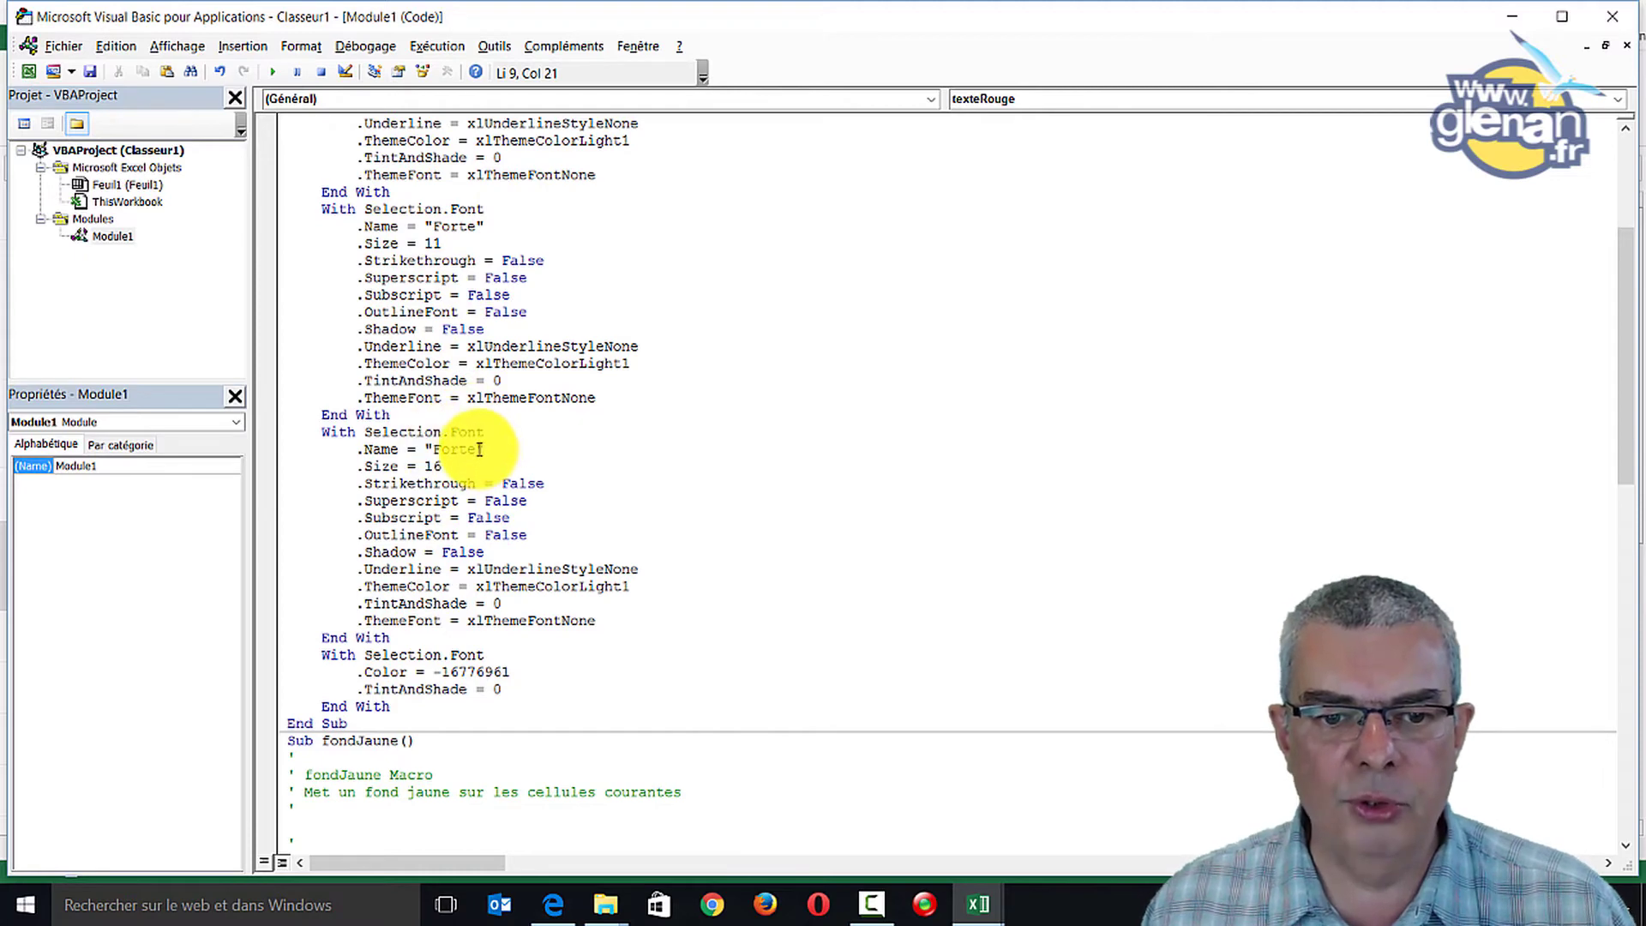
double_click(437, 466)
text(16)
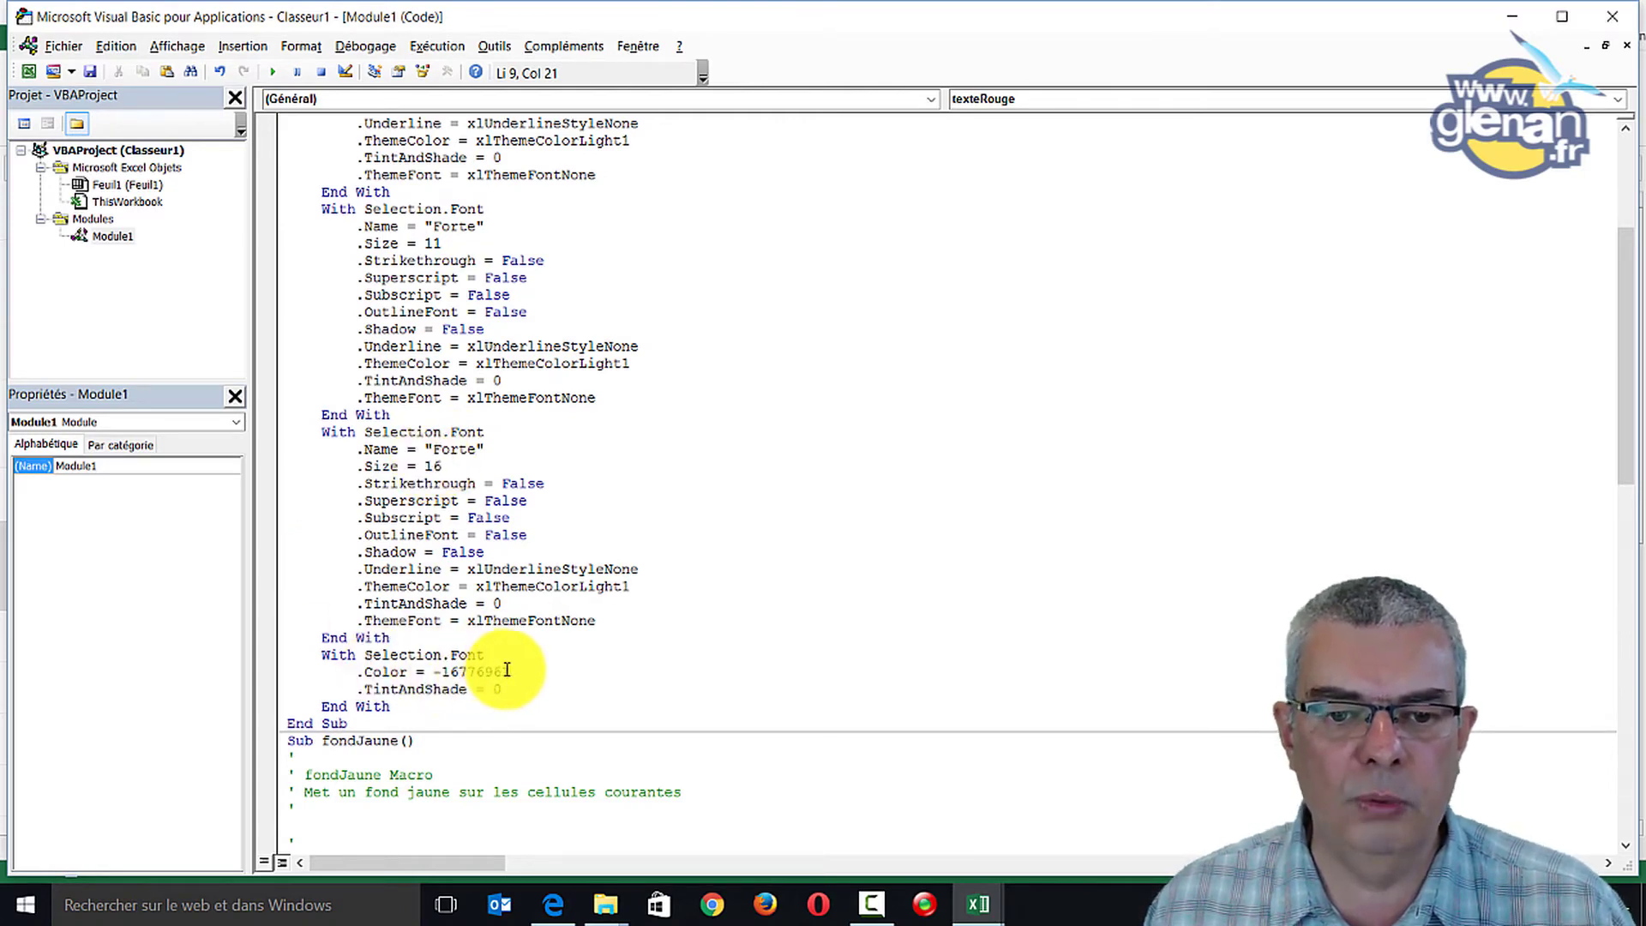
drag(505, 671, 433, 671)
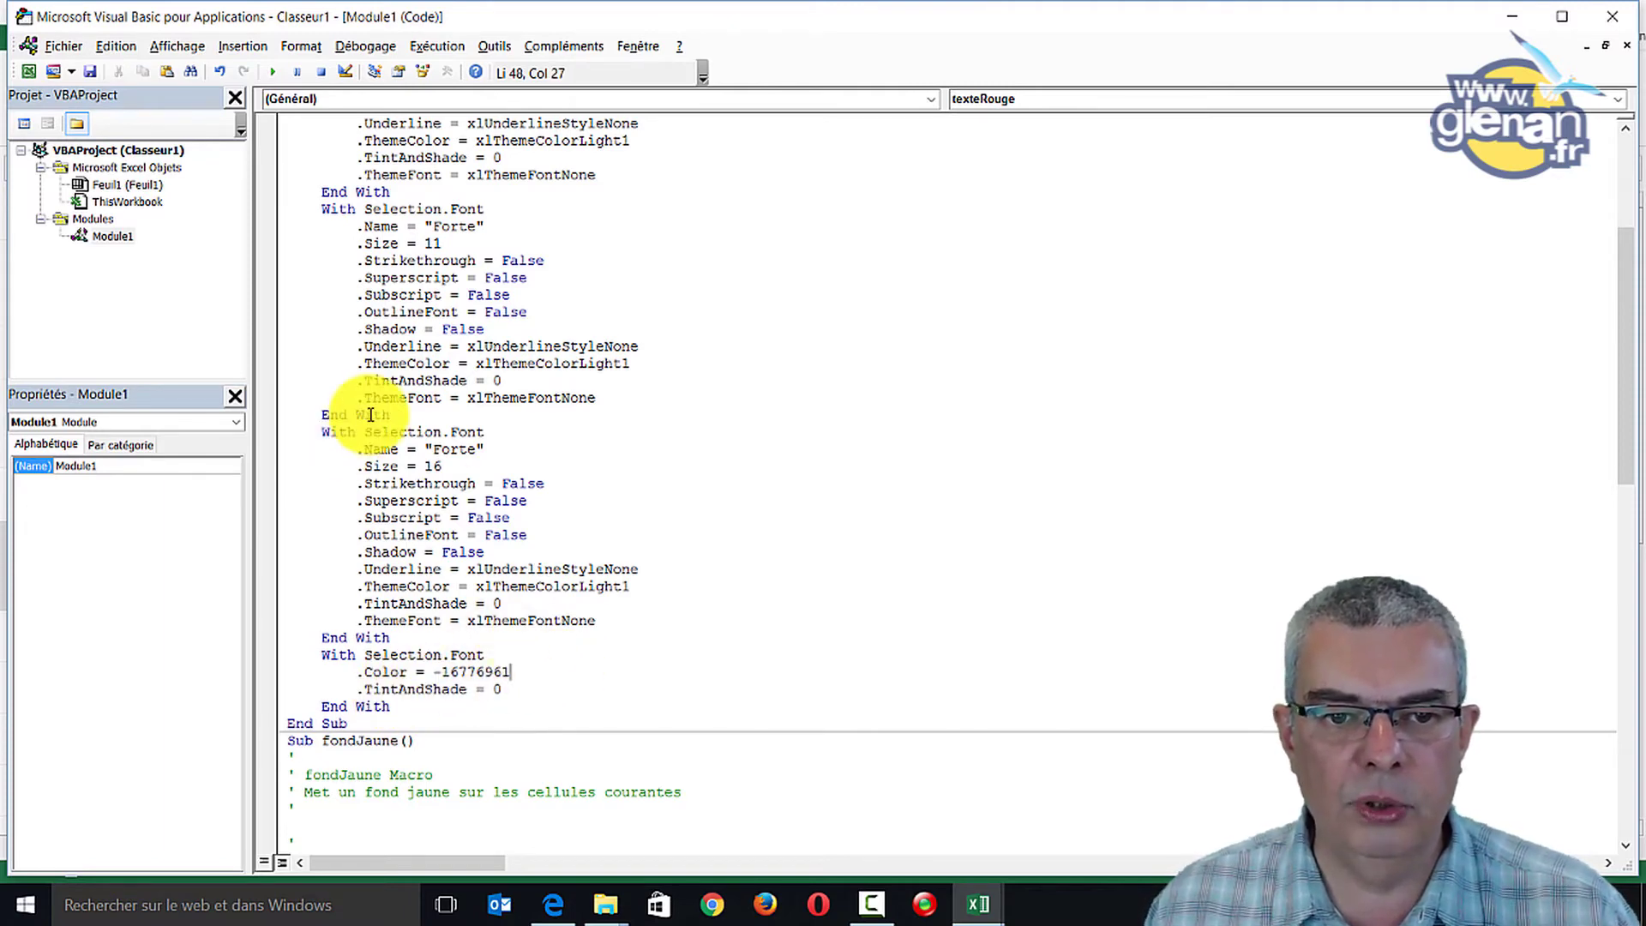
mouse_move(408, 415)
mouse_down()
mouse_move(239, 97)
mouse_move(270, 238)
mouse_up()
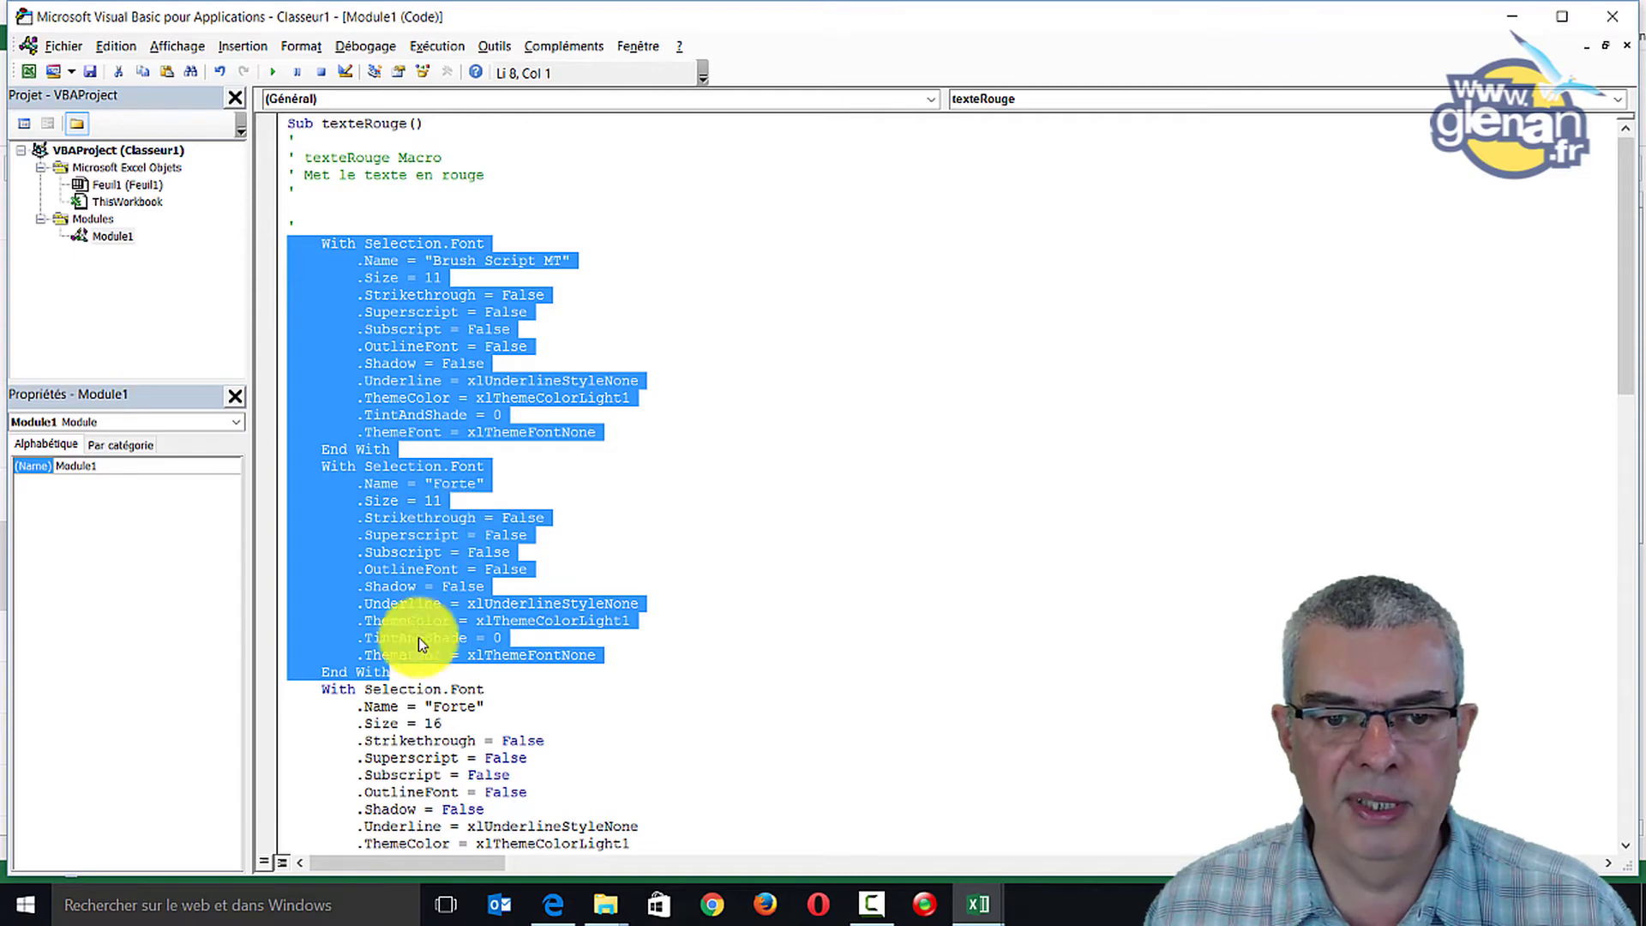
Delete the Brush Script MT and Forte size 11 blocks, then select the font name Forte
key(Delete)
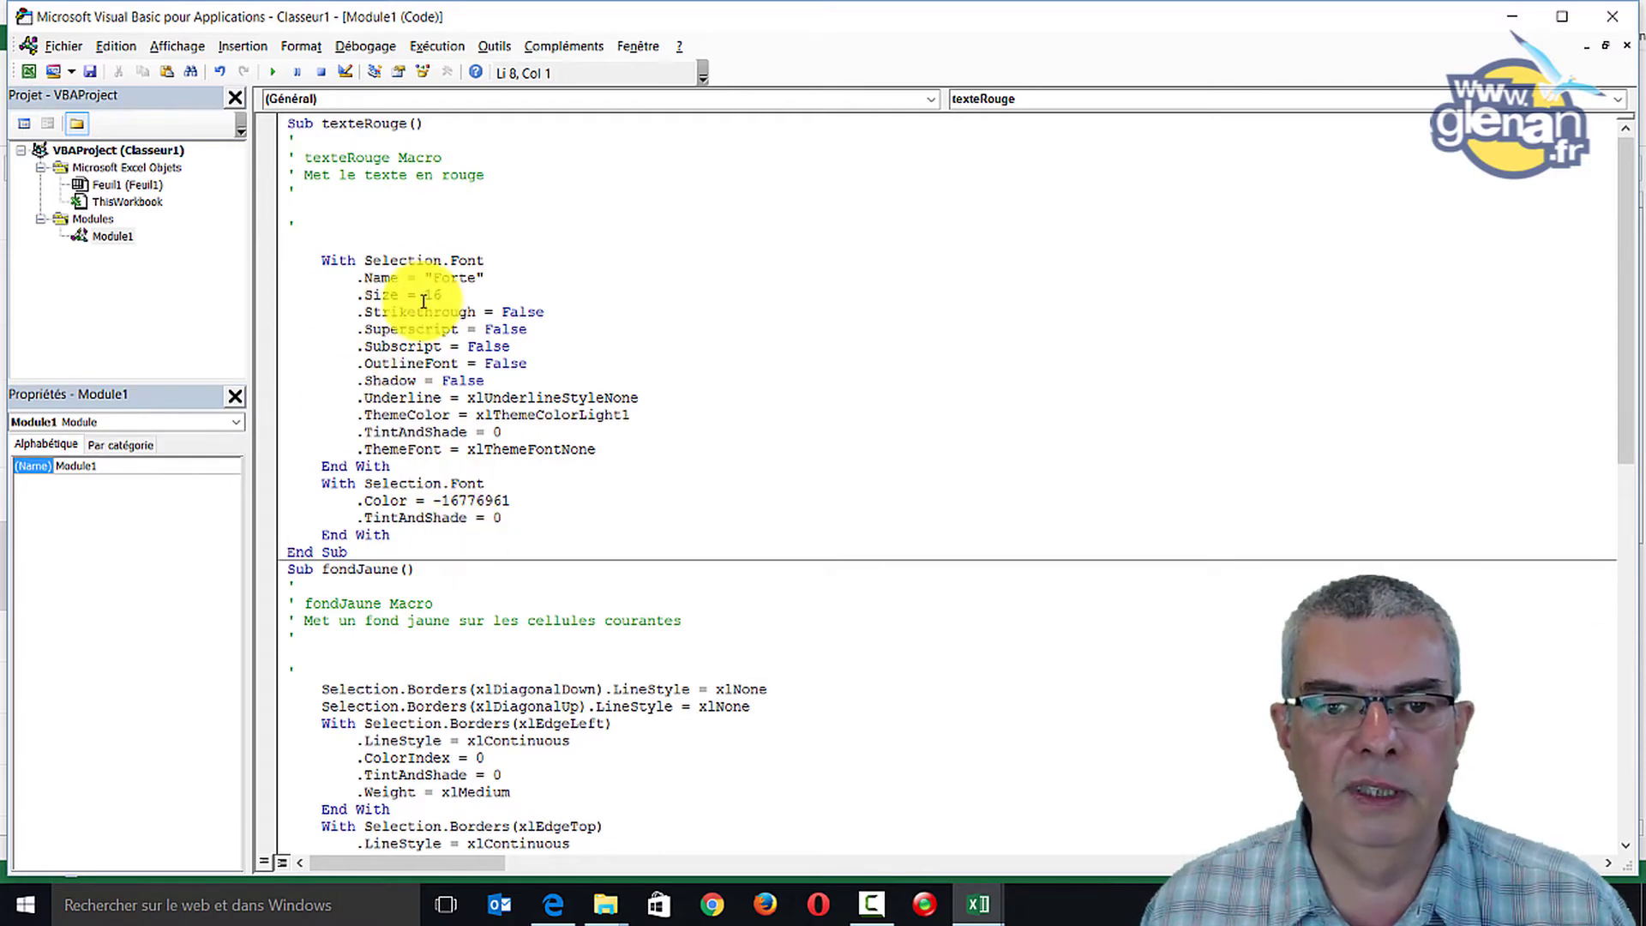
double_click(455, 277)
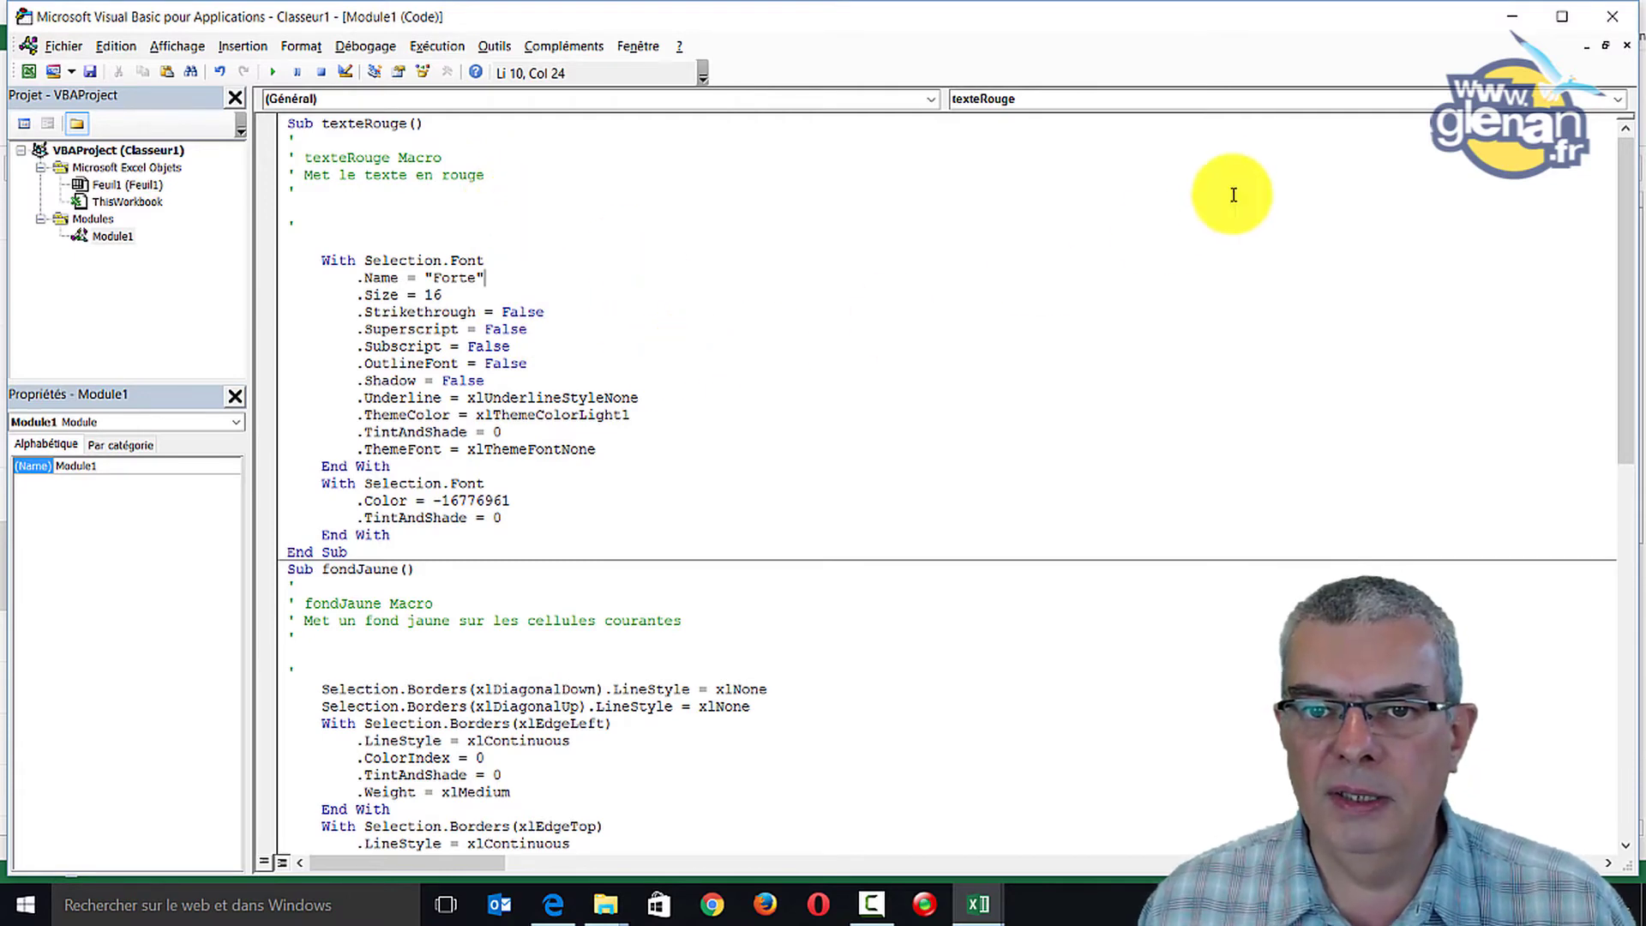
click(1146, 101)
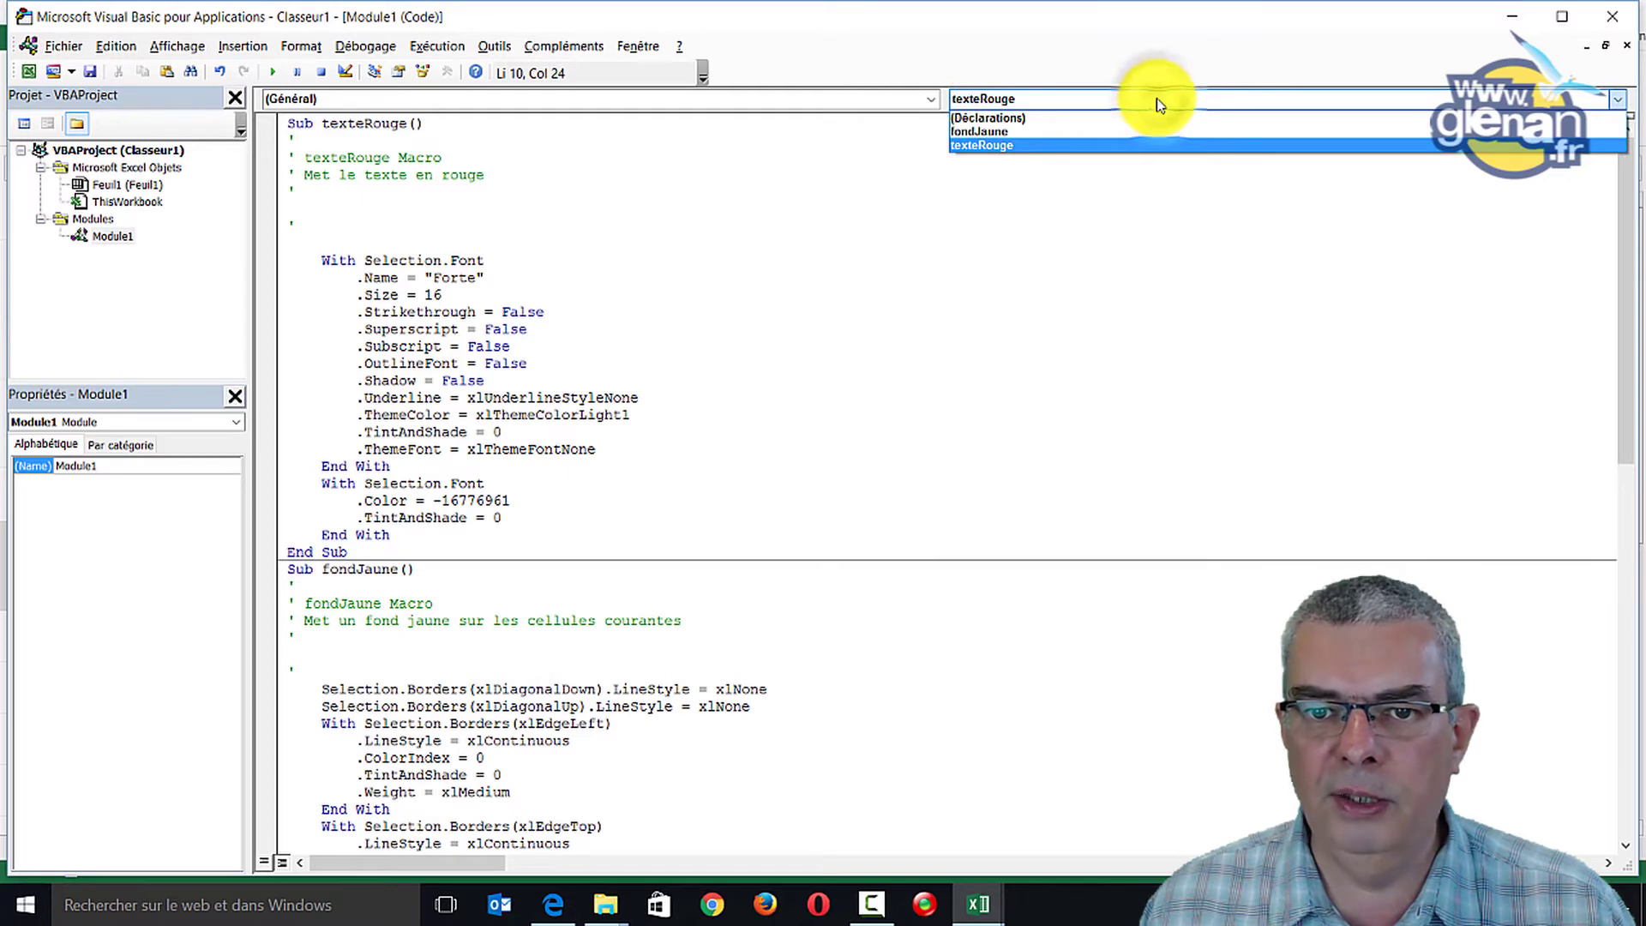
click(1058, 132)
click(1056, 103)
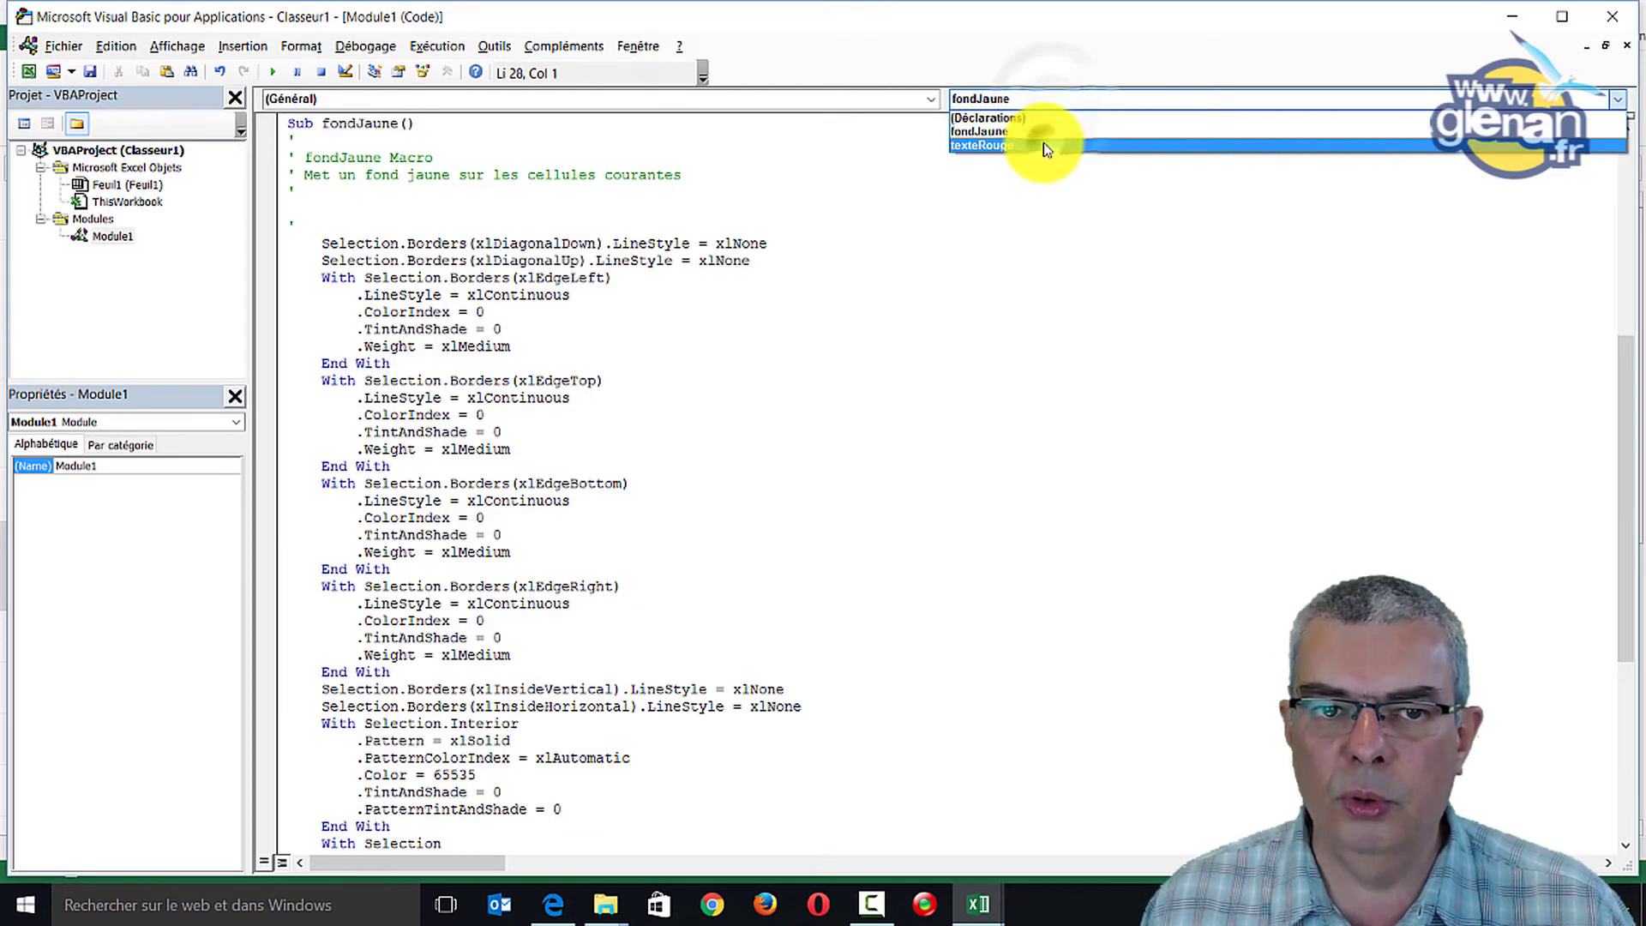
click(1043, 143)
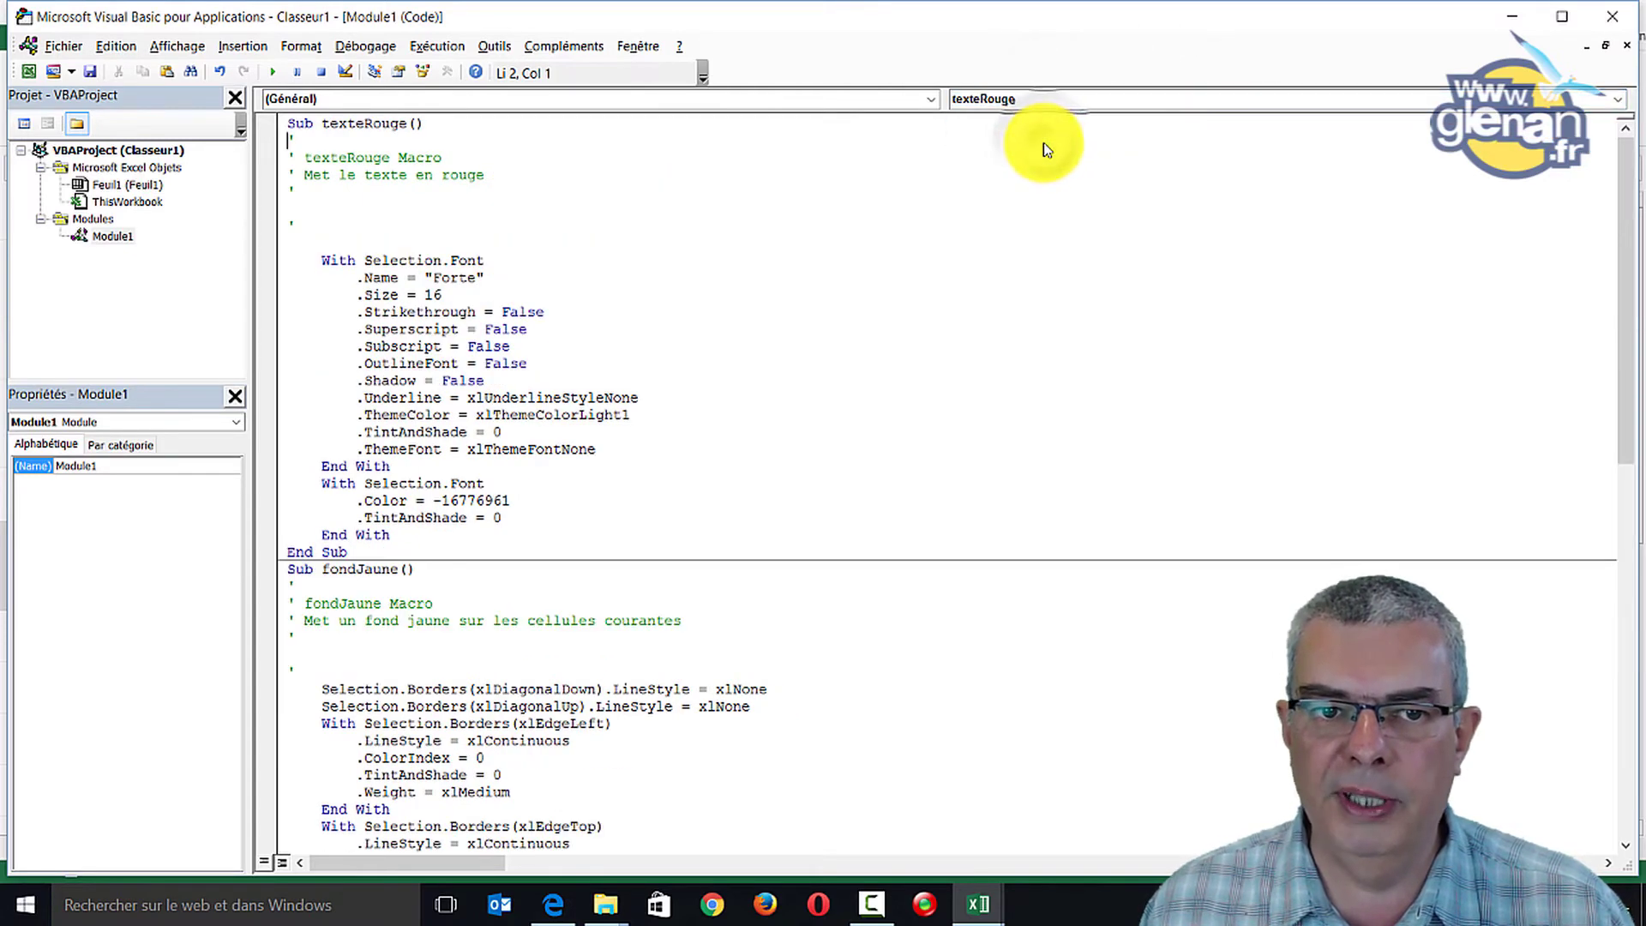
click(1069, 101)
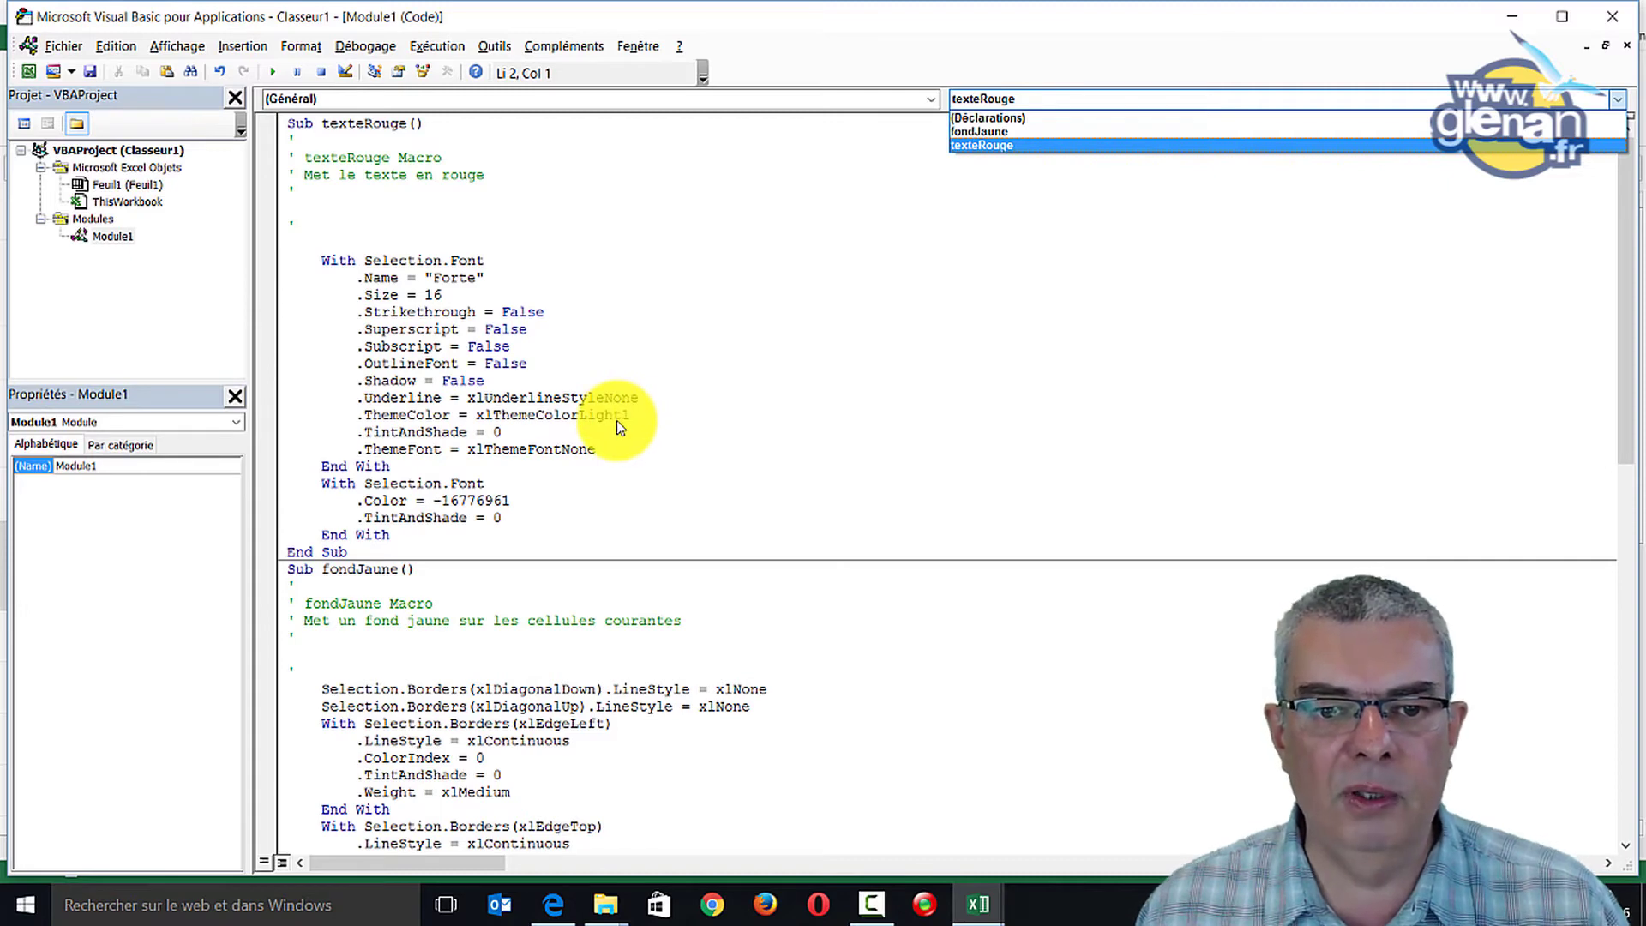
click(698, 391)
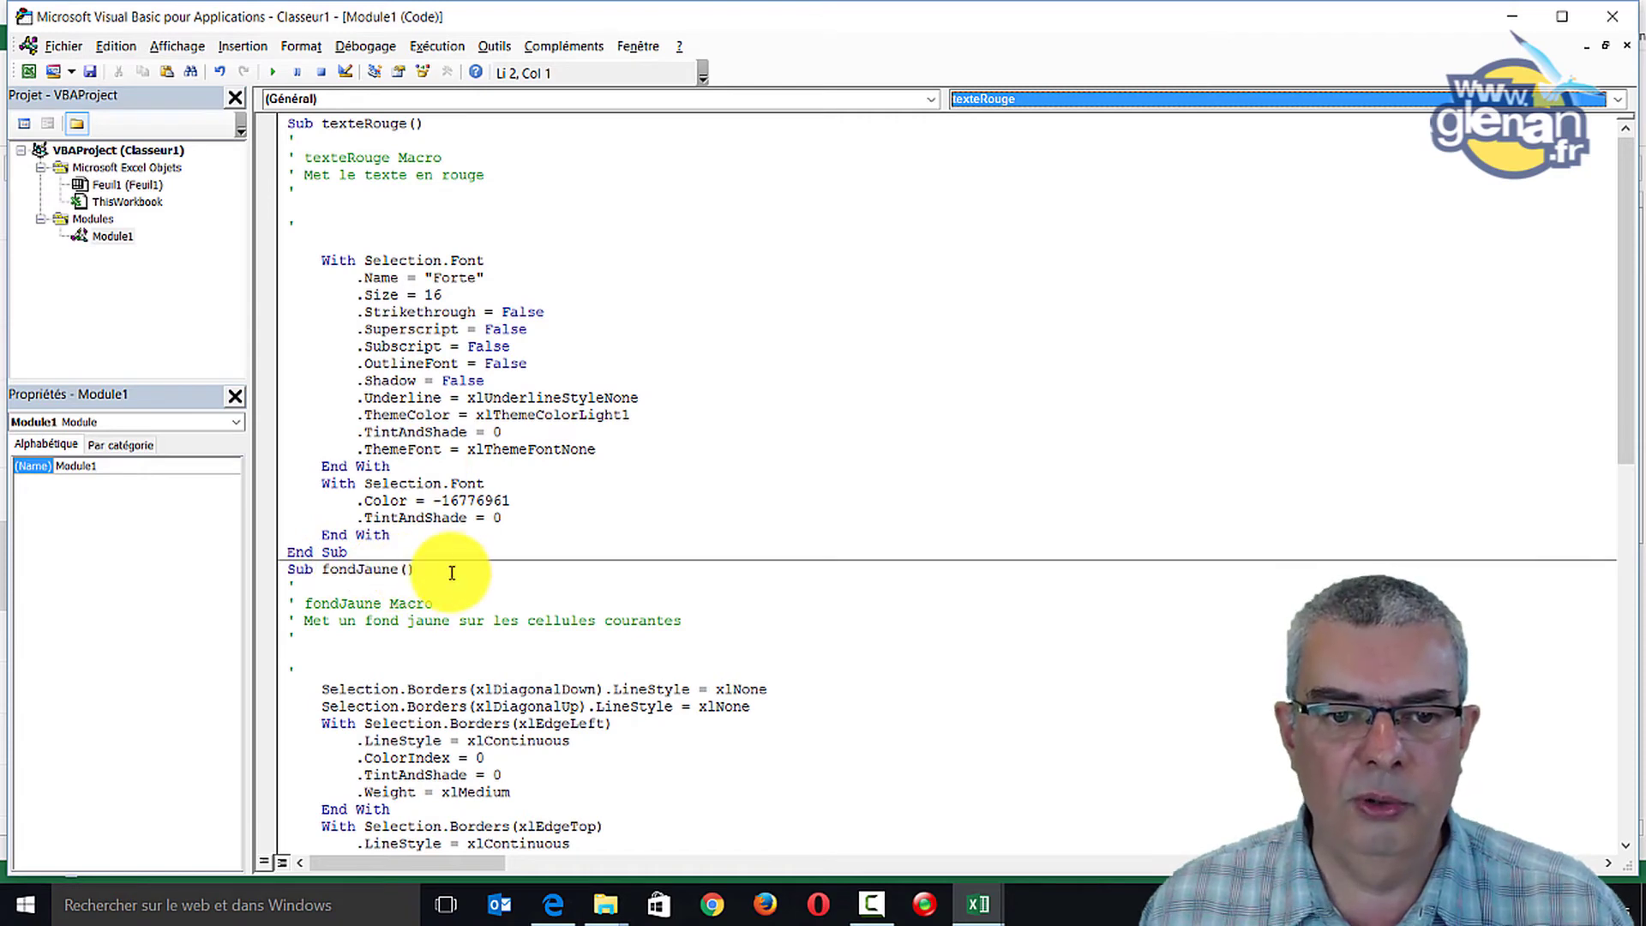
Insert 'Sub texteRougeFondJaune()' with its End Sub at the top of Module1
click(289, 123)
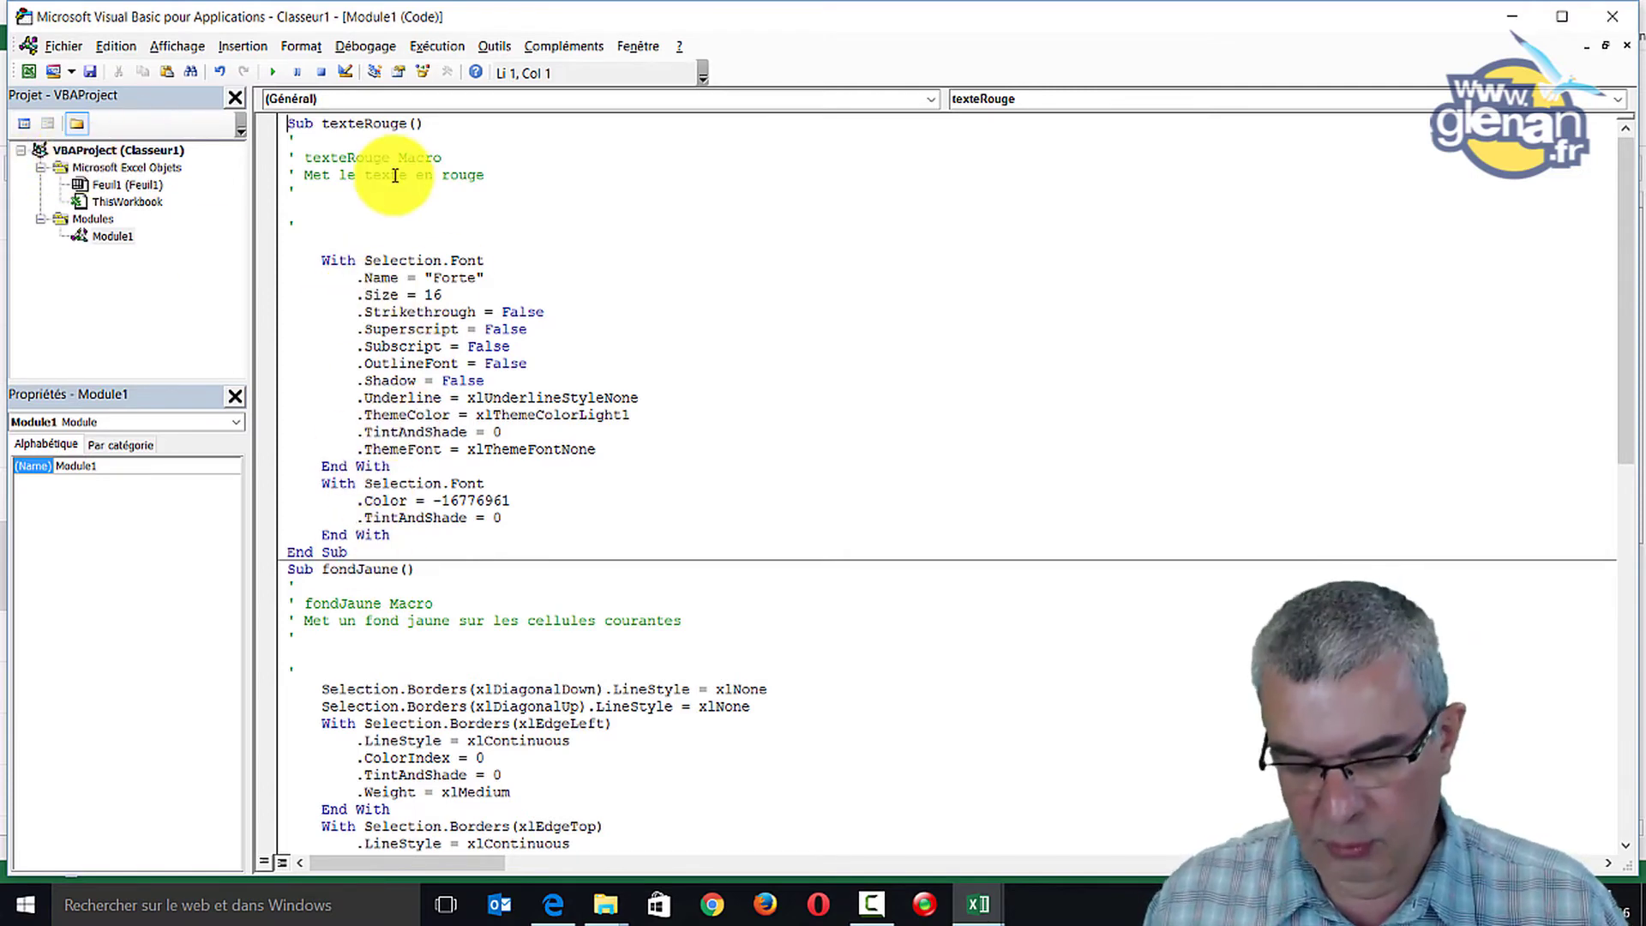
key(Return)
key(Return)
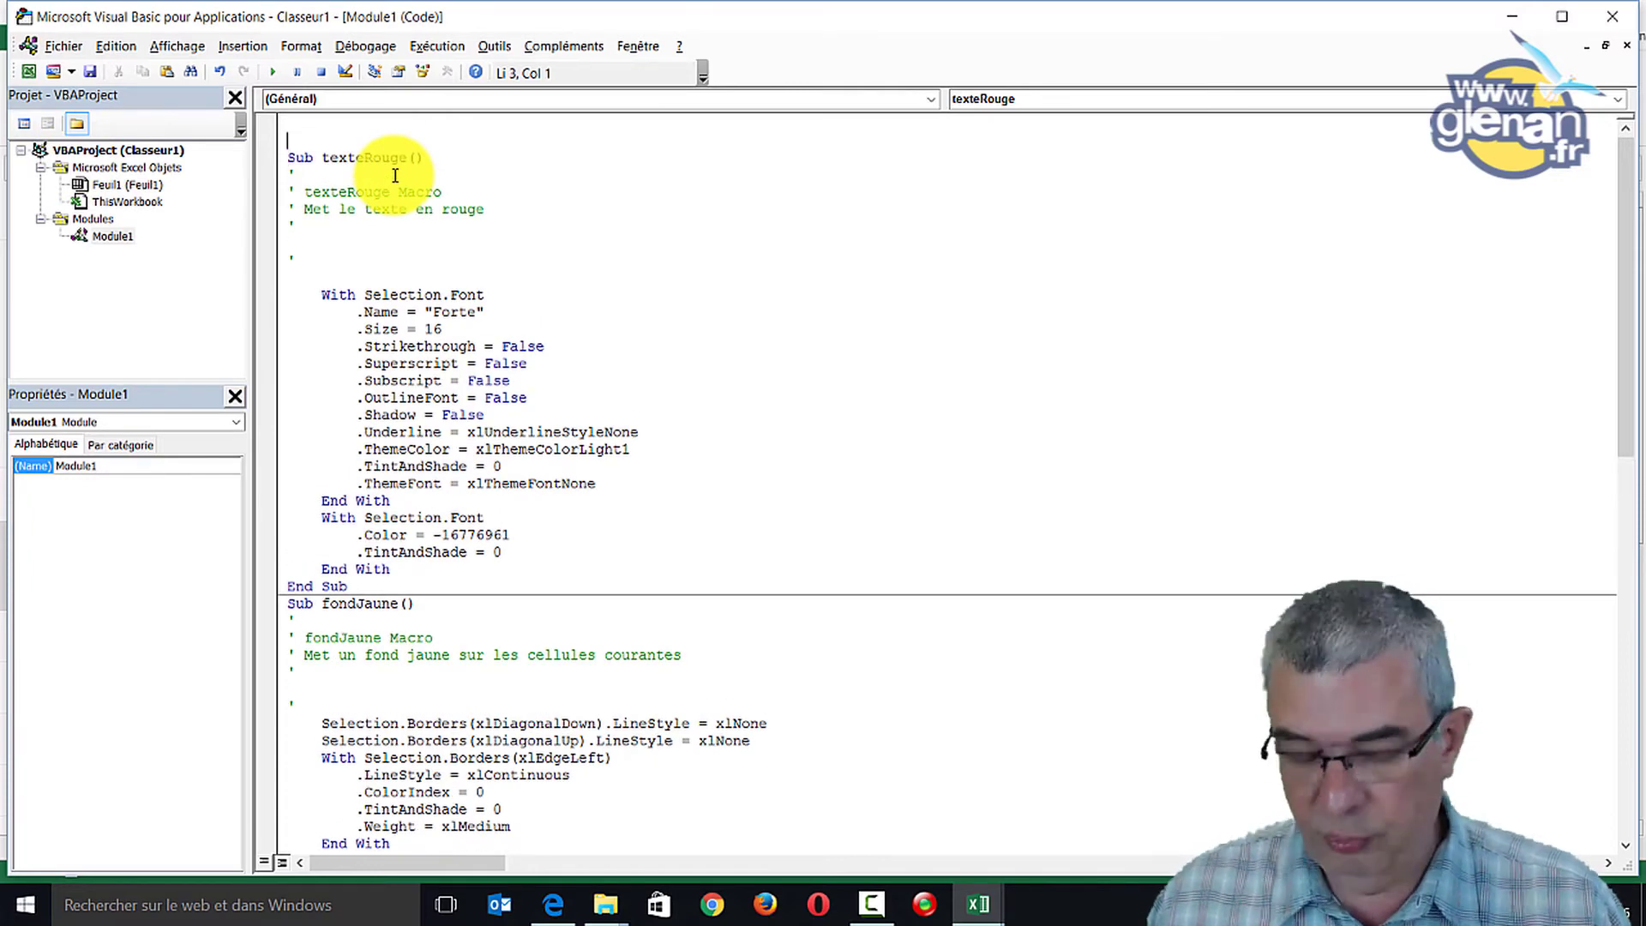
key(Up)
key(Up)
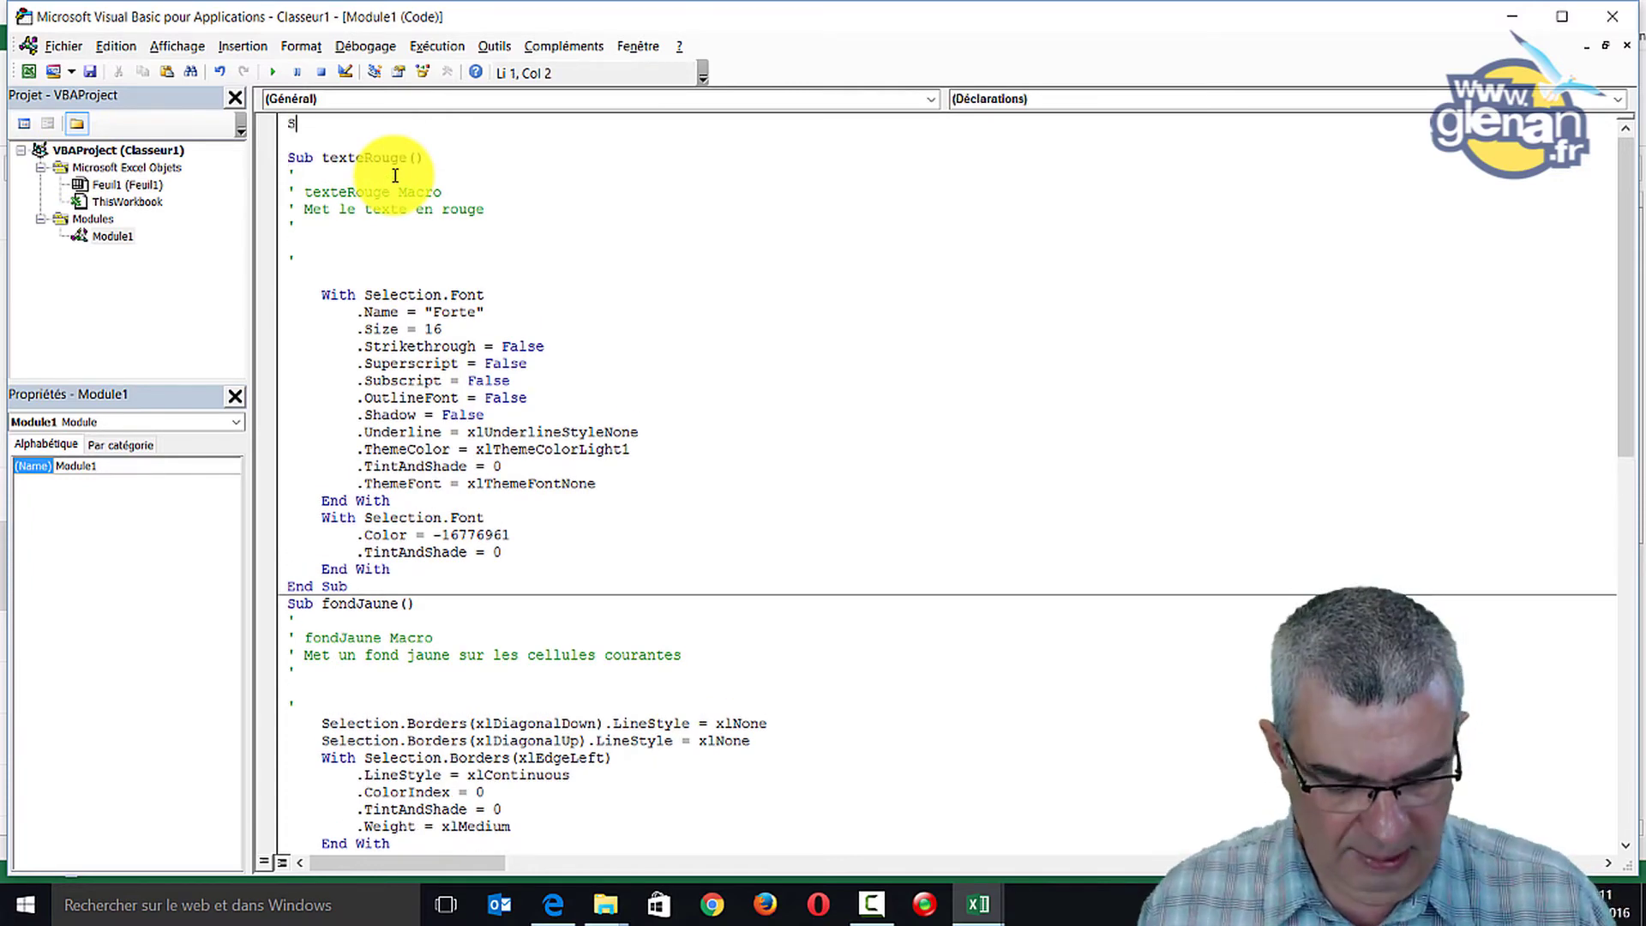
text(ub text)
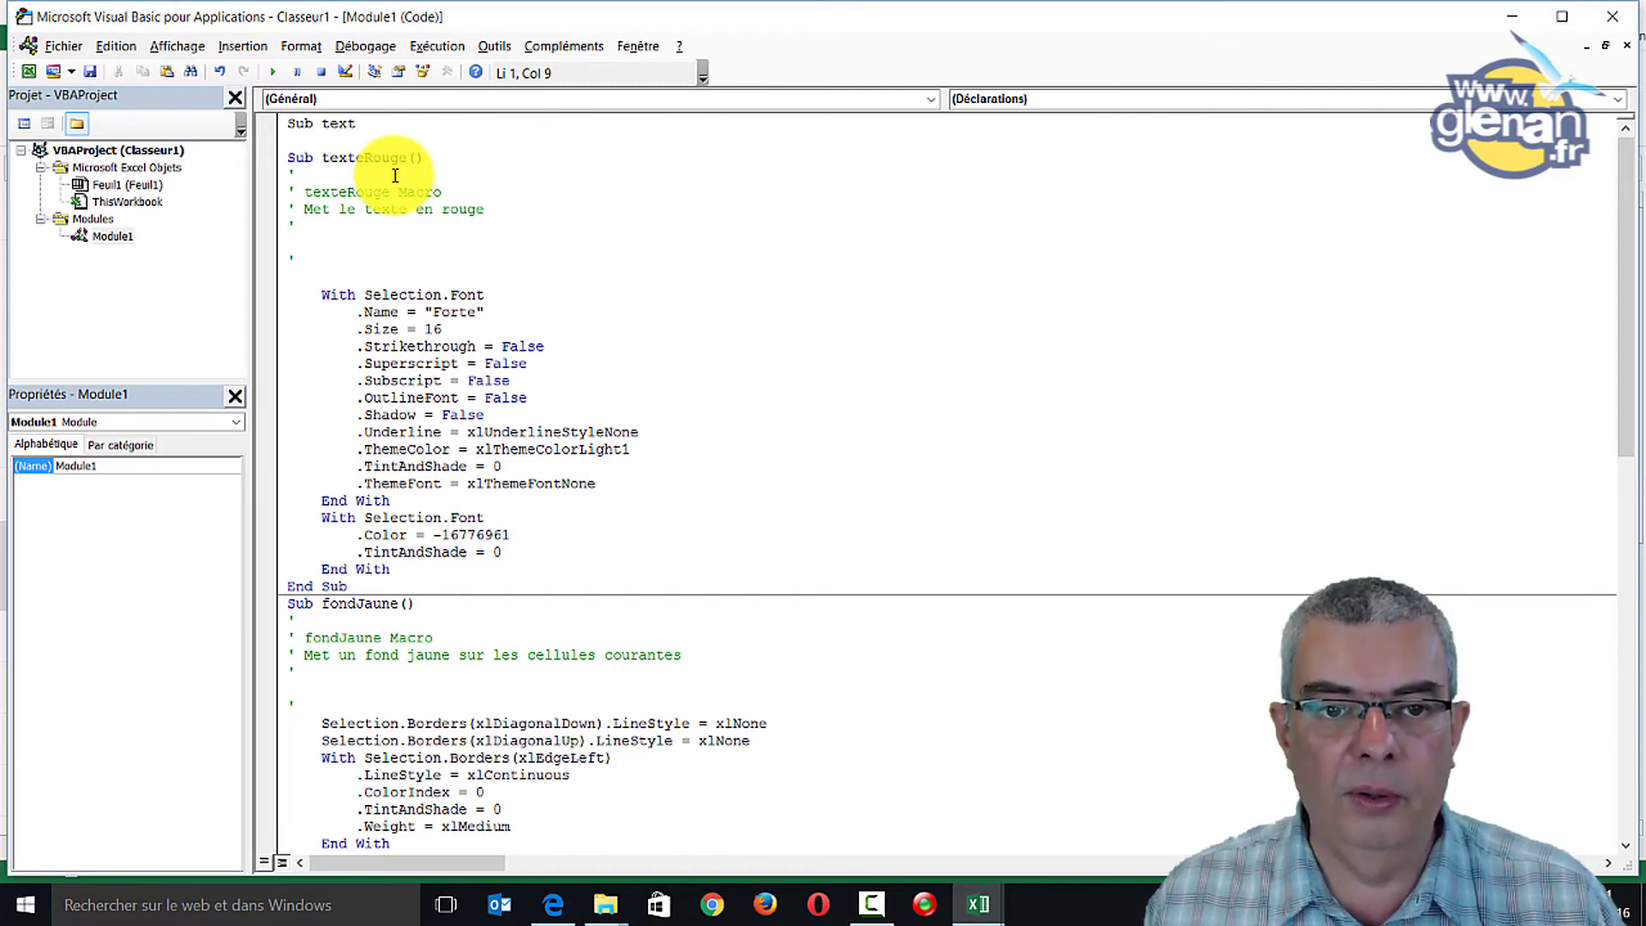
text( o)
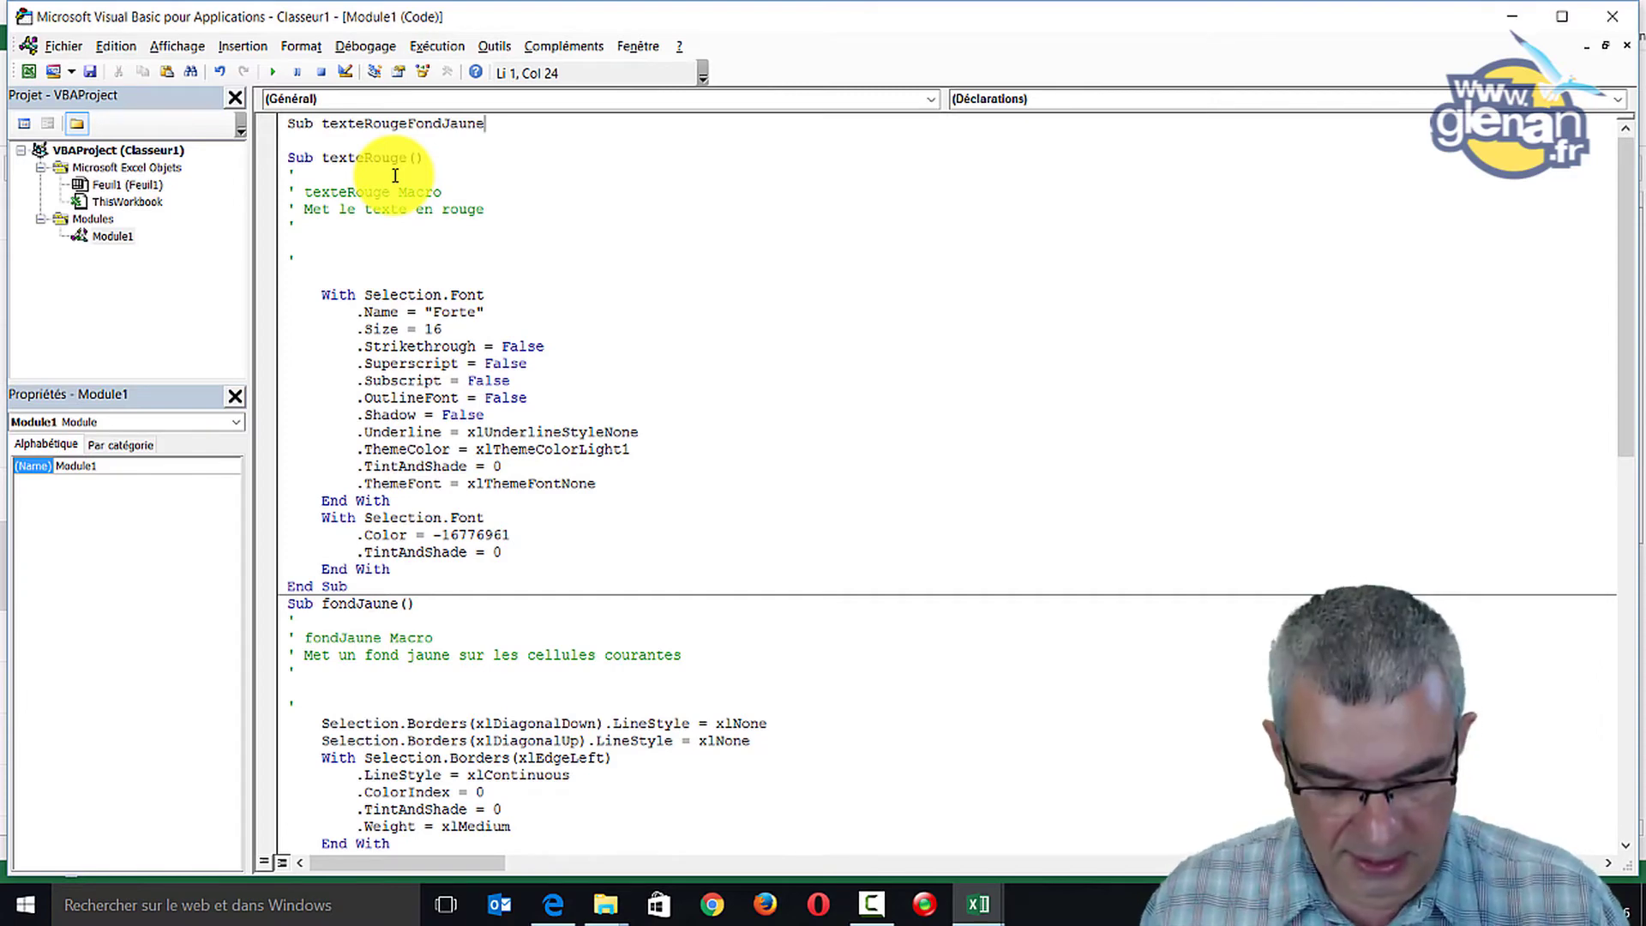
text(())
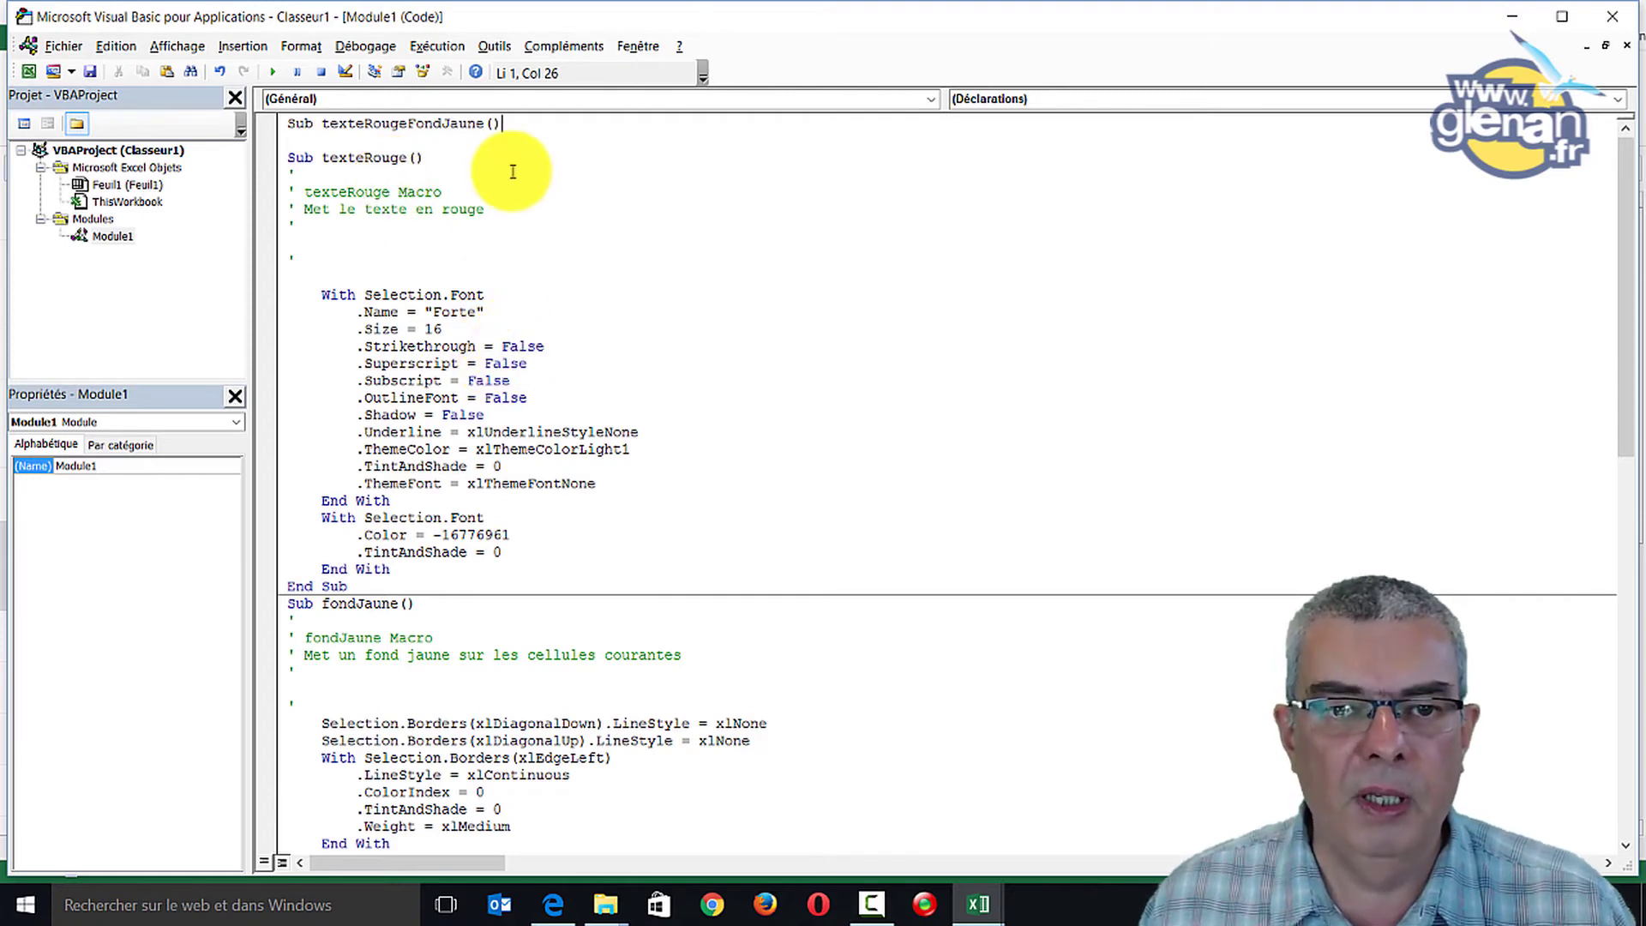
key(Return)
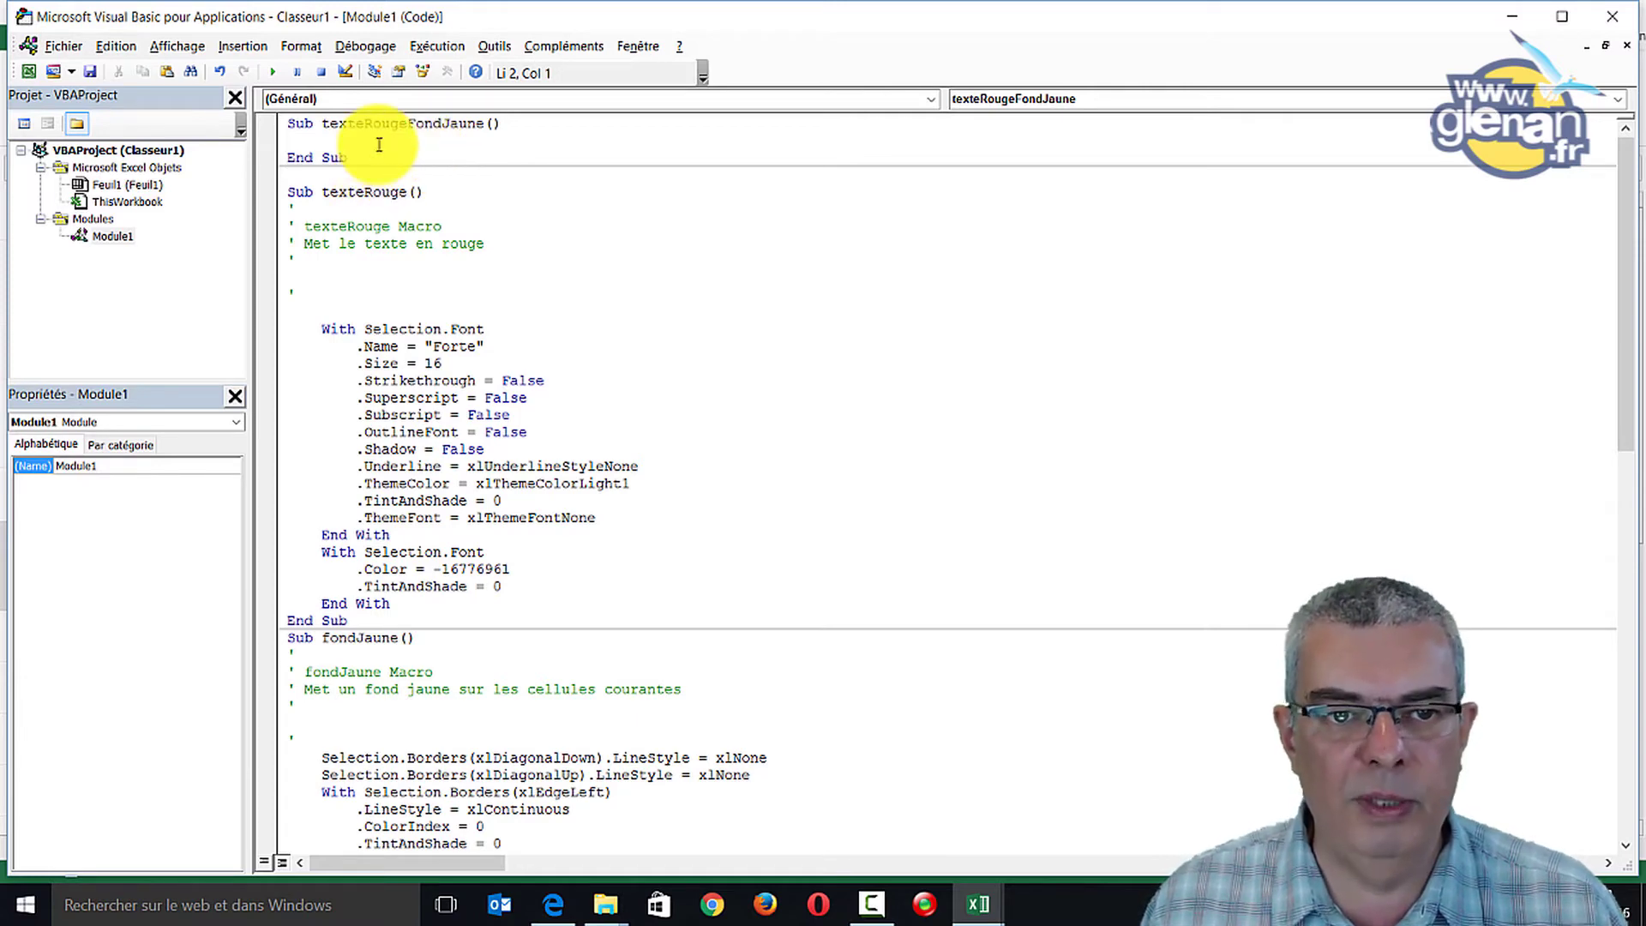
Start a comment line with an apostrophe inside texteRougeFondJaune
key(Return)
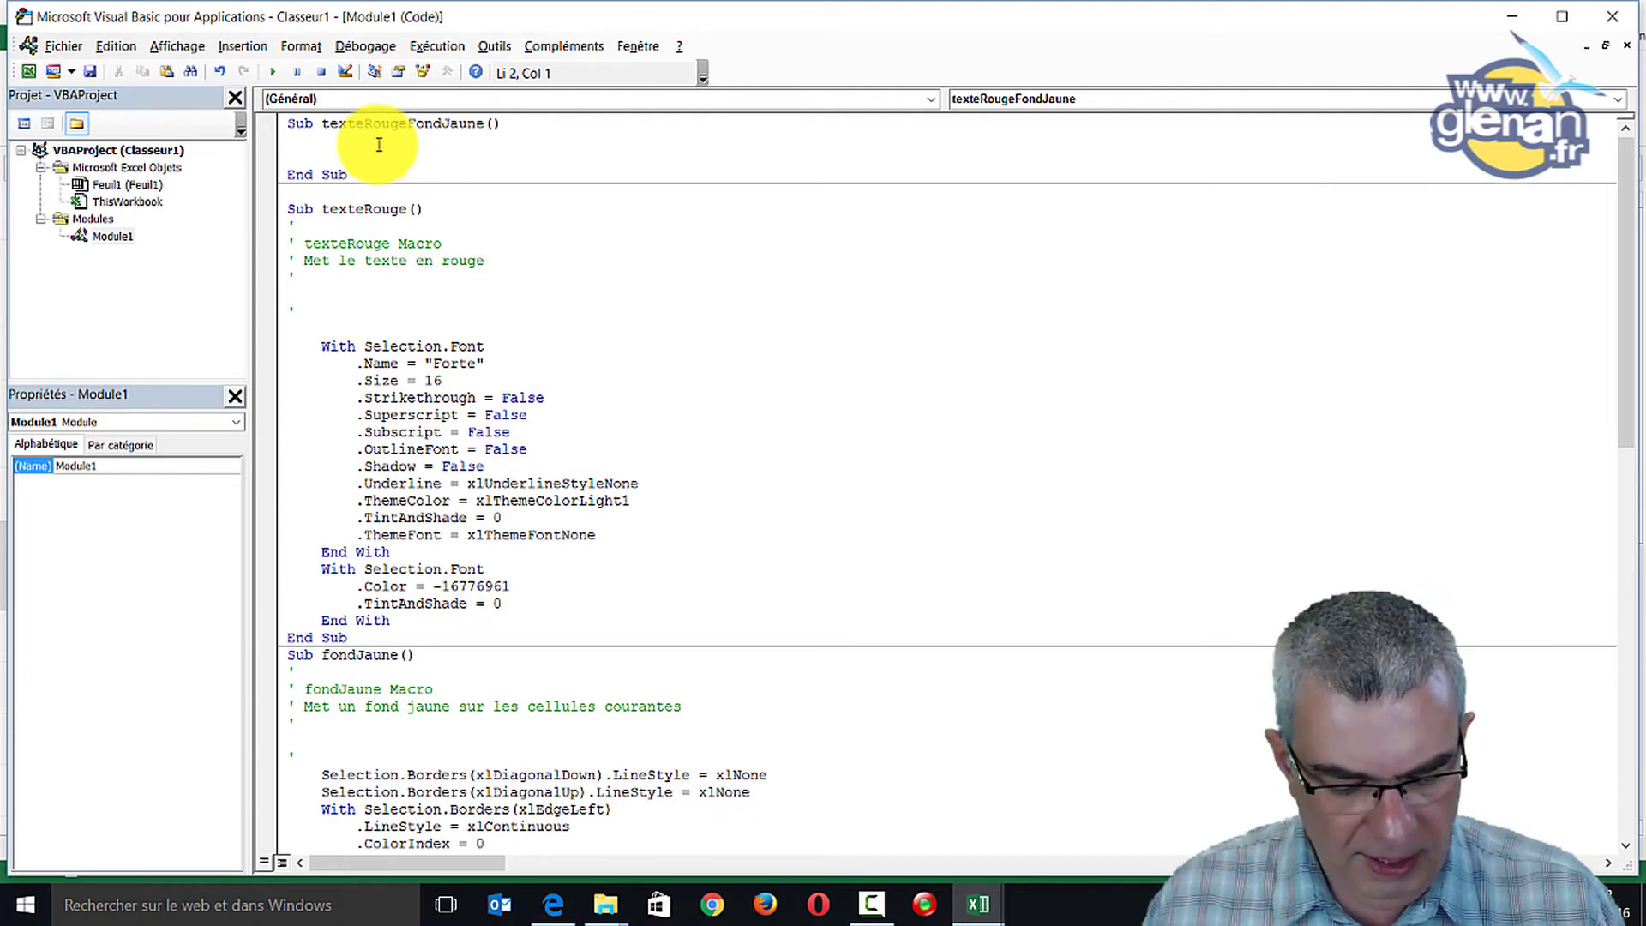
text(')
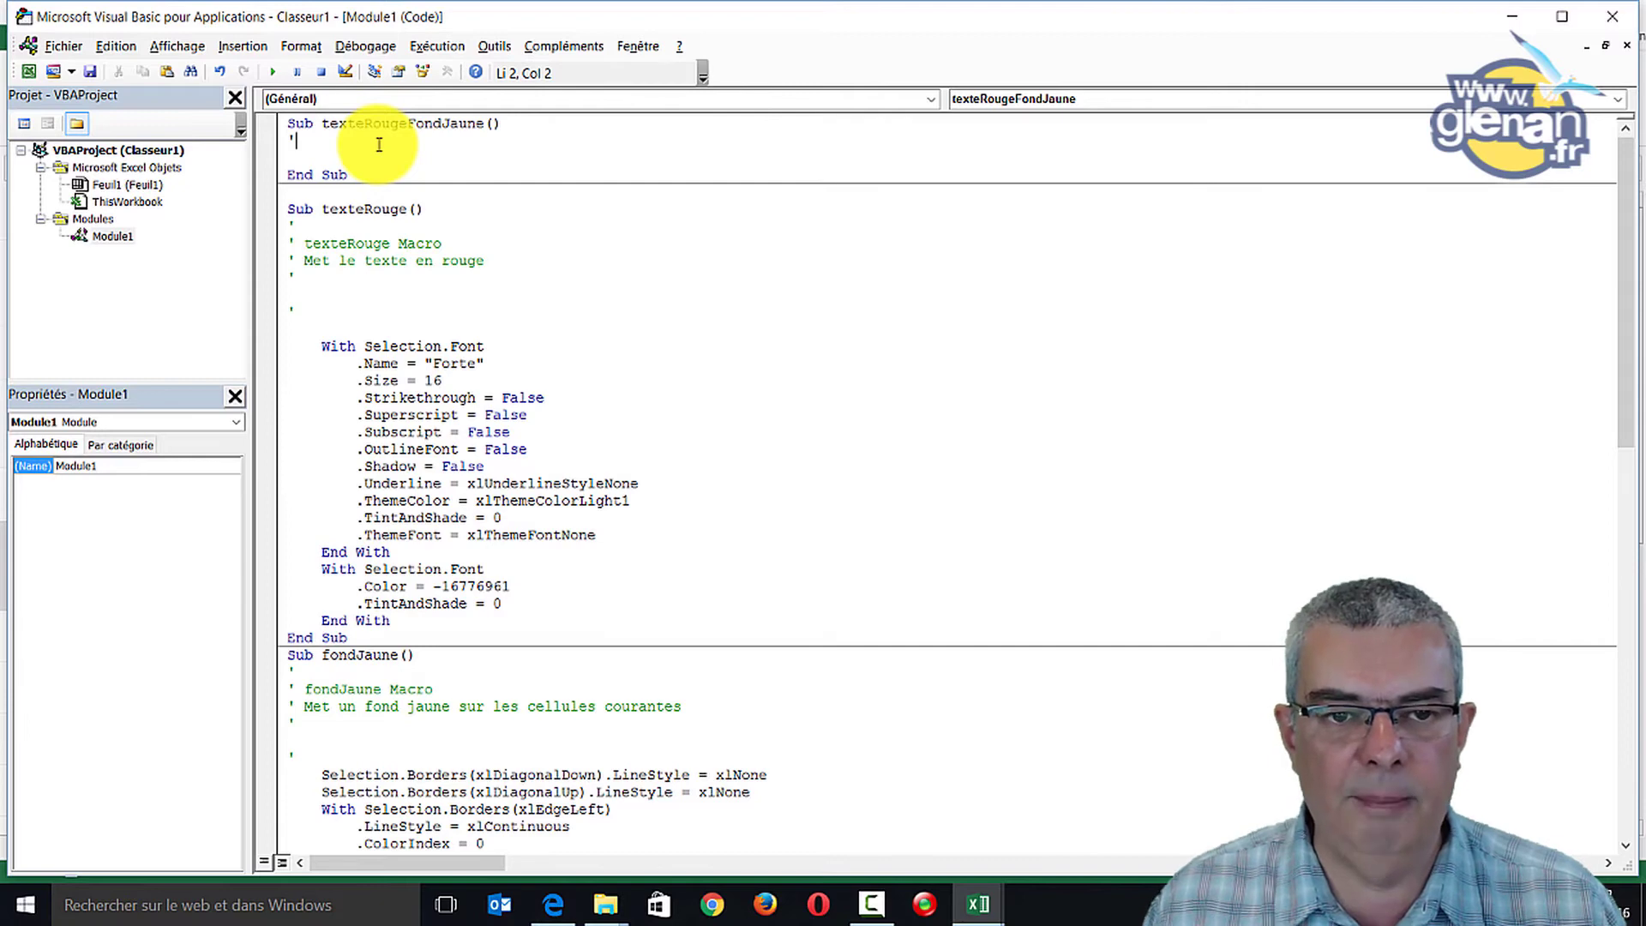
key(Return)
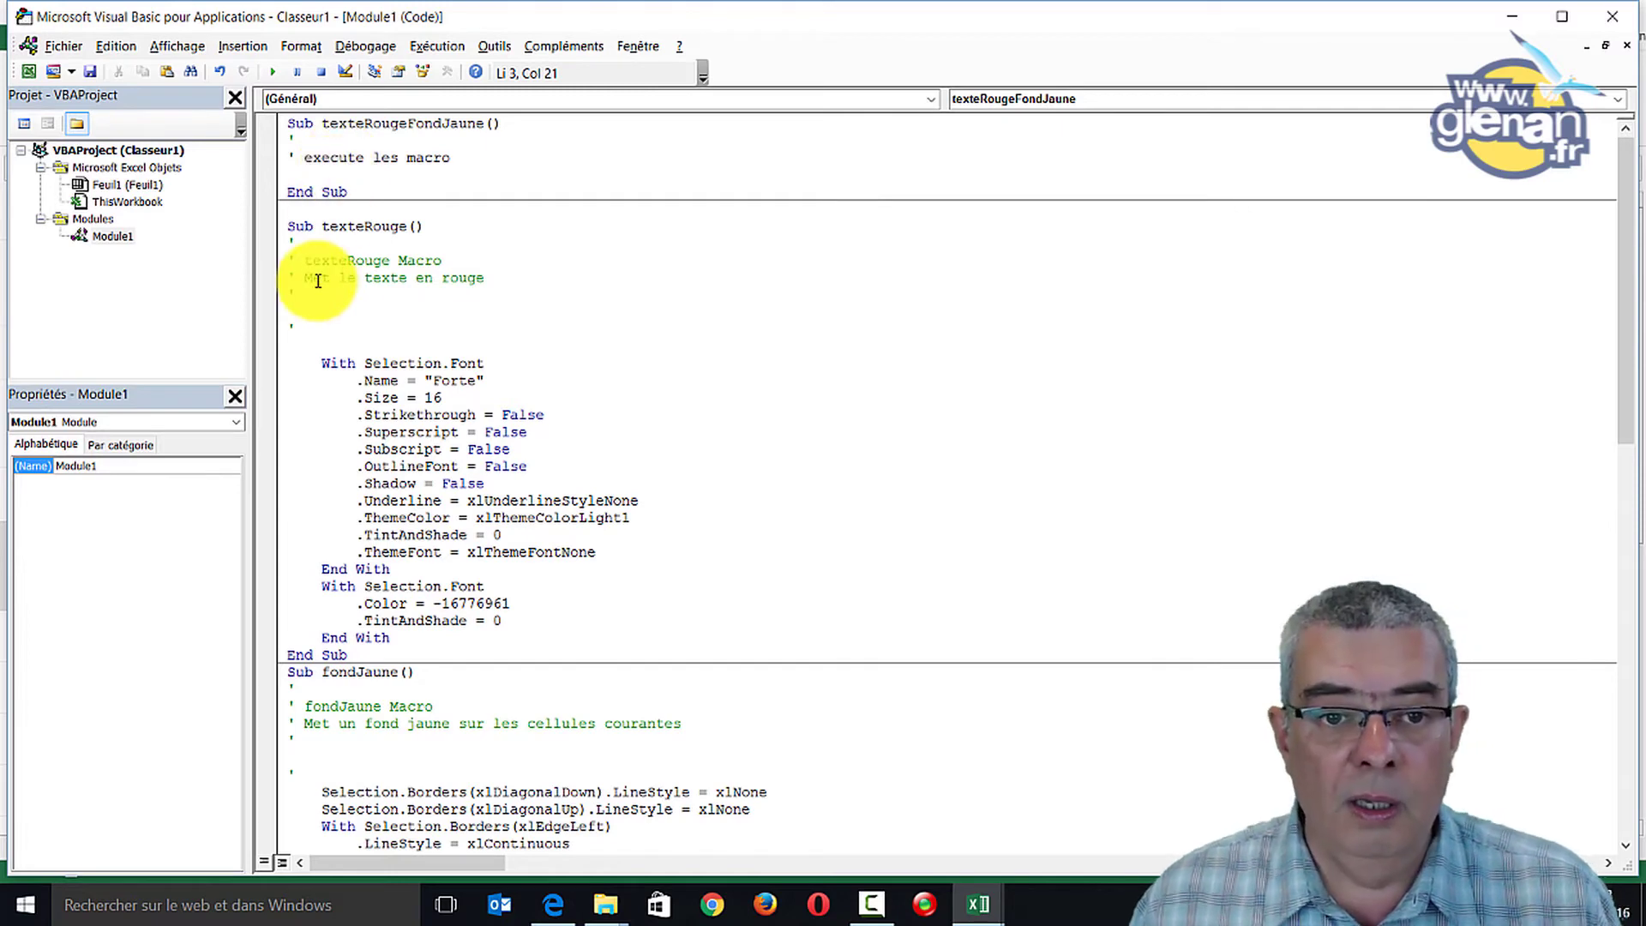
Complete the comment with 'texteRouge & fondJaune', copying each name from its Sub line
double_click(377, 226)
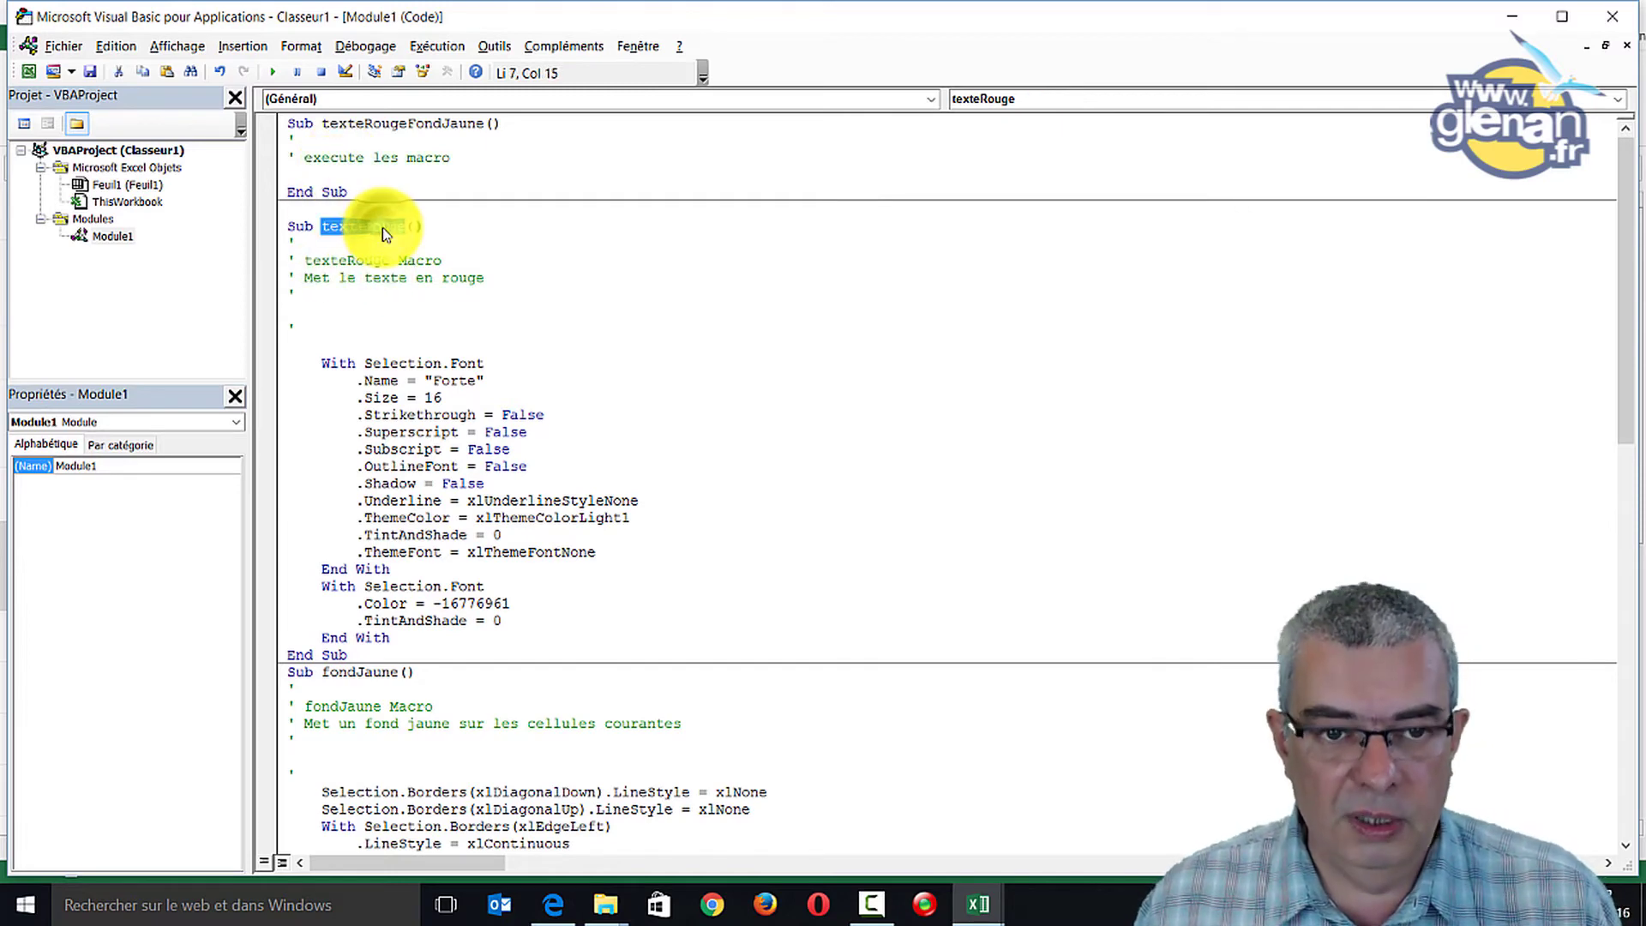
key(ctrl+c)
click(504, 157)
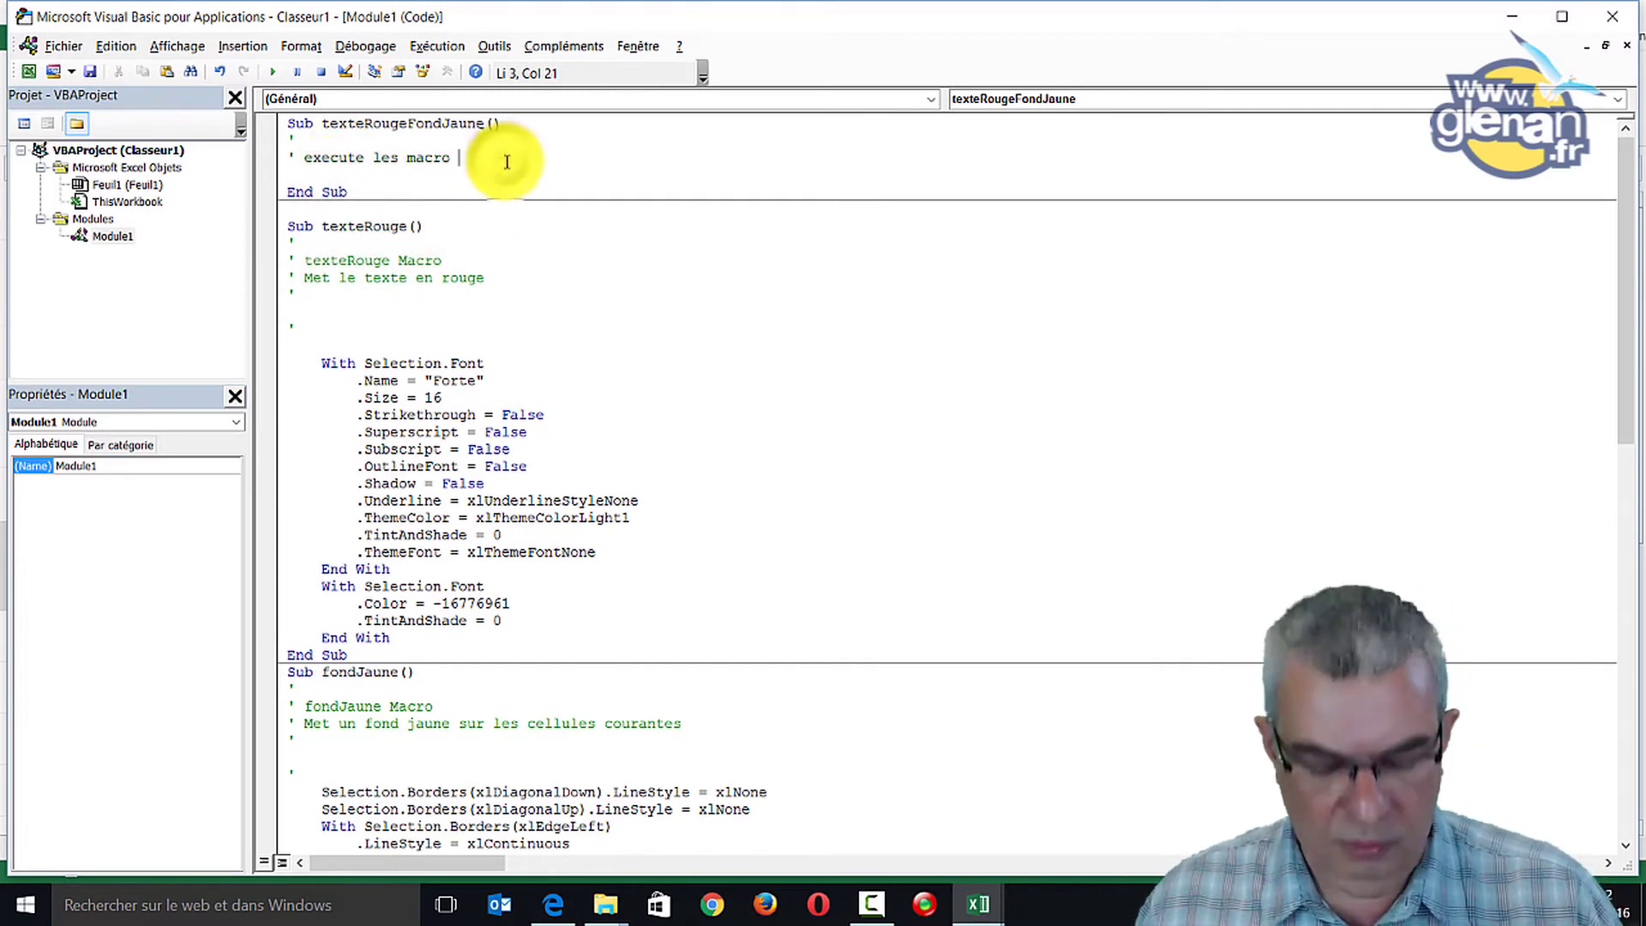
key(ctrl+v)
text(&)
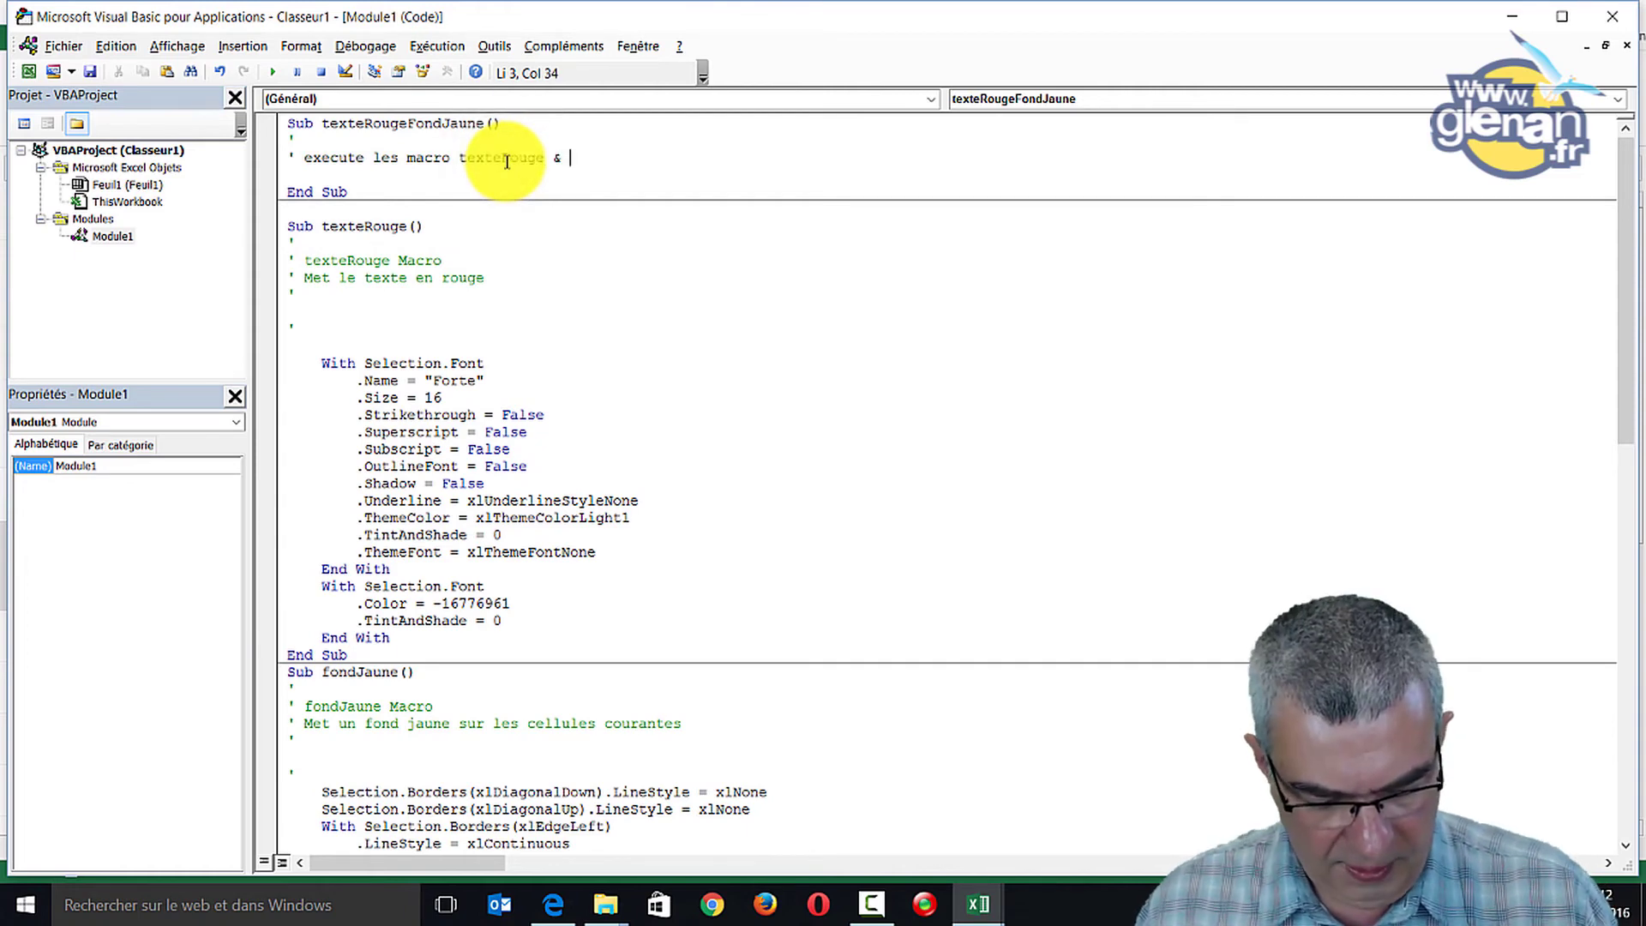
double_click(360, 672)
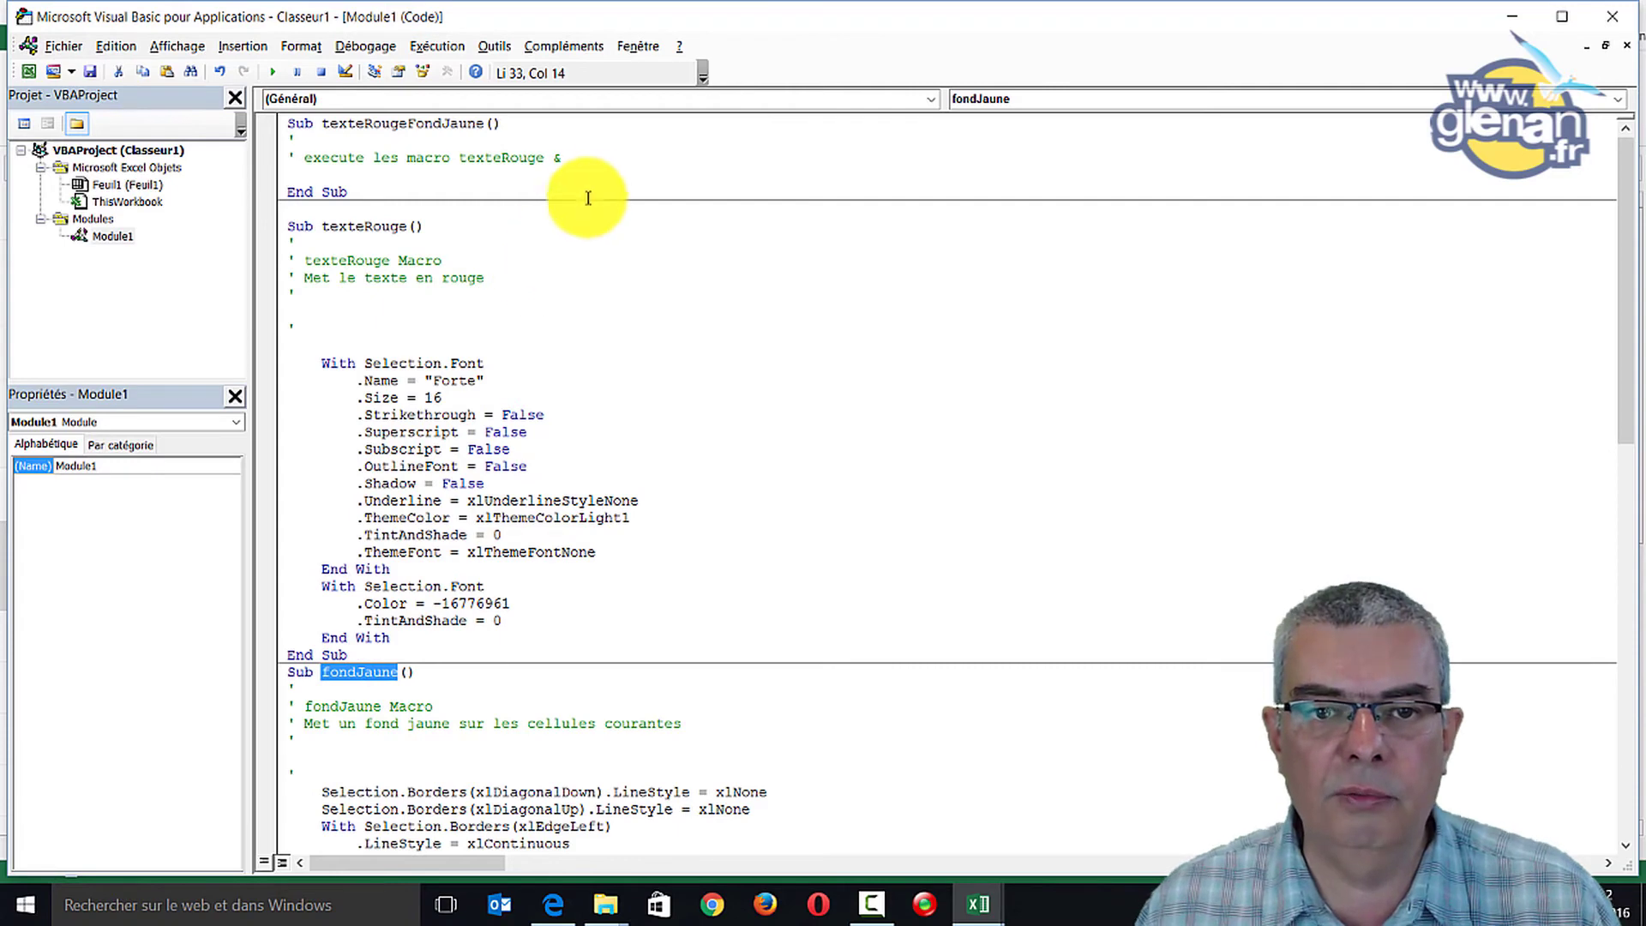
click(596, 159)
key(ctrl+v)
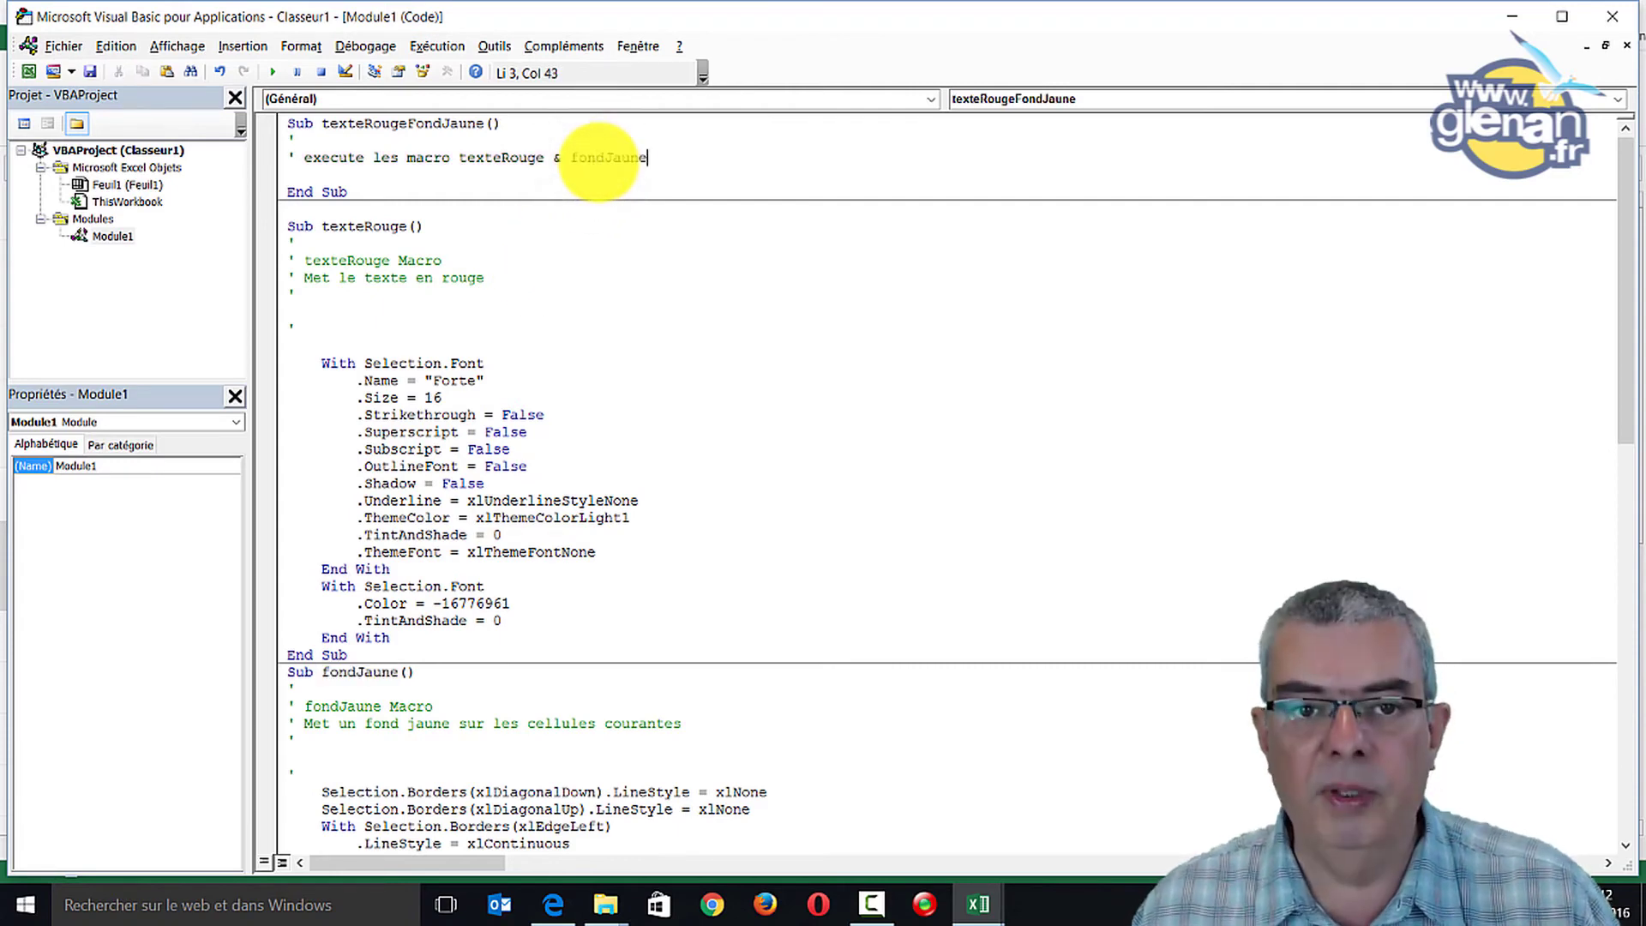
key(Return)
text(')
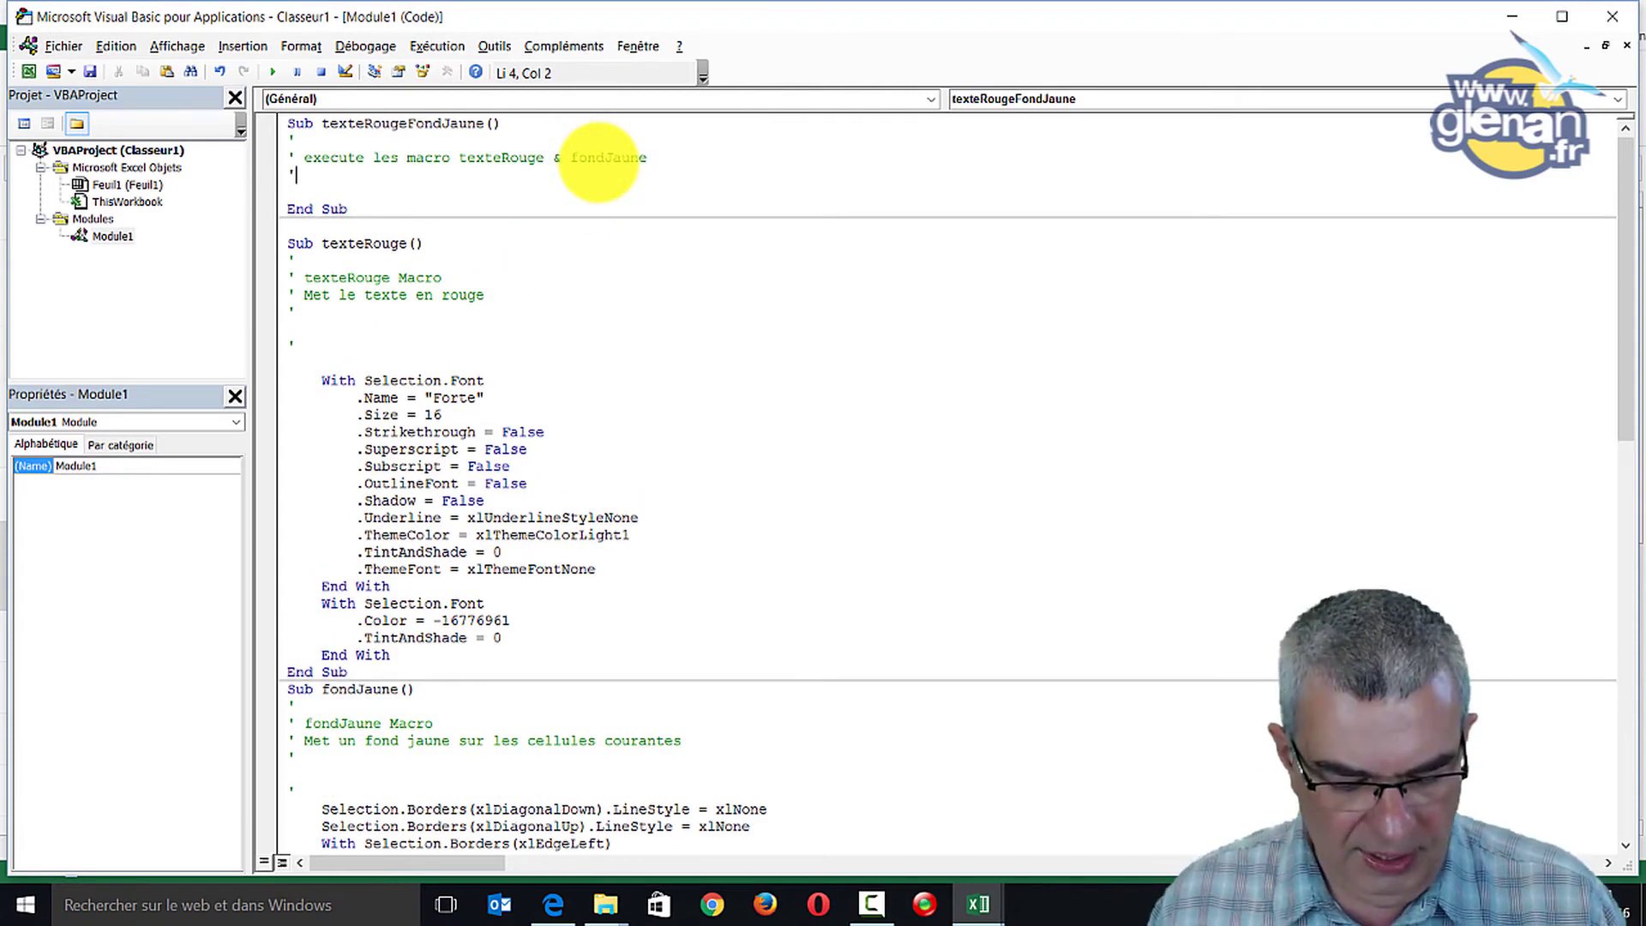
key(Return)
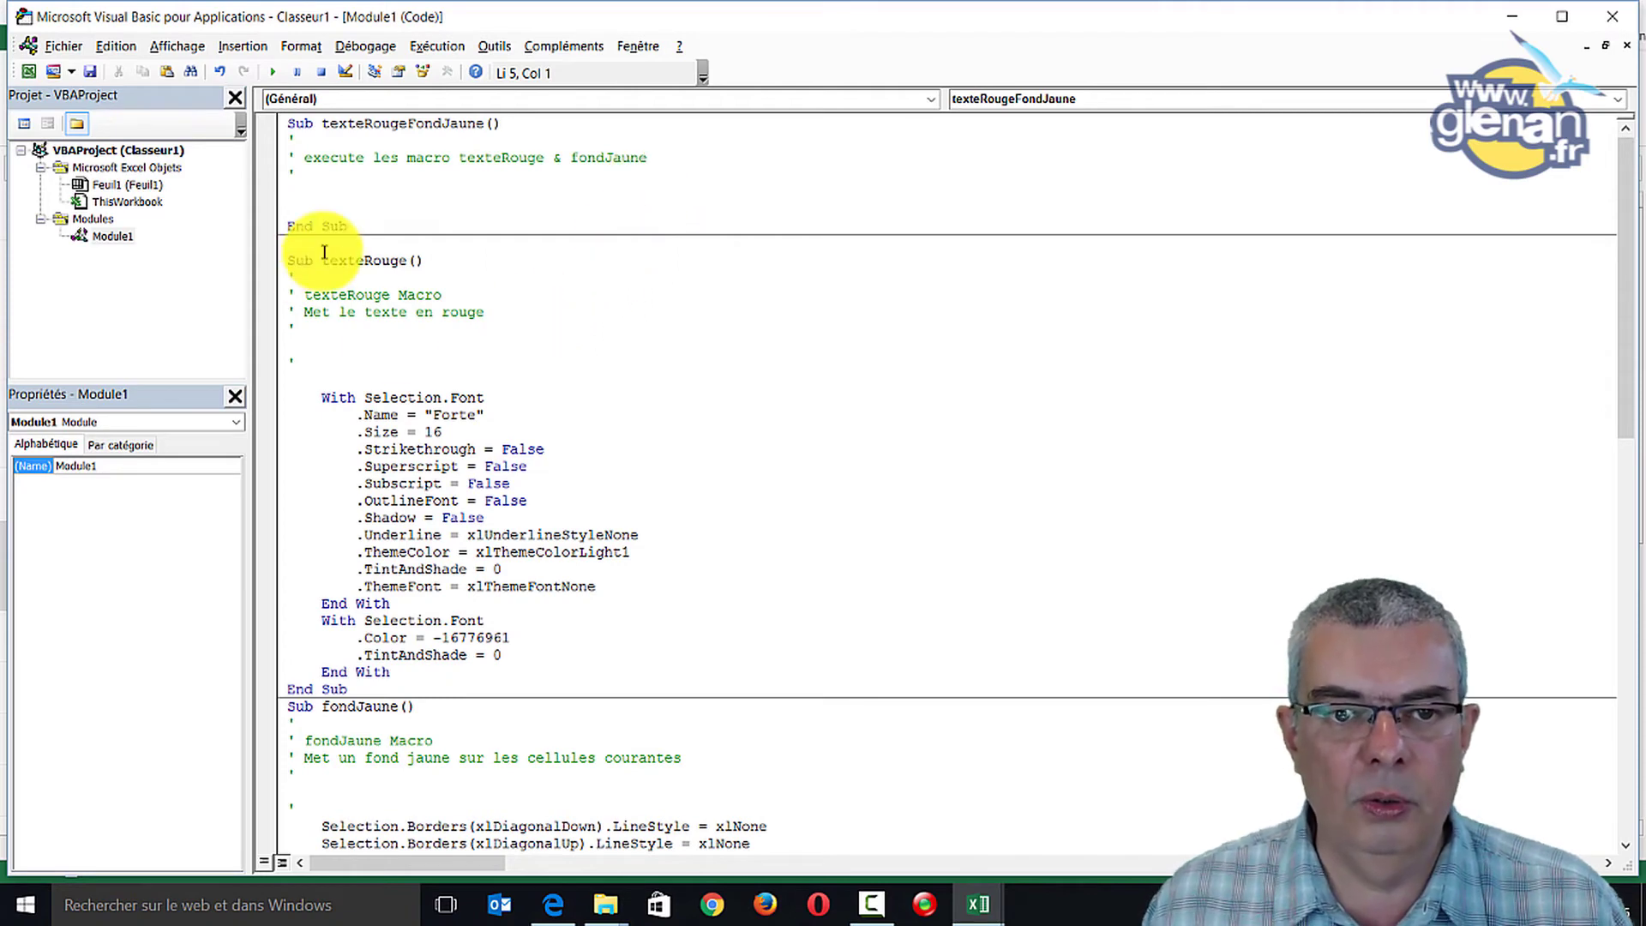
Add calls to texteRouge and fondJaune on separate lines in texteRougeFondJaune's body
double_click(364, 261)
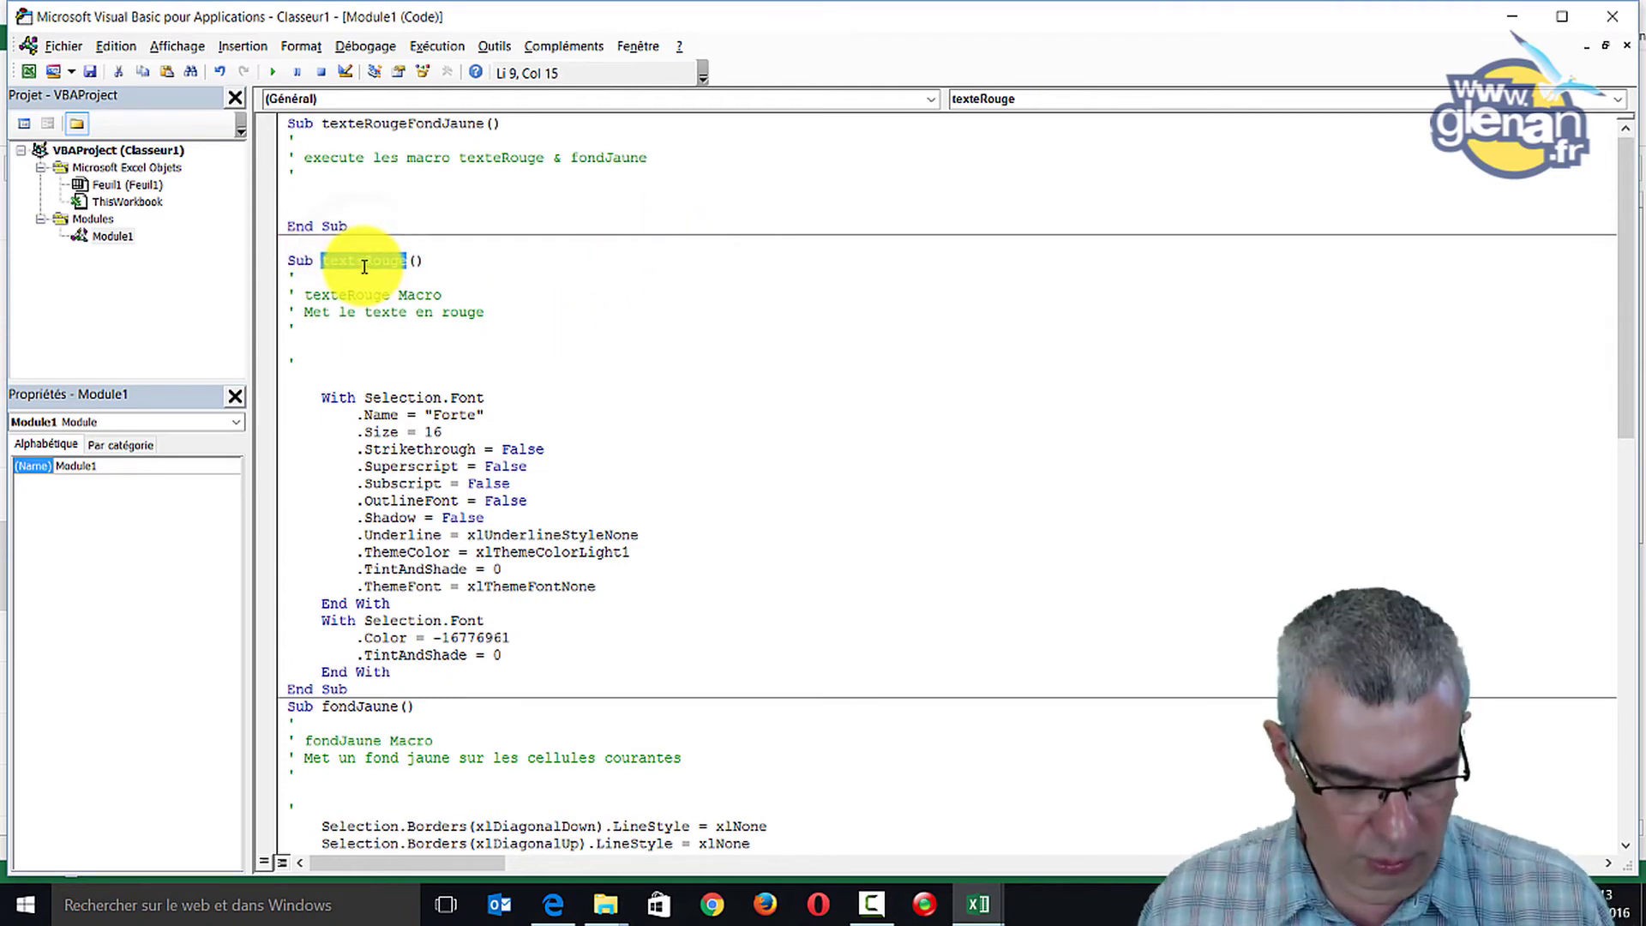
click(318, 198)
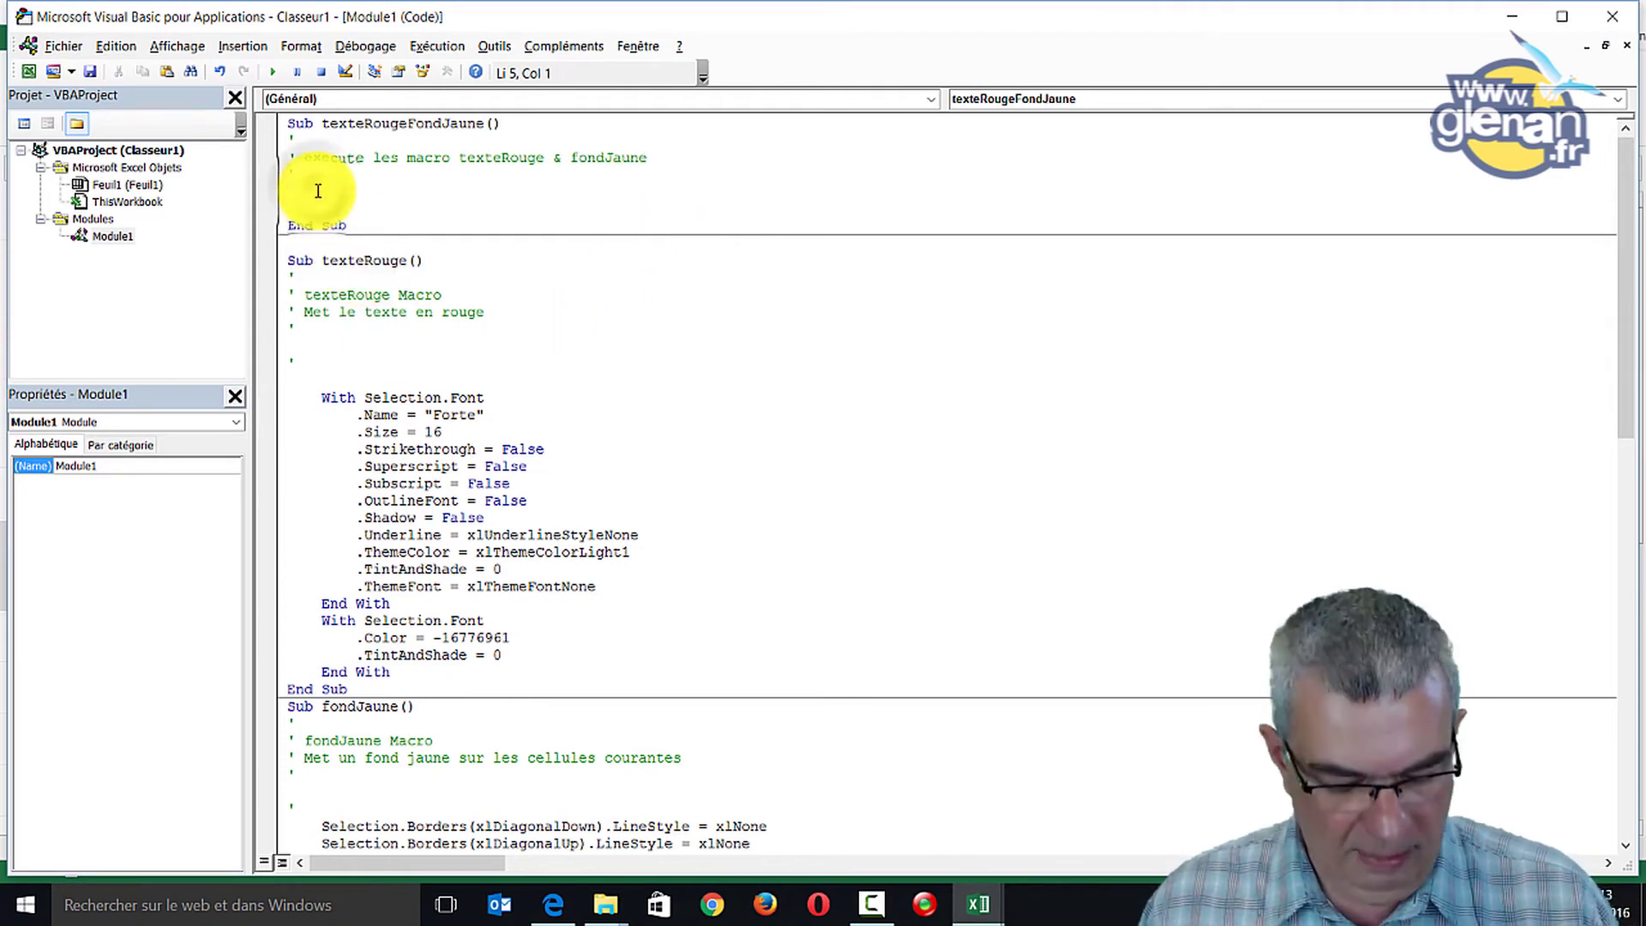
text(texteRouge)
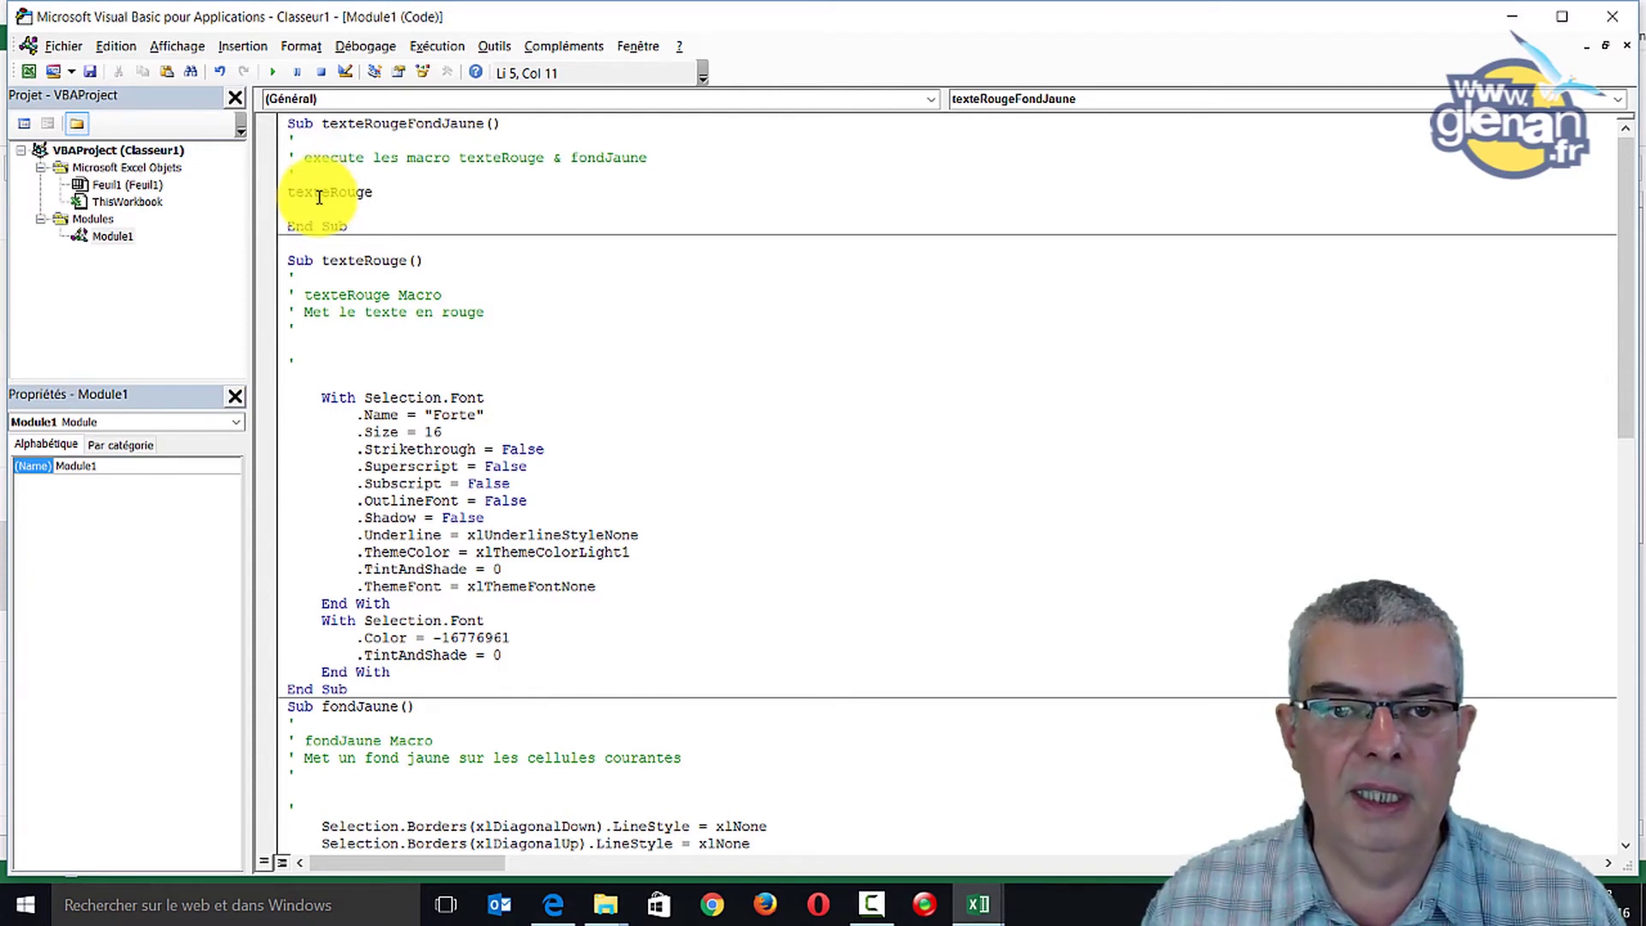
double_click(356, 705)
key(ctrl+c)
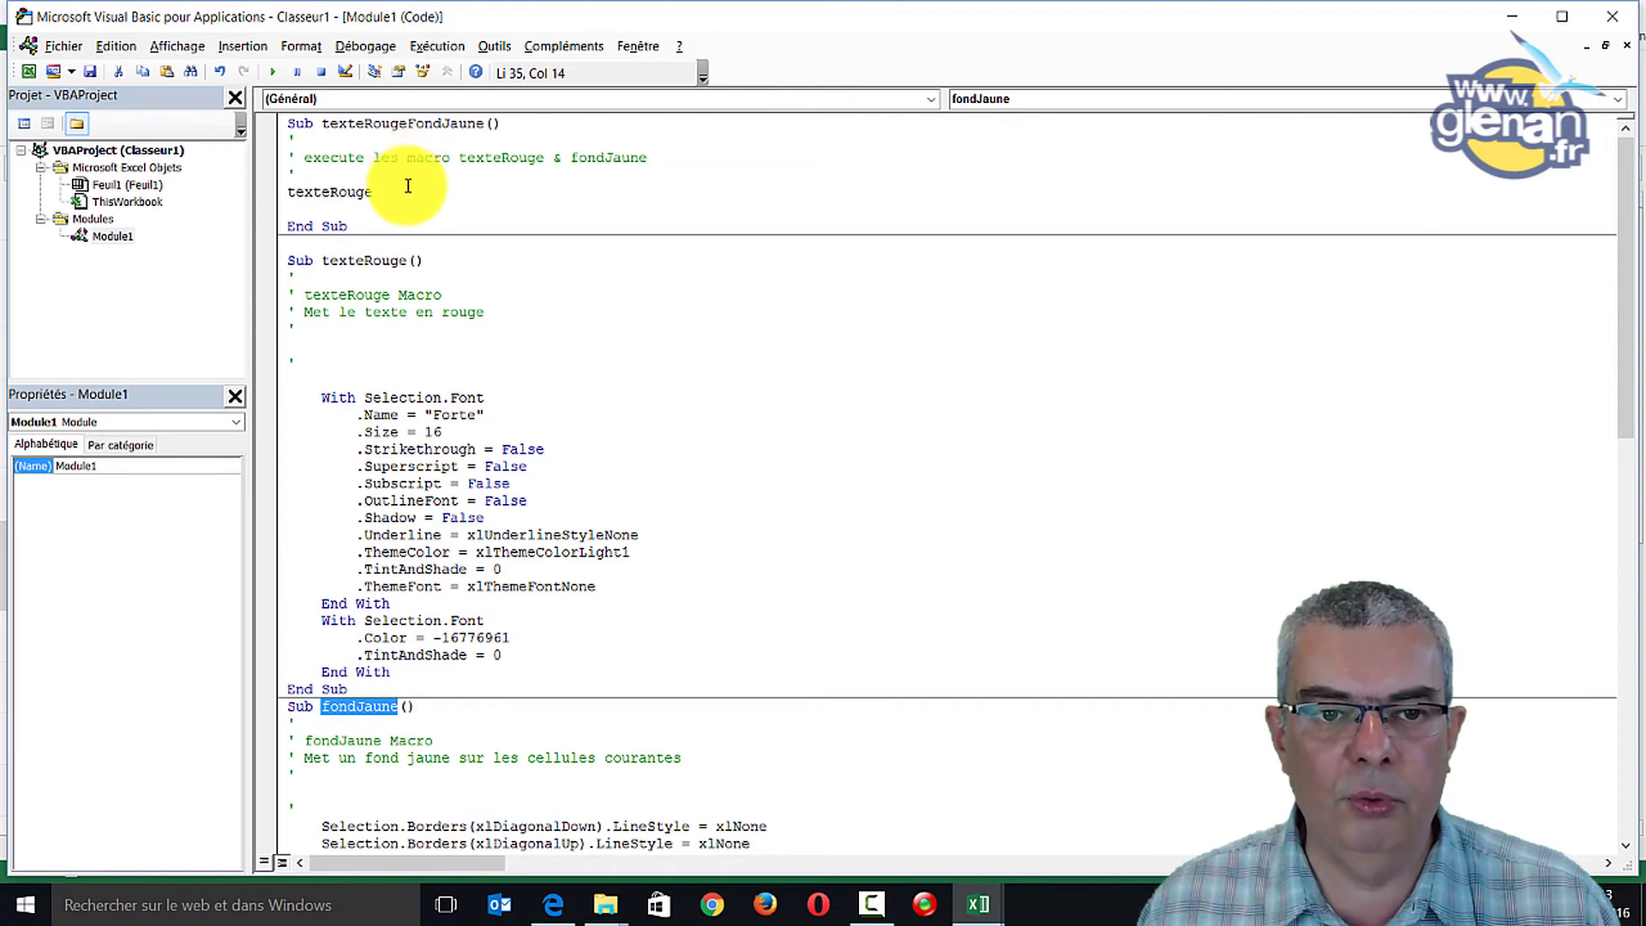
click(408, 187)
key(Return)
key(ctrl+v)
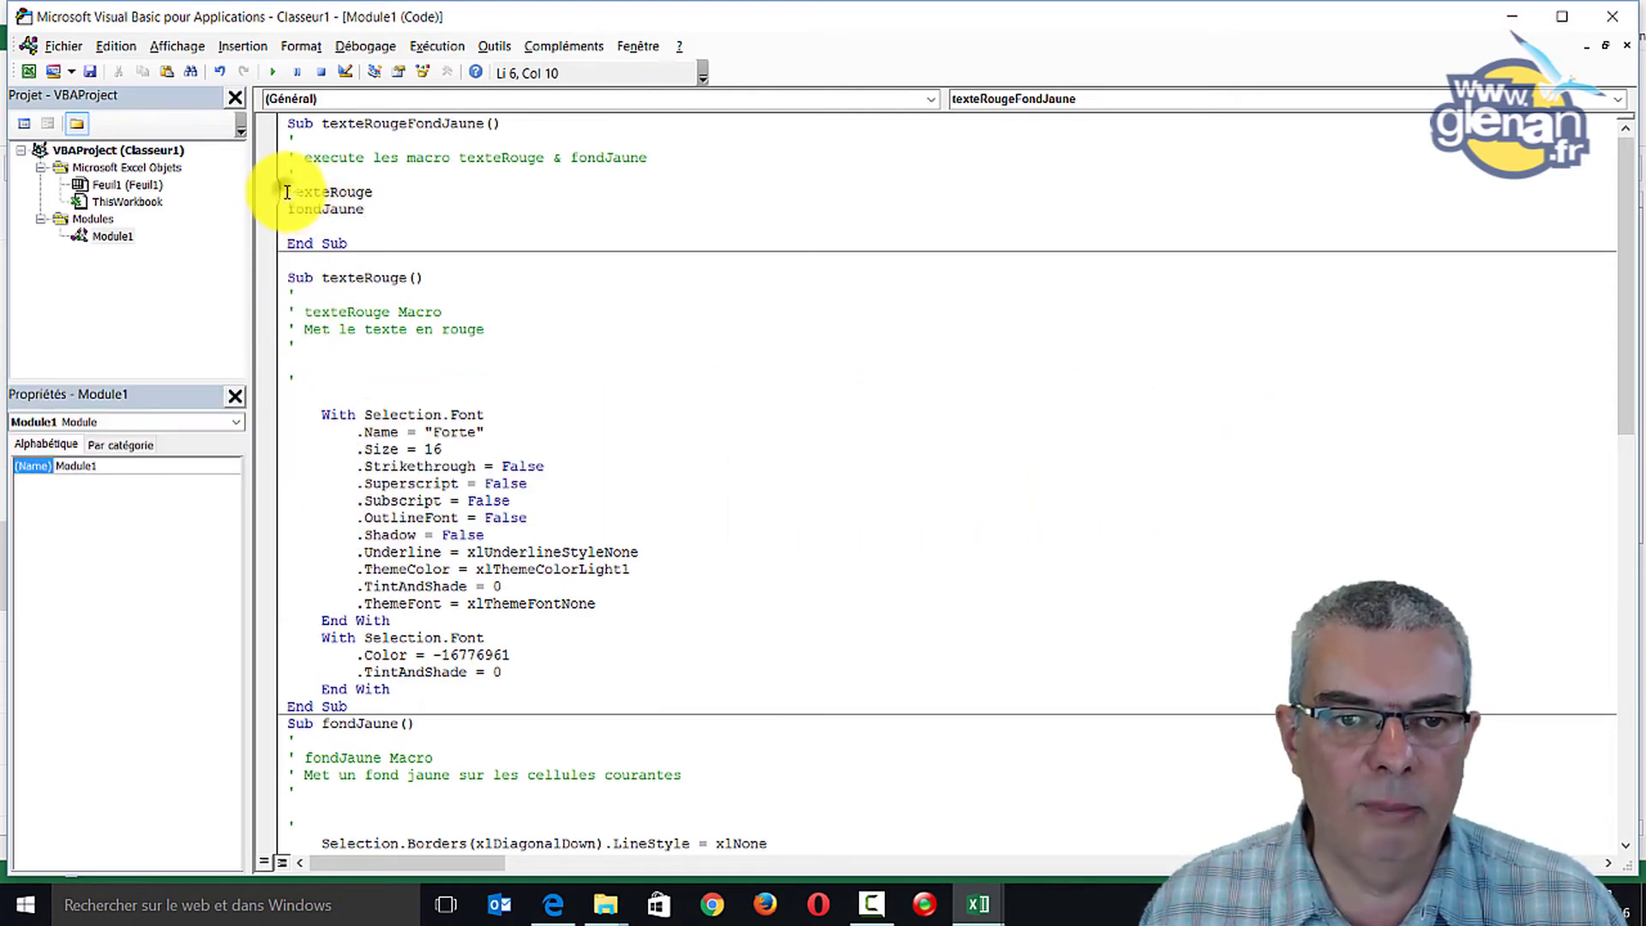
Indent both macro calls with a tab, then look through the fondJaune code
click(288, 192)
key(Tab)
click(288, 209)
key(Tab)
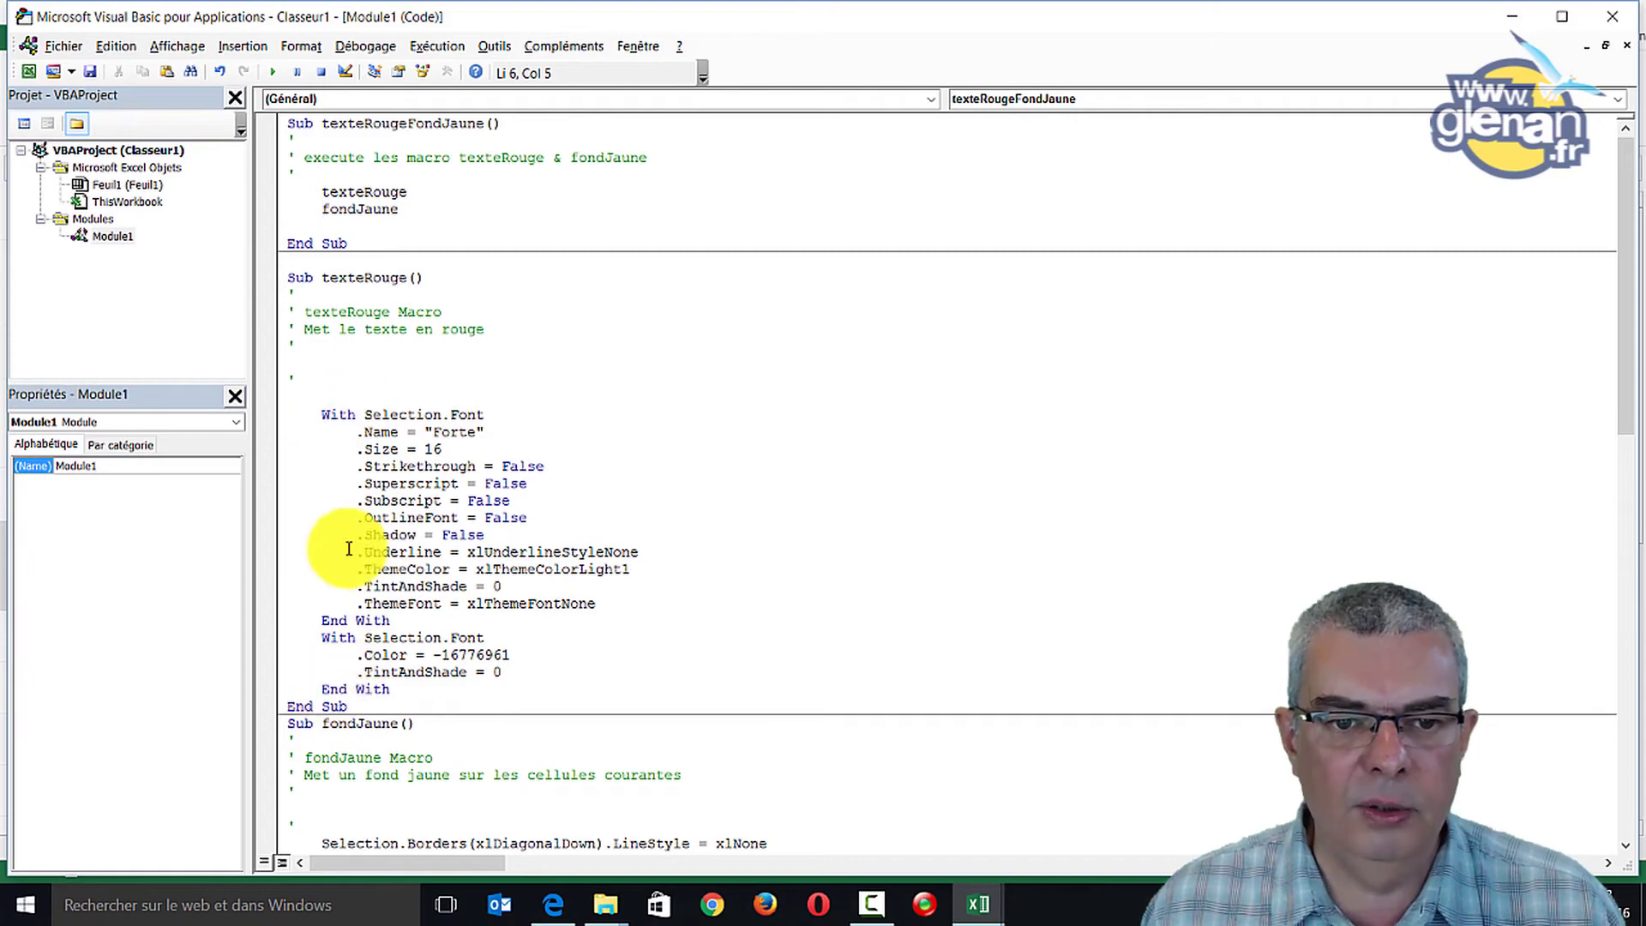
scroll(583, 465, down, 5)
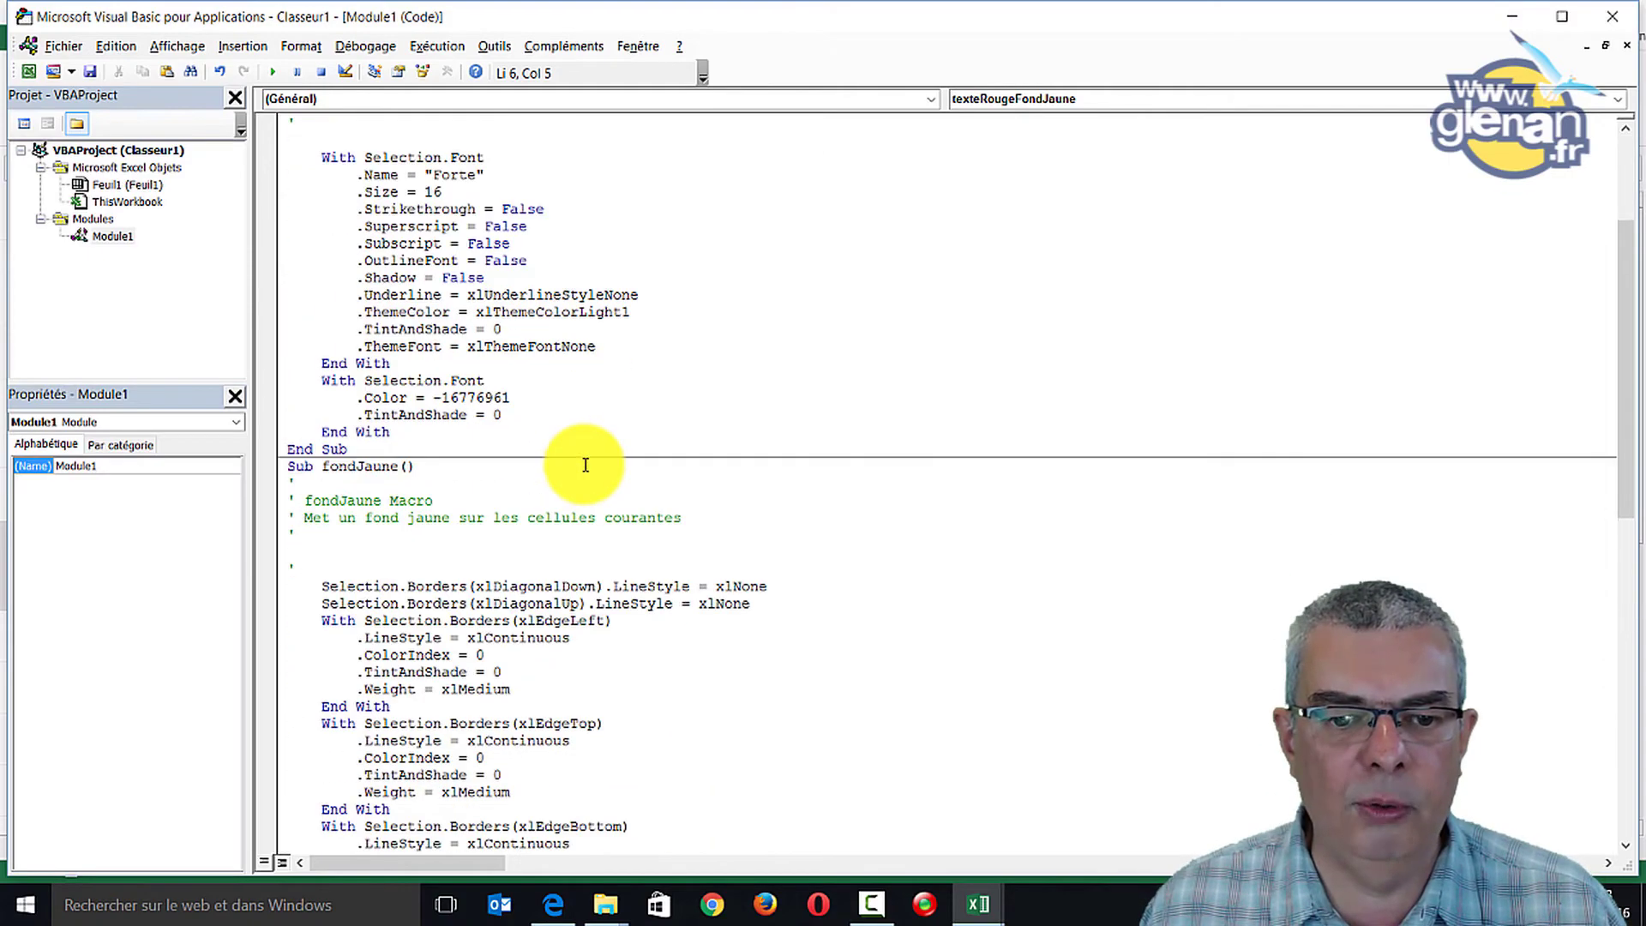
scroll(585, 466, down, 1)
scroll(586, 466, down, 4)
scroll(585, 466, down, 4)
scroll(586, 465, down, 4)
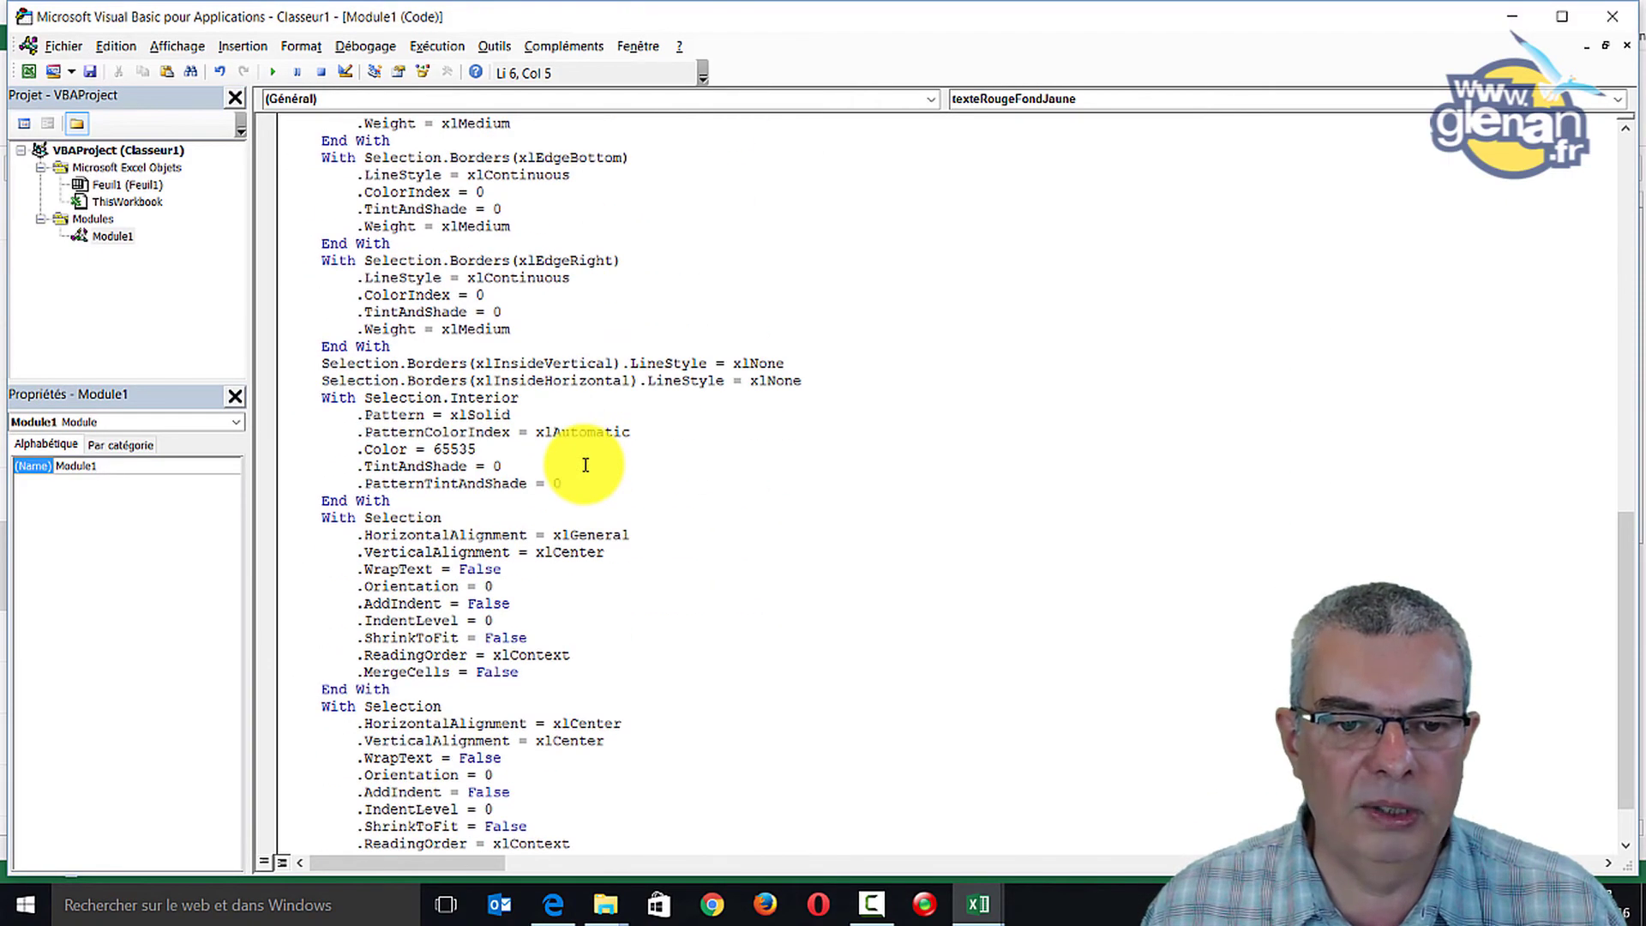
scroll(584, 466, up, 1)
scroll(584, 466, up, 1)
scroll(584, 466, up, 14)
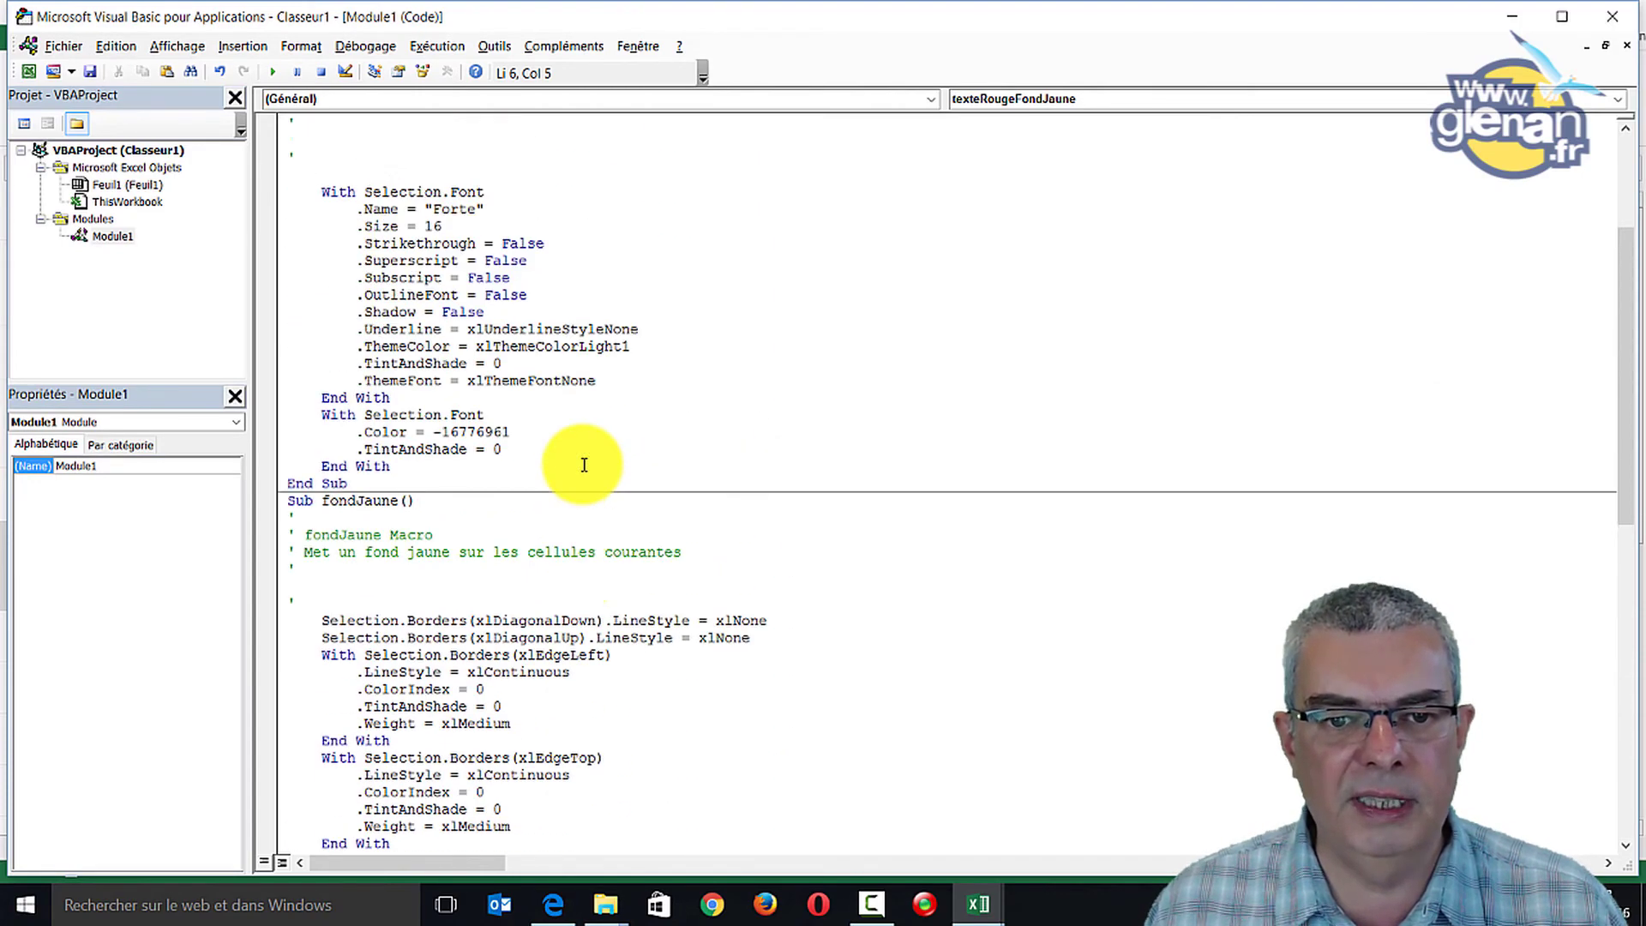
scroll(584, 465, up, 4)
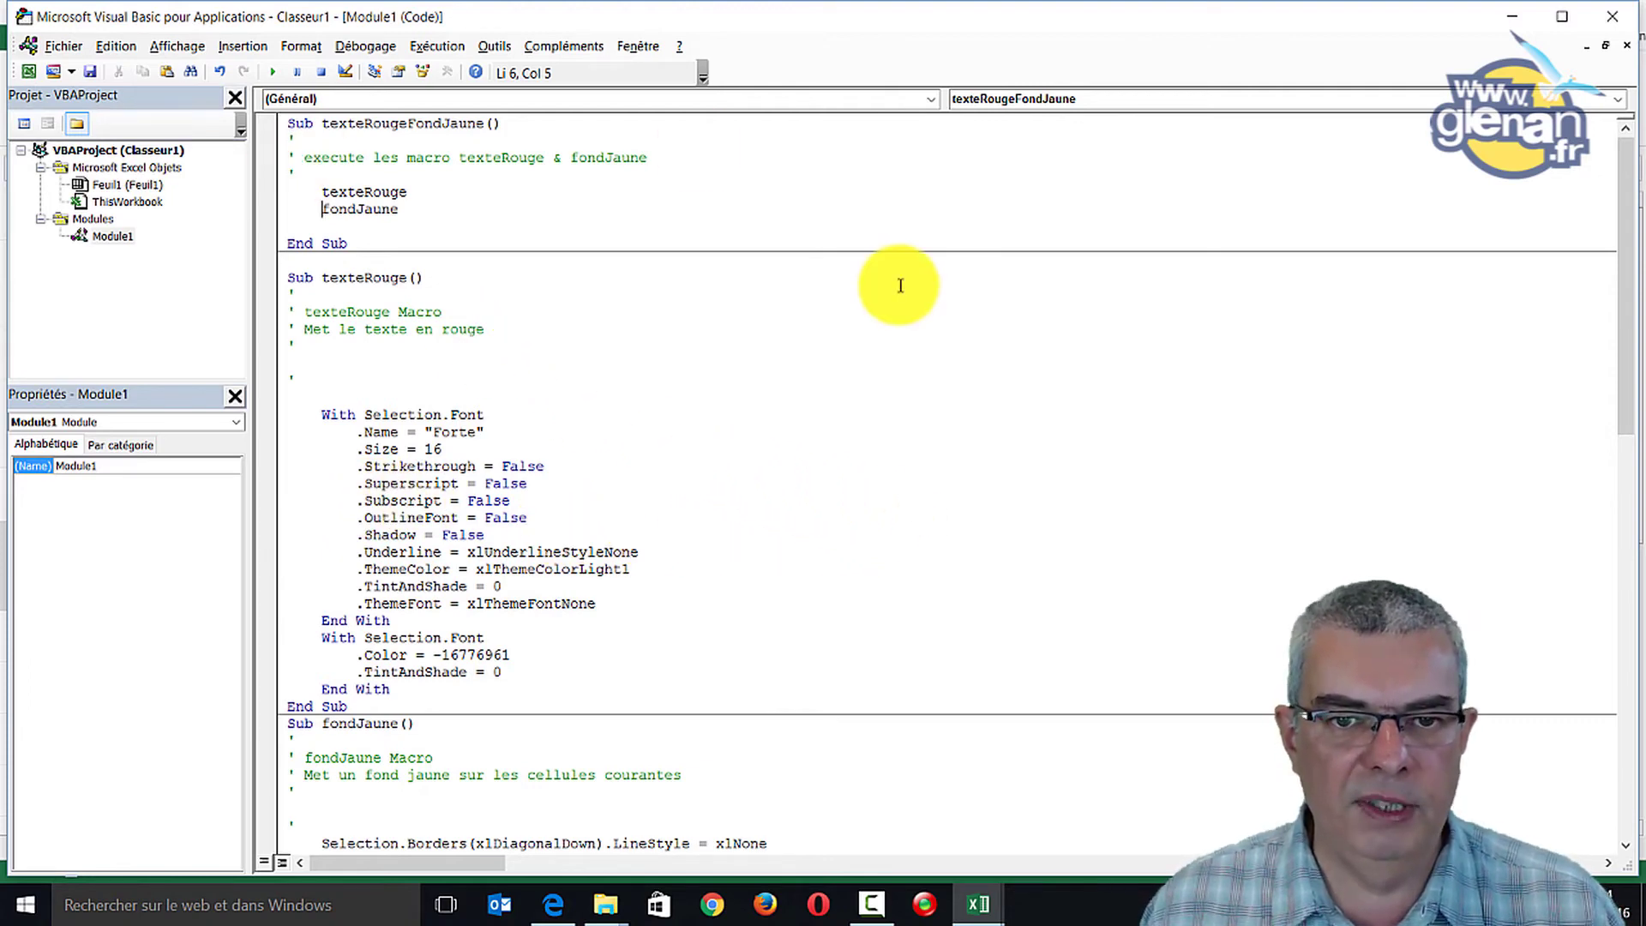
Close the VBA editor, reopen it with Développeur > Visual Basic, then close it again
click(1613, 17)
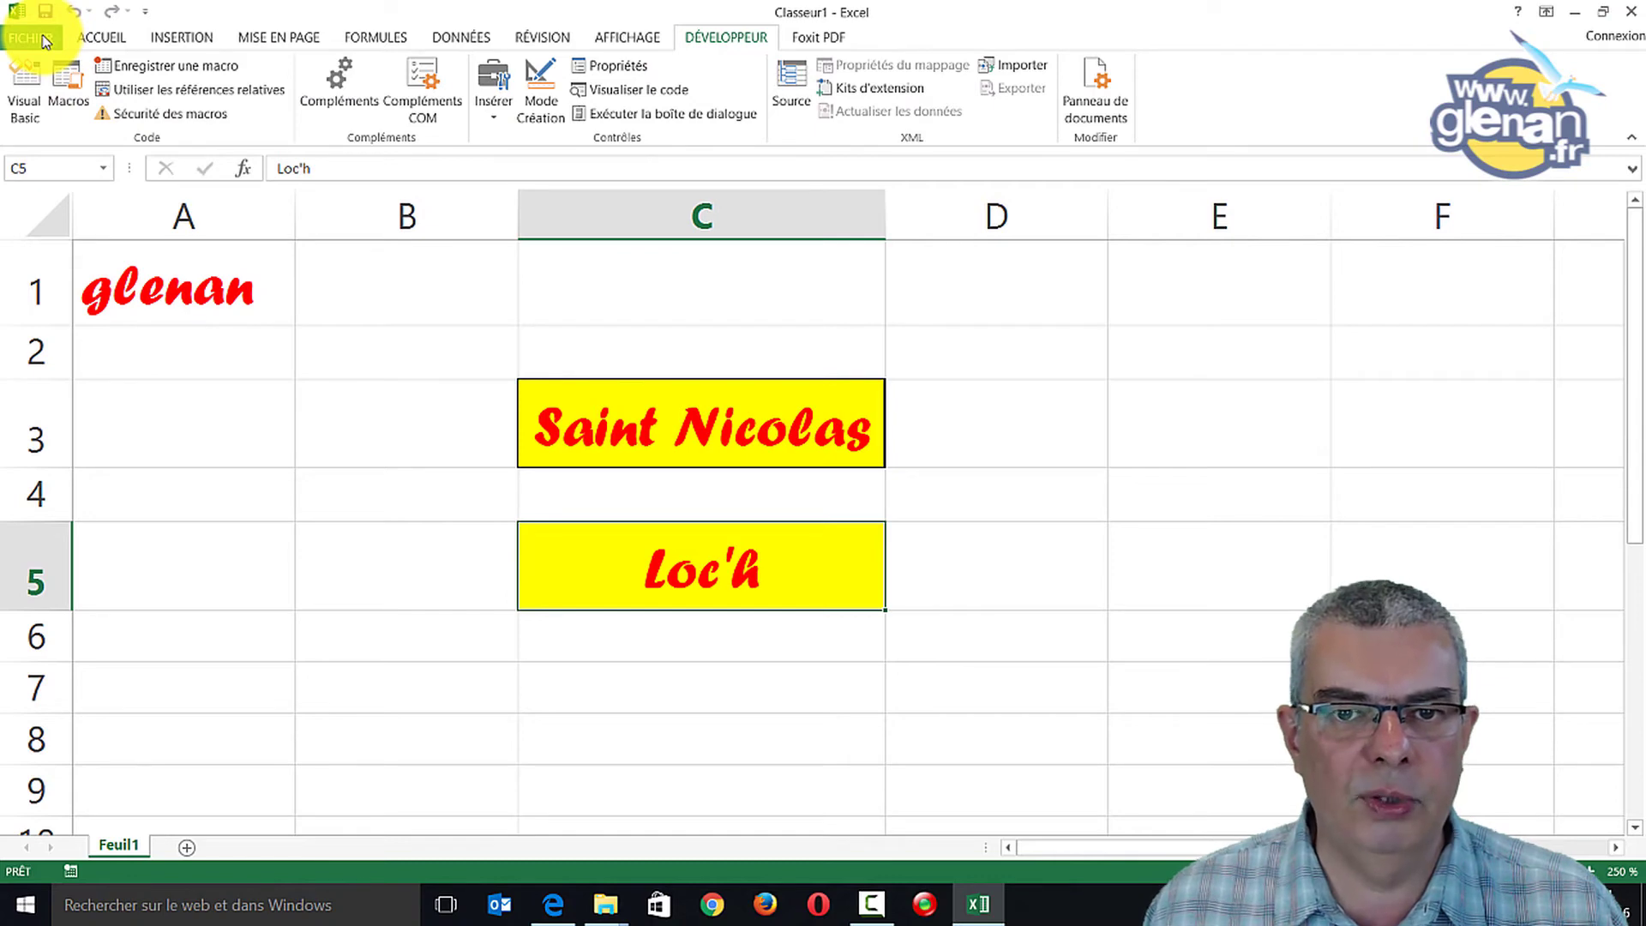
click(30, 95)
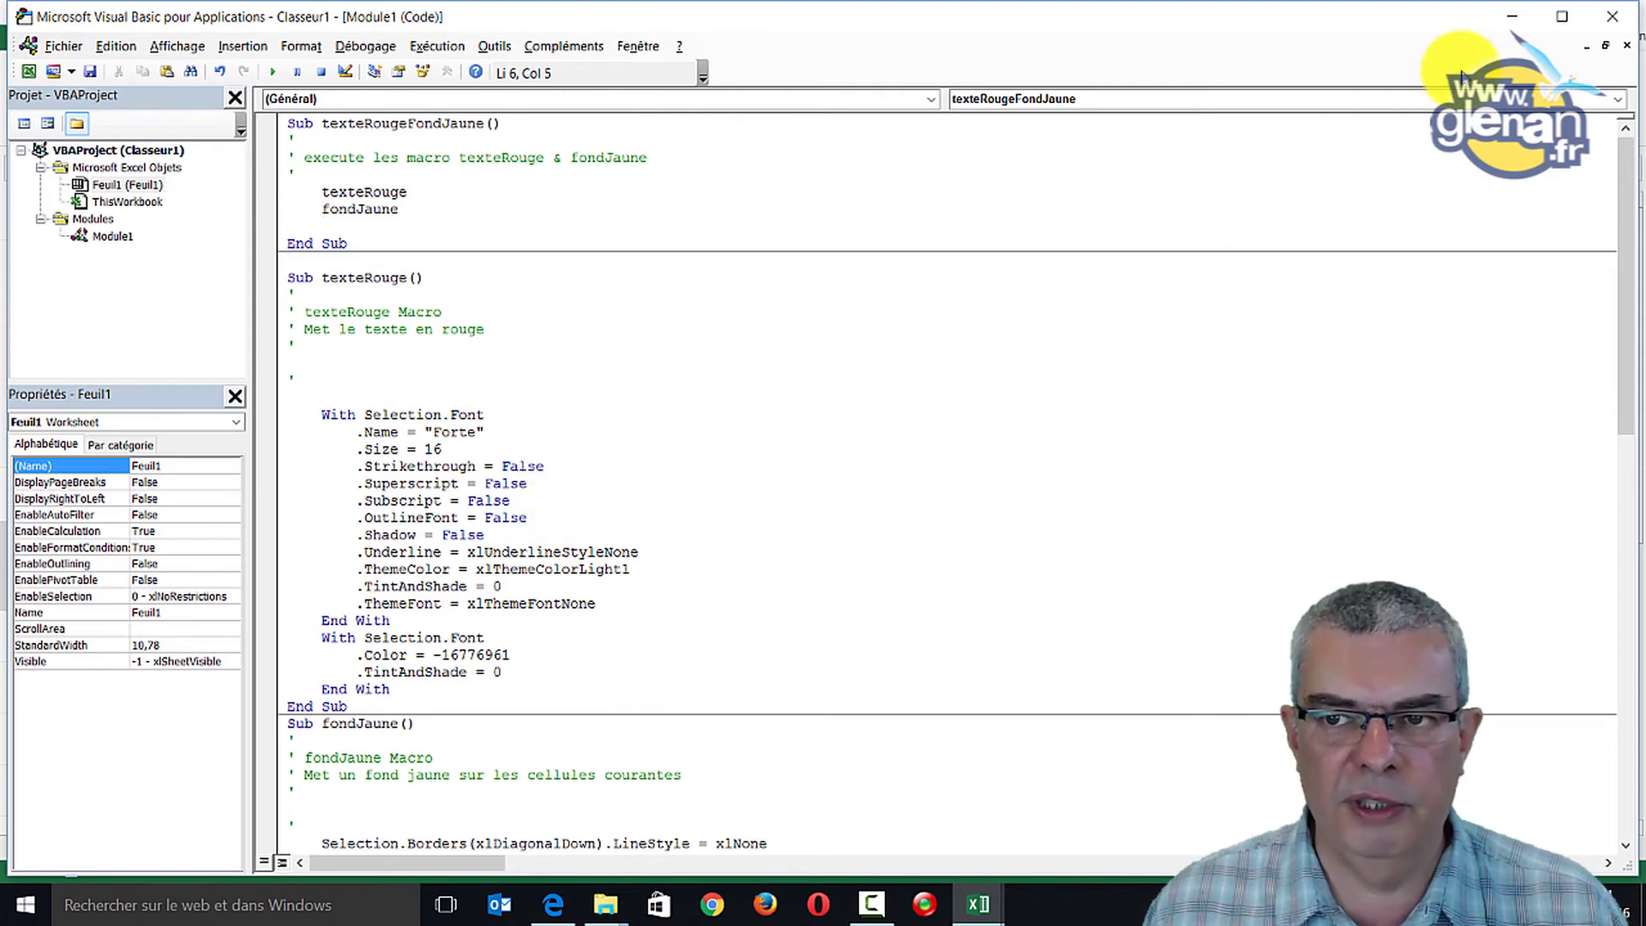
click(1608, 24)
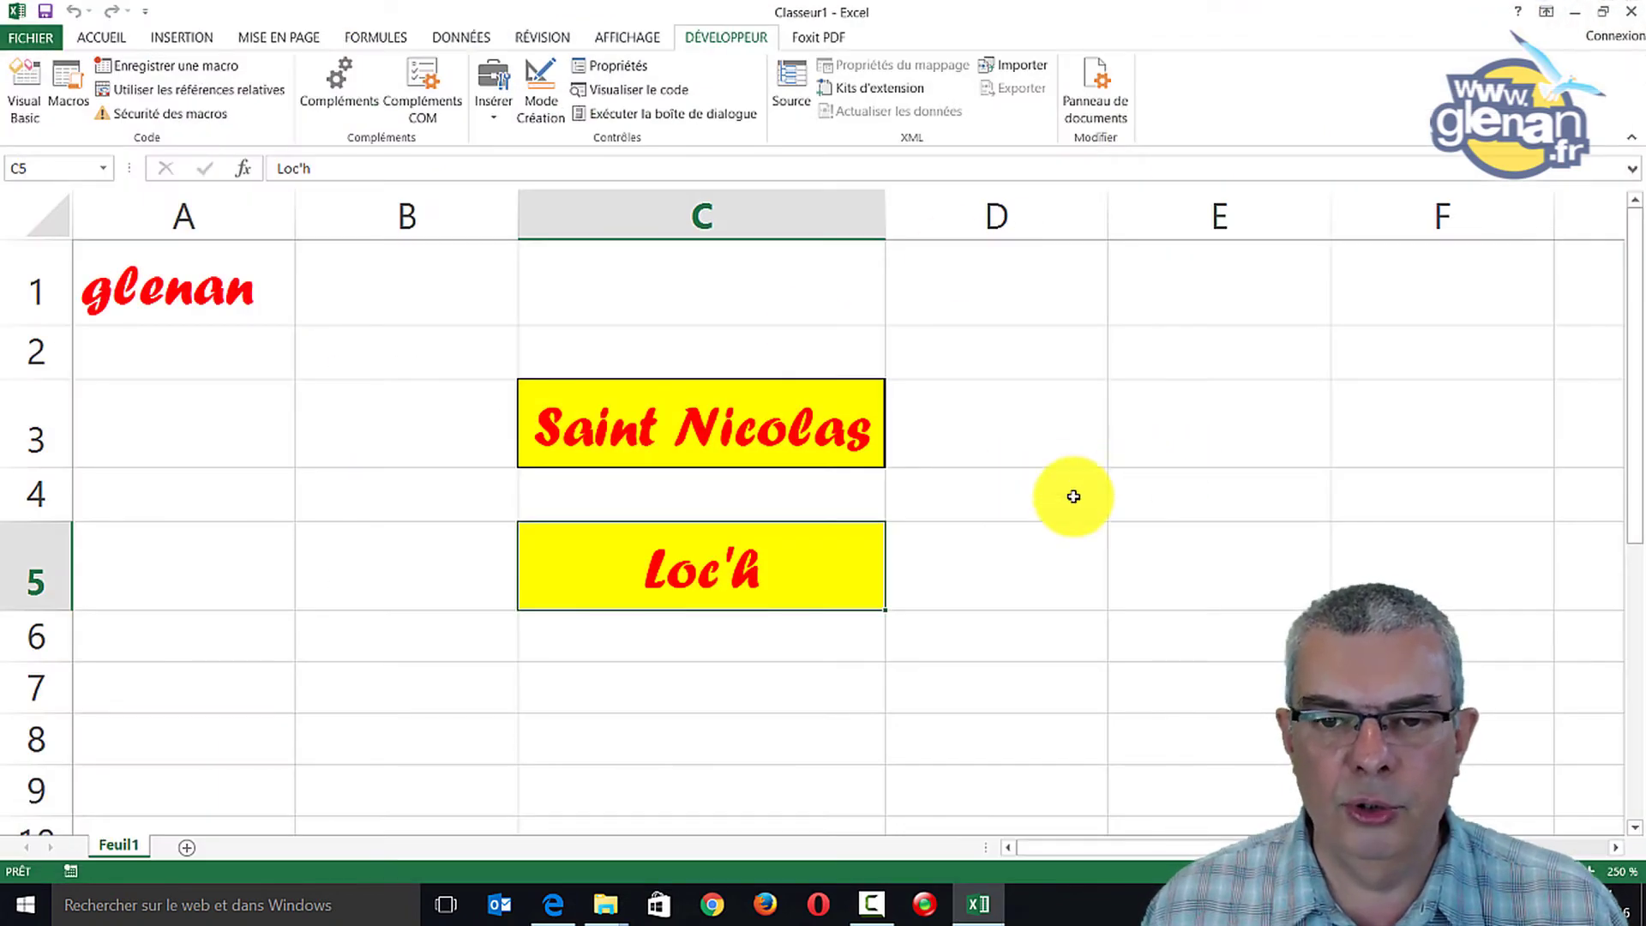
Enter 'Fort Cigogne' in cell B7
click(338, 683)
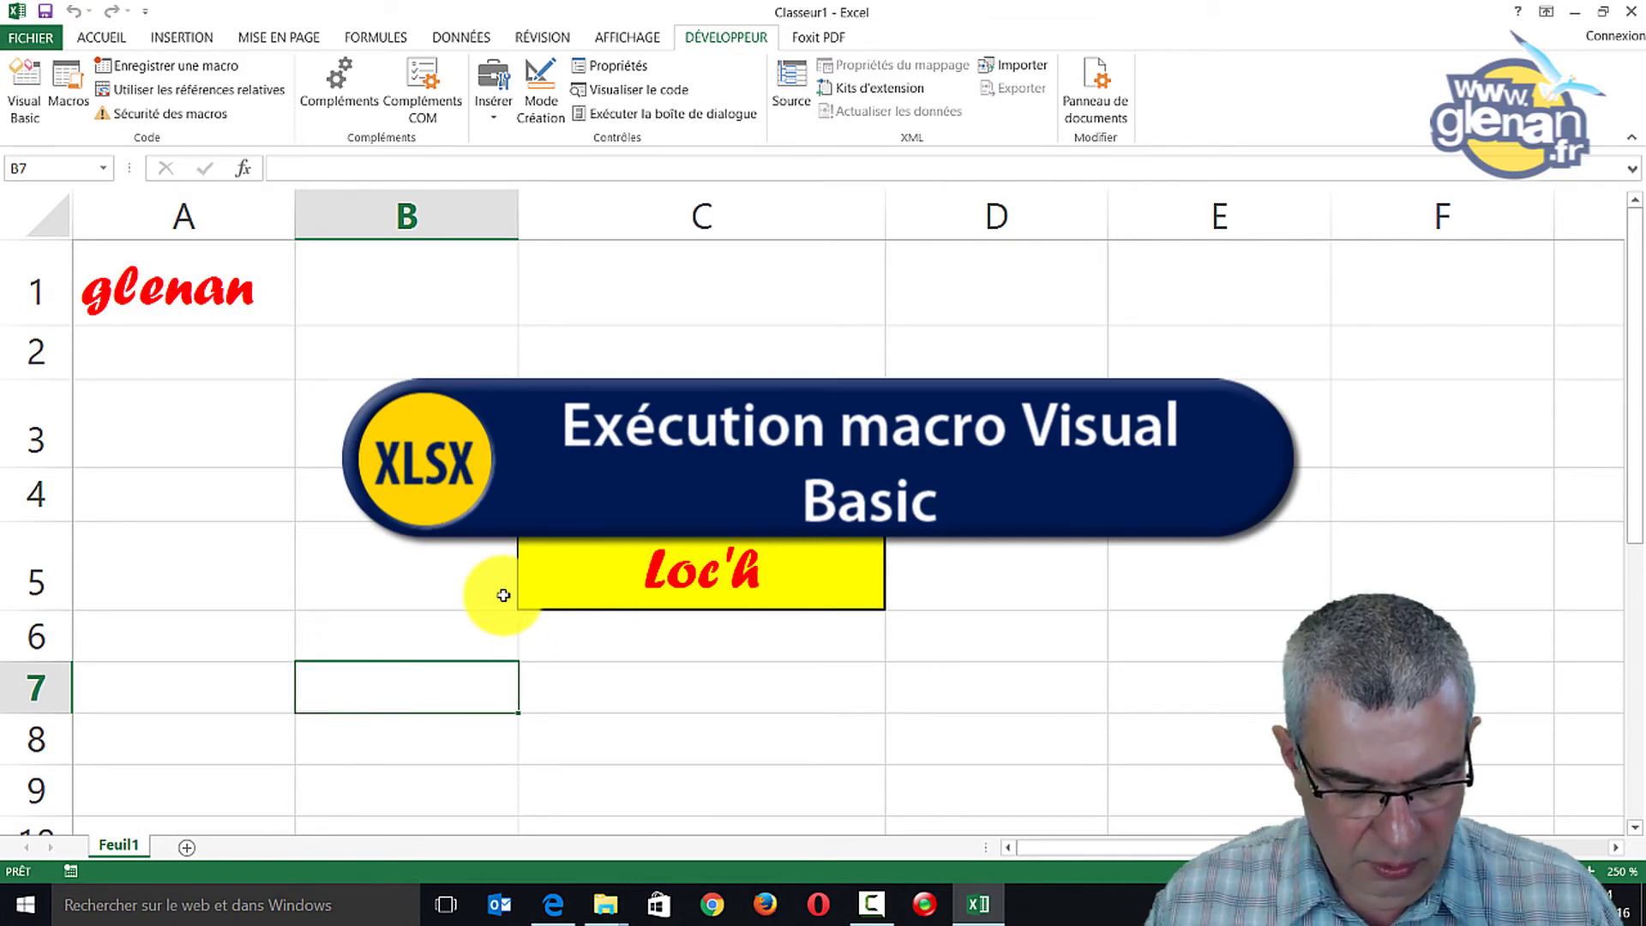
text(Fort )
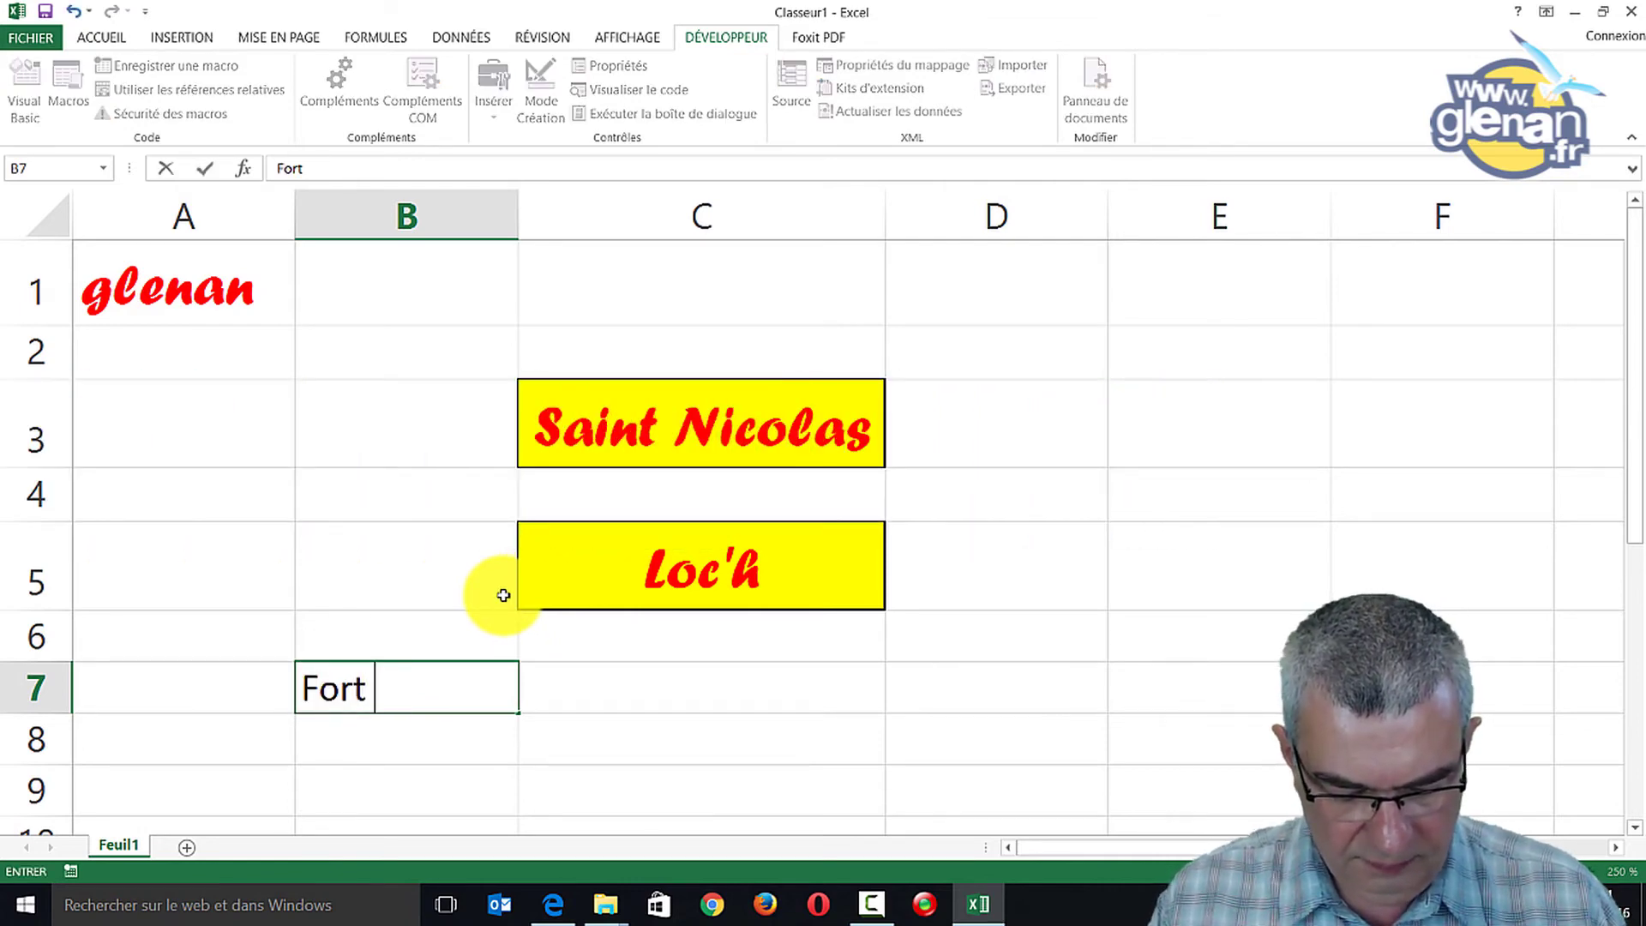
text(Cigogne)
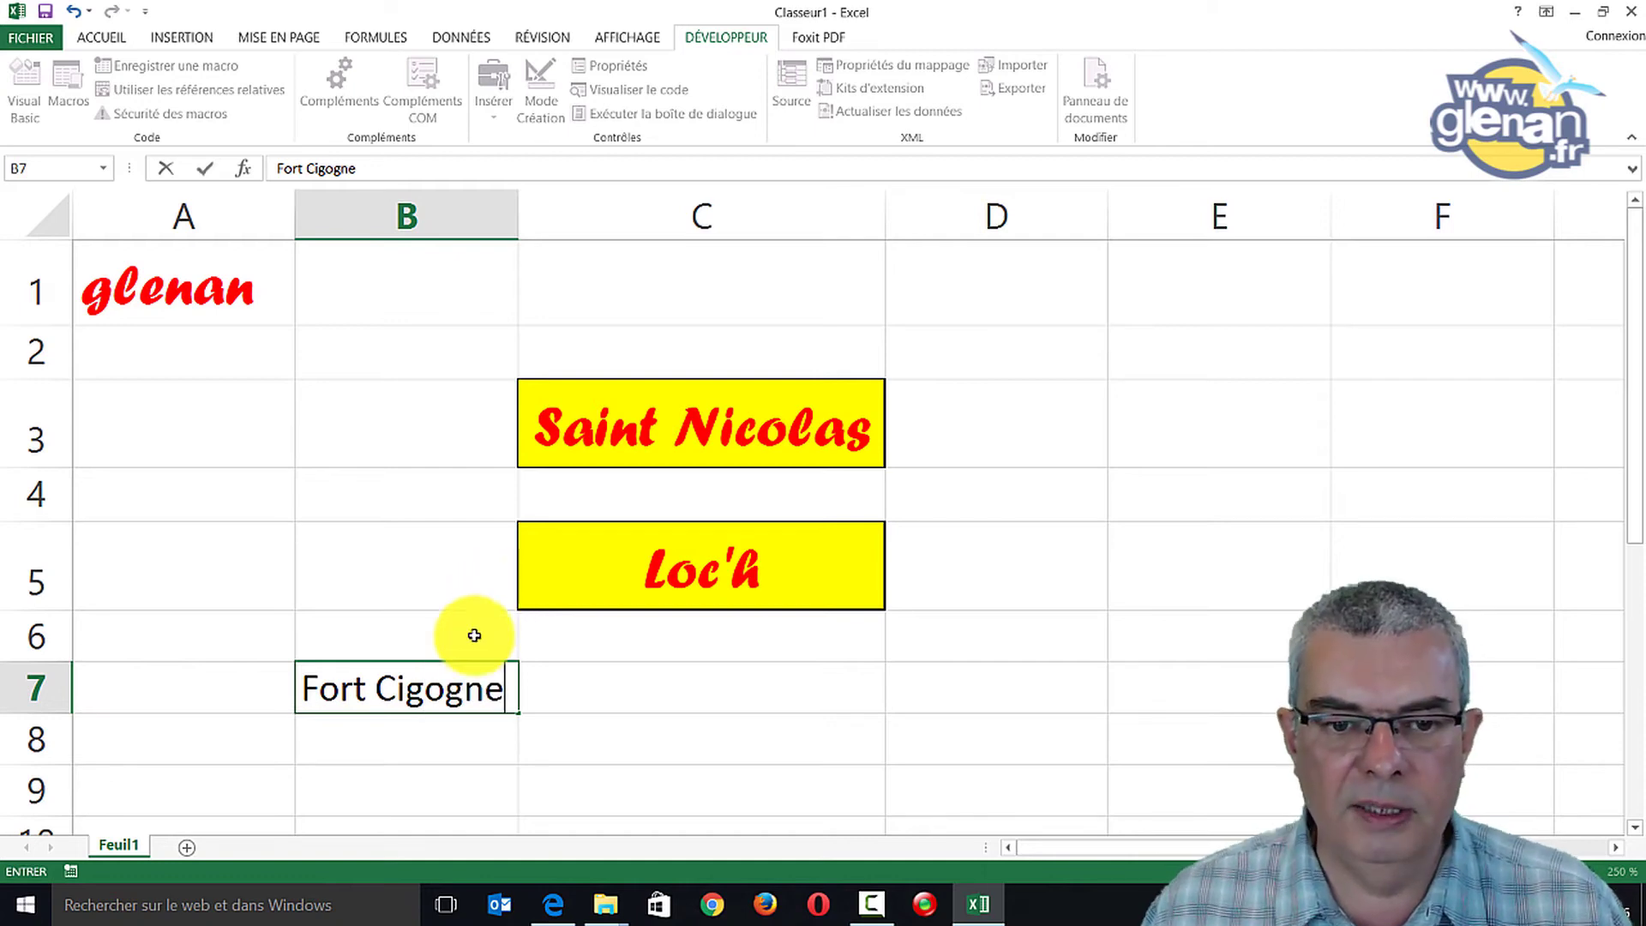
click(471, 643)
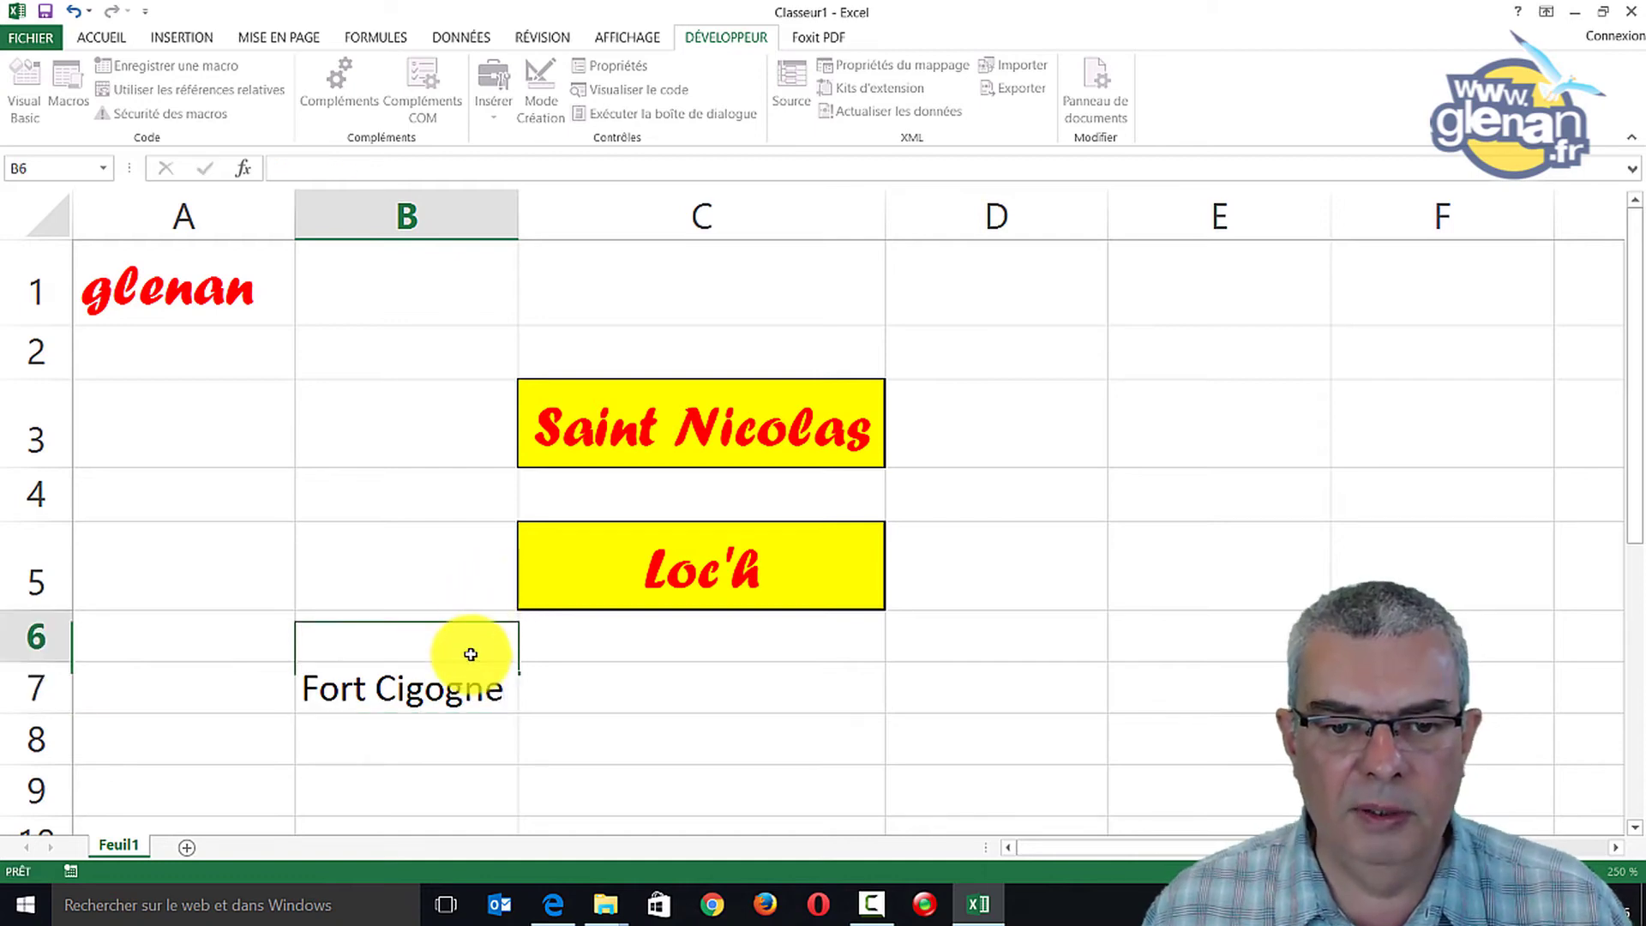
click(477, 680)
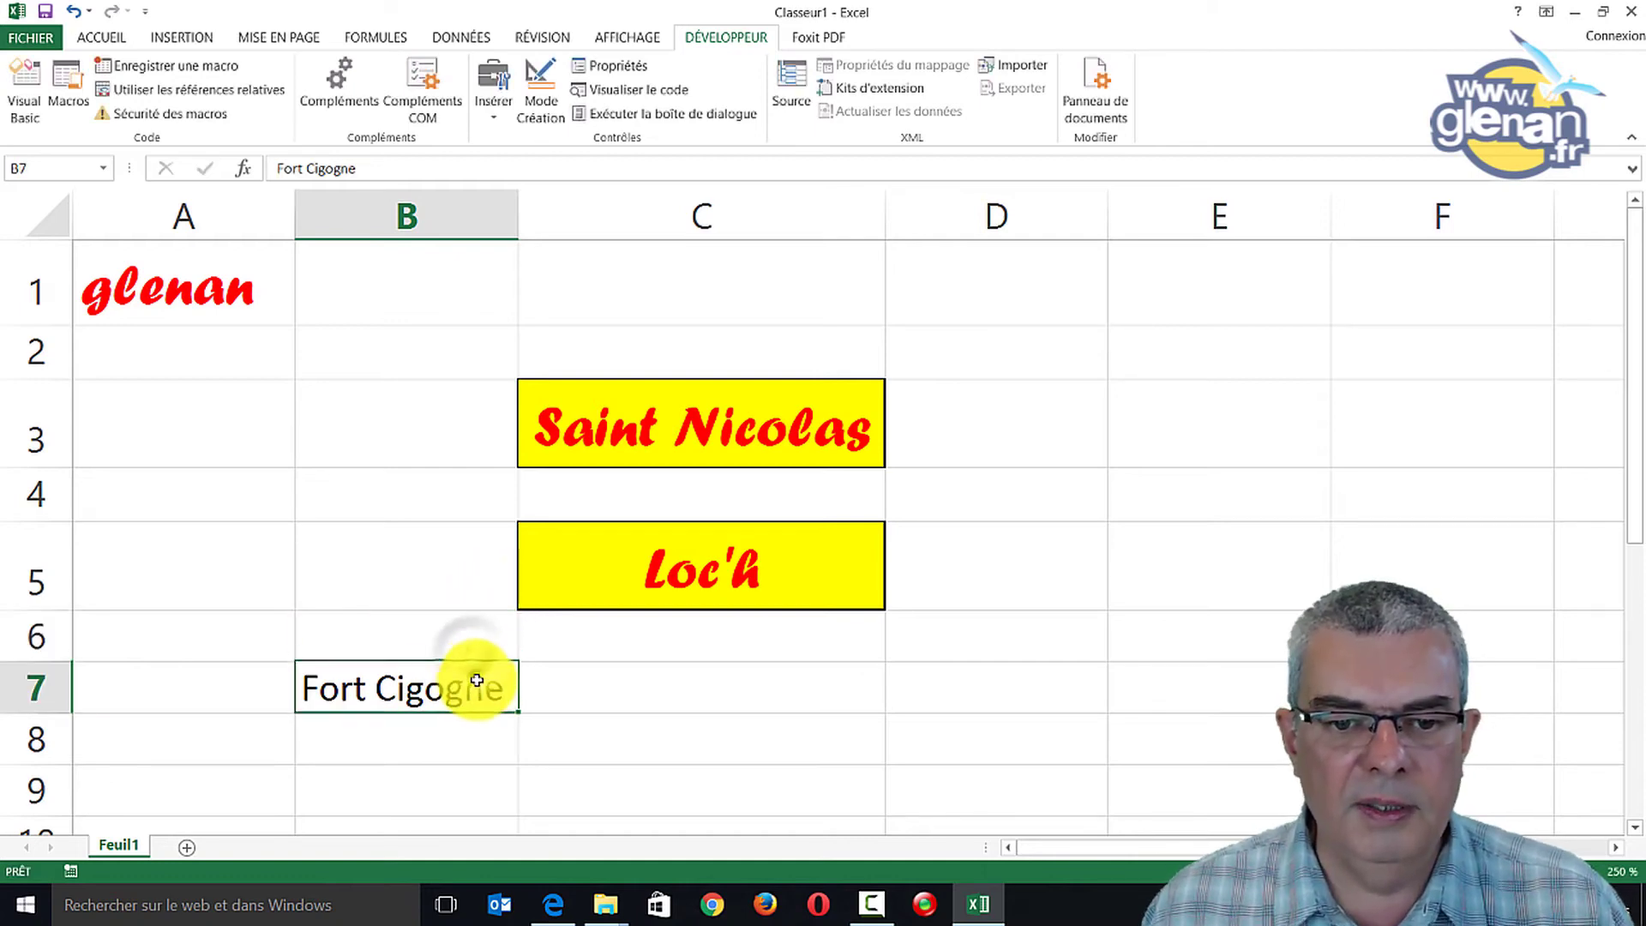
Run the texteRougeFondJaune macro on B7 to make it red on yellow
click(68, 83)
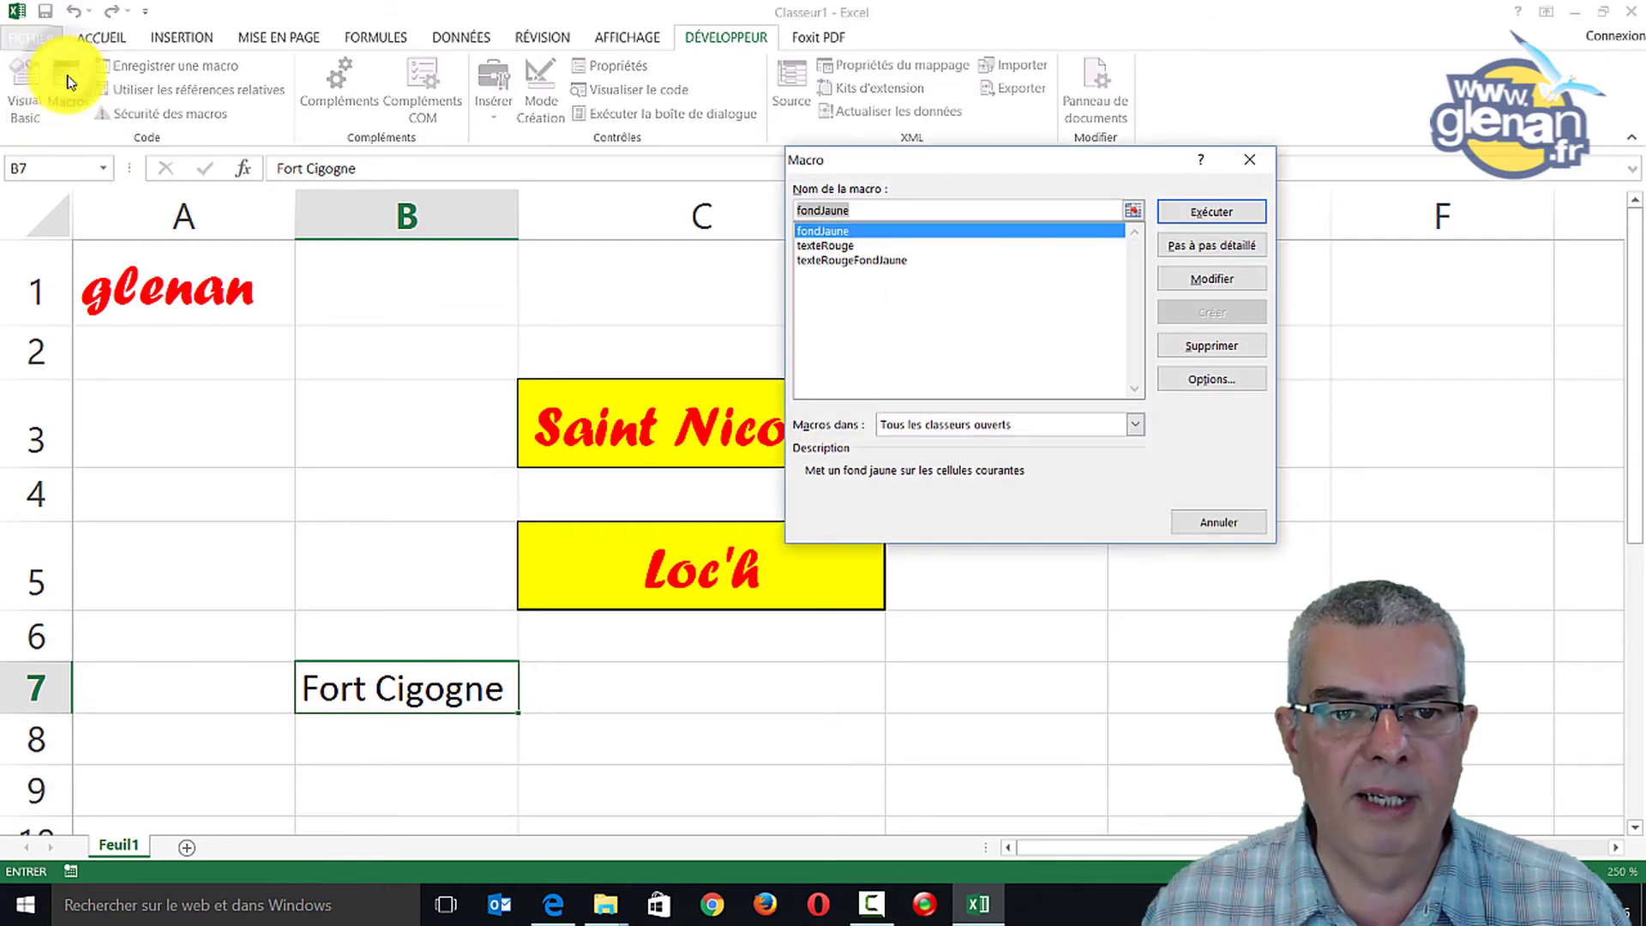
click(837, 261)
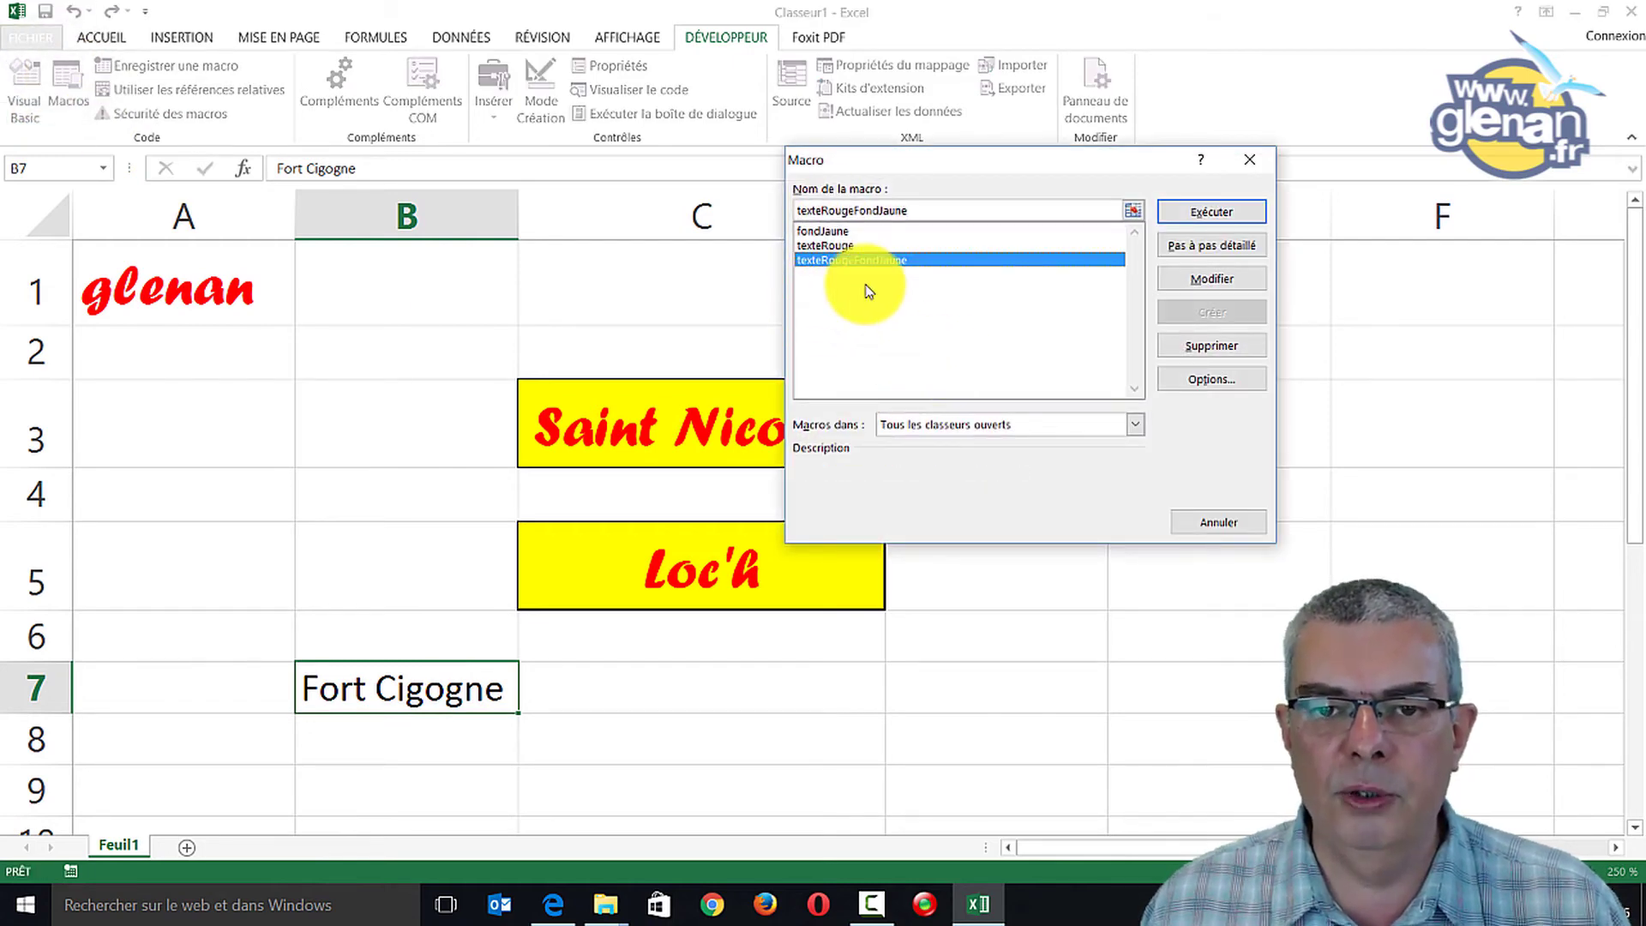
click(1214, 214)
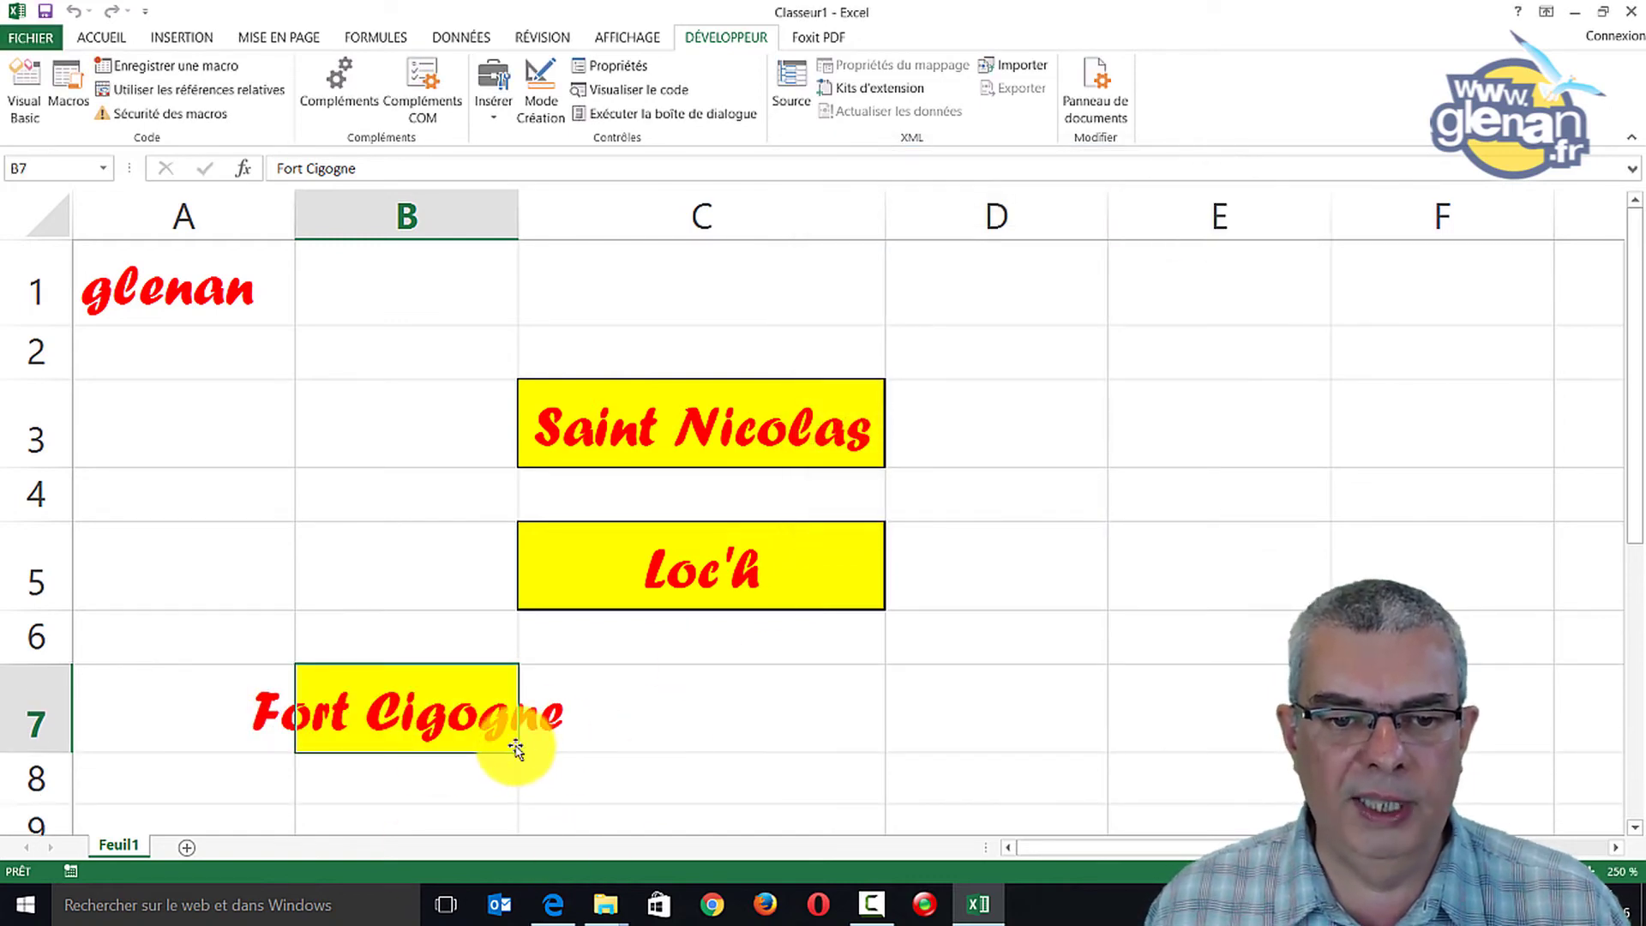
Autofit column B so 'Fort Cigogne' fits fully inside its cell
double_click(517, 224)
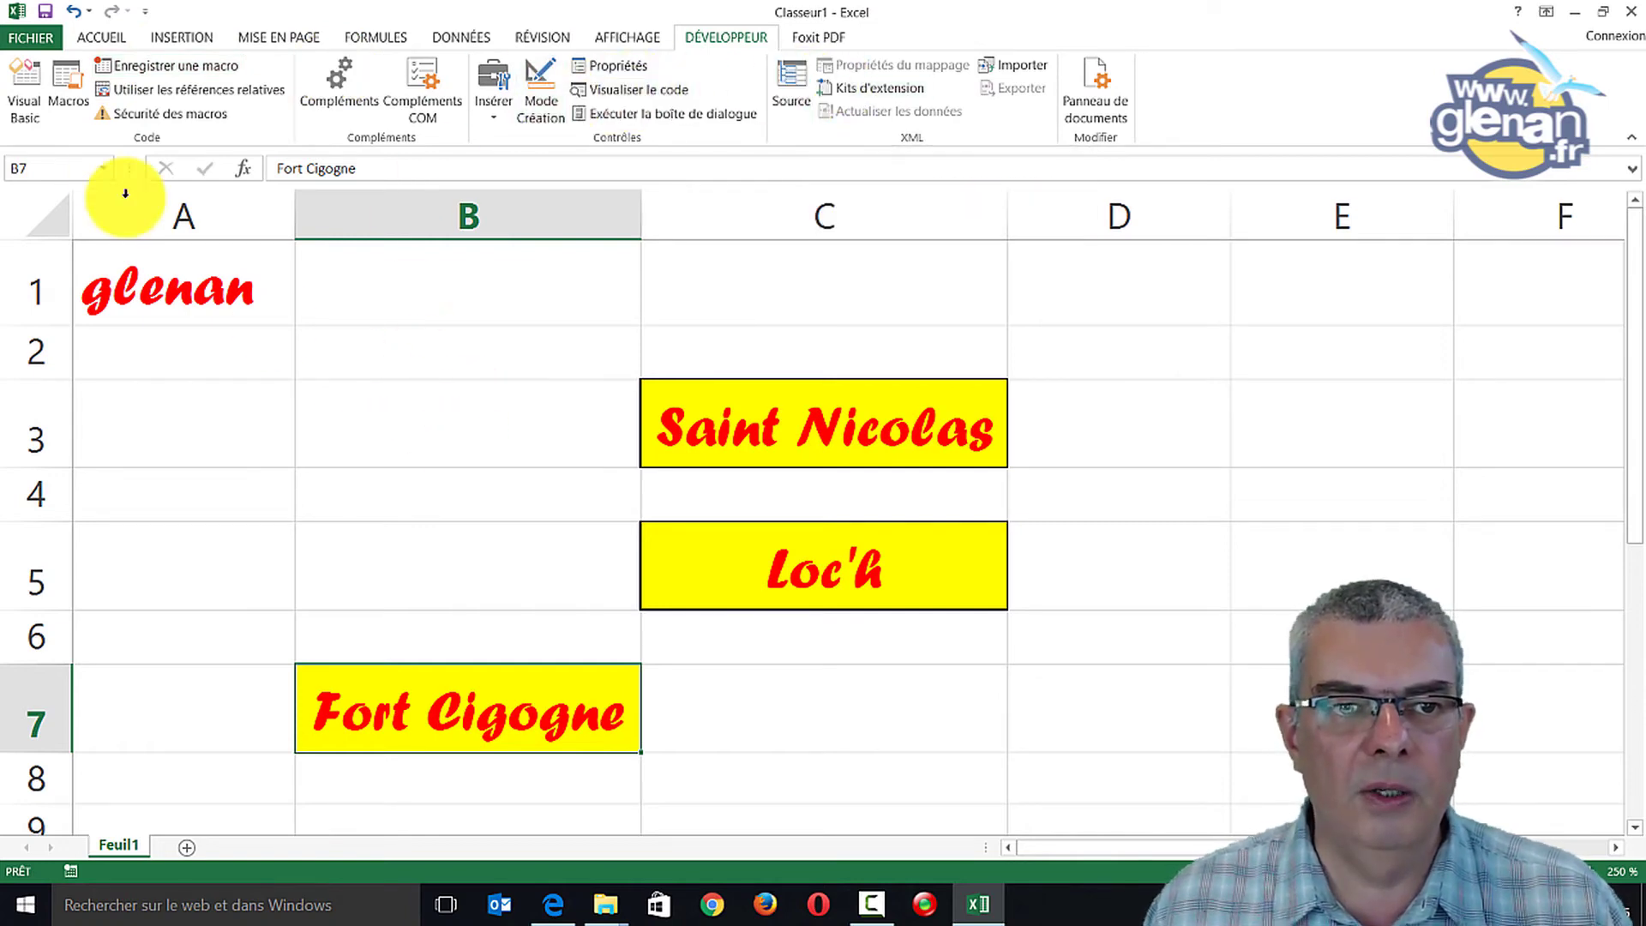
In Options > Personnaliser le ruban, add a Nouvel onglet with its Nouveau groupe
click(26, 39)
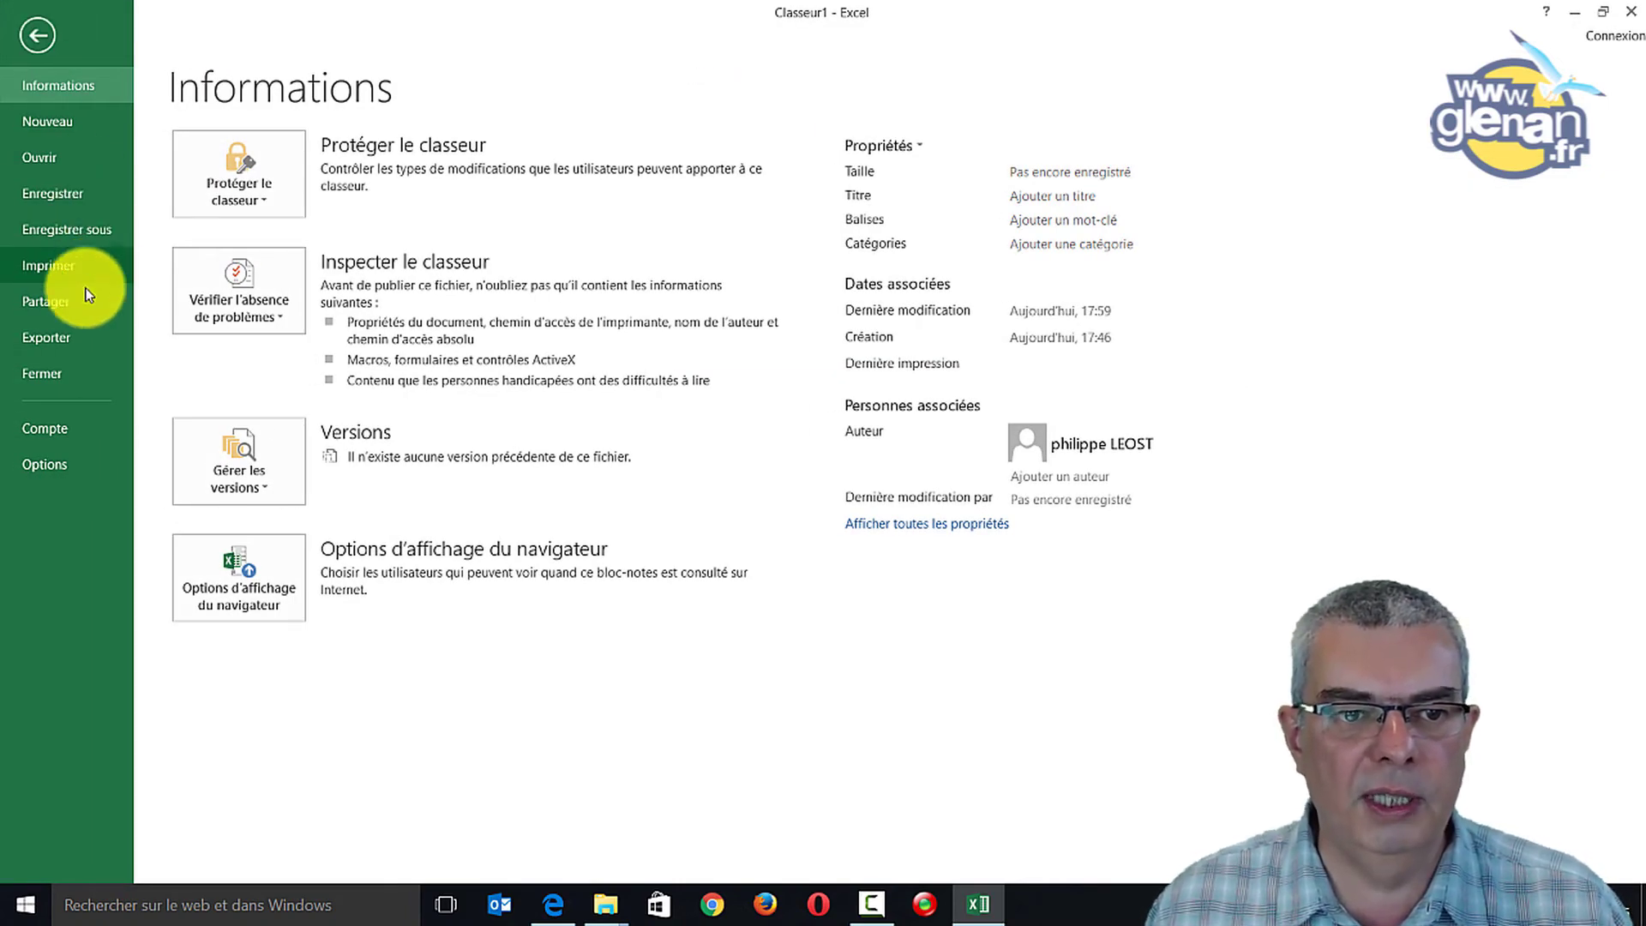
key(Escape)
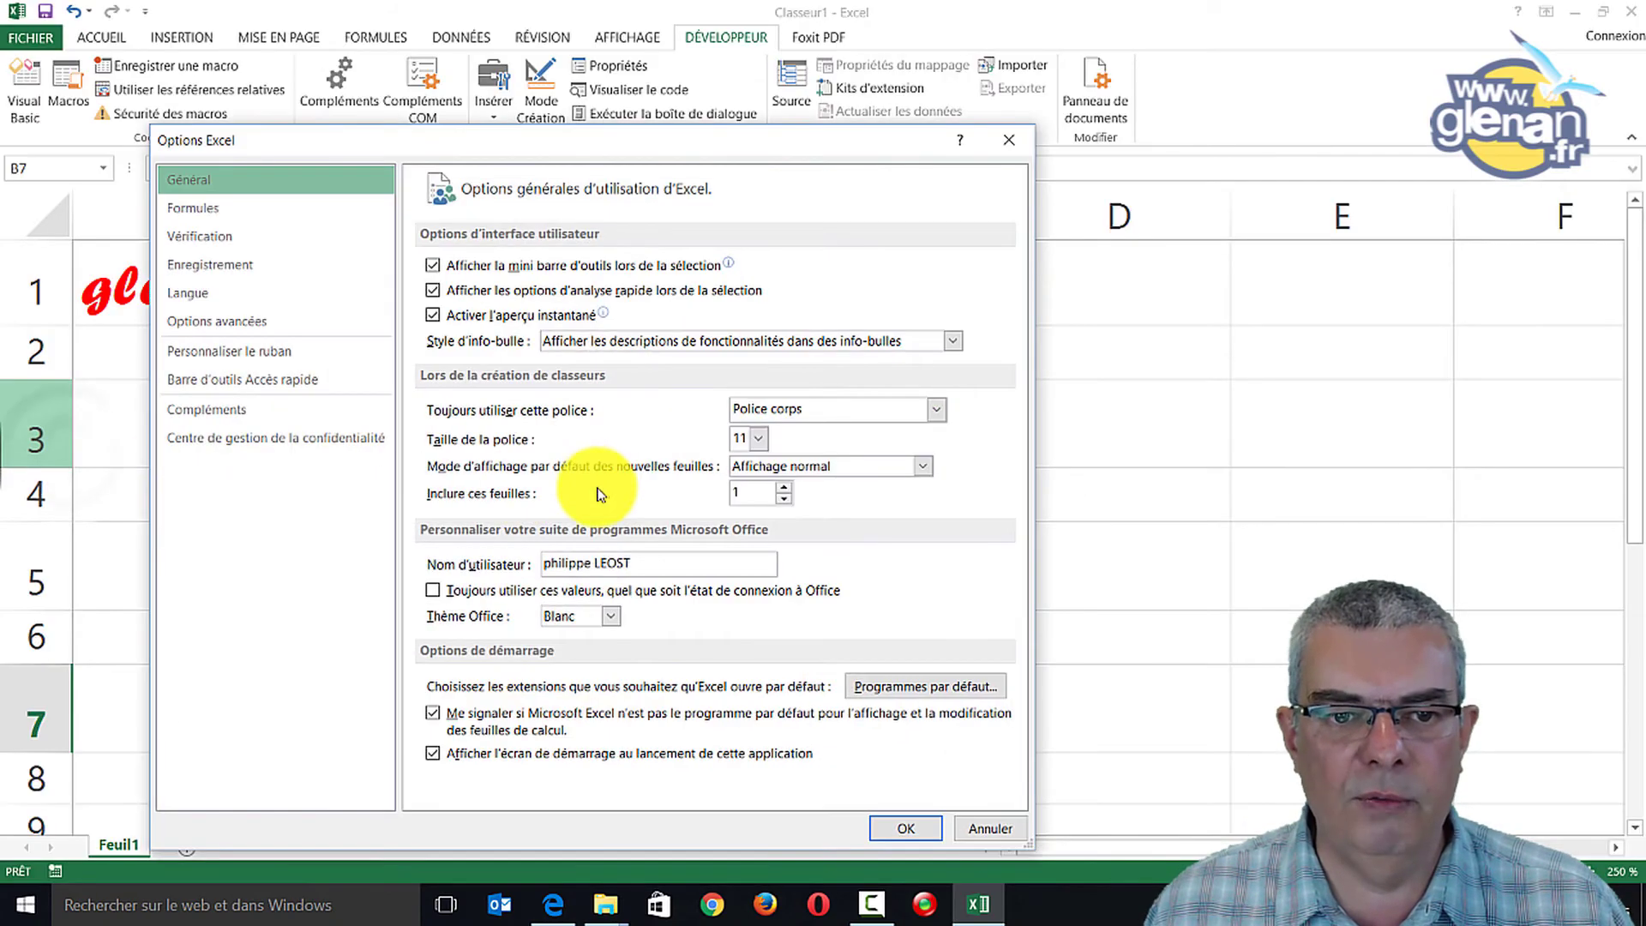
click(268, 362)
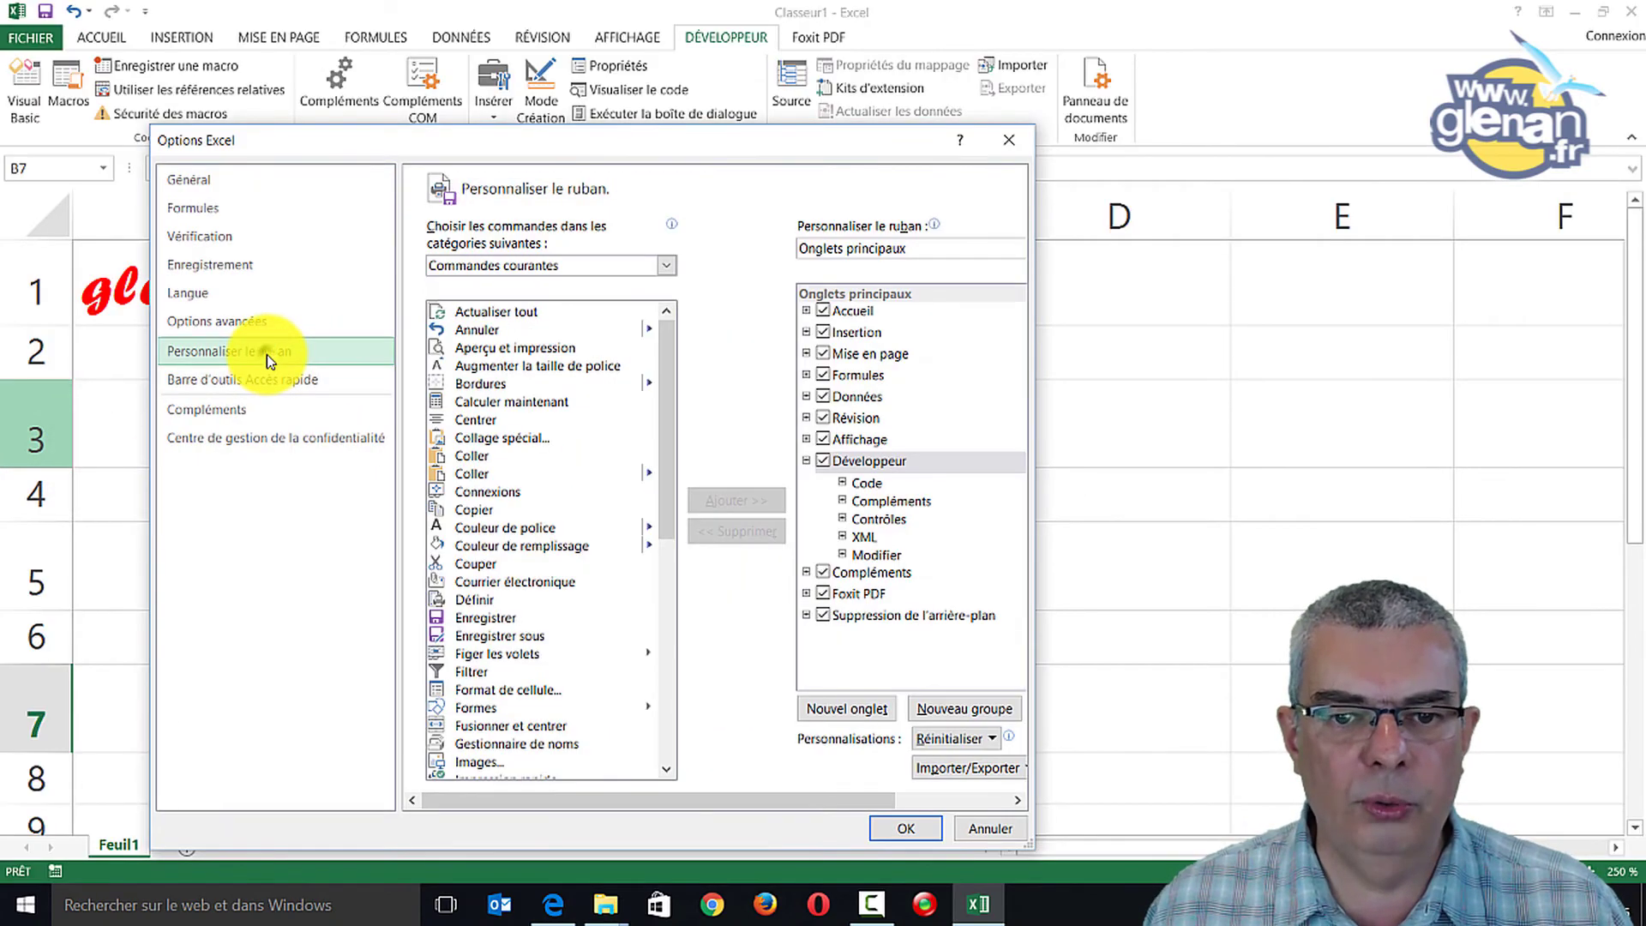
click(866, 712)
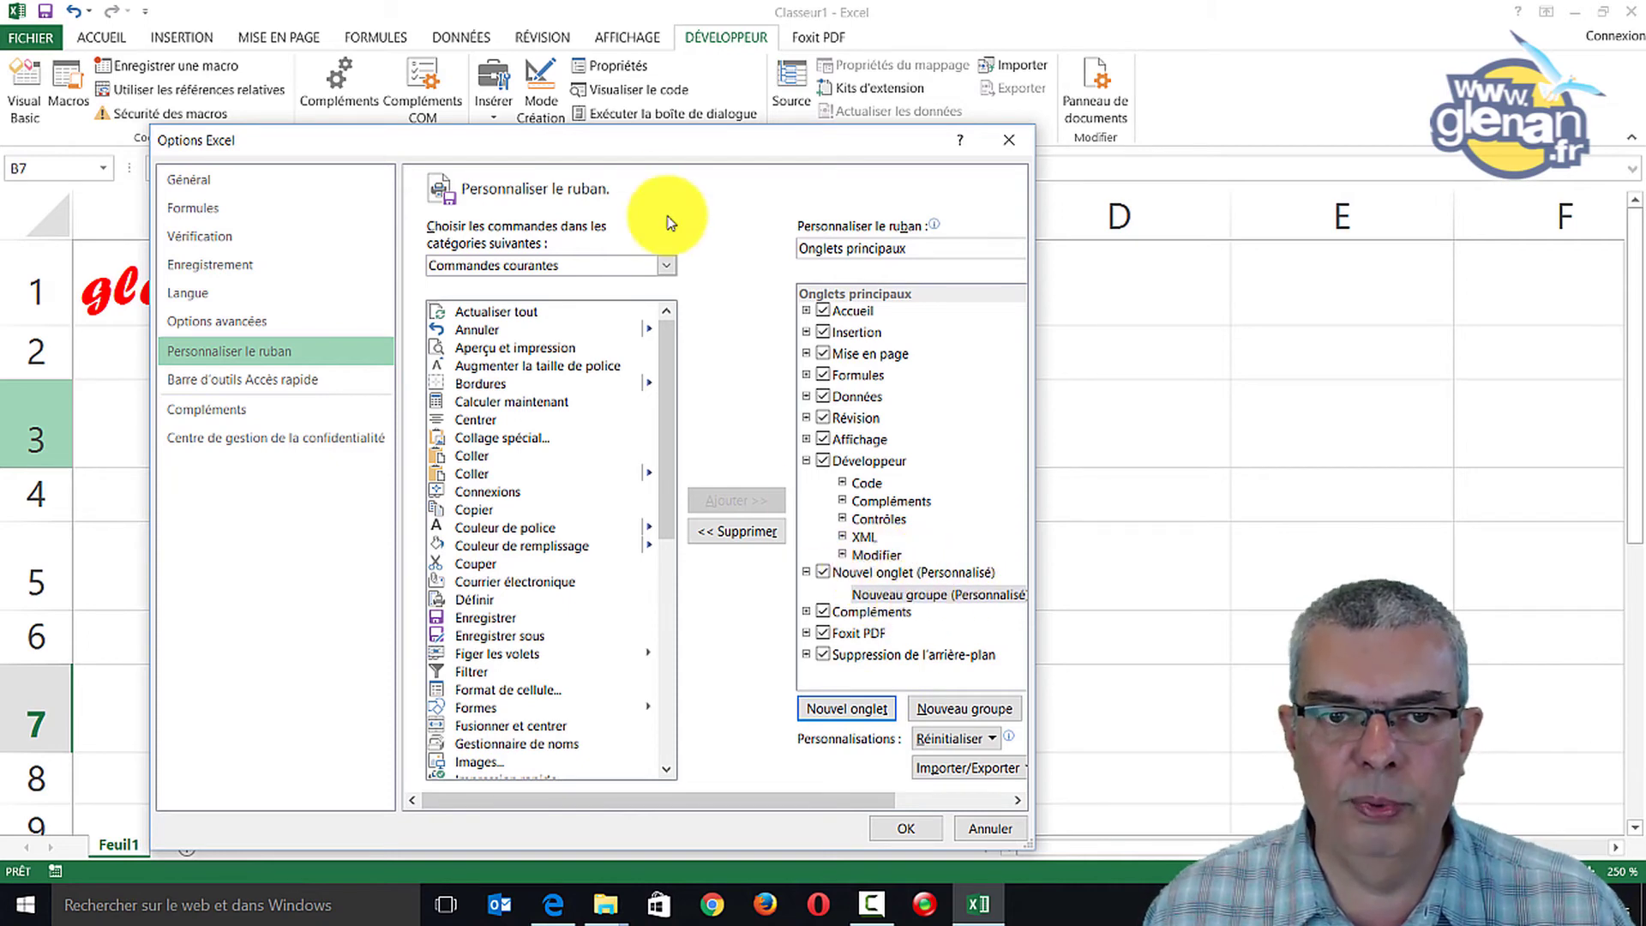
drag(636, 144, 631, 194)
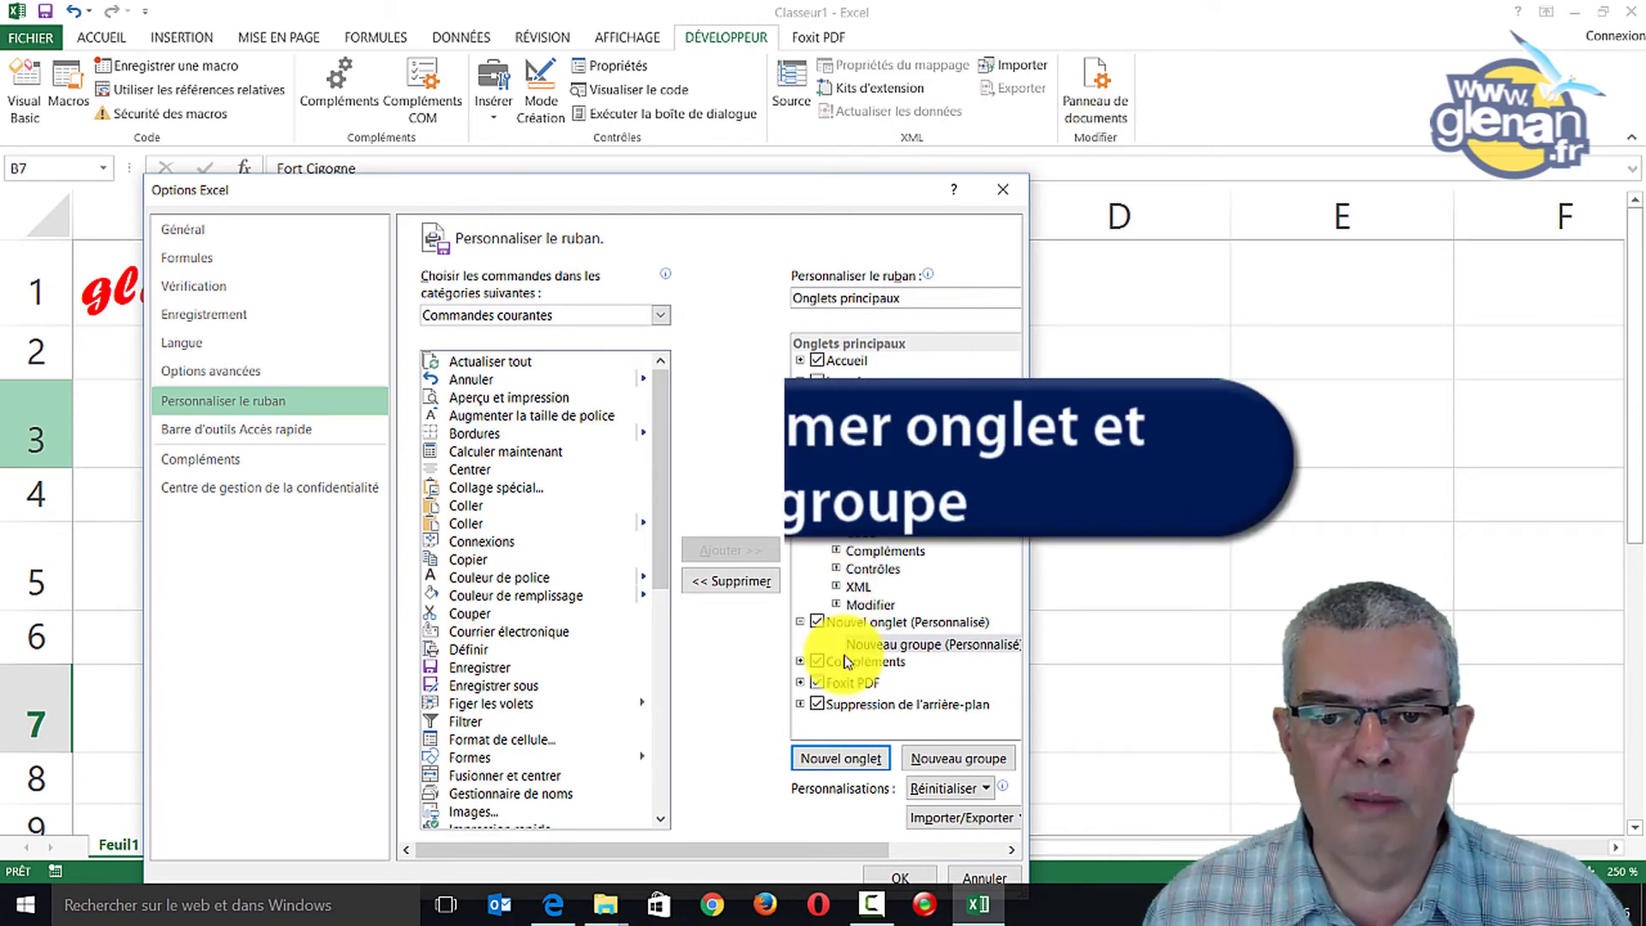
Rename the custom tab Nouvel onglet to 'Mon onglet' and select its Nouveau groupe
click(883, 621)
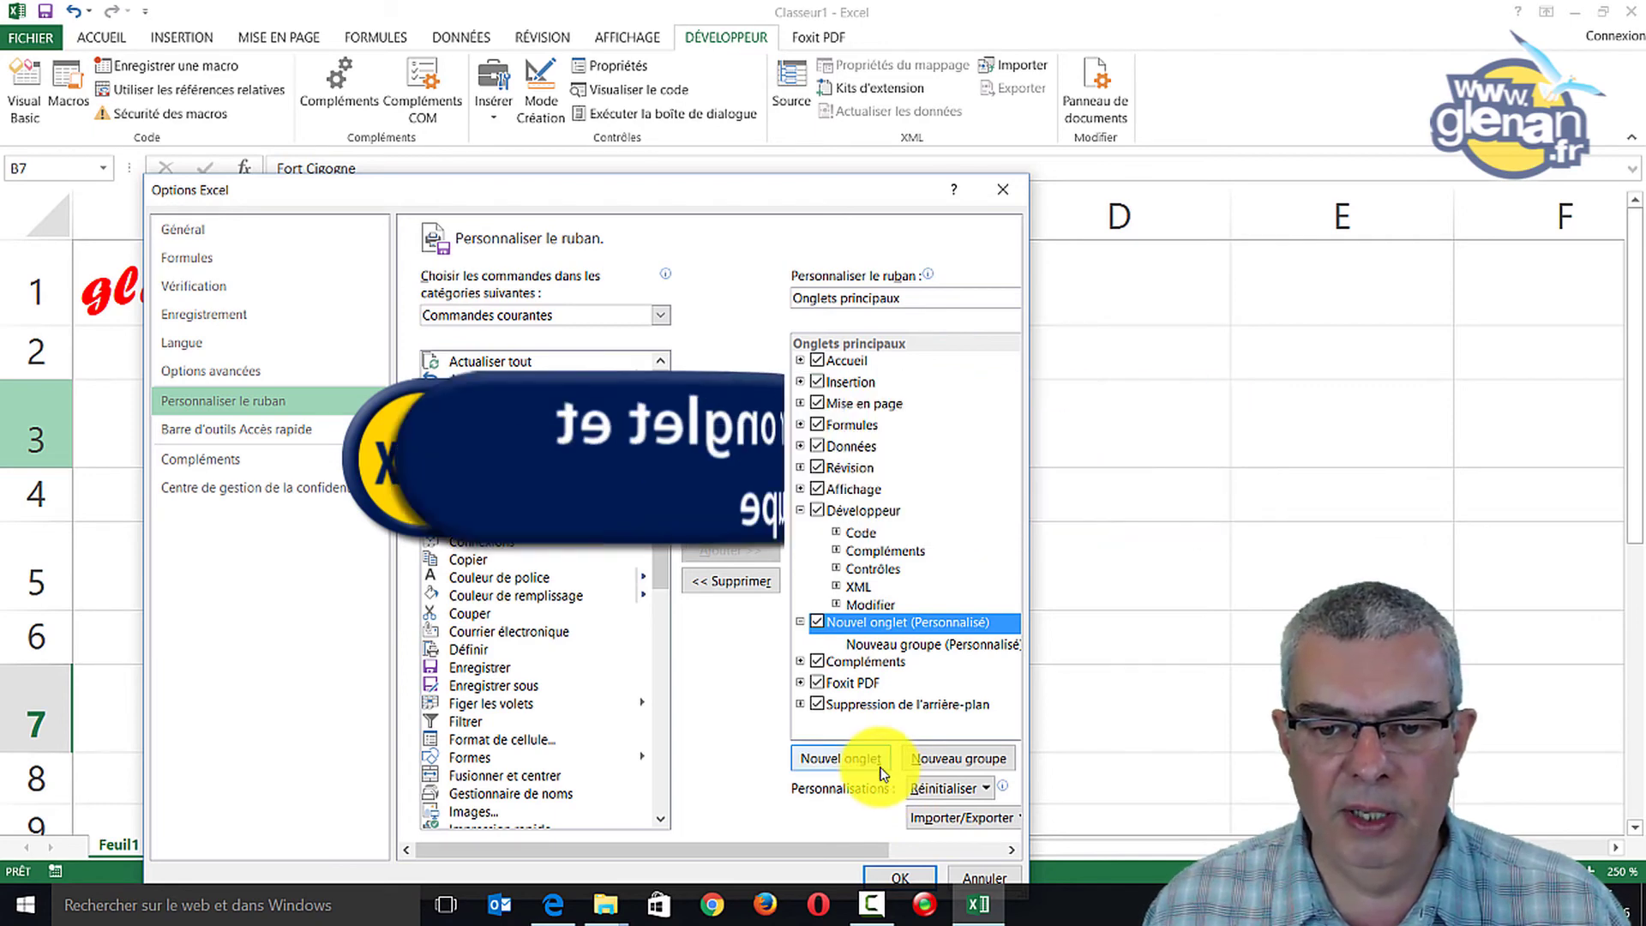
right_click(861, 624)
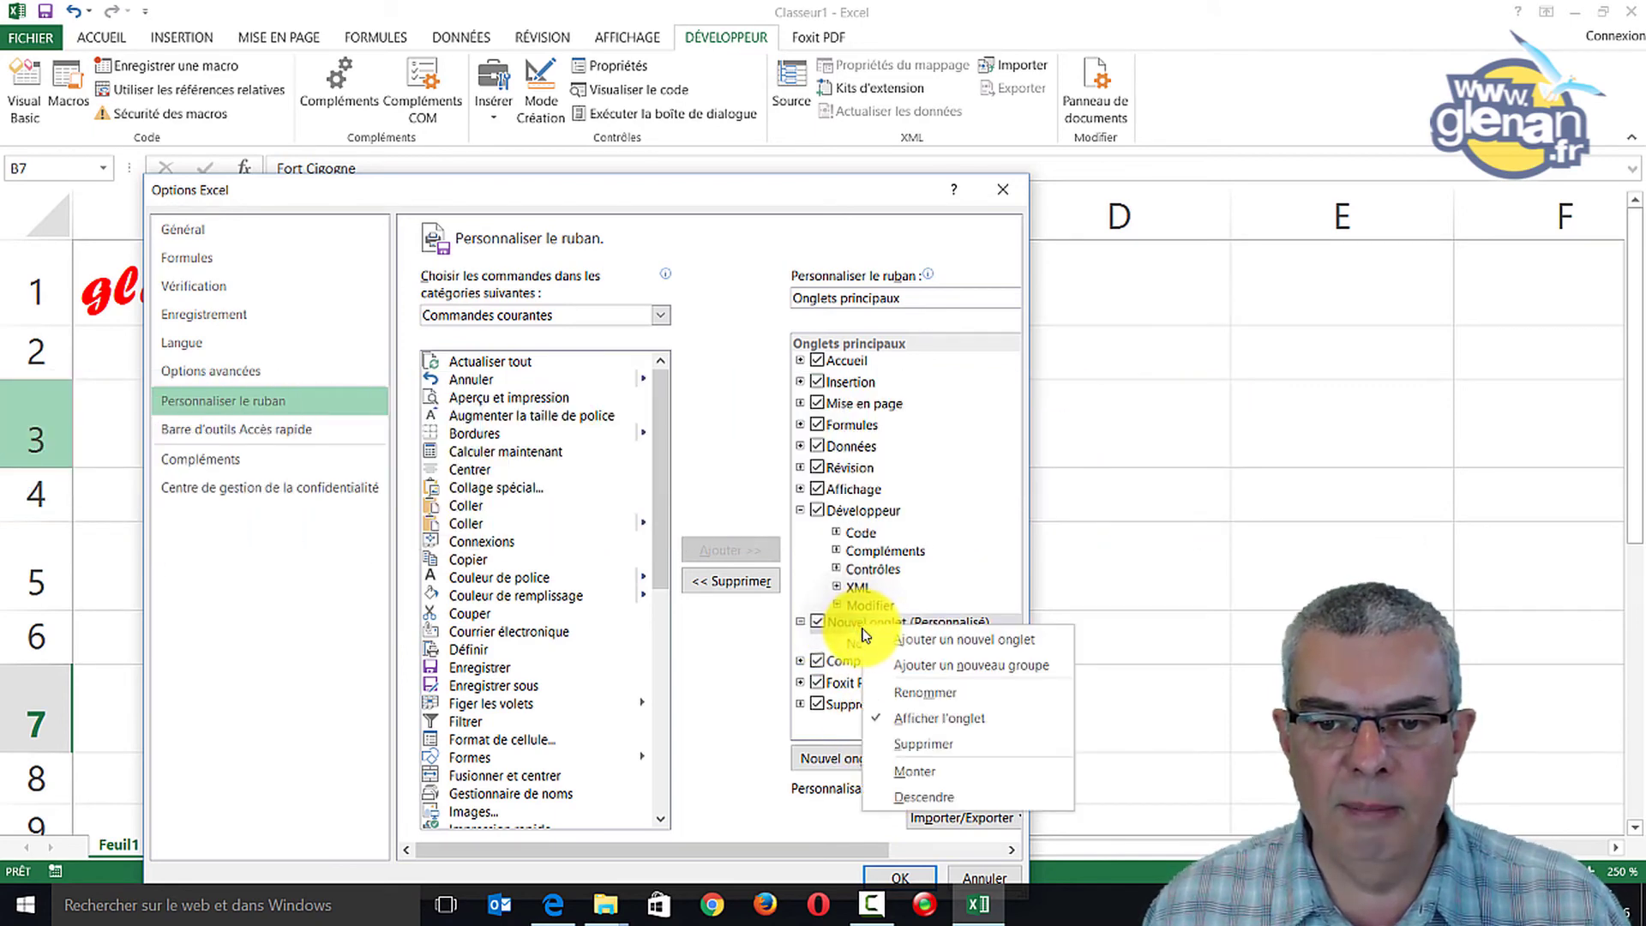
click(925, 692)
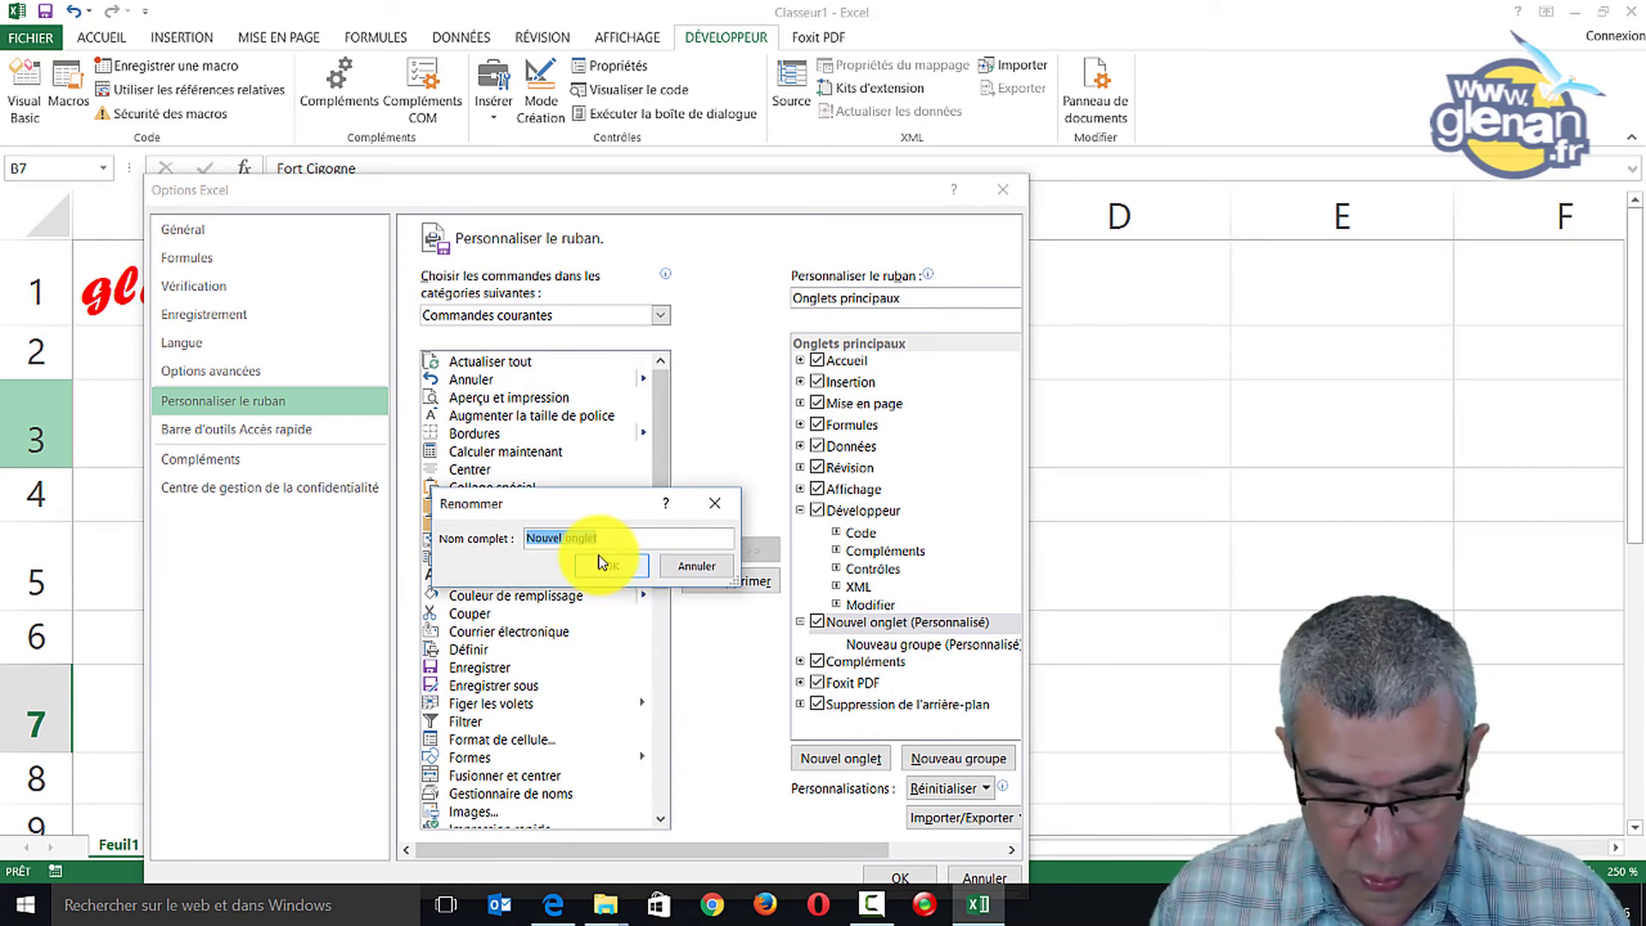
text(Mon)
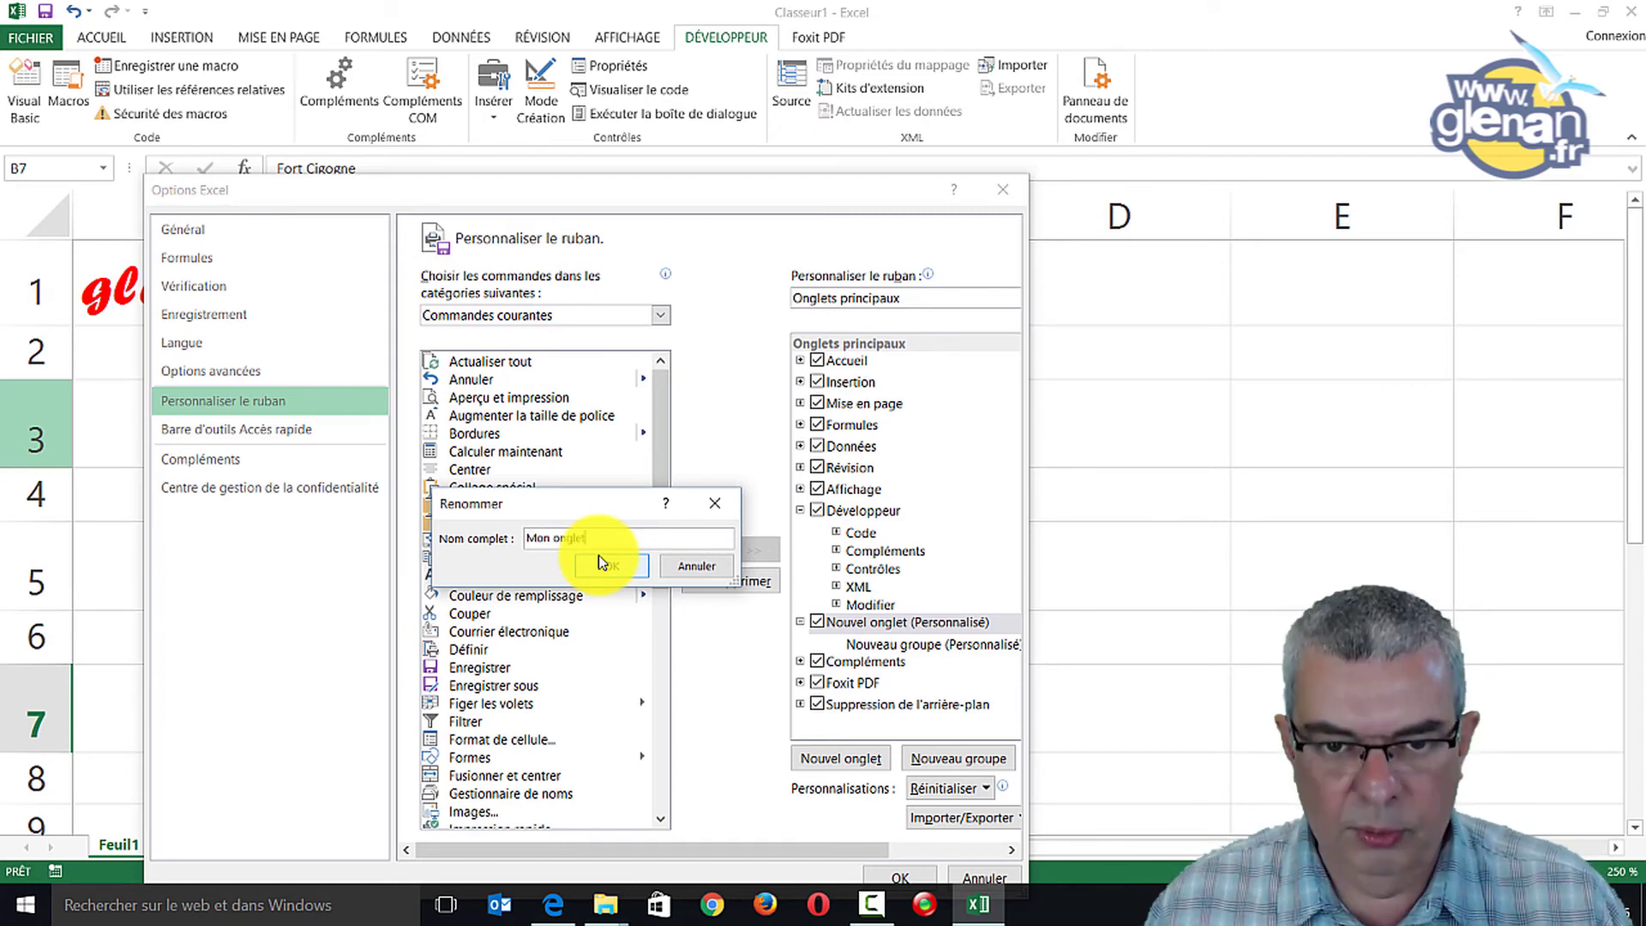
click(598, 564)
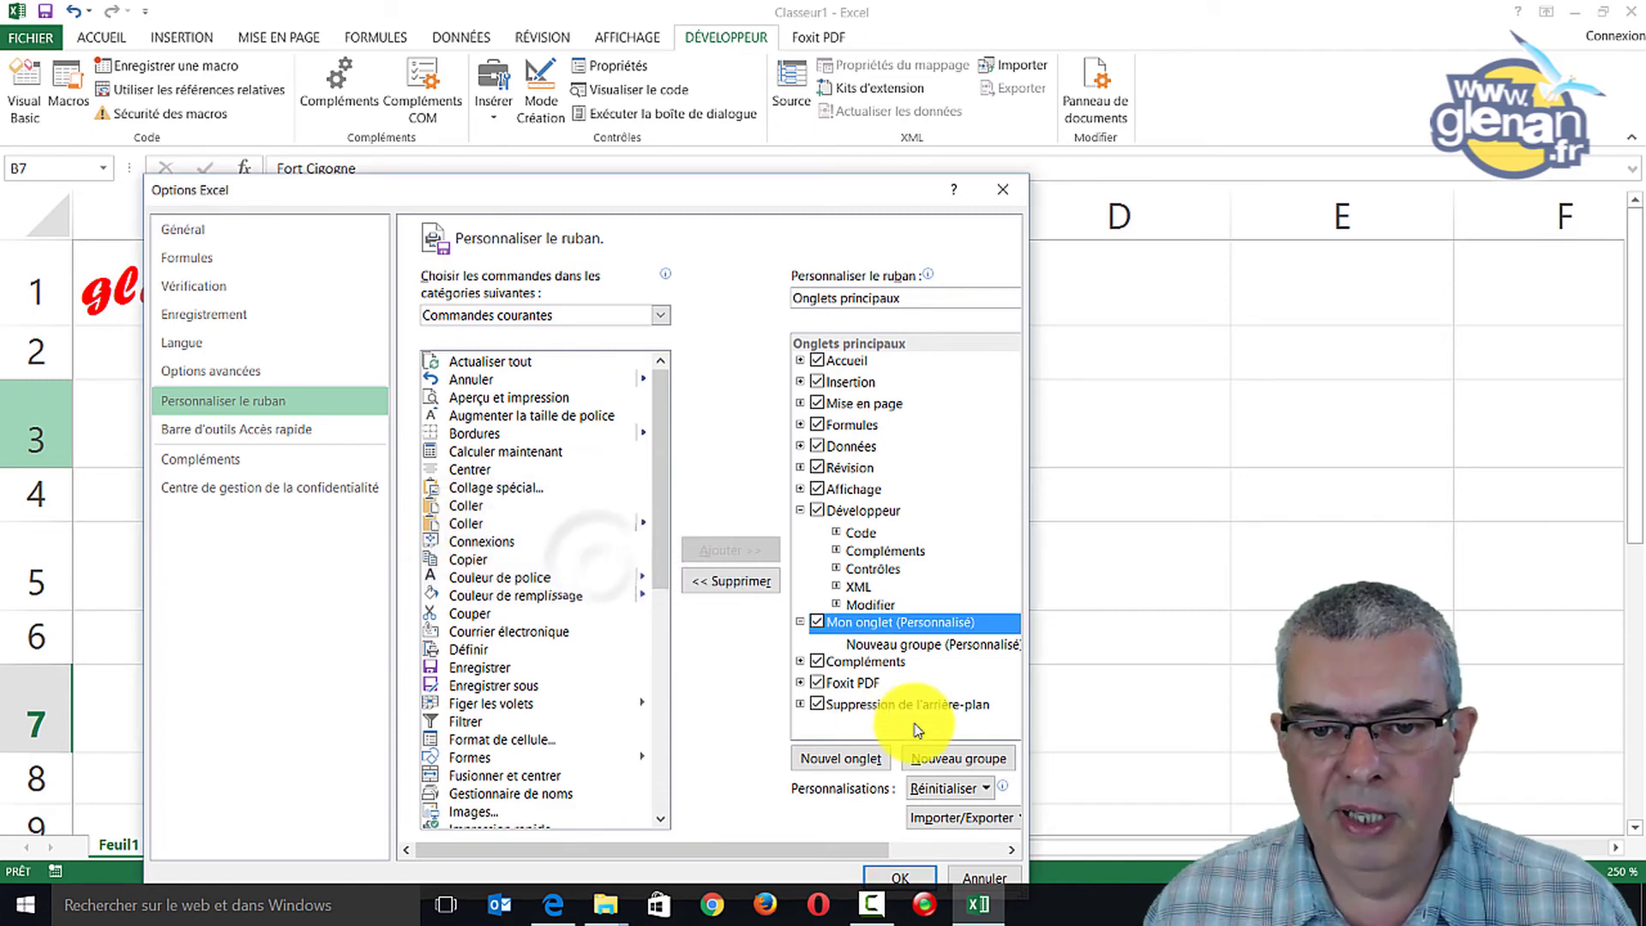
click(919, 645)
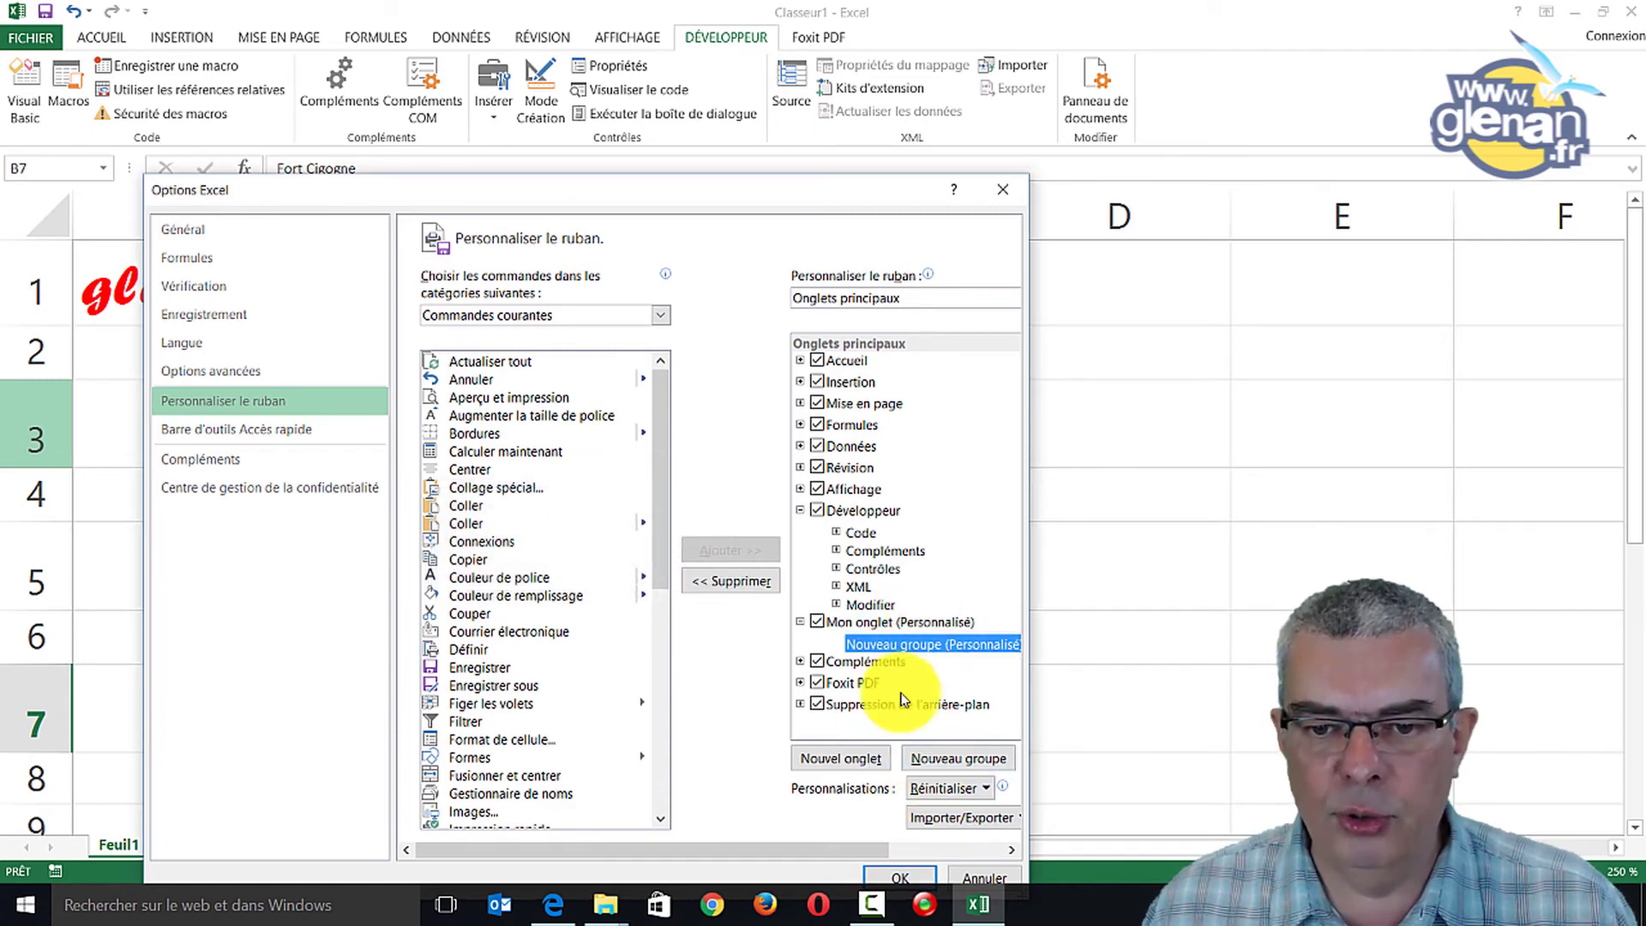
Rename the Nouveau groupe custom group to 'Mes macros'
right_click(910, 645)
click(966, 724)
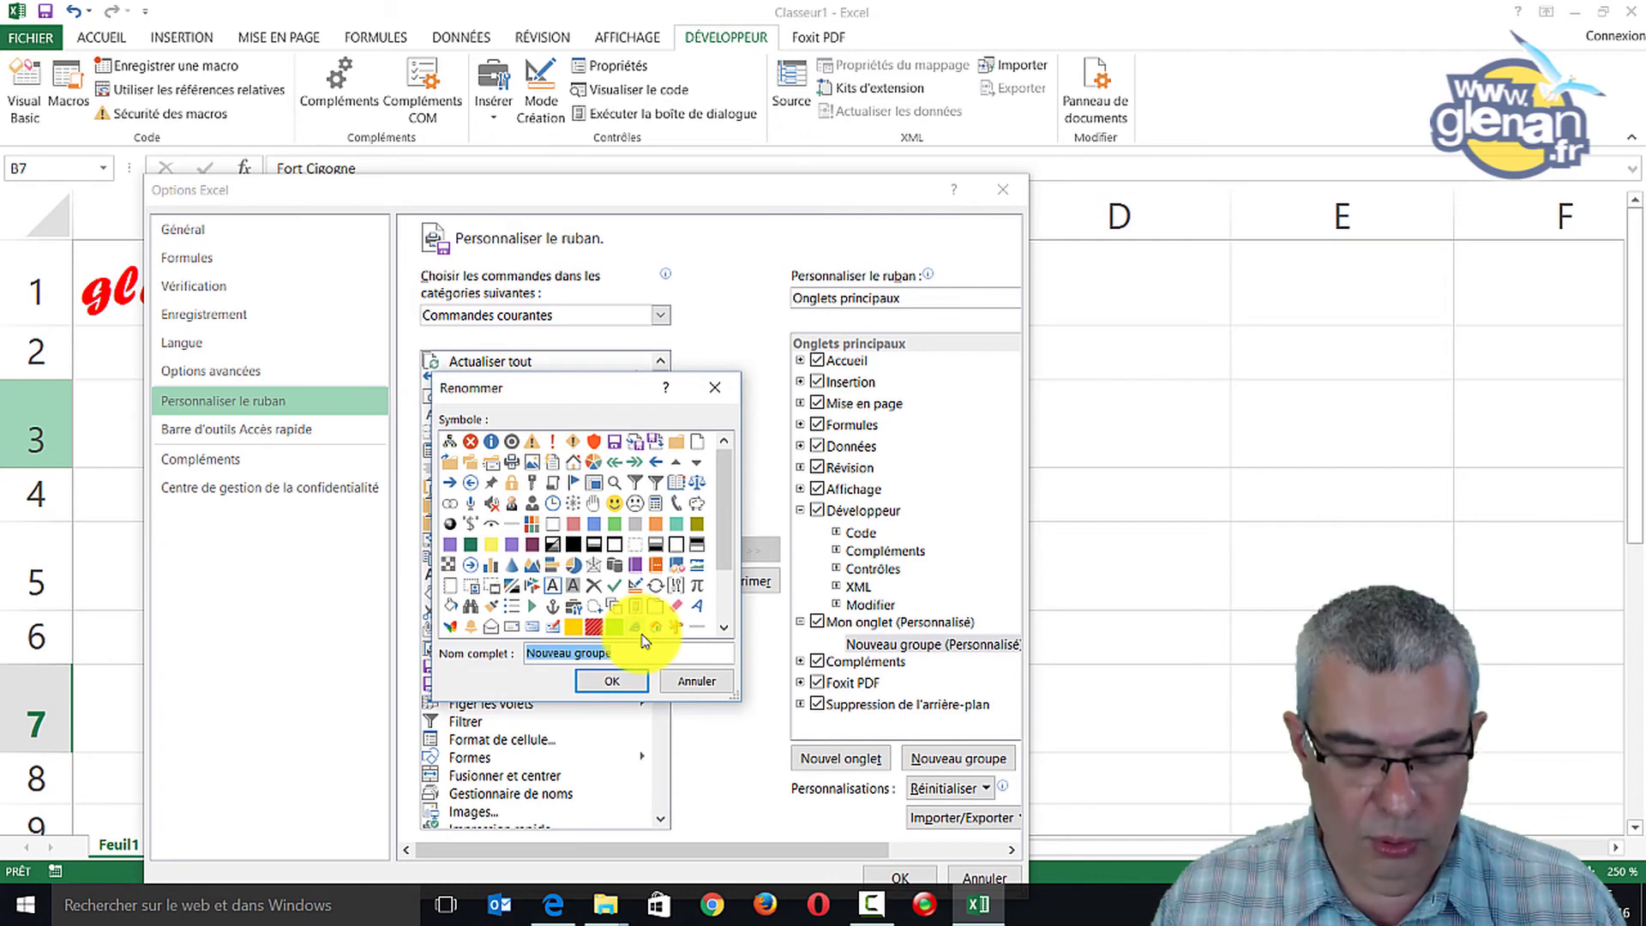
text(Mes macros)
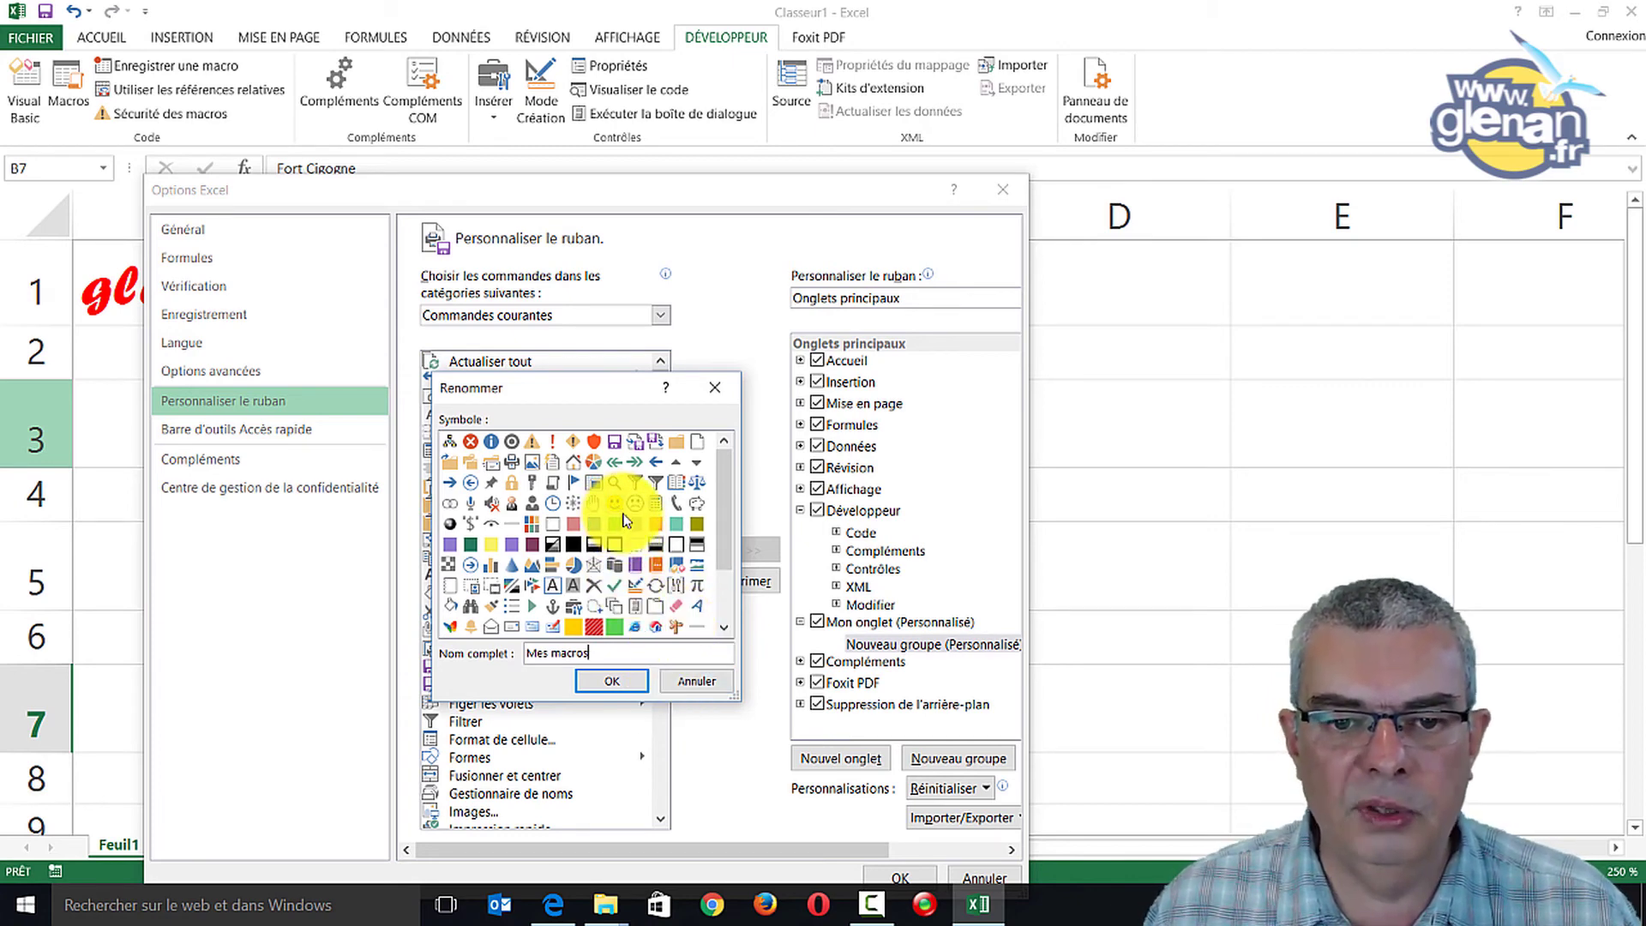
scroll(722, 595, down, 2)
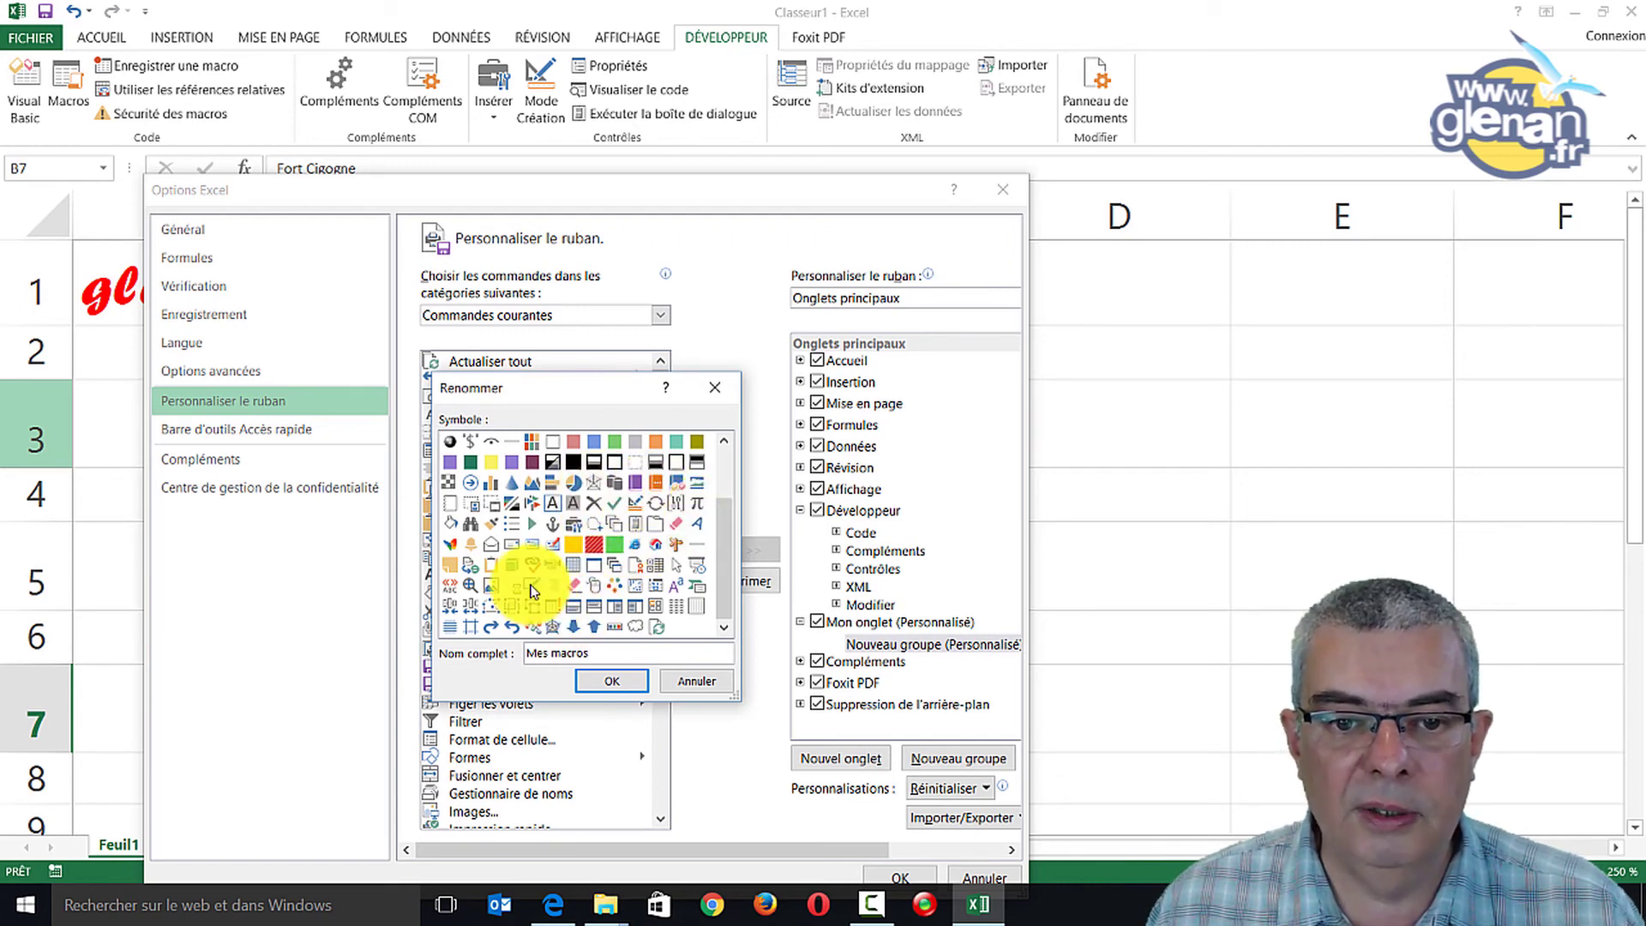
click(609, 679)
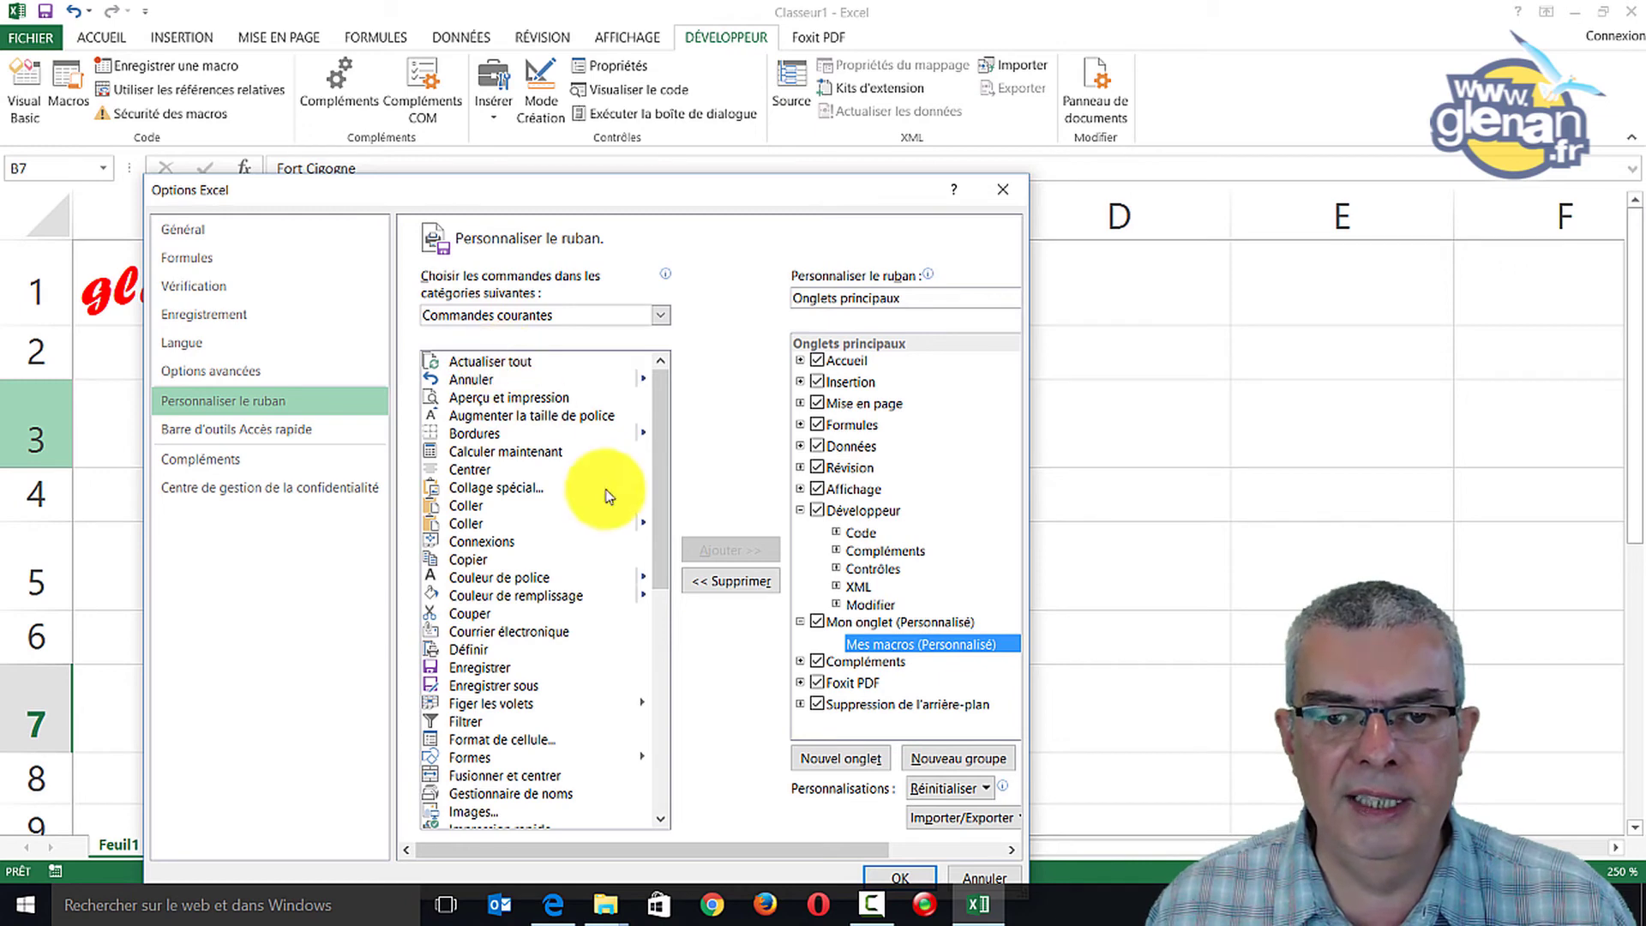
click(475, 506)
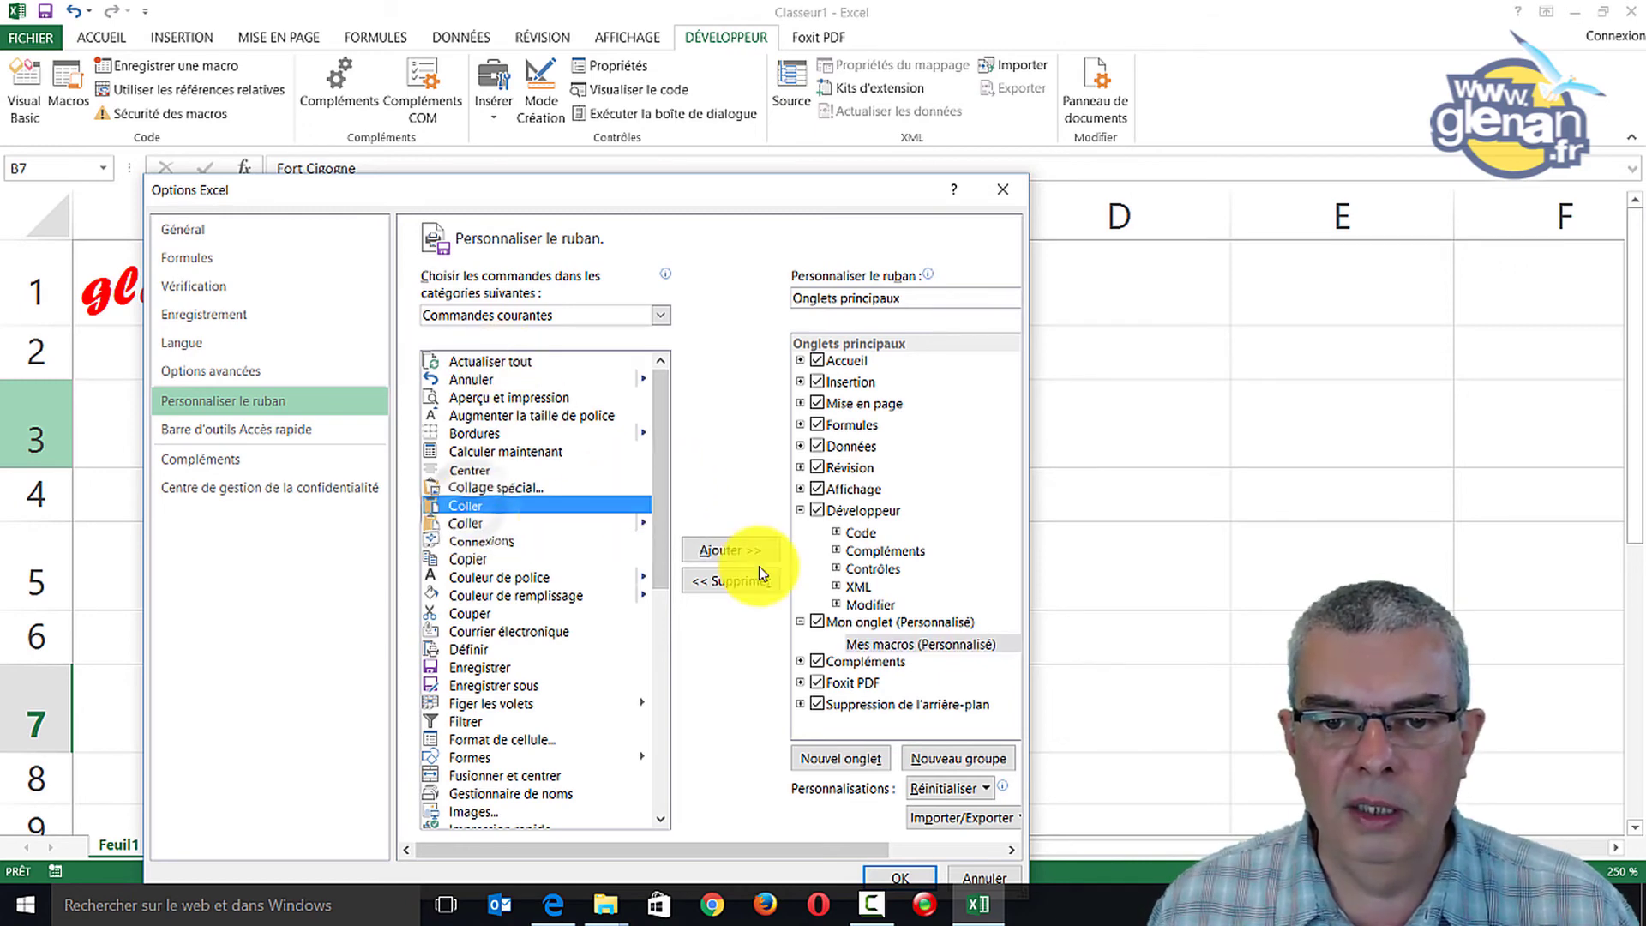
click(729, 550)
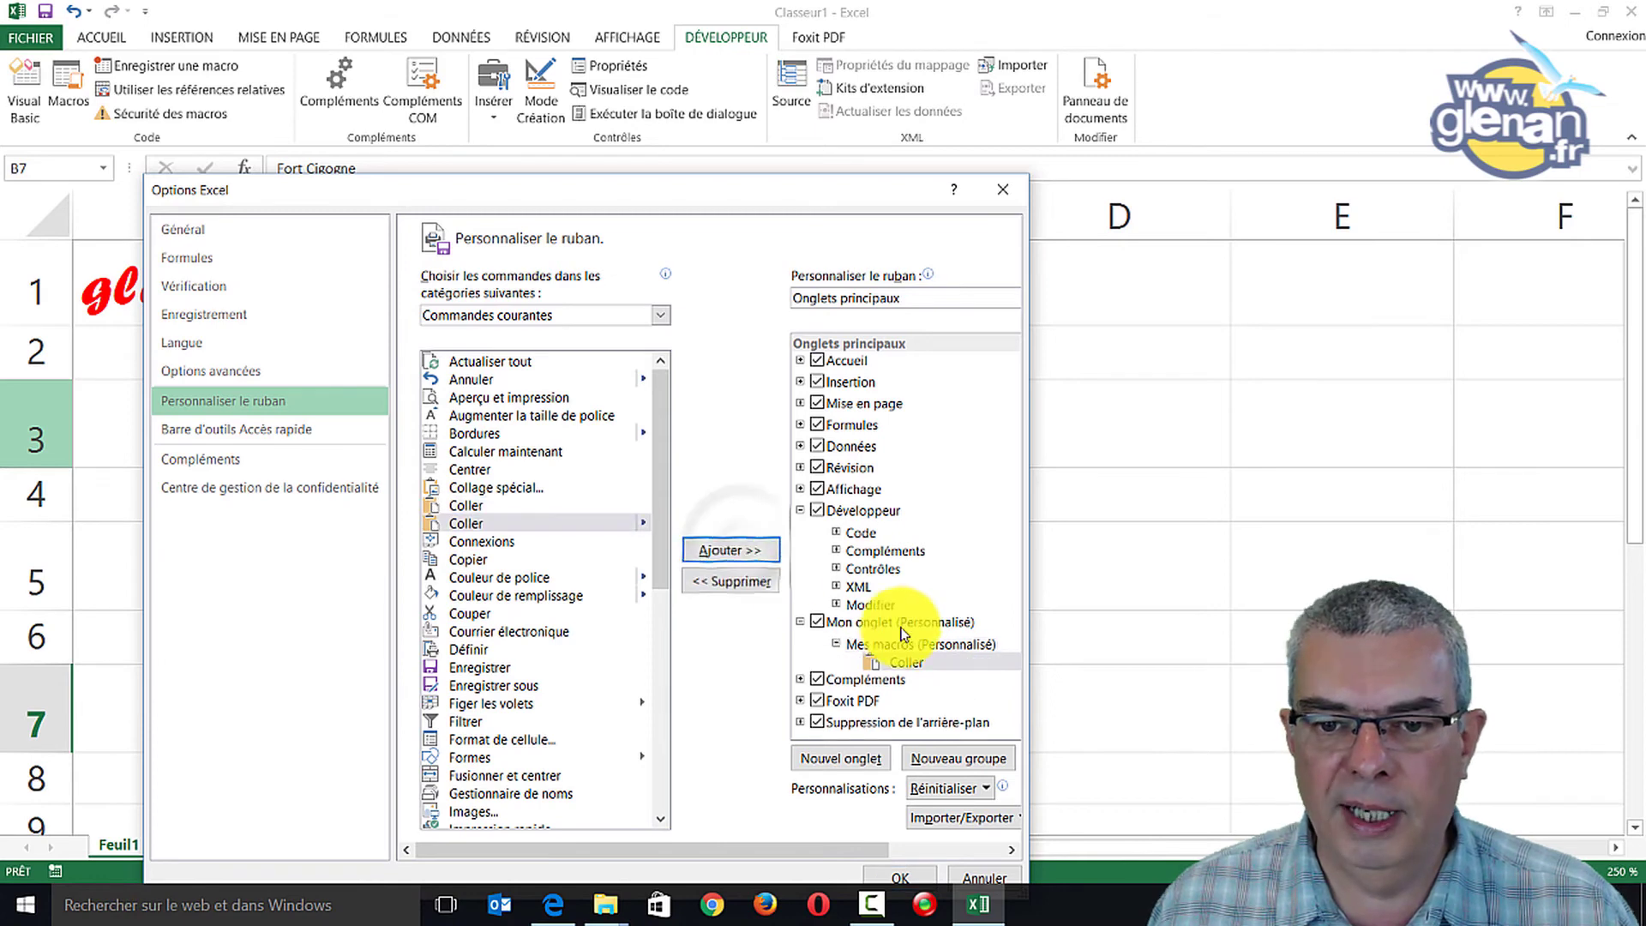
click(907, 665)
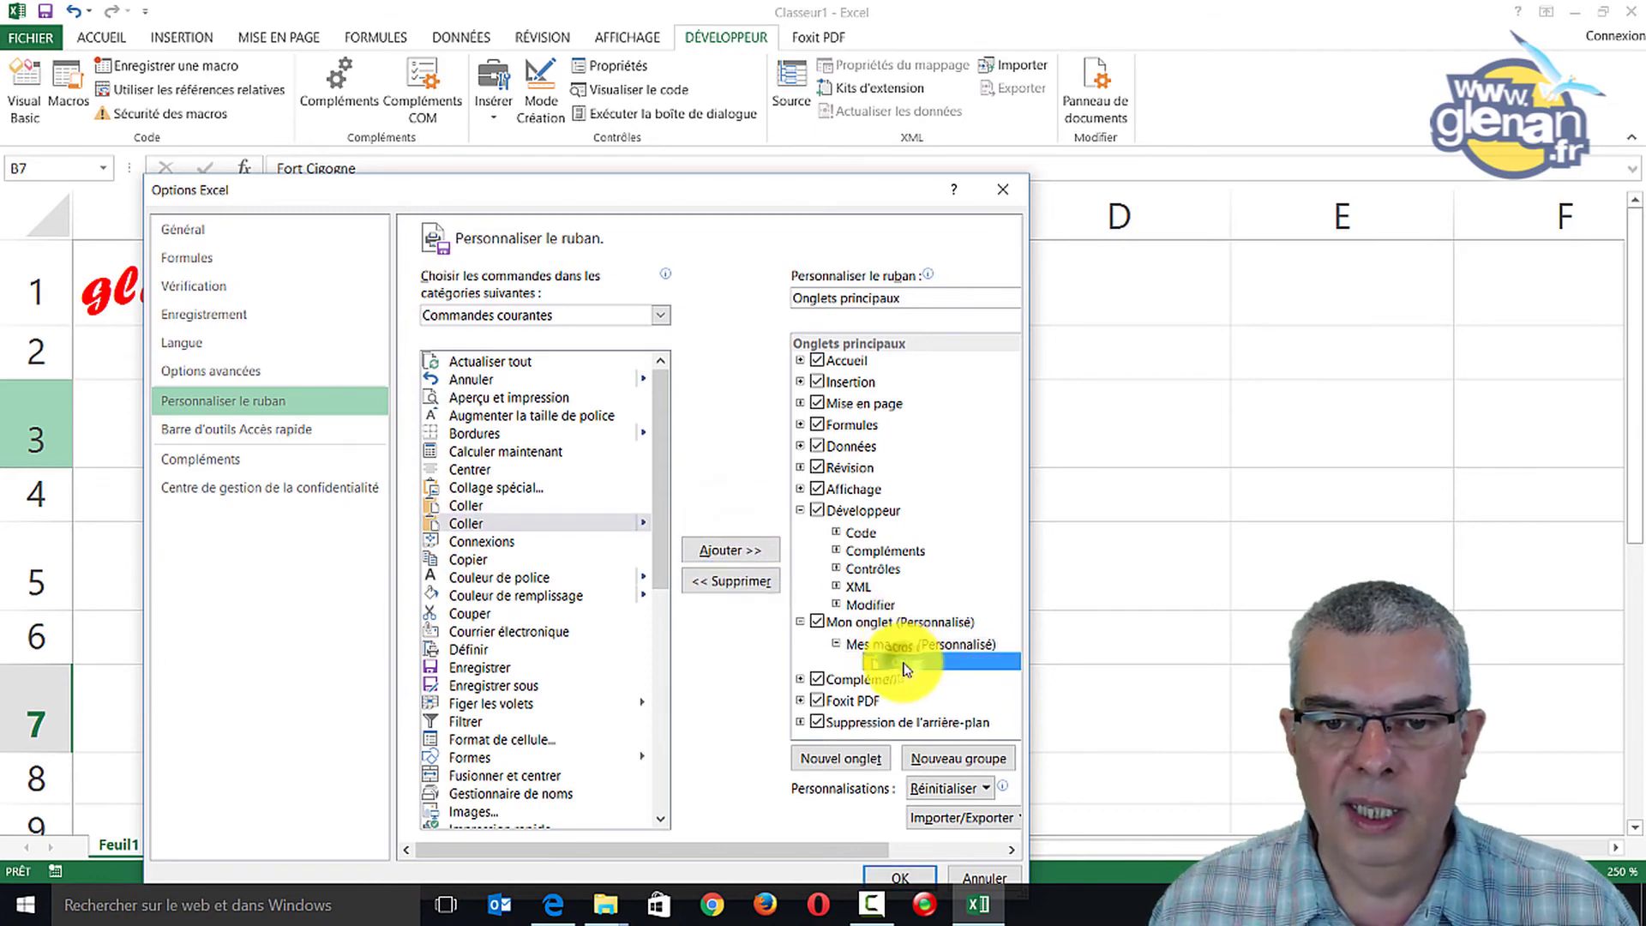
click(711, 583)
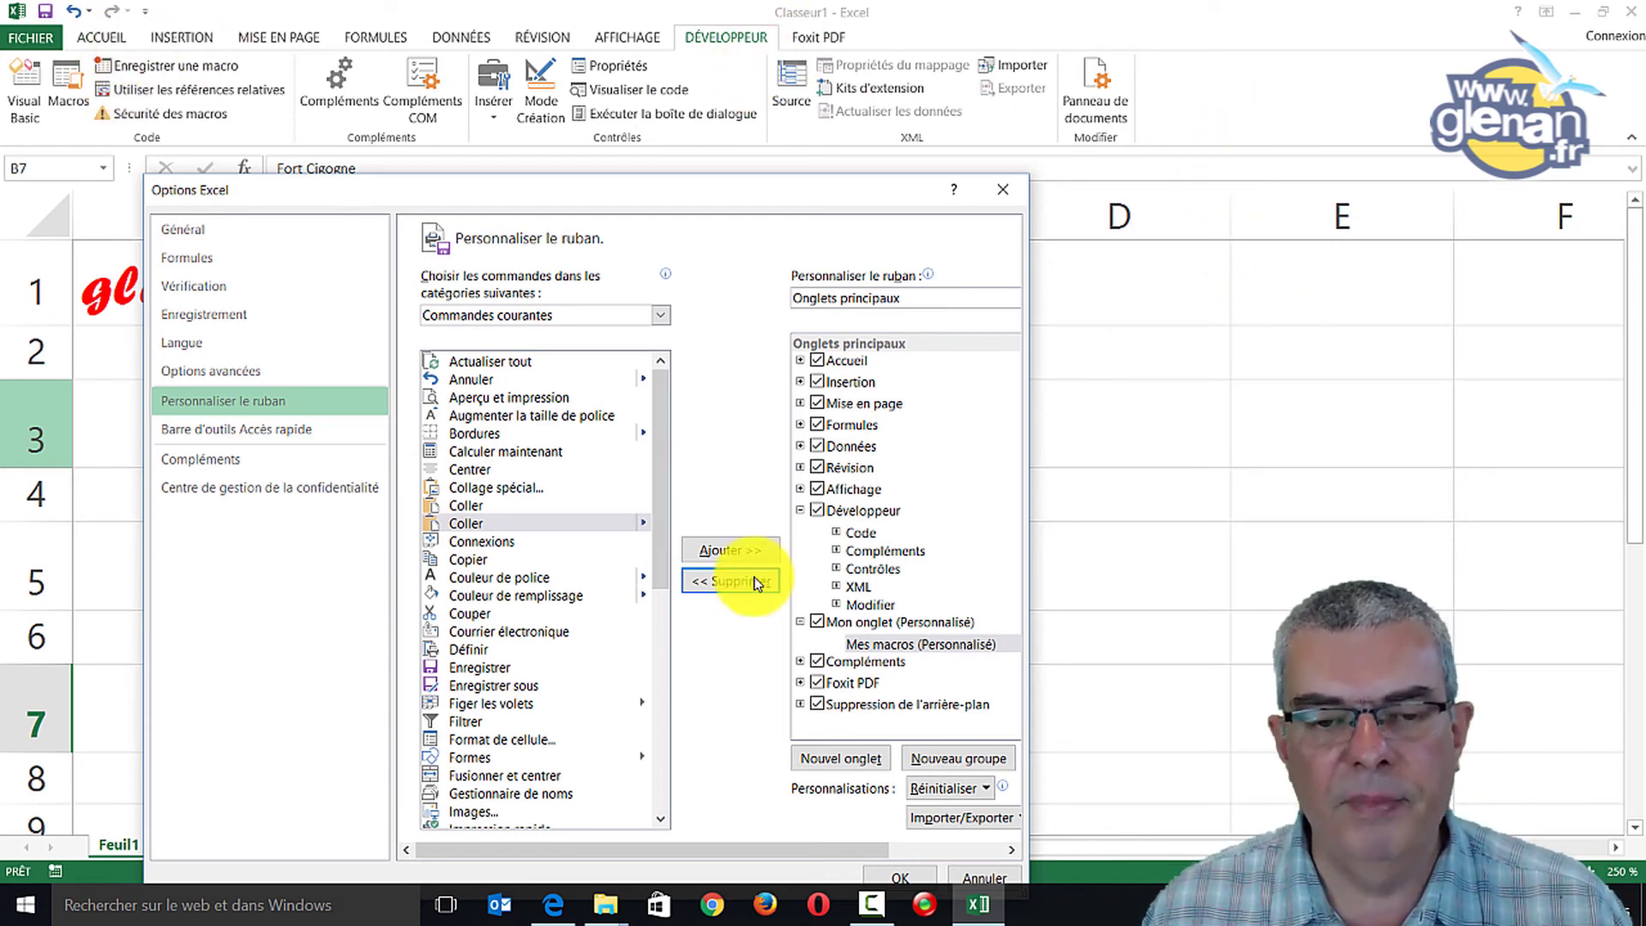
Browse the command lists for commands not on the ribbon and for all commands
click(570, 314)
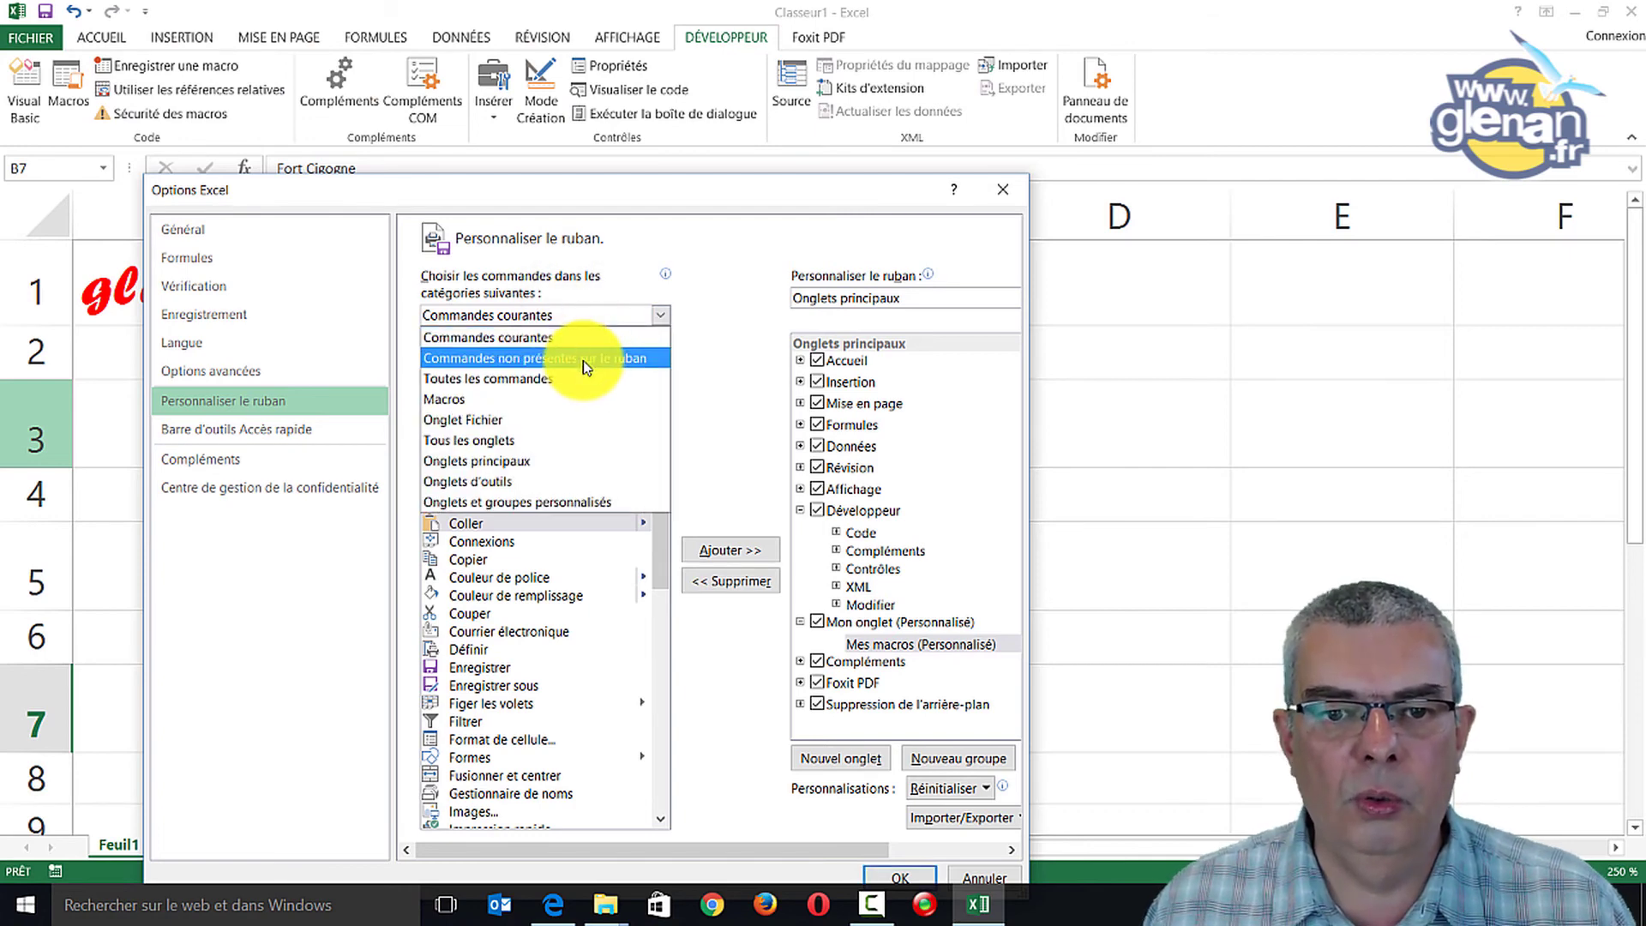
click(583, 360)
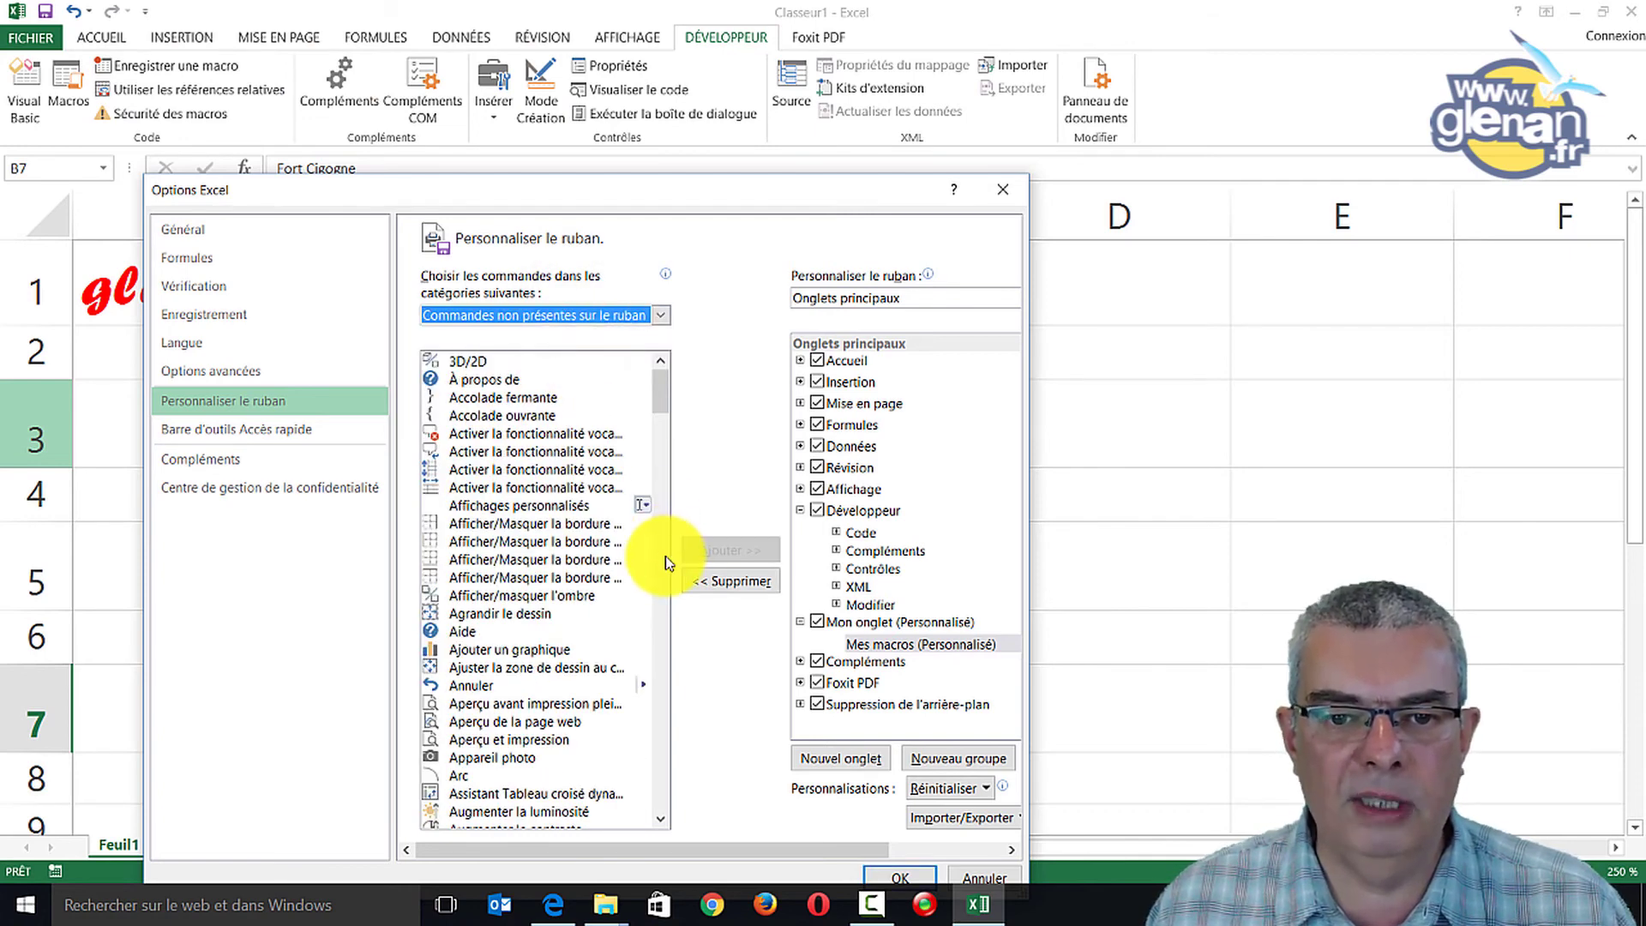
scroll(665, 556, down, 15)
scroll(665, 559, down, 8)
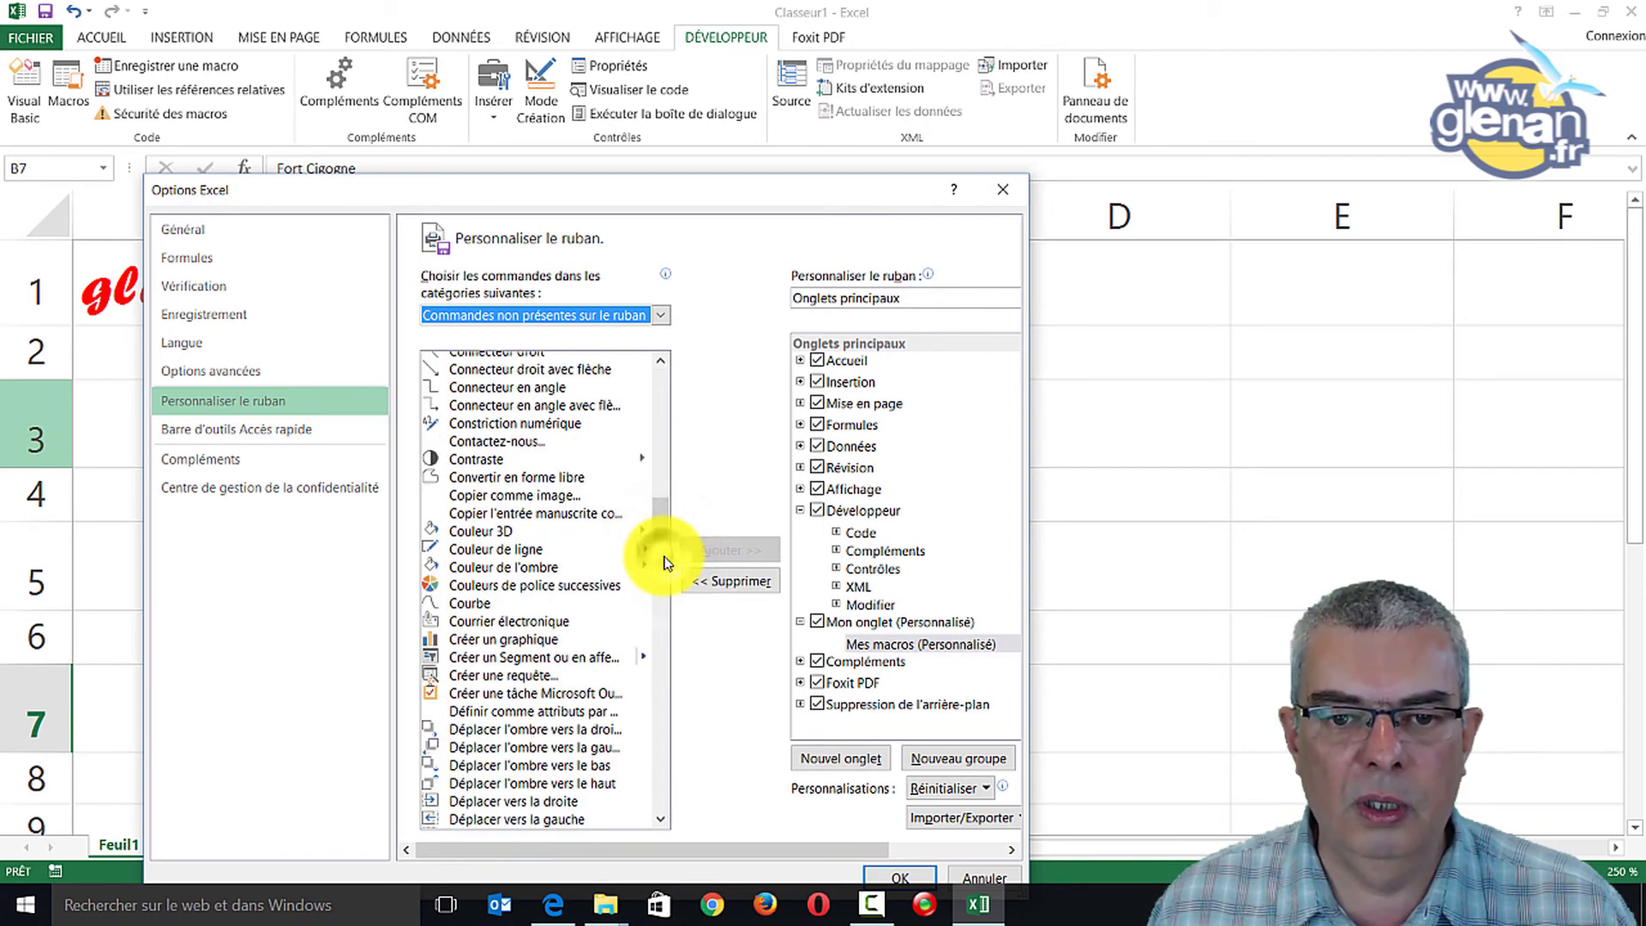
scroll(662, 570, down, 7)
scroll(661, 591, down, 12)
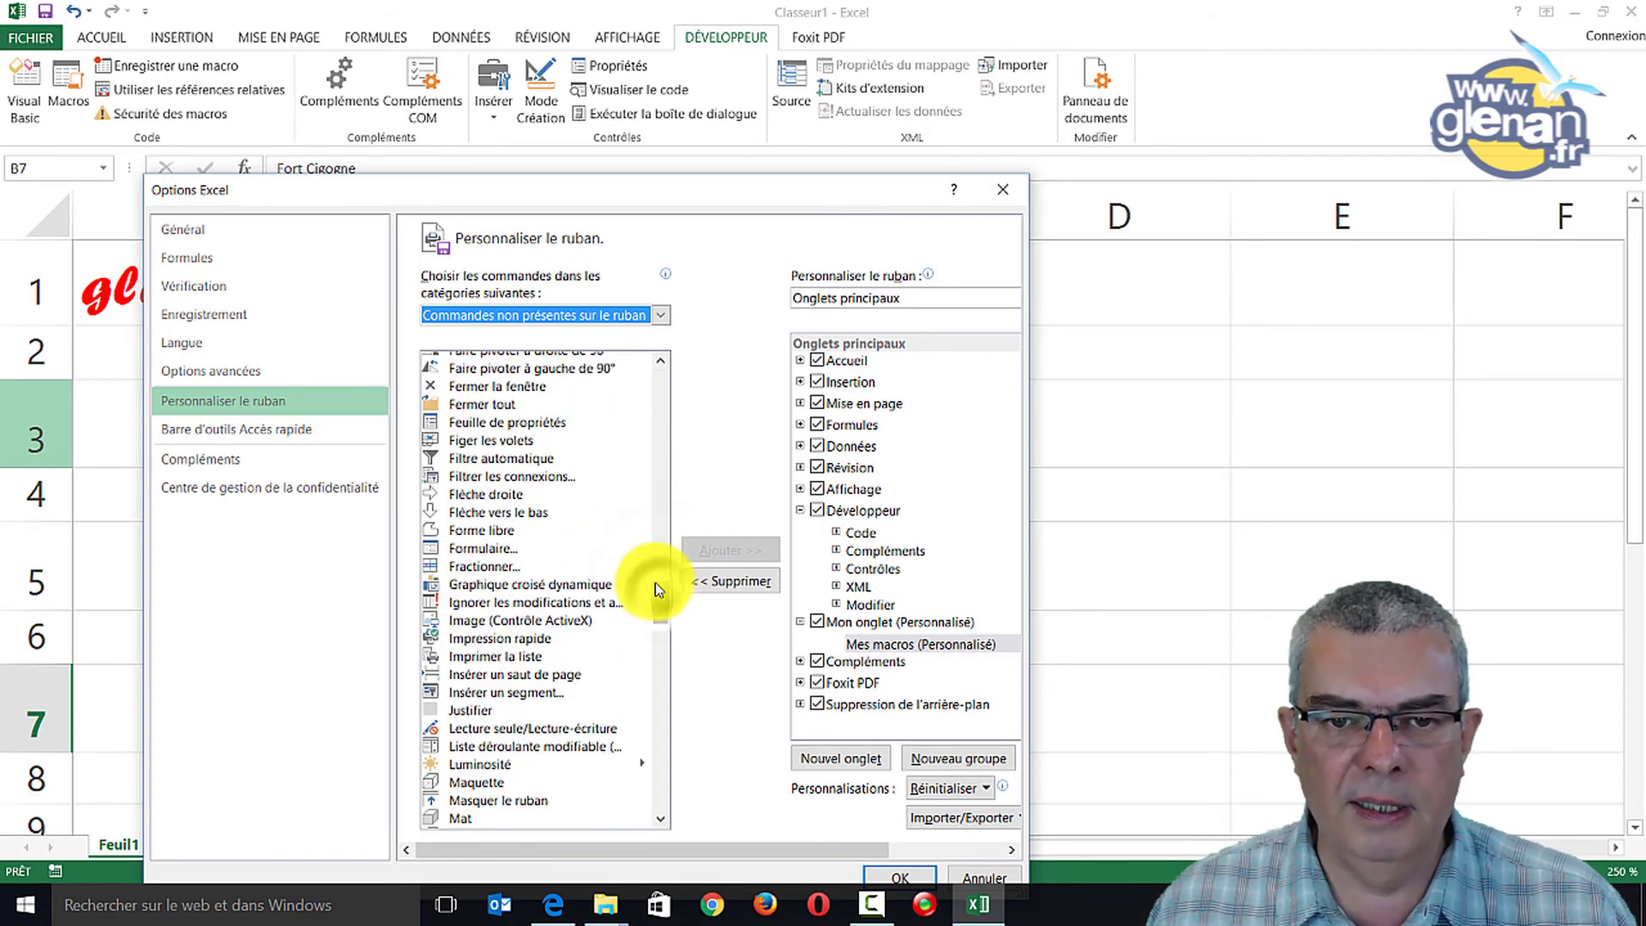
click(661, 314)
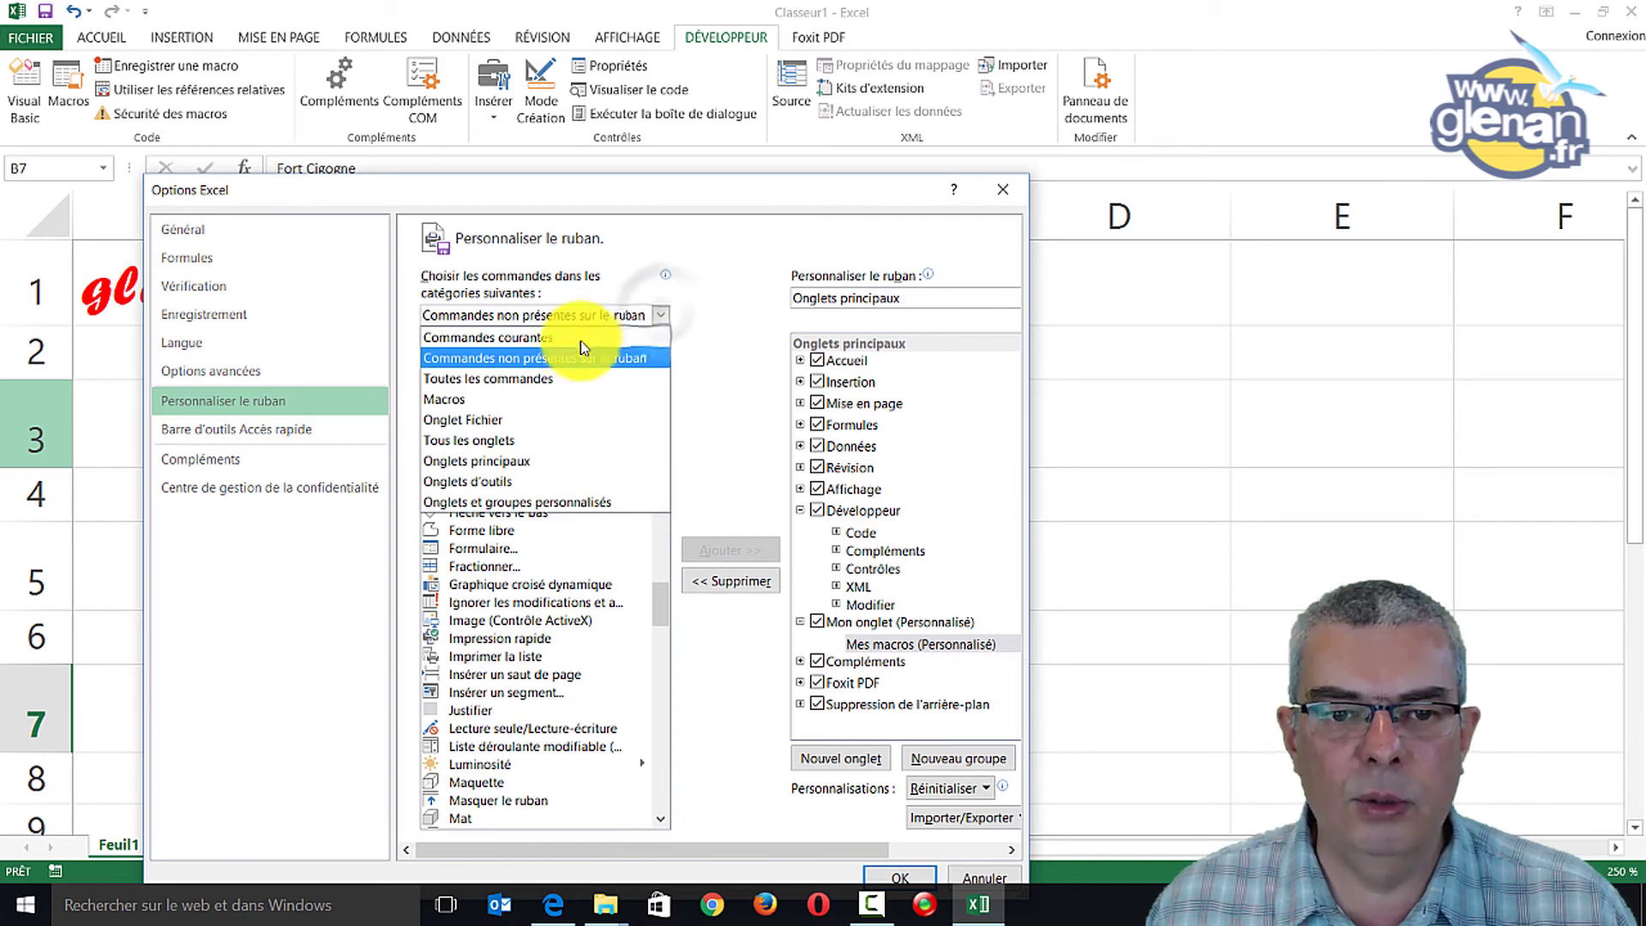
click(543, 382)
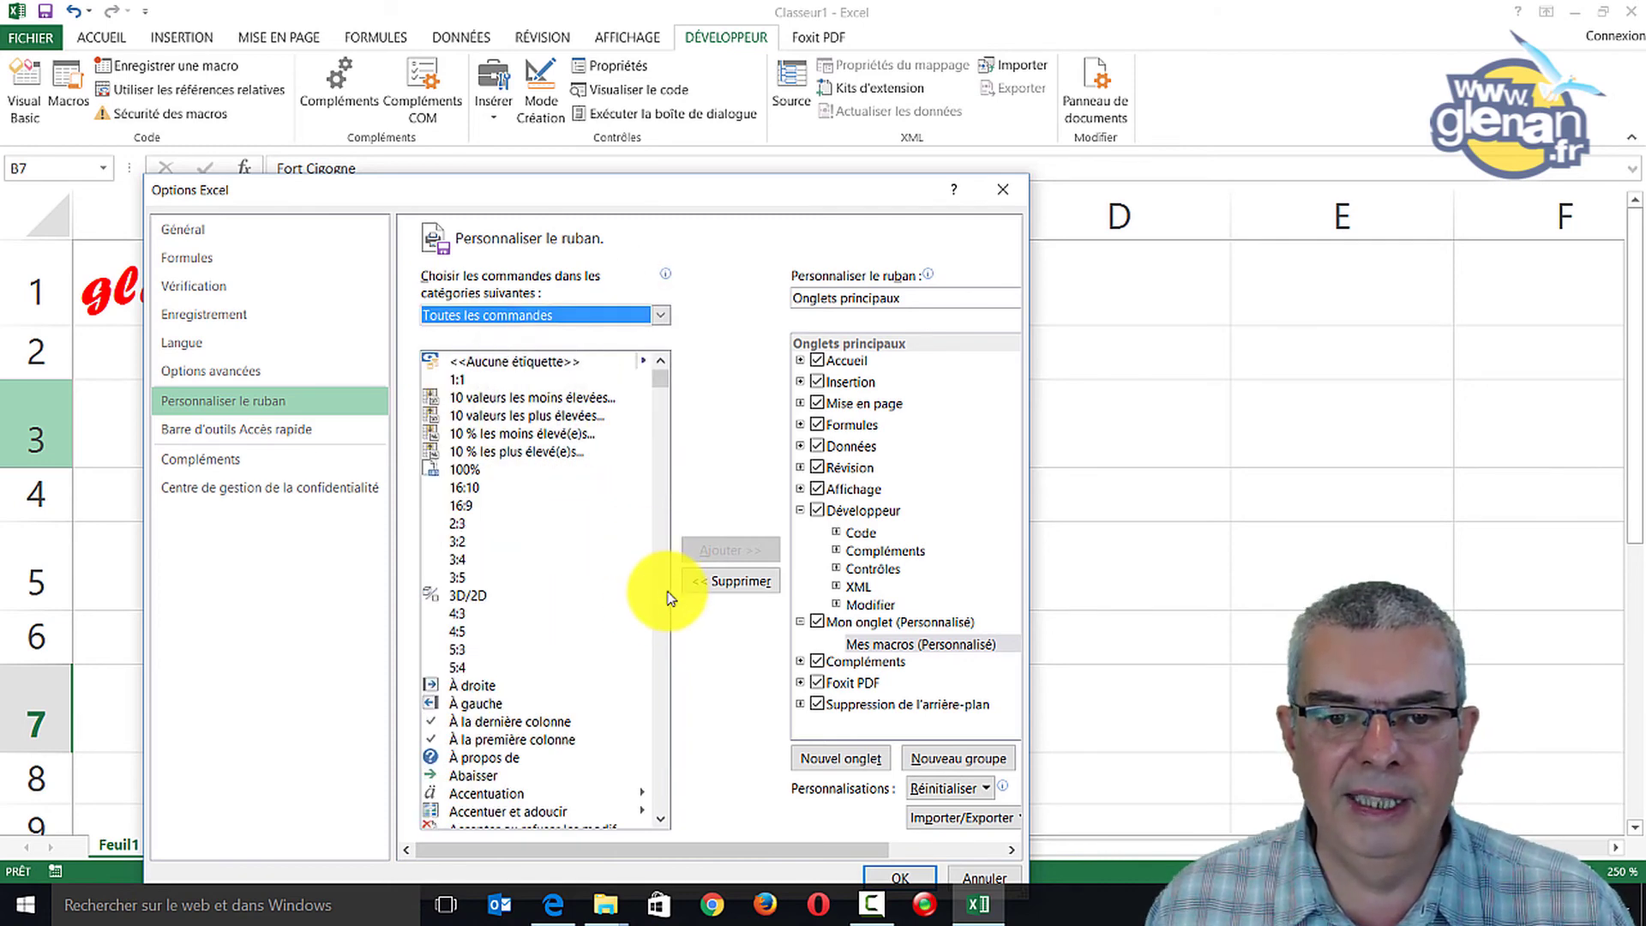
scroll(662, 604, down, 15)
scroll(662, 605, down, 8)
scroll(662, 605, down, 10)
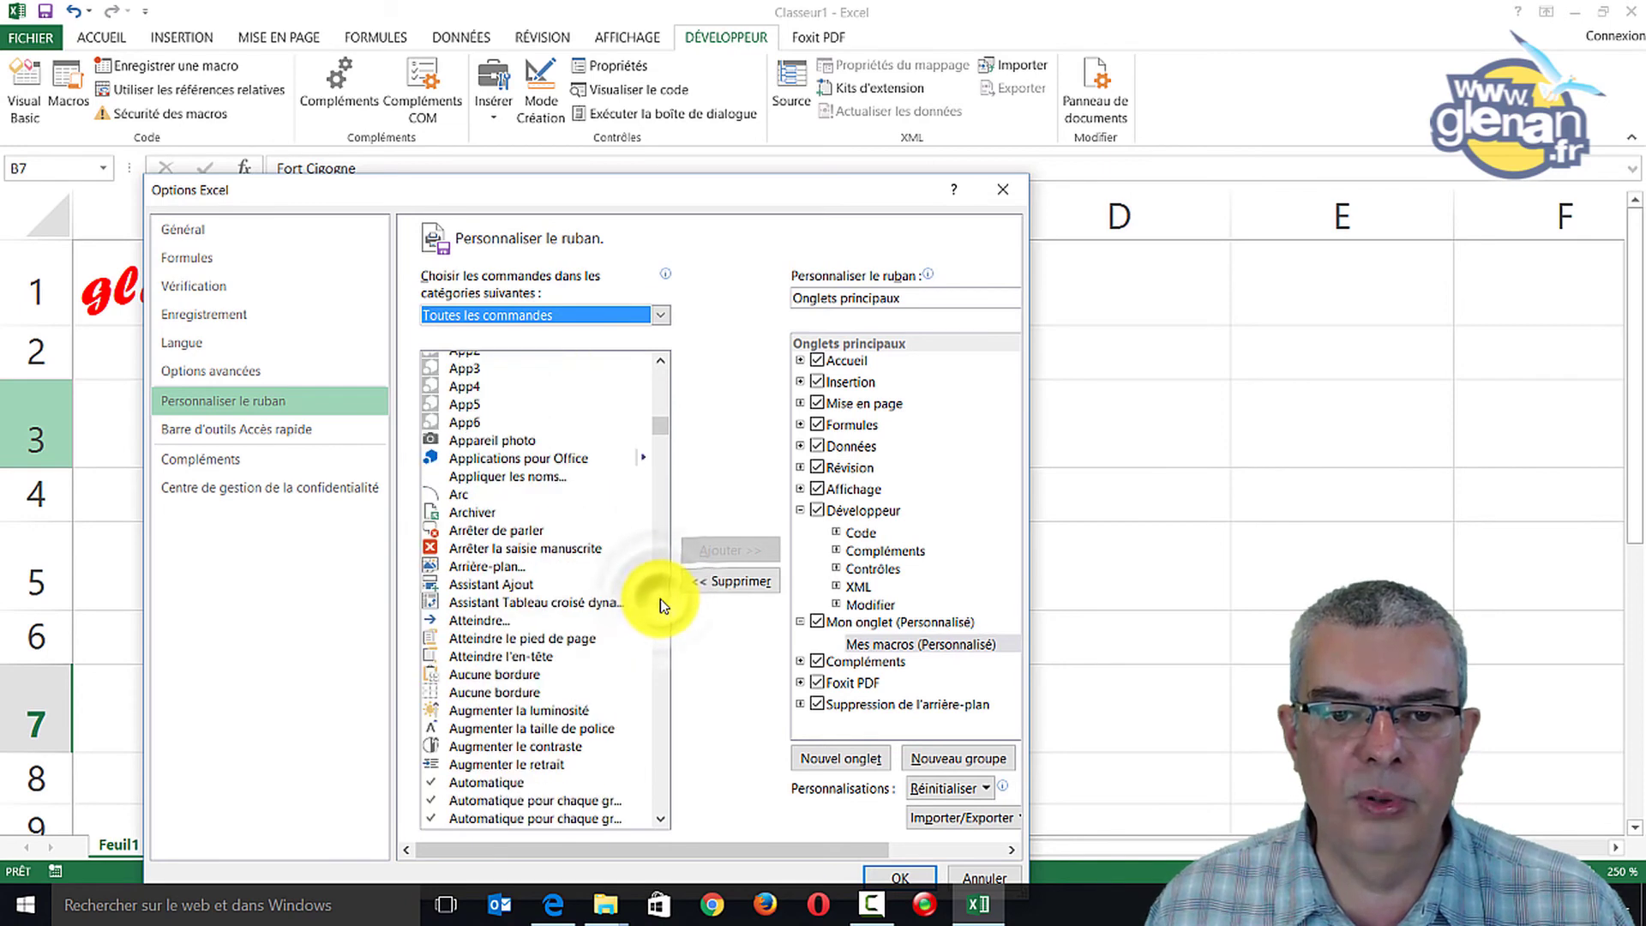
Set the command source to Macros and select texteRougeFondJaune
click(662, 316)
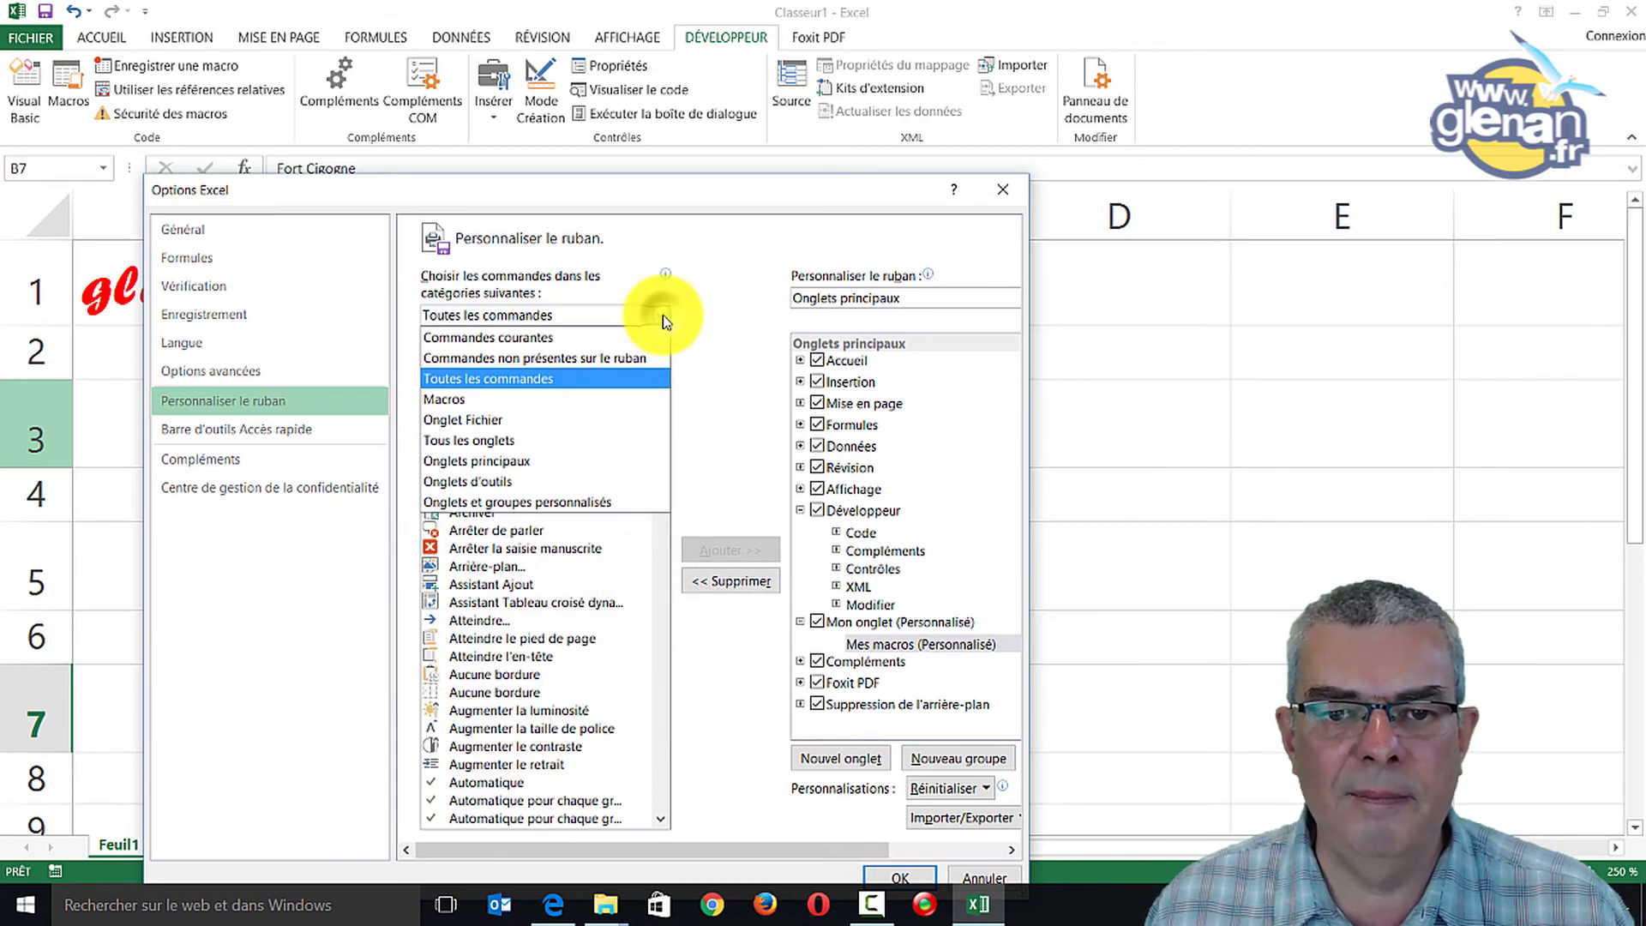
click(521, 400)
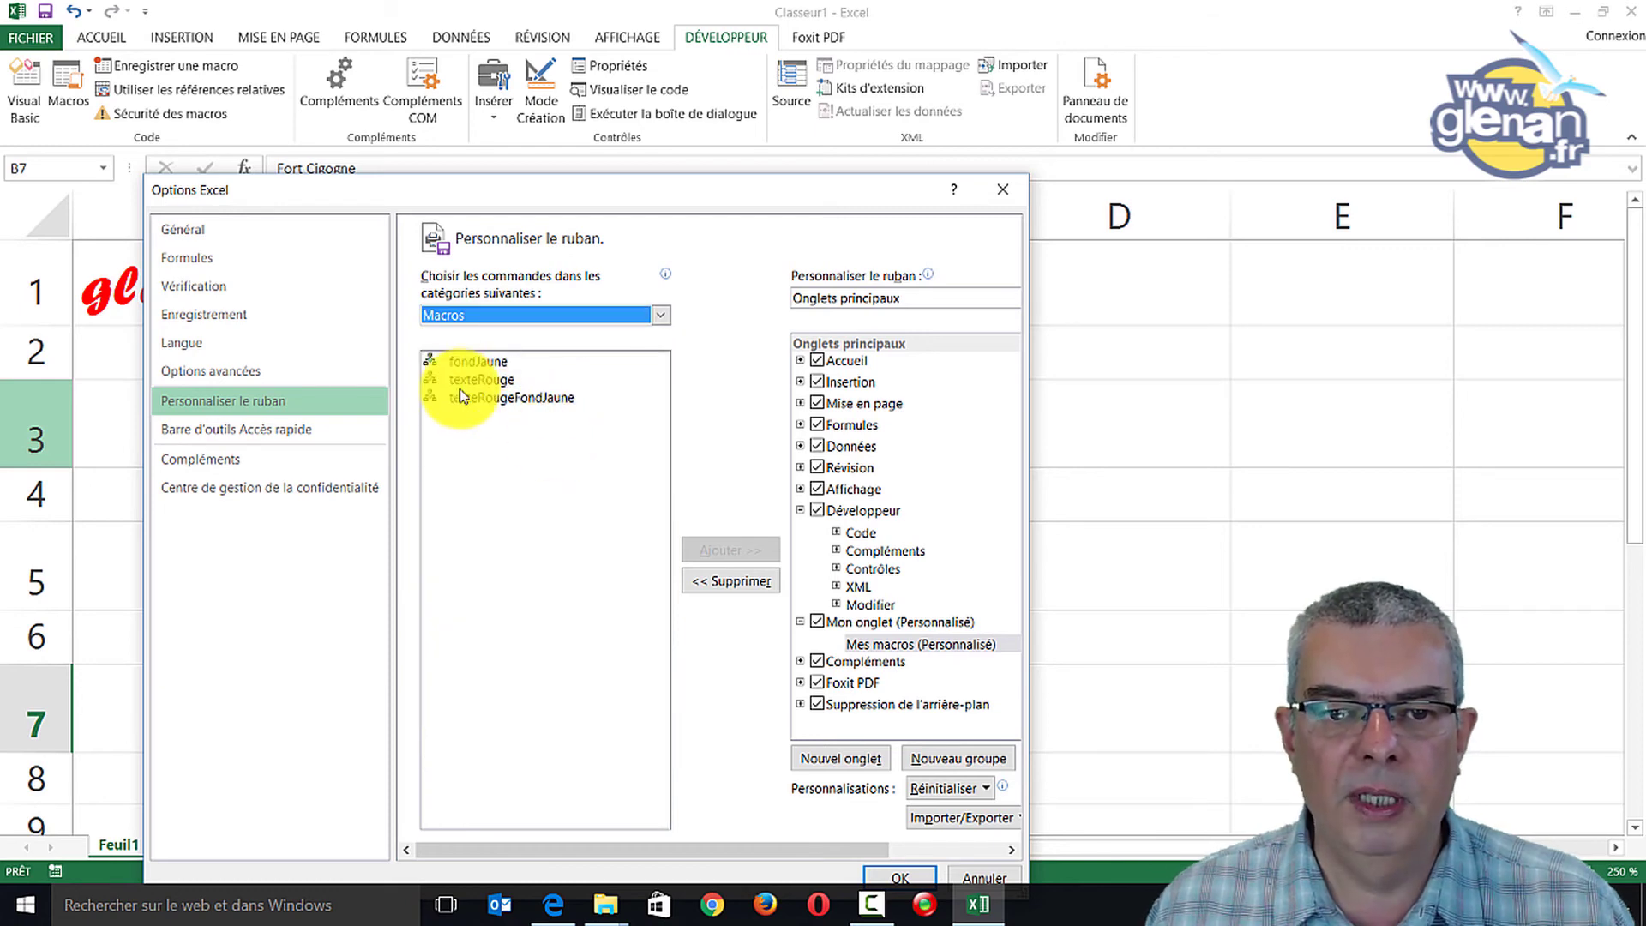
click(482, 397)
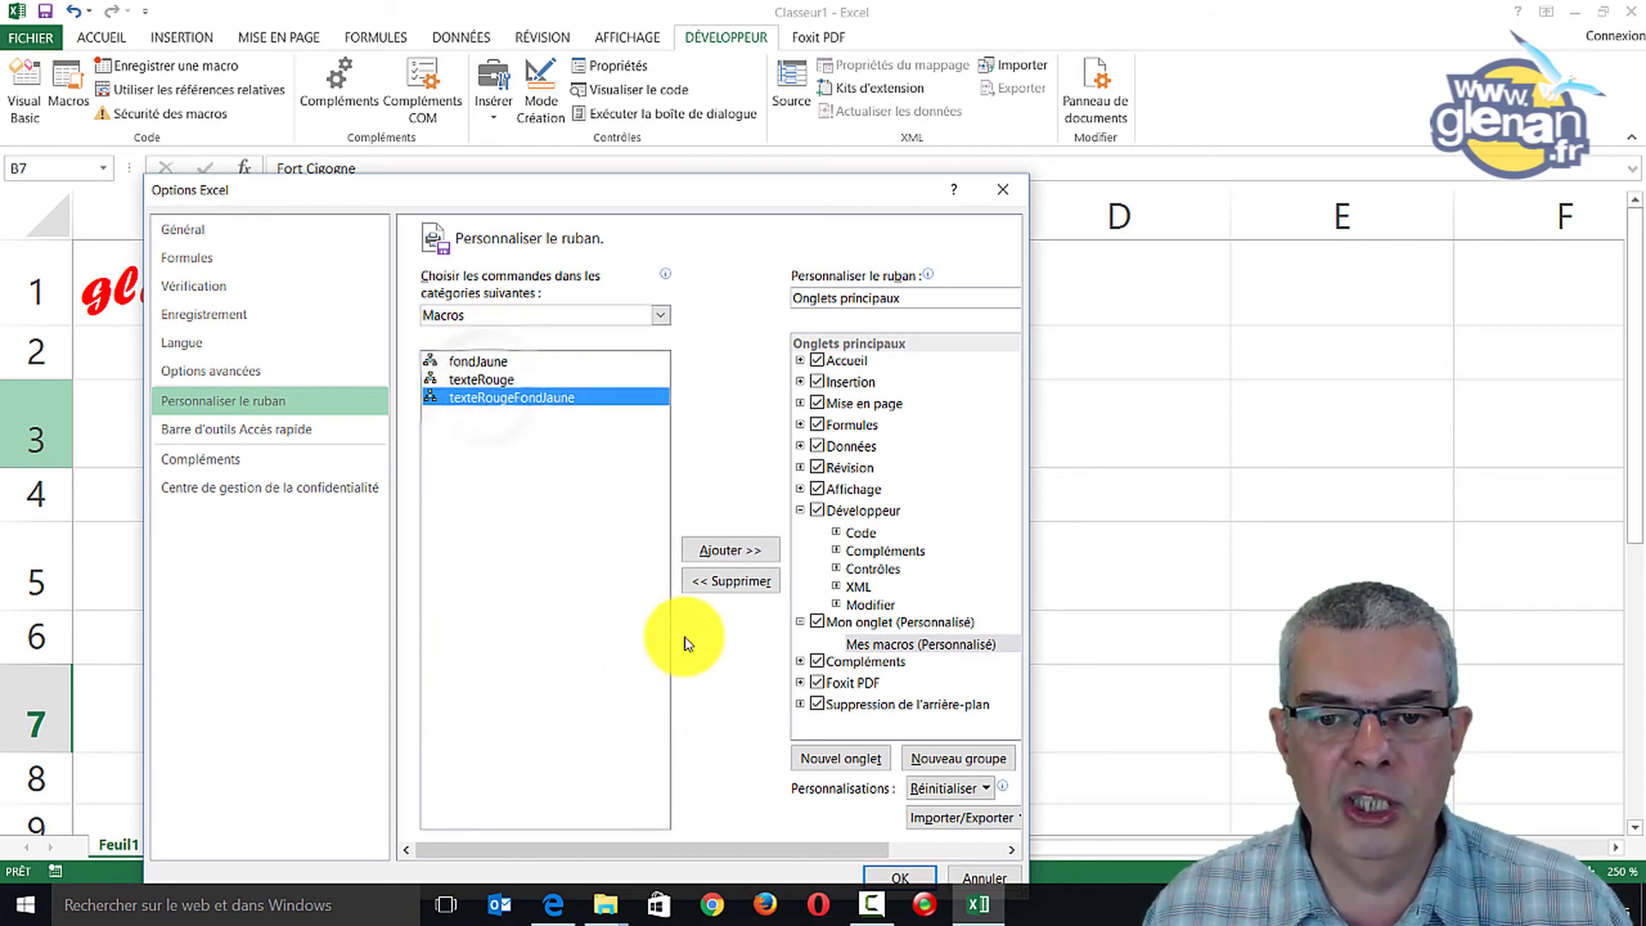
Add texteRougeFondJaune to Mes macros, renamed 'Texte Rouge Fond Jaune' with the blue A symbol
click(744, 557)
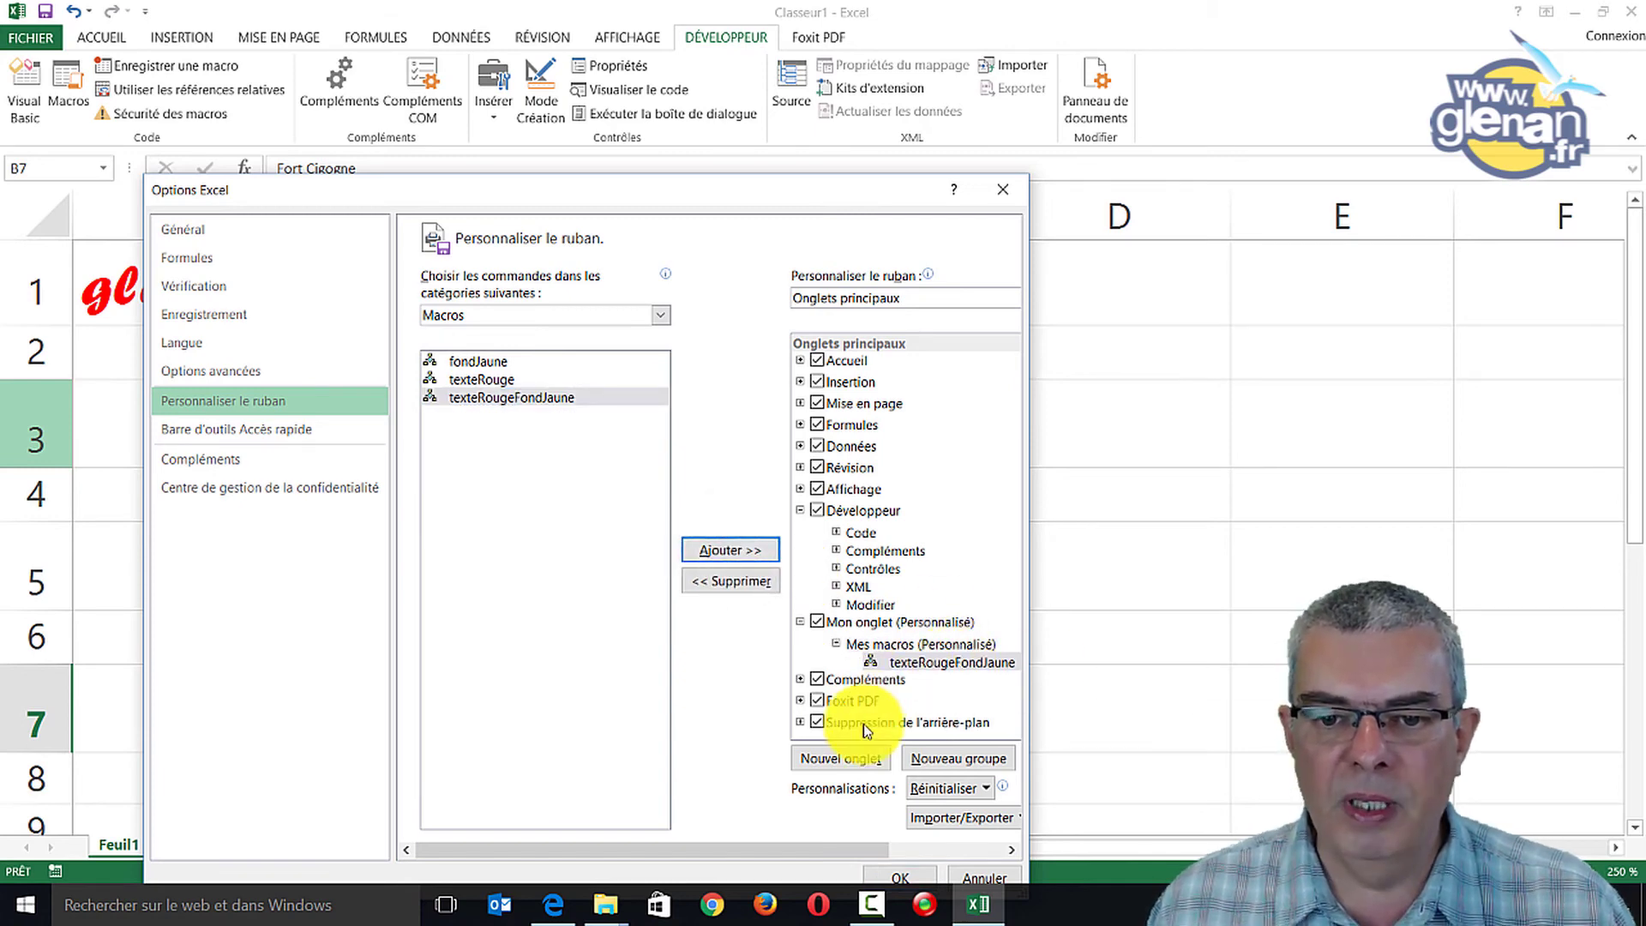
right_click(921, 664)
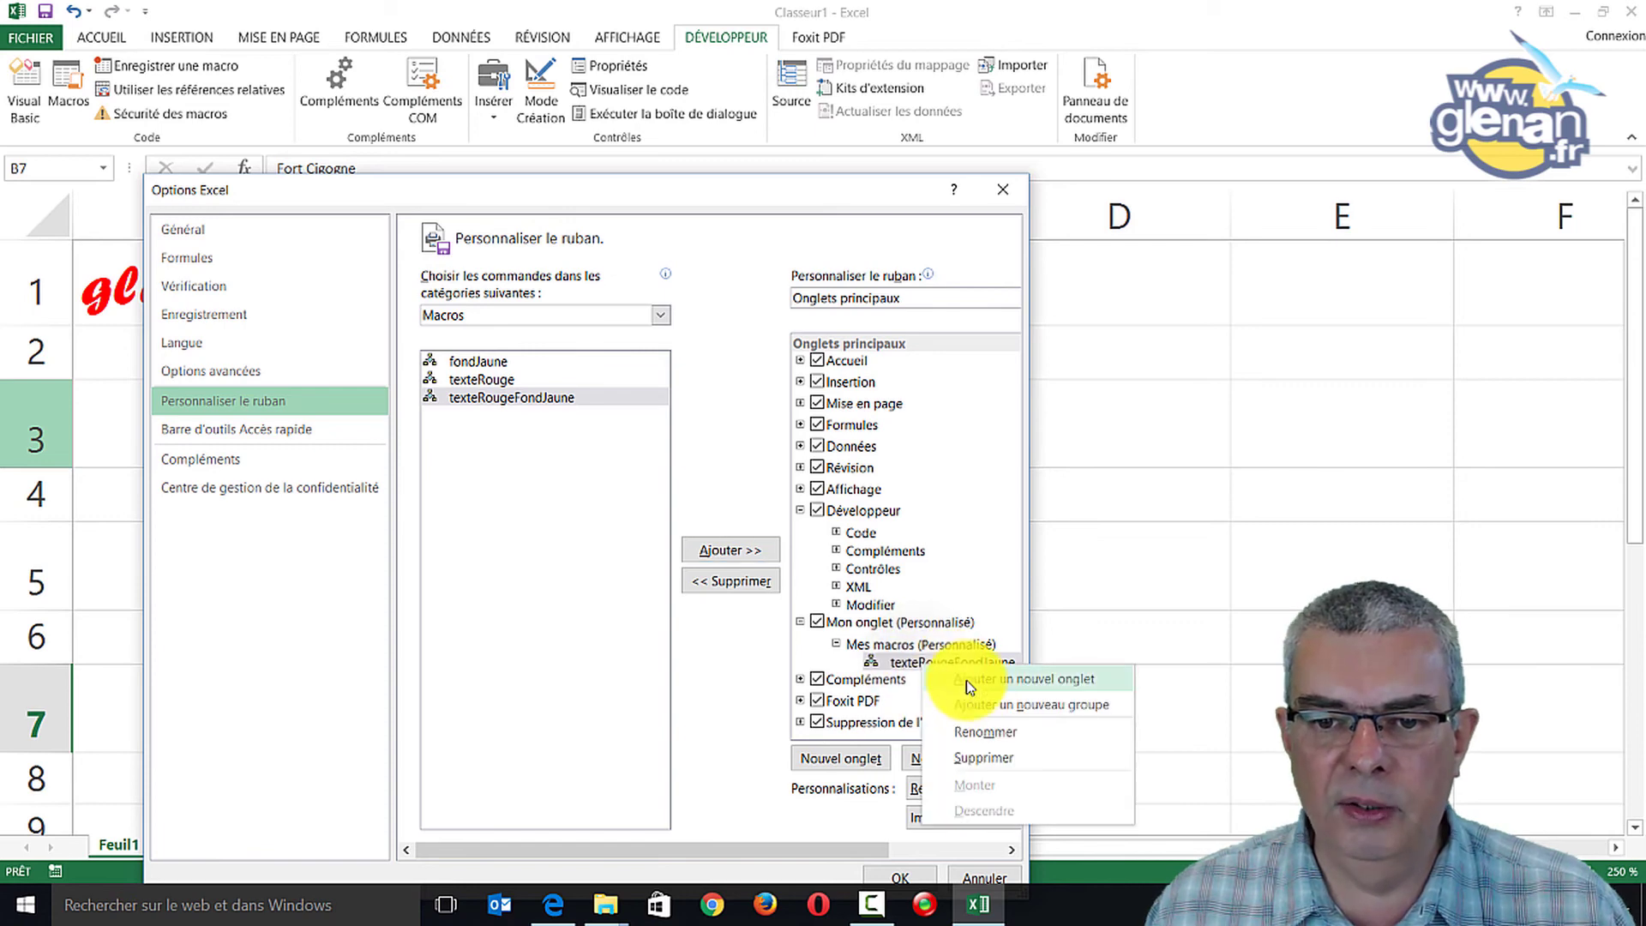
click(985, 737)
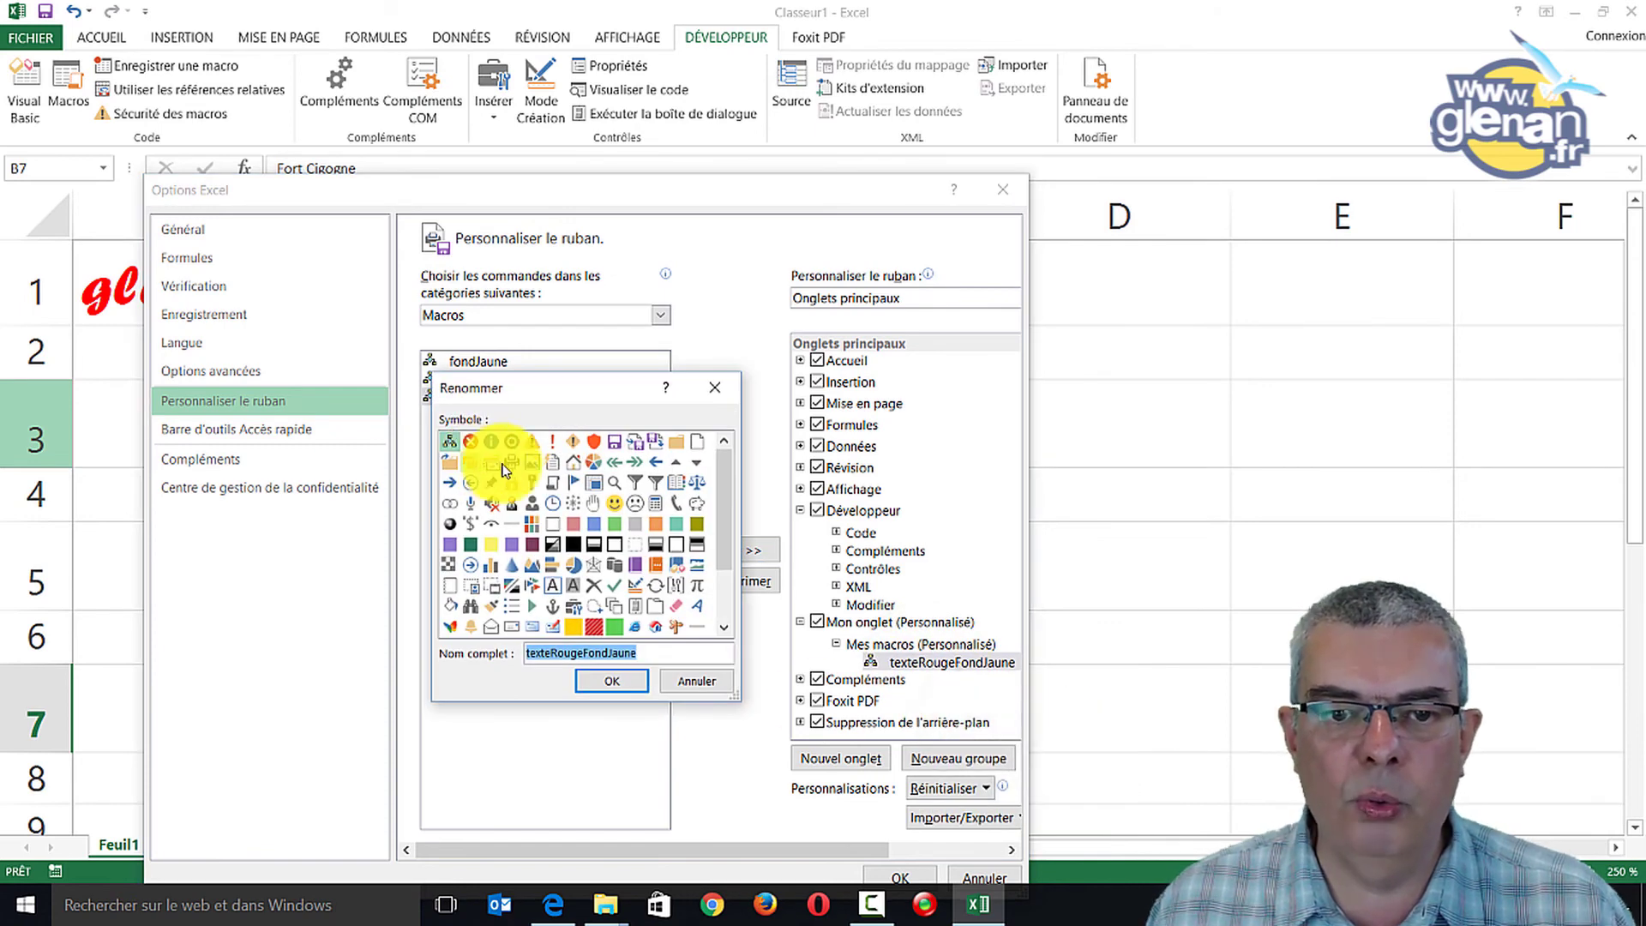
click(551, 654)
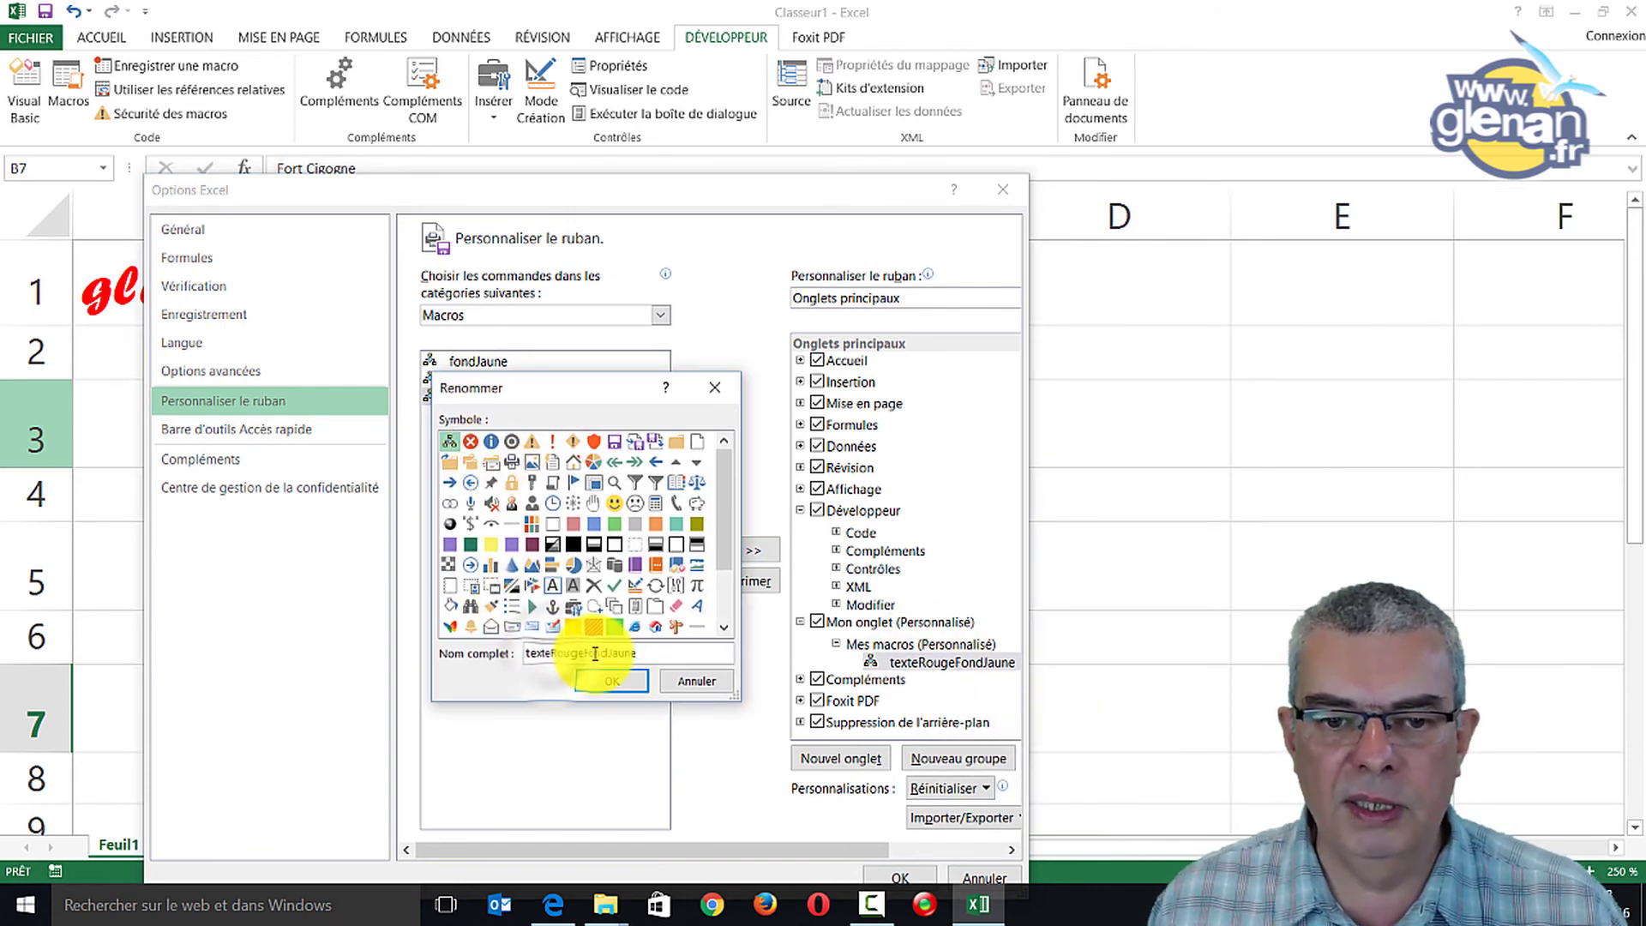
click(582, 653)
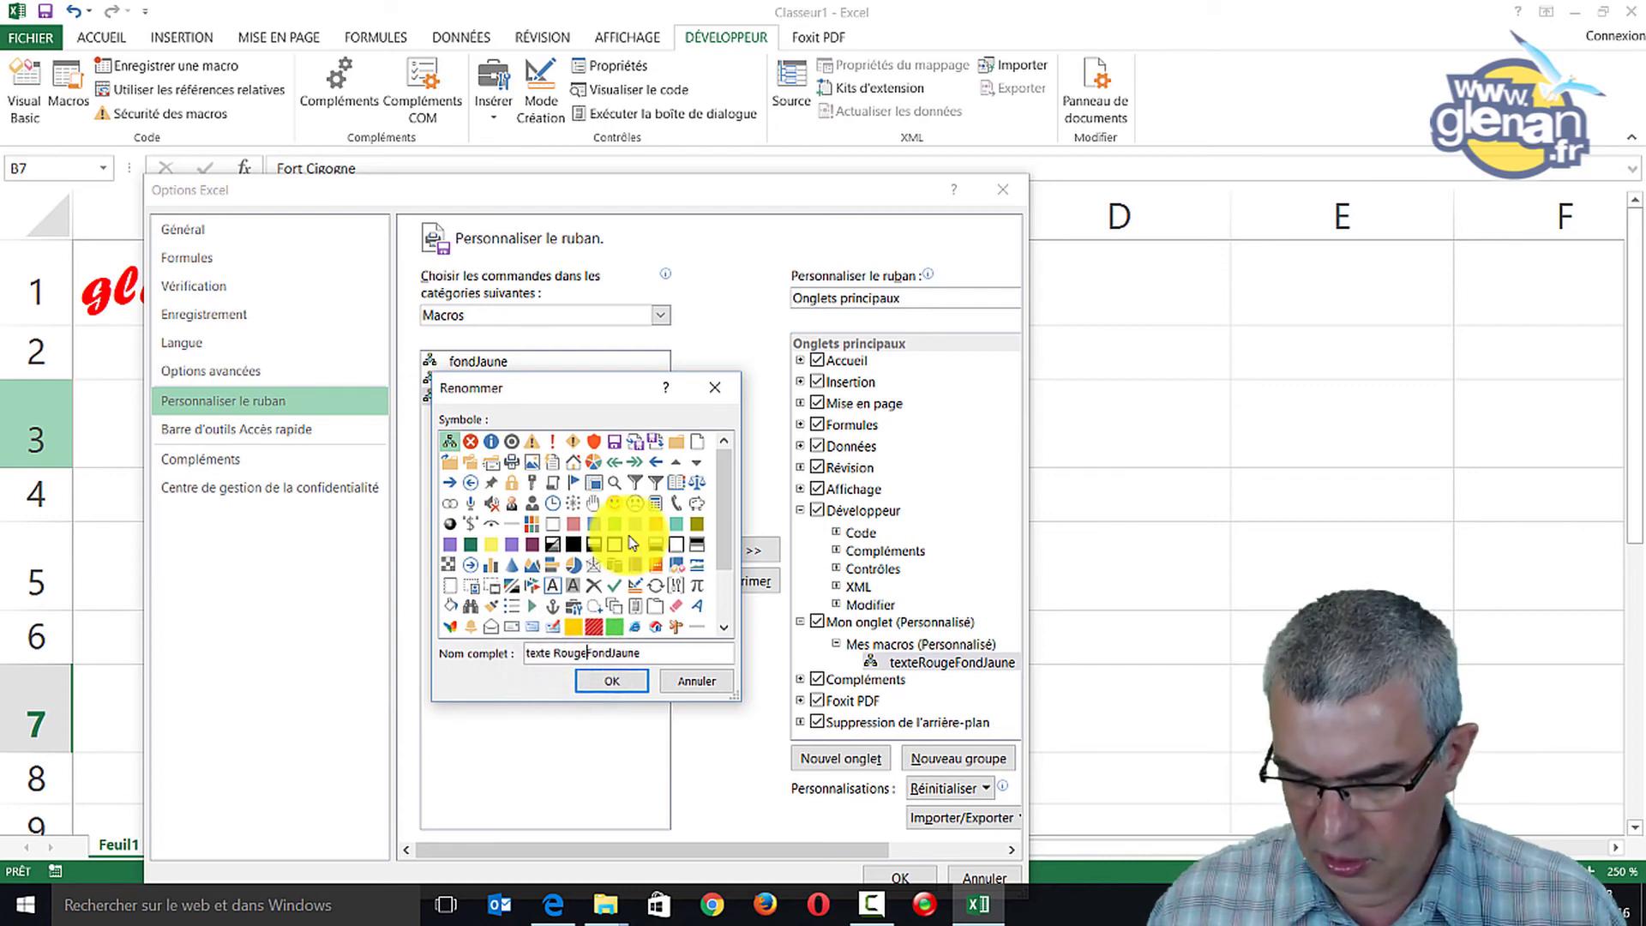
click(614, 653)
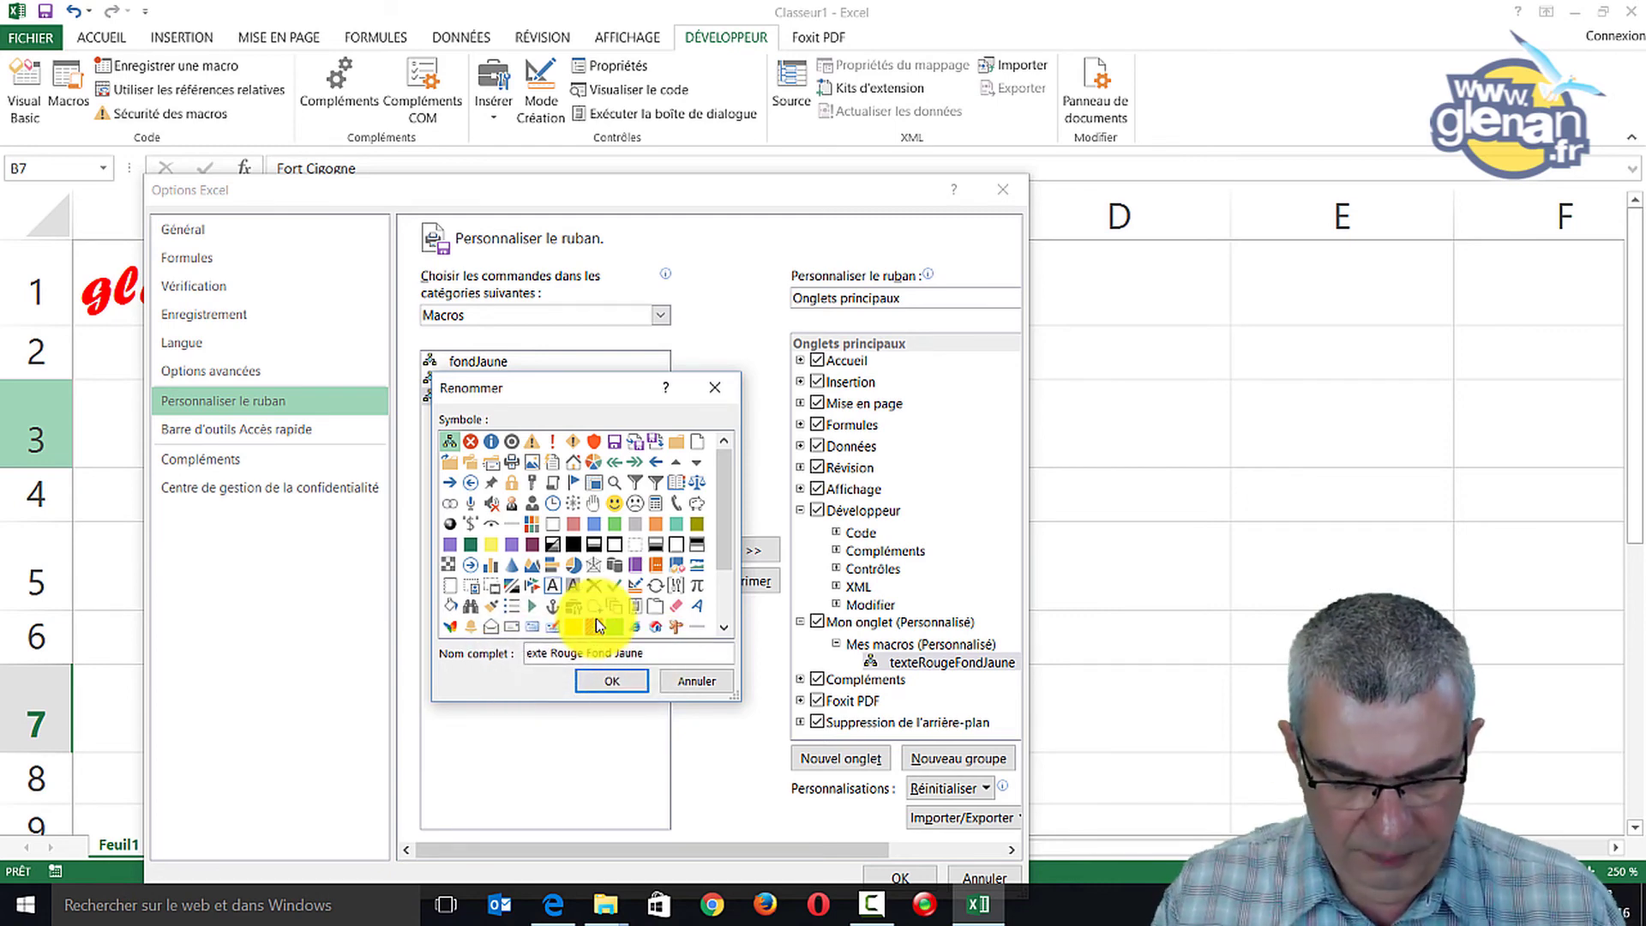
text(T)
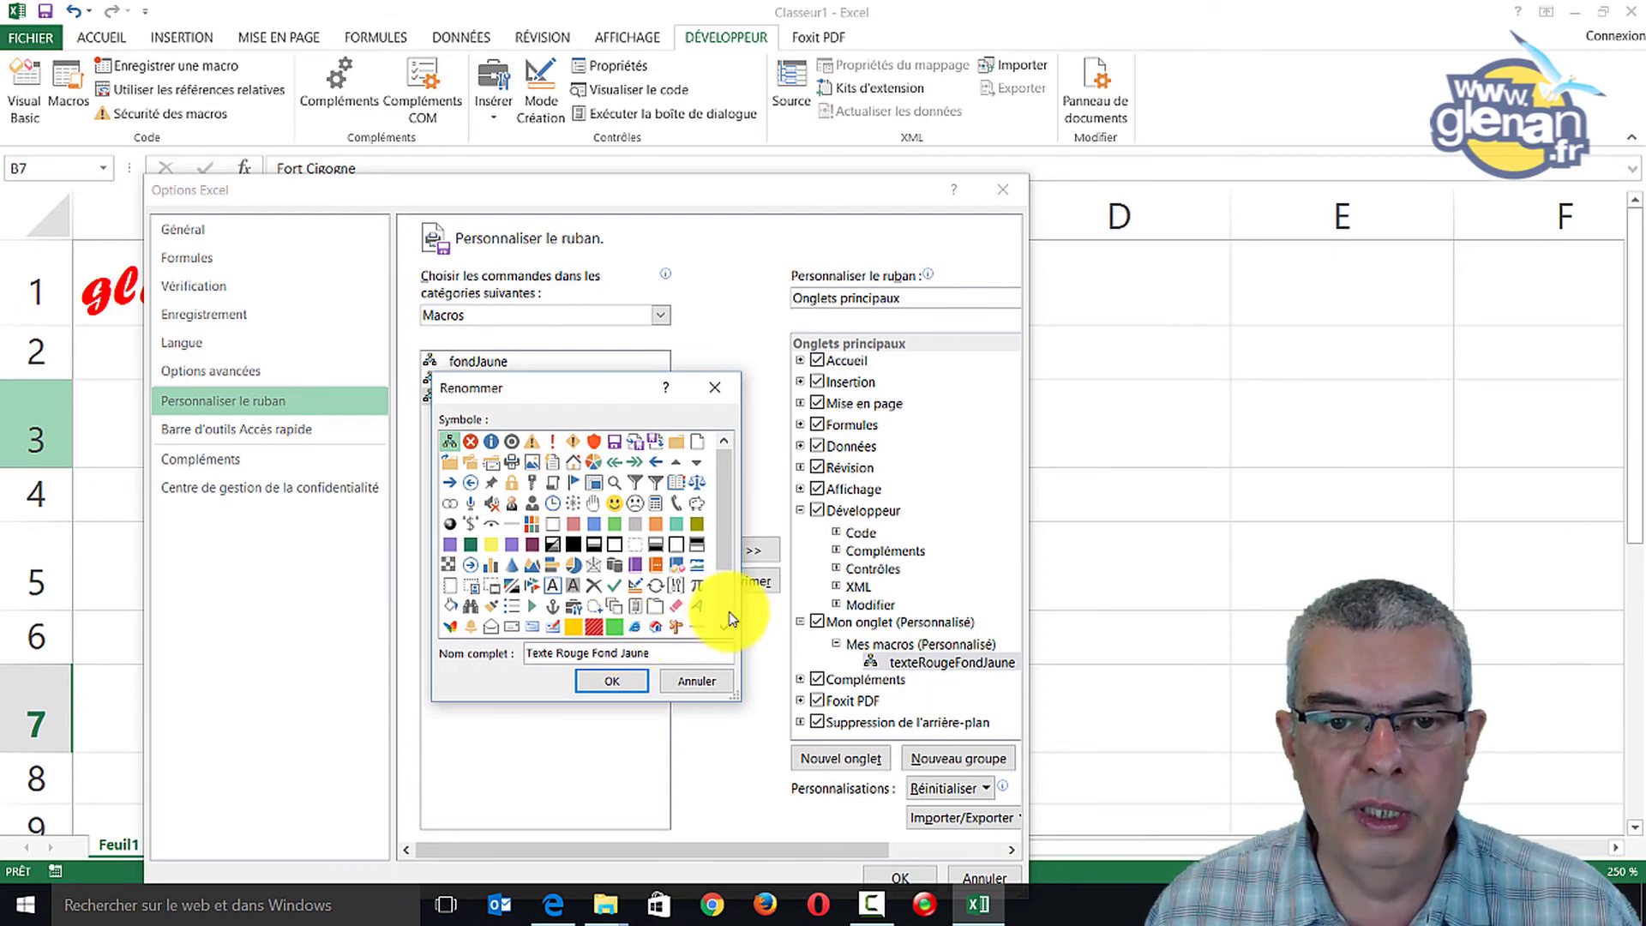
scroll(731, 617, down, 2)
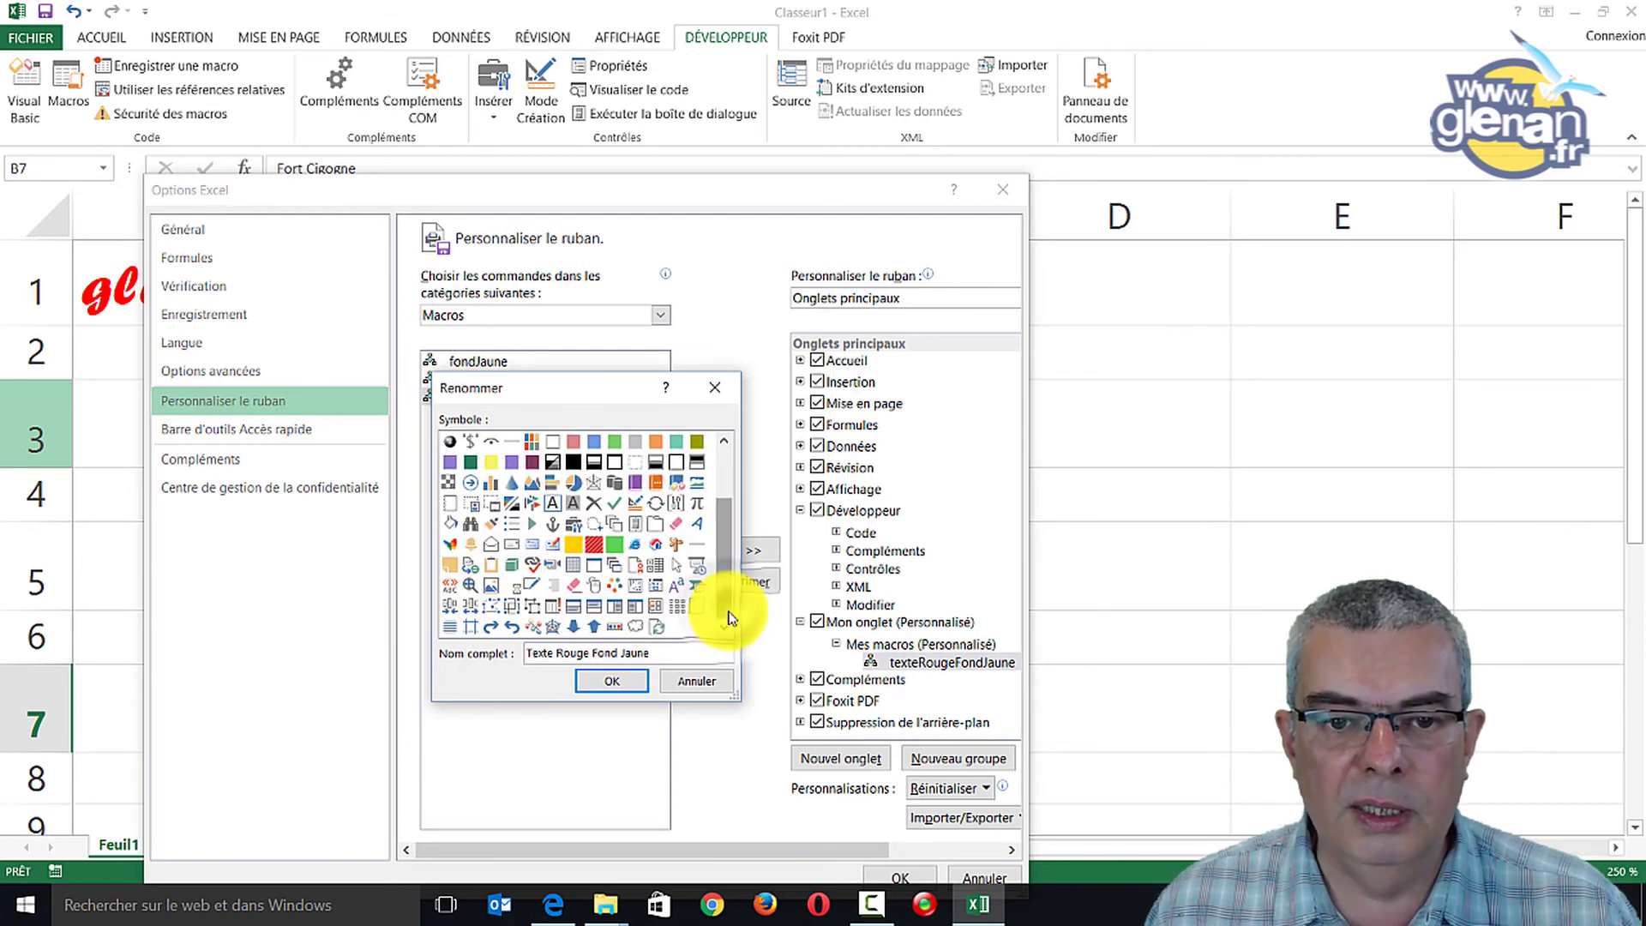
click(575, 549)
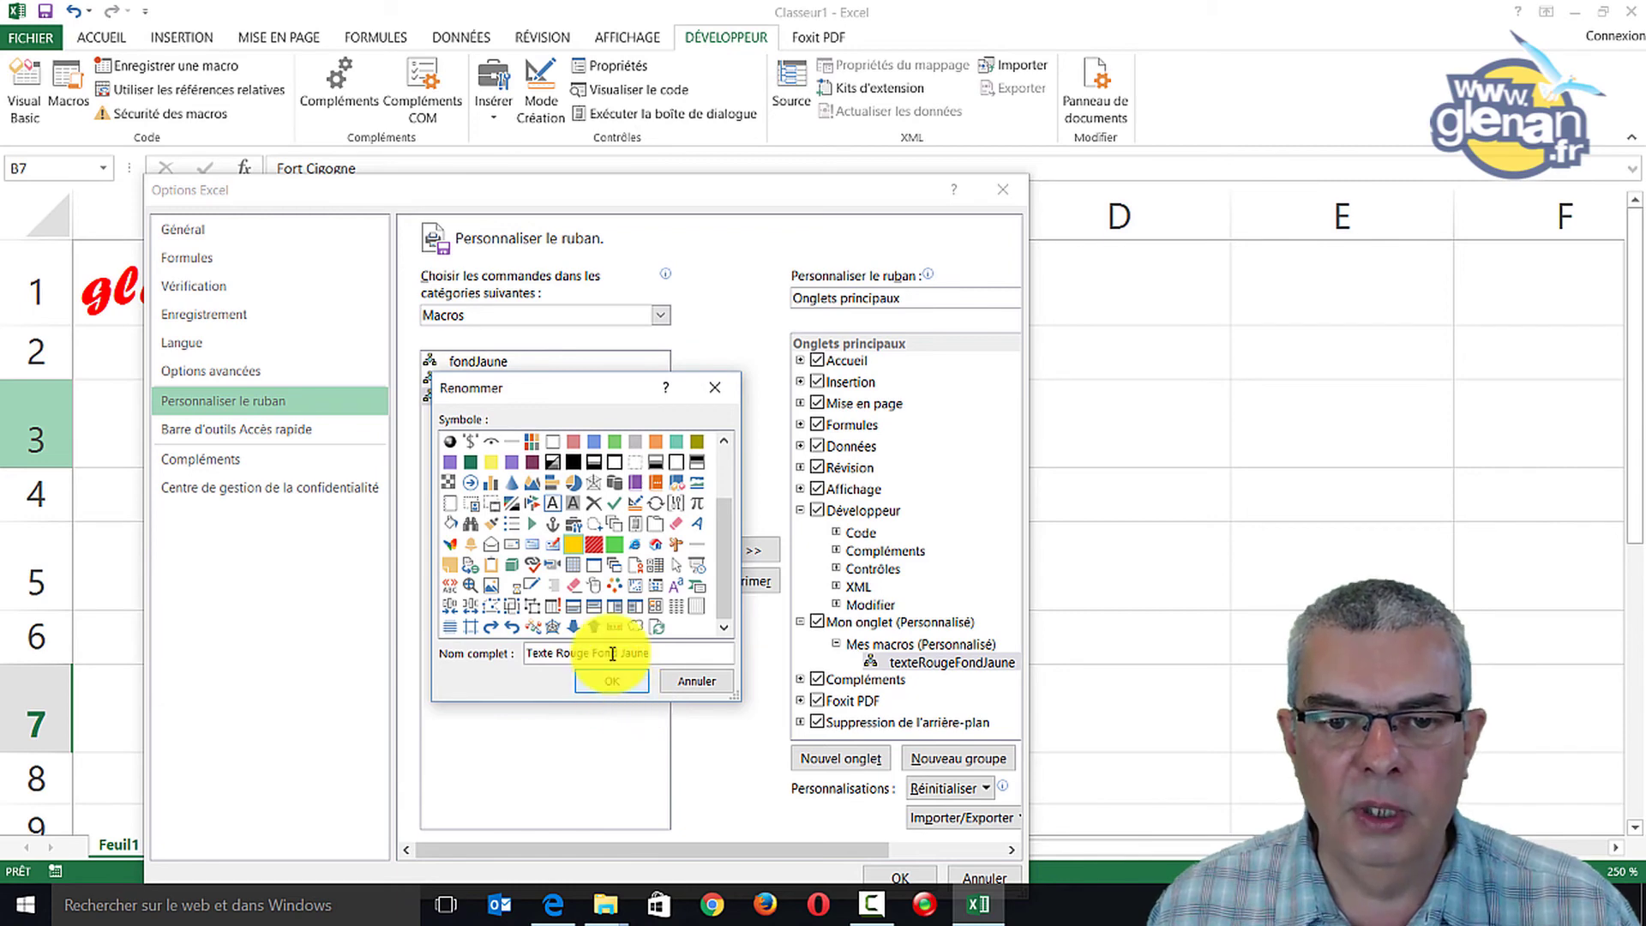
click(697, 523)
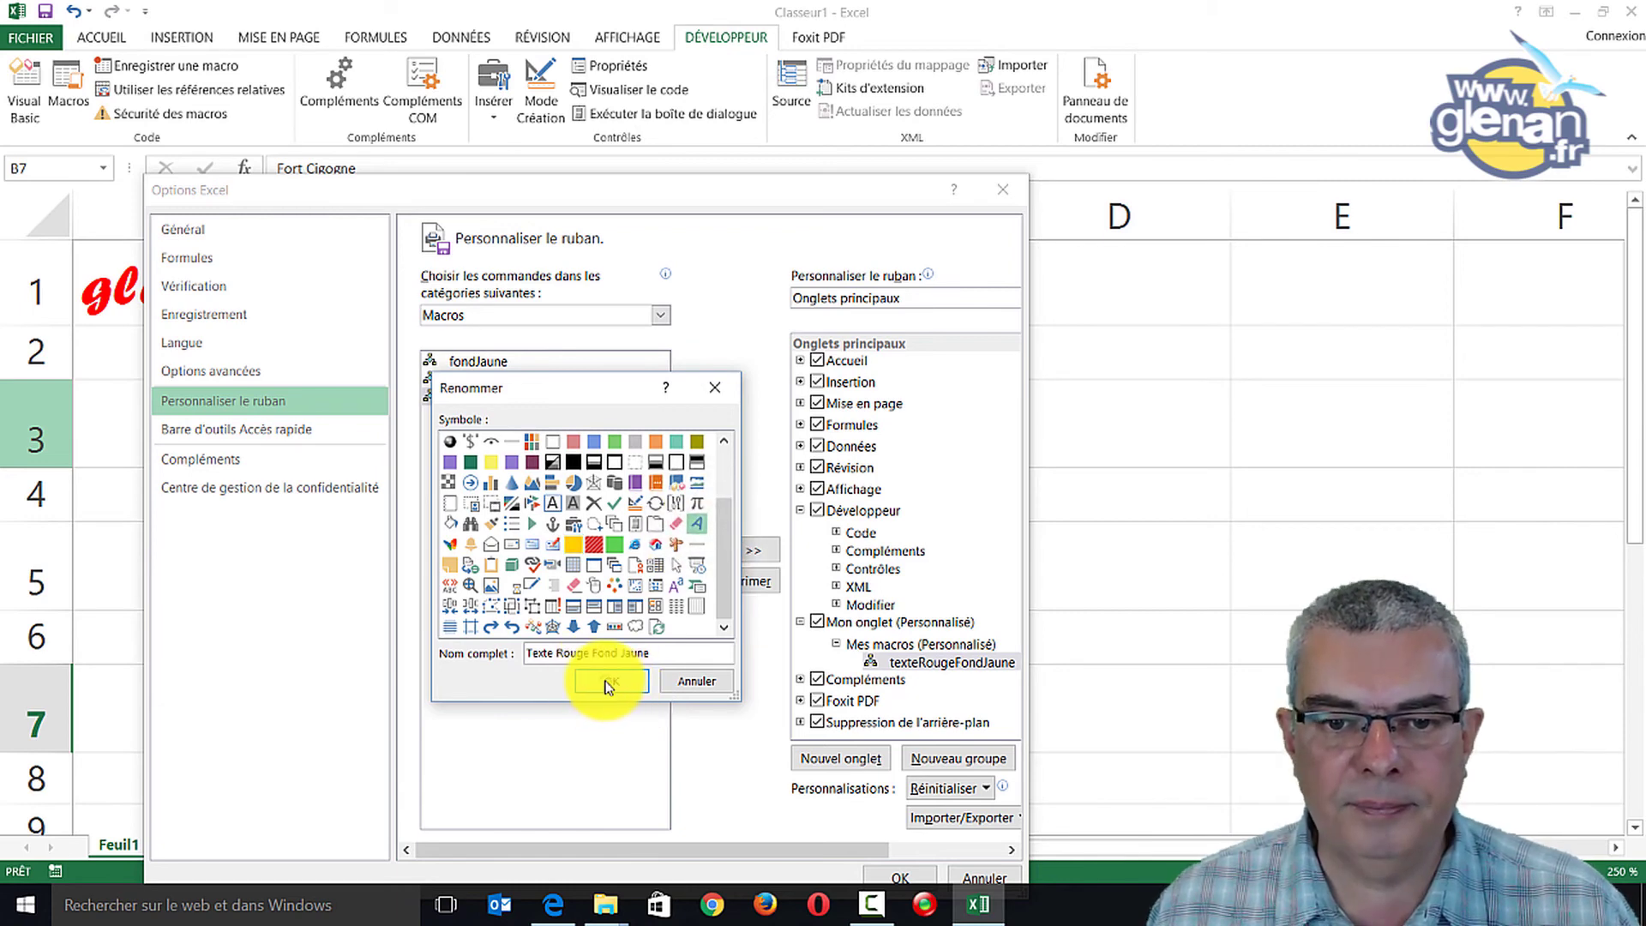
click(607, 681)
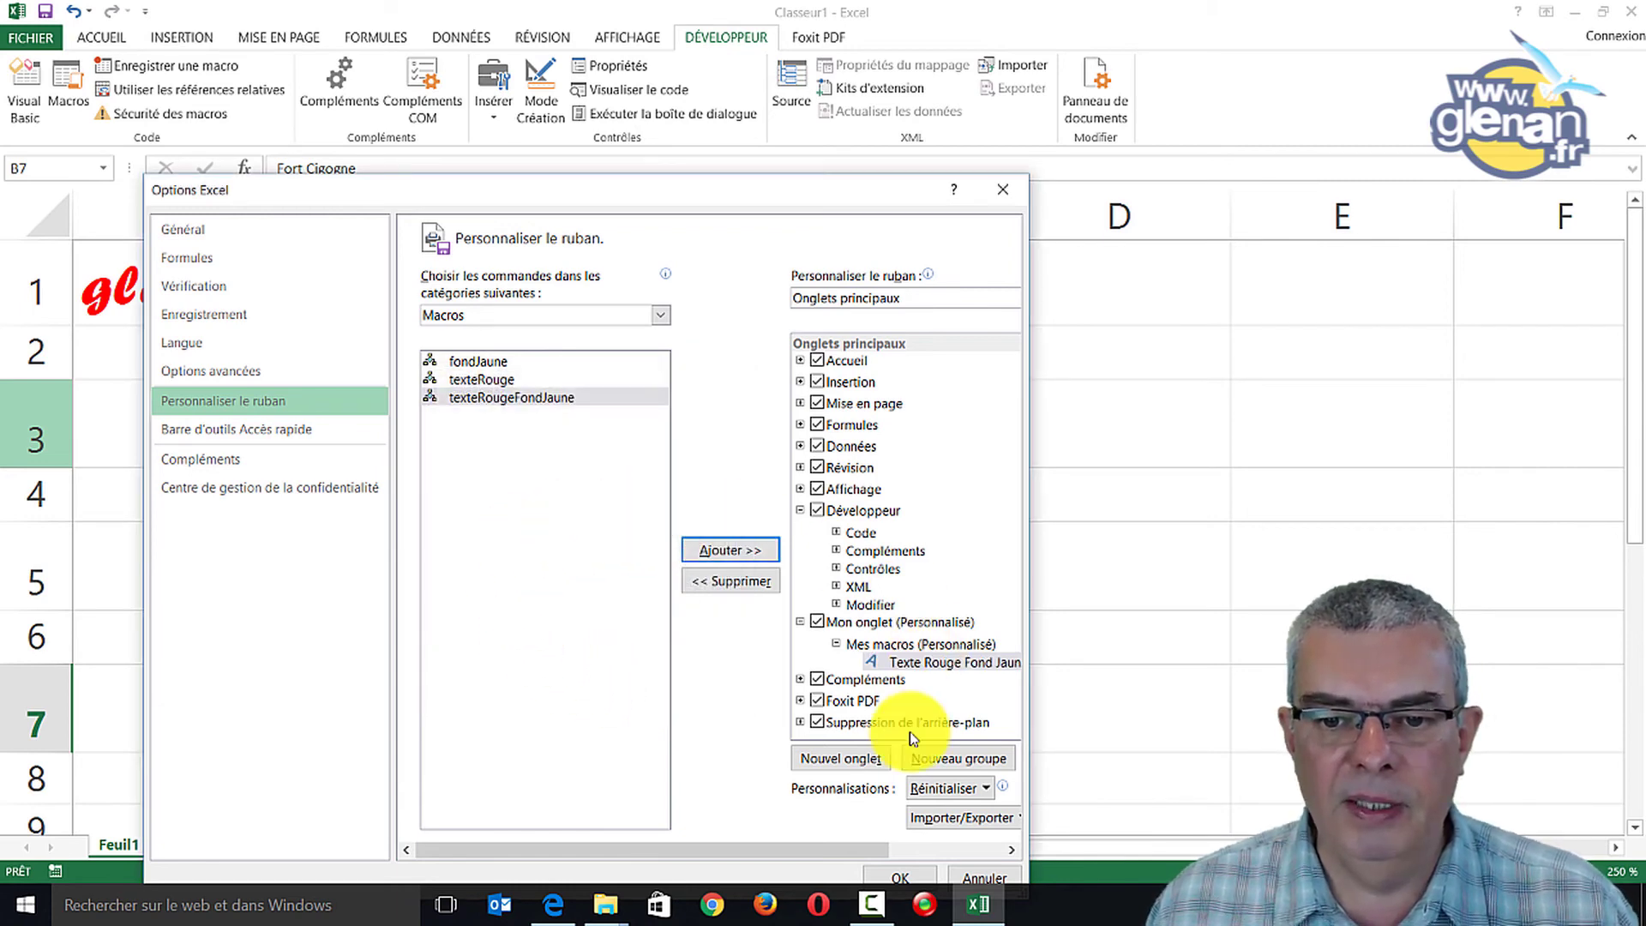
Close Options, show the Mon onglet tab, and enter 'Guiriden' in B4
click(896, 876)
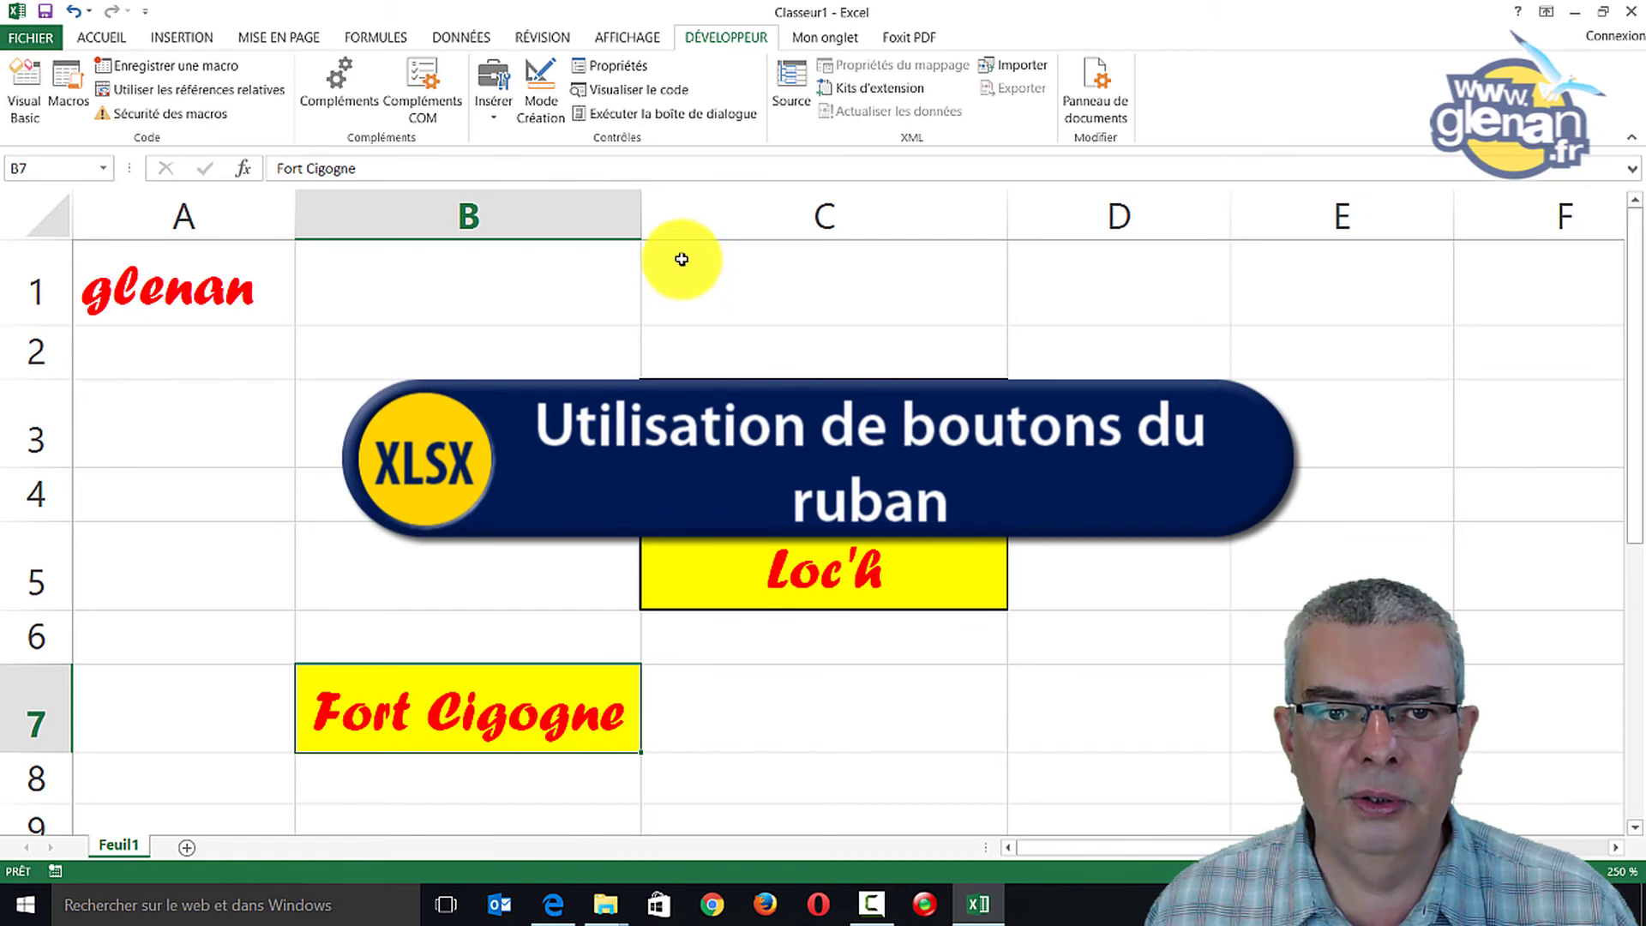
click(821, 42)
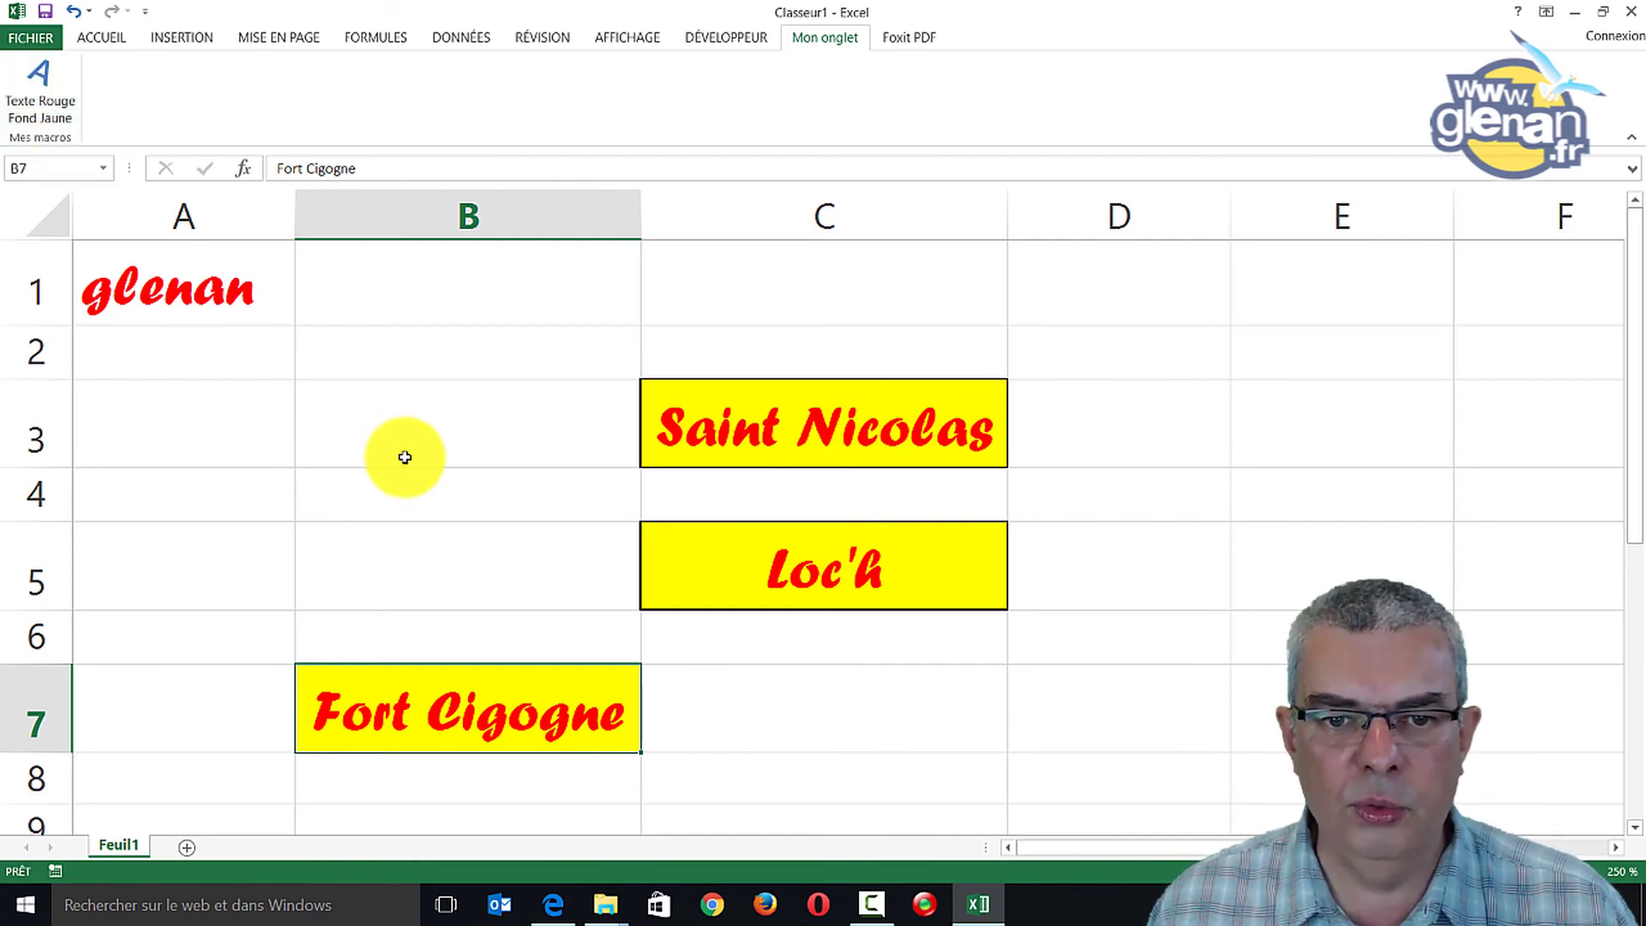
click(367, 500)
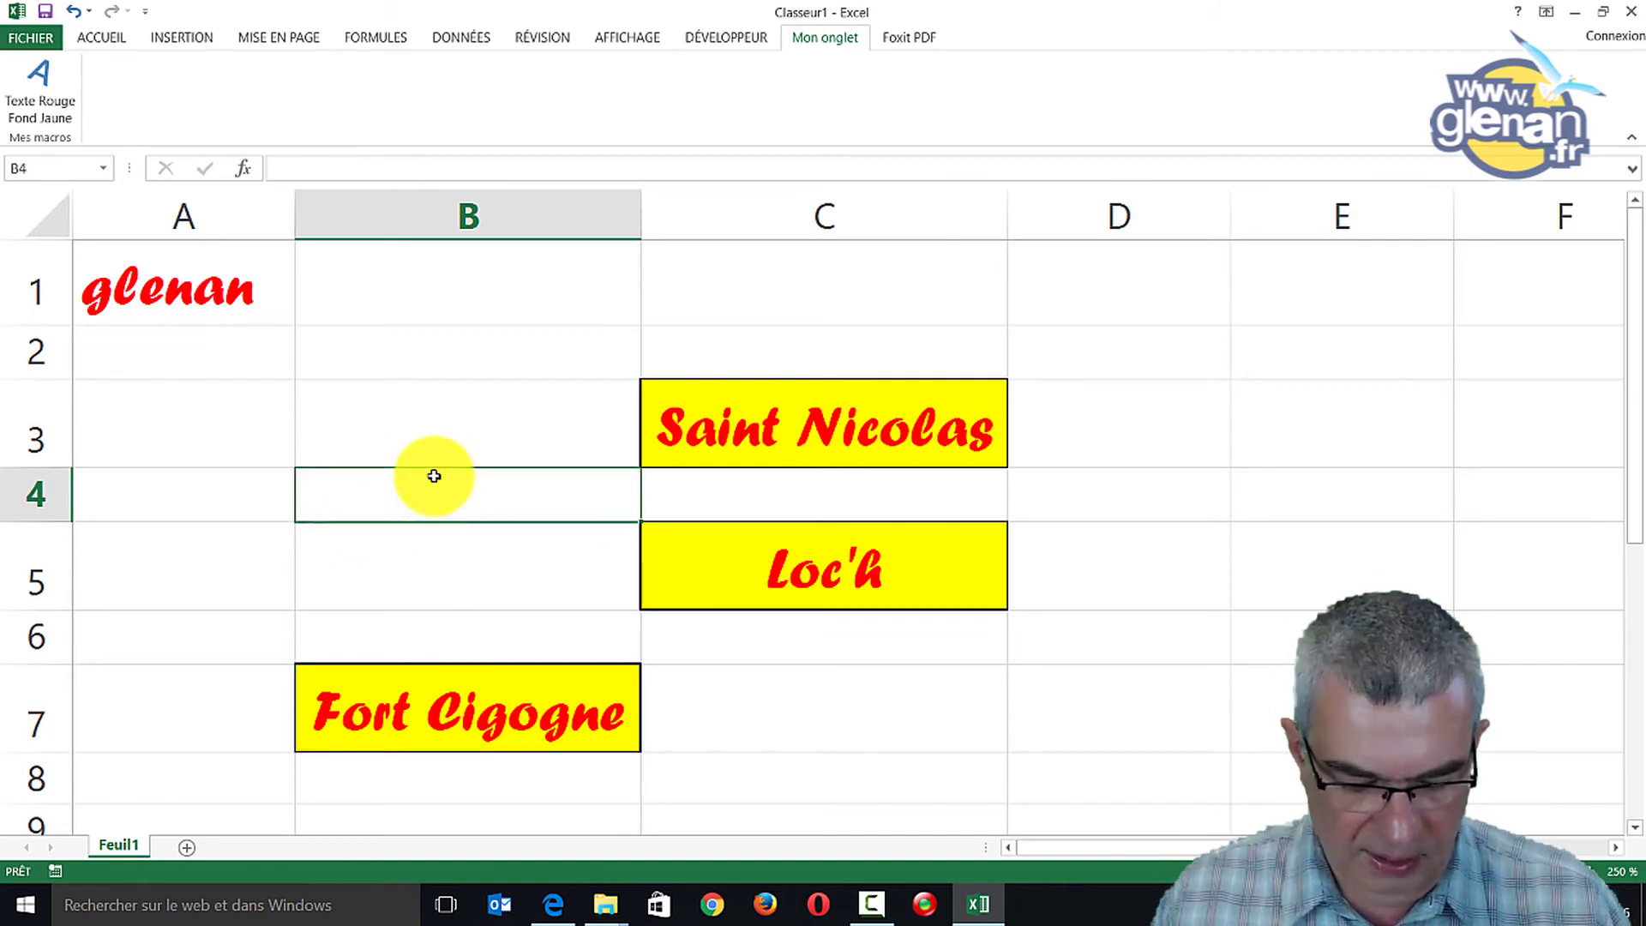
text(Guiriden)
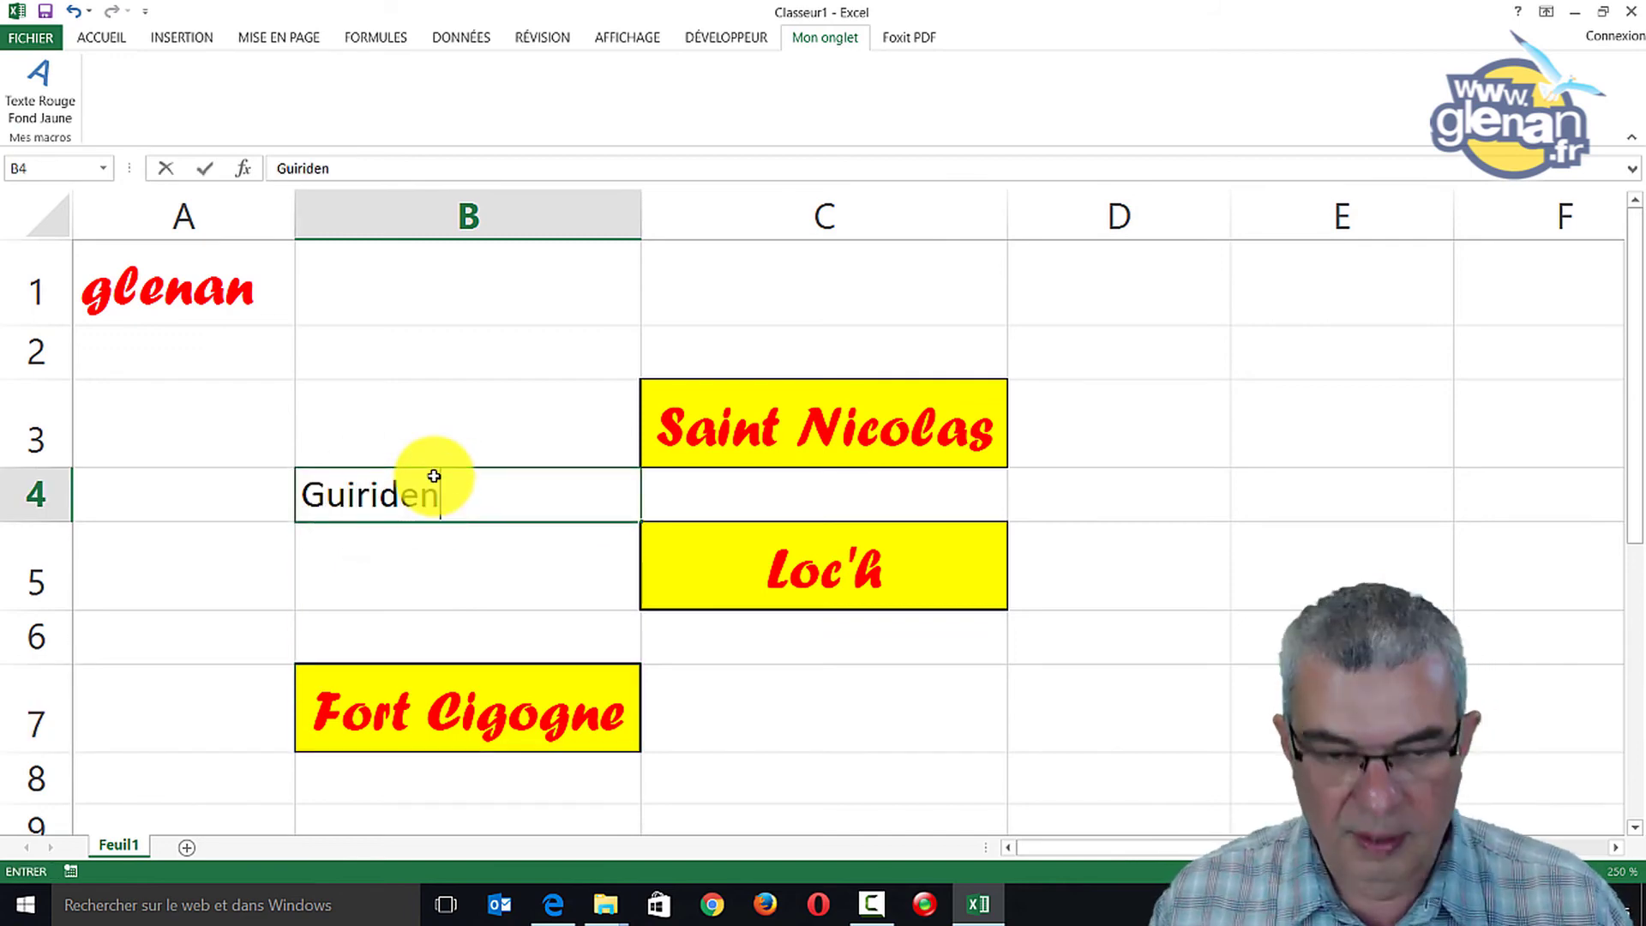
key(Return)
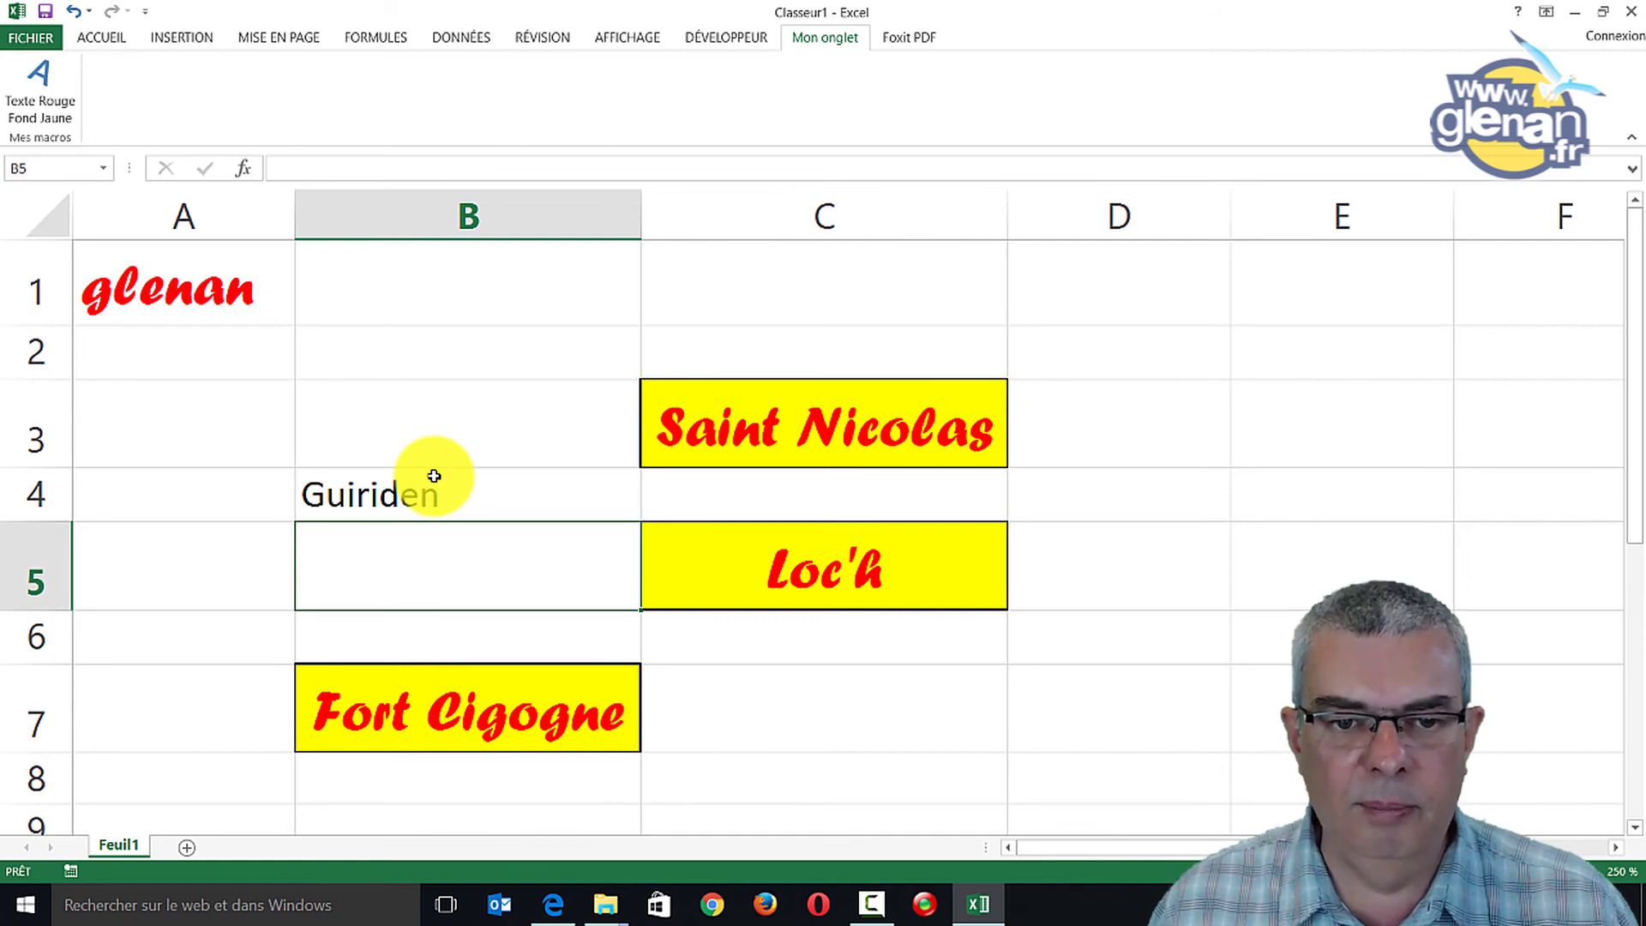
Style B4 with the Texte Rouge Fond Jaune button, then select E3
click(433, 476)
click(34, 81)
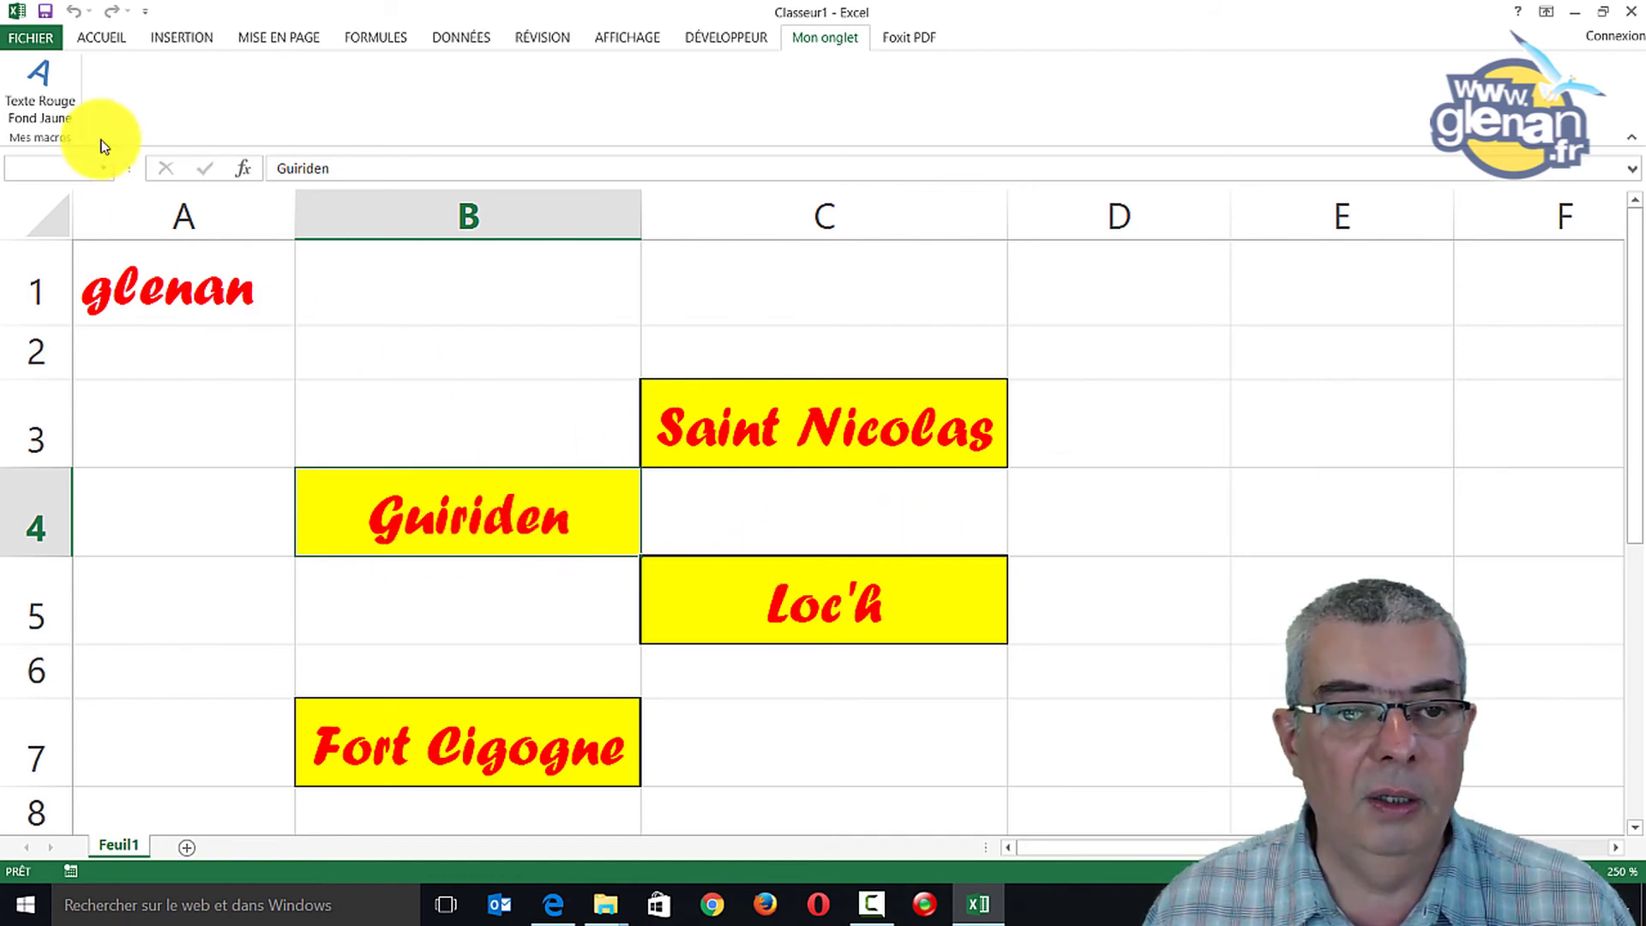
click(1256, 429)
text(Guietoc)
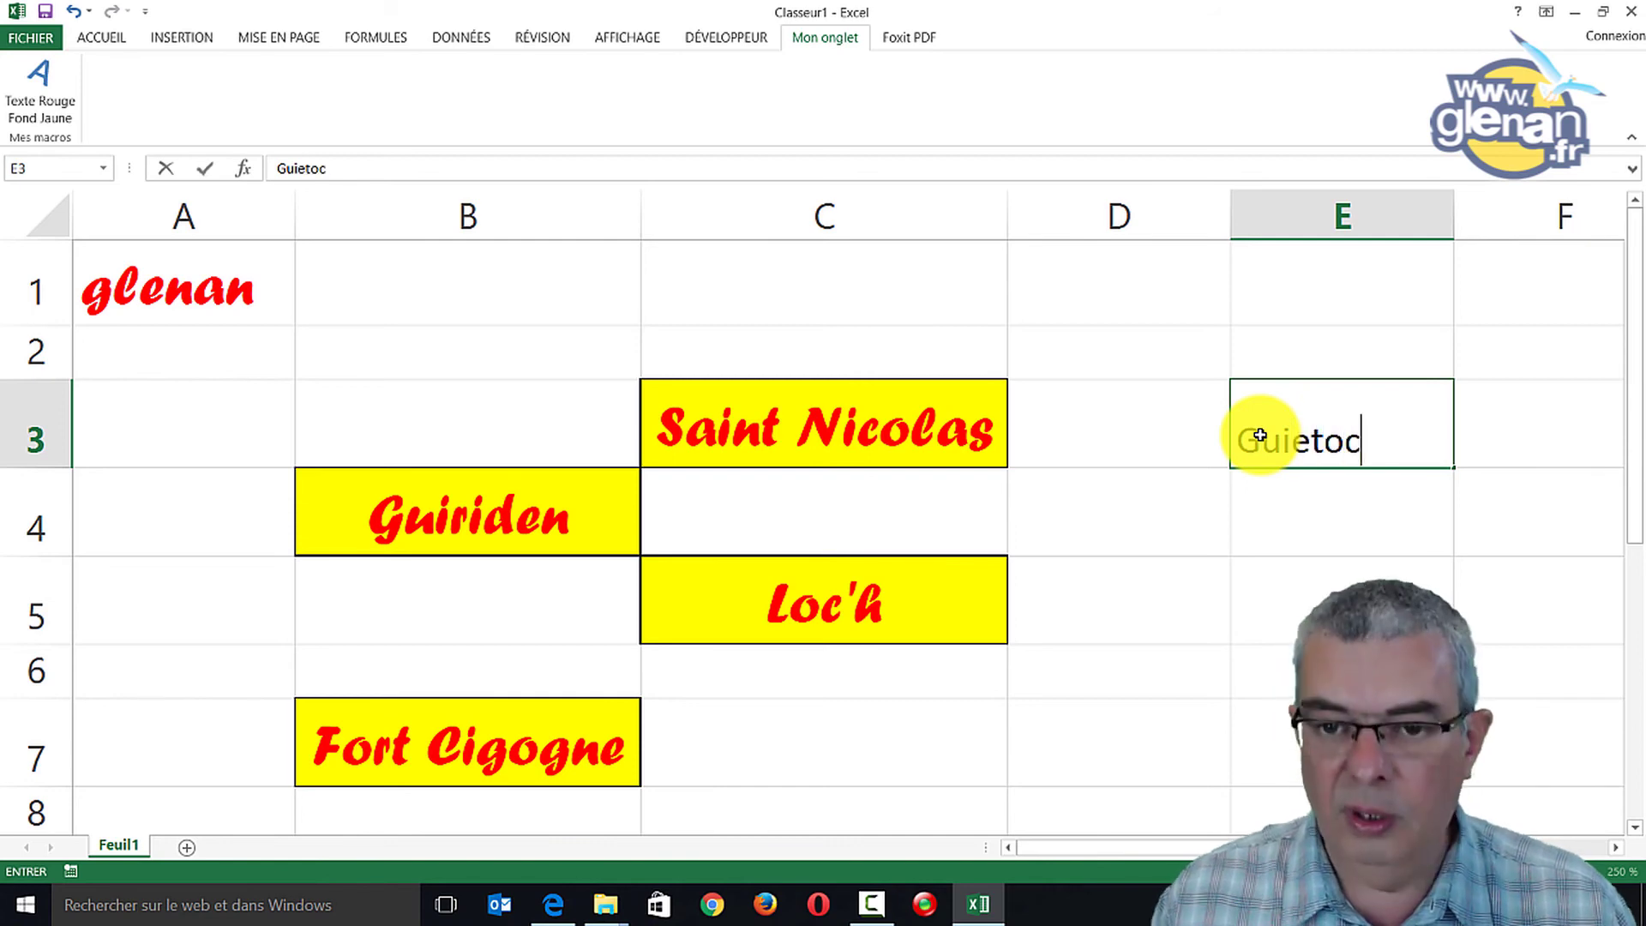
Commit the E3 and E4 entries (Guietoc, Penfret) and select both cells
key(Return)
text(Penfret)
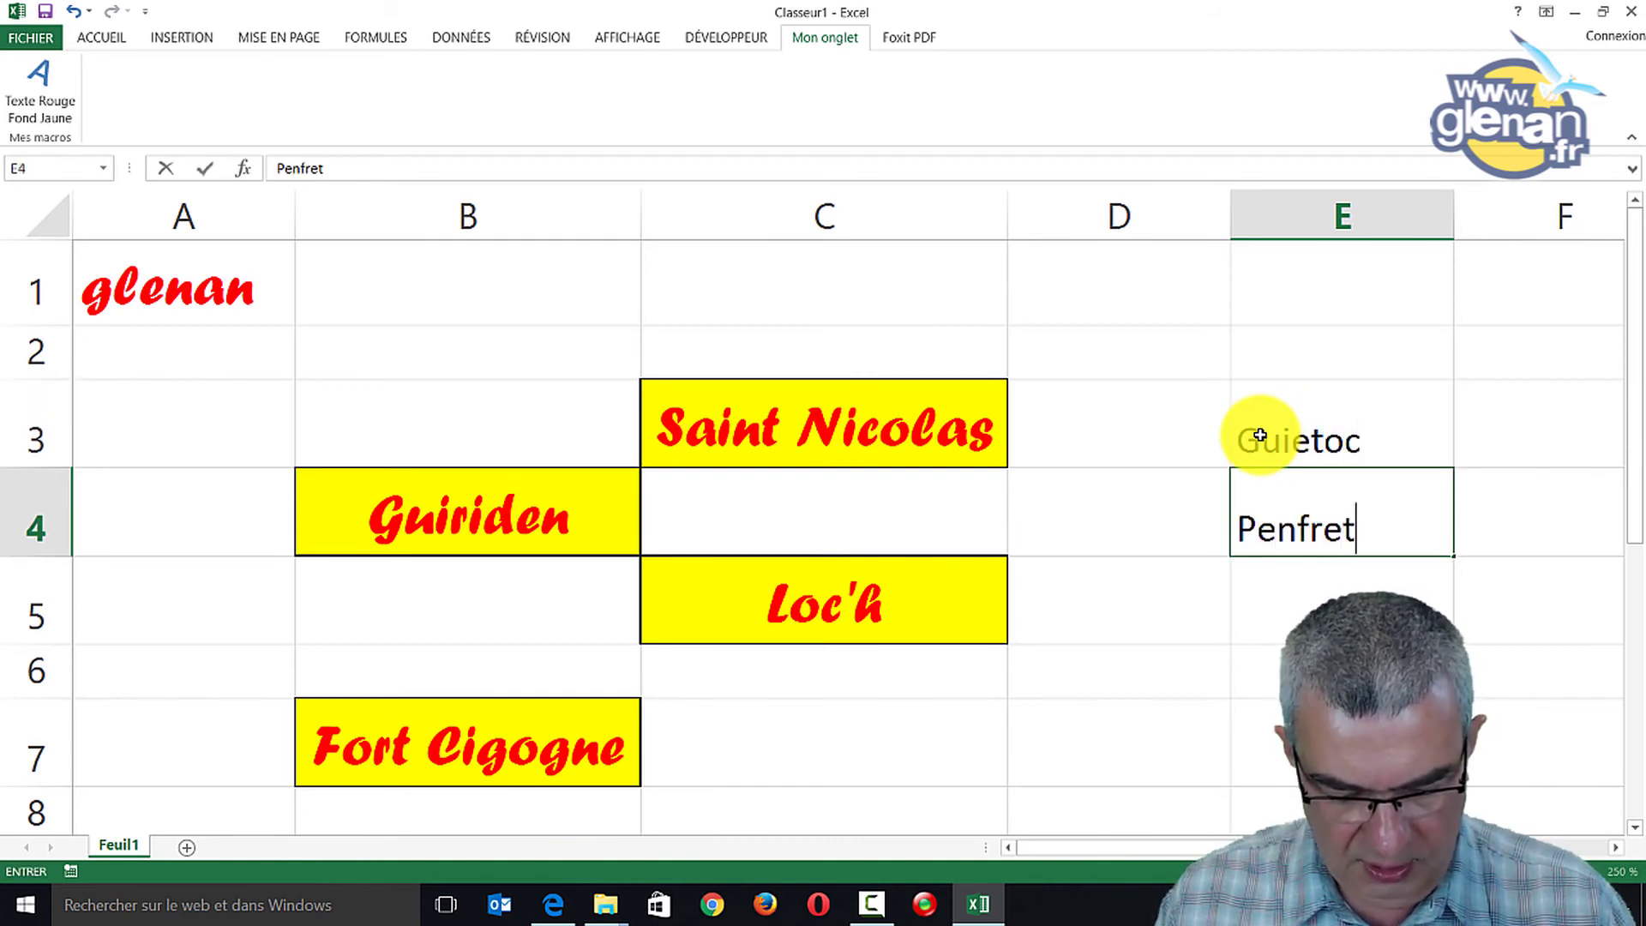
key(Return)
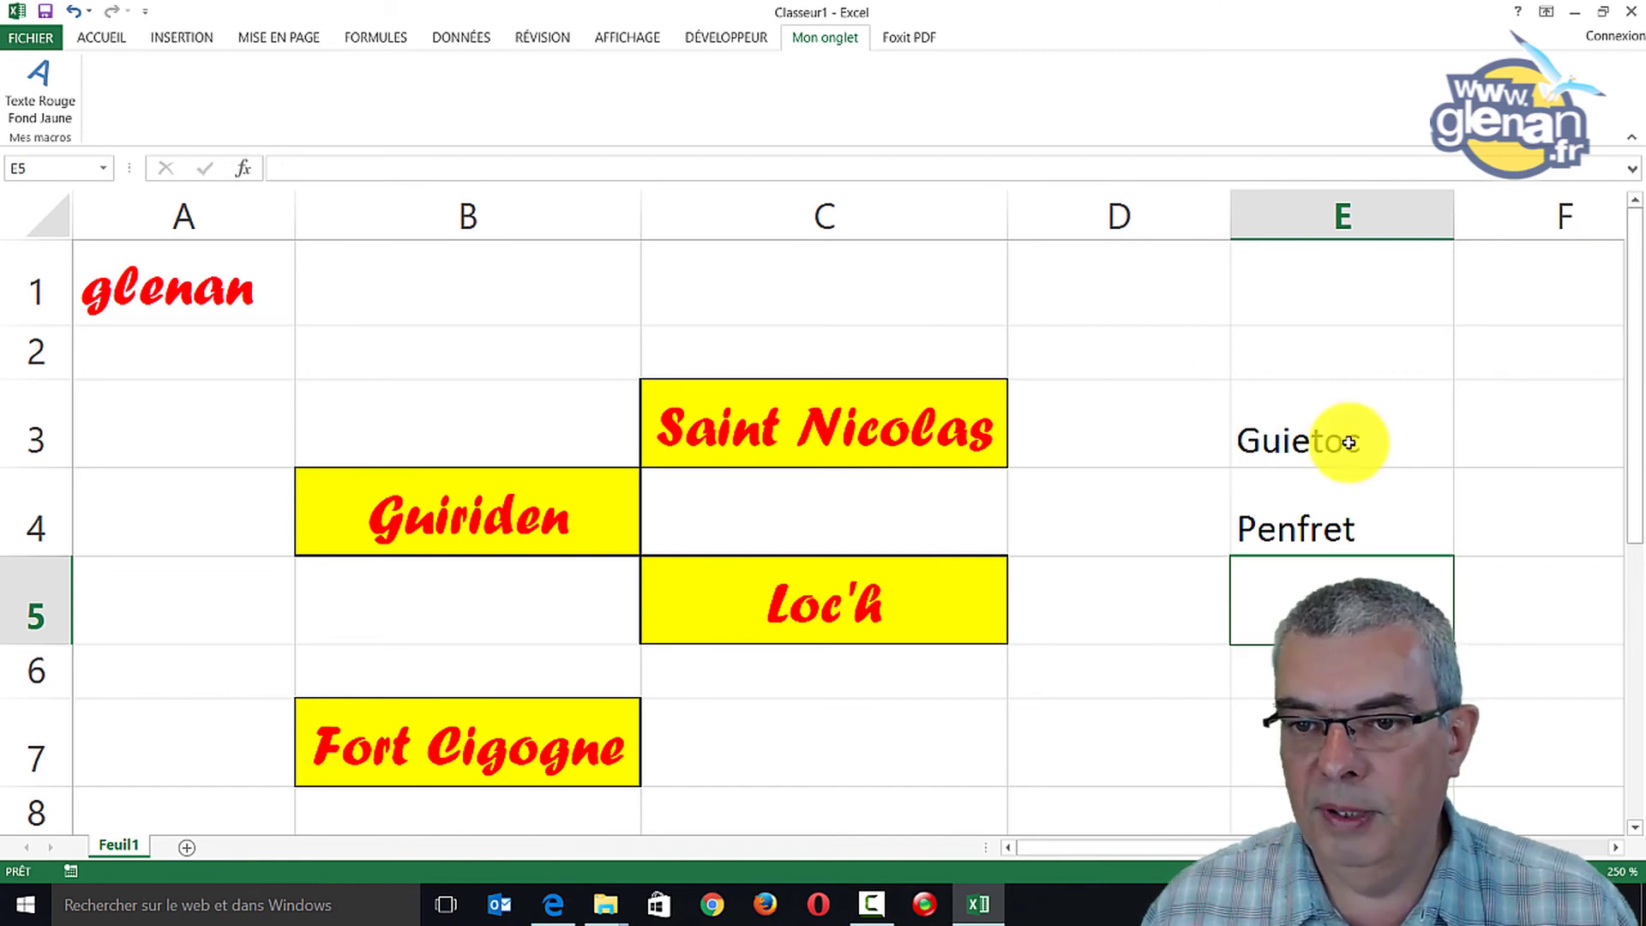
click(1352, 470)
drag(1352, 470, 1355, 490)
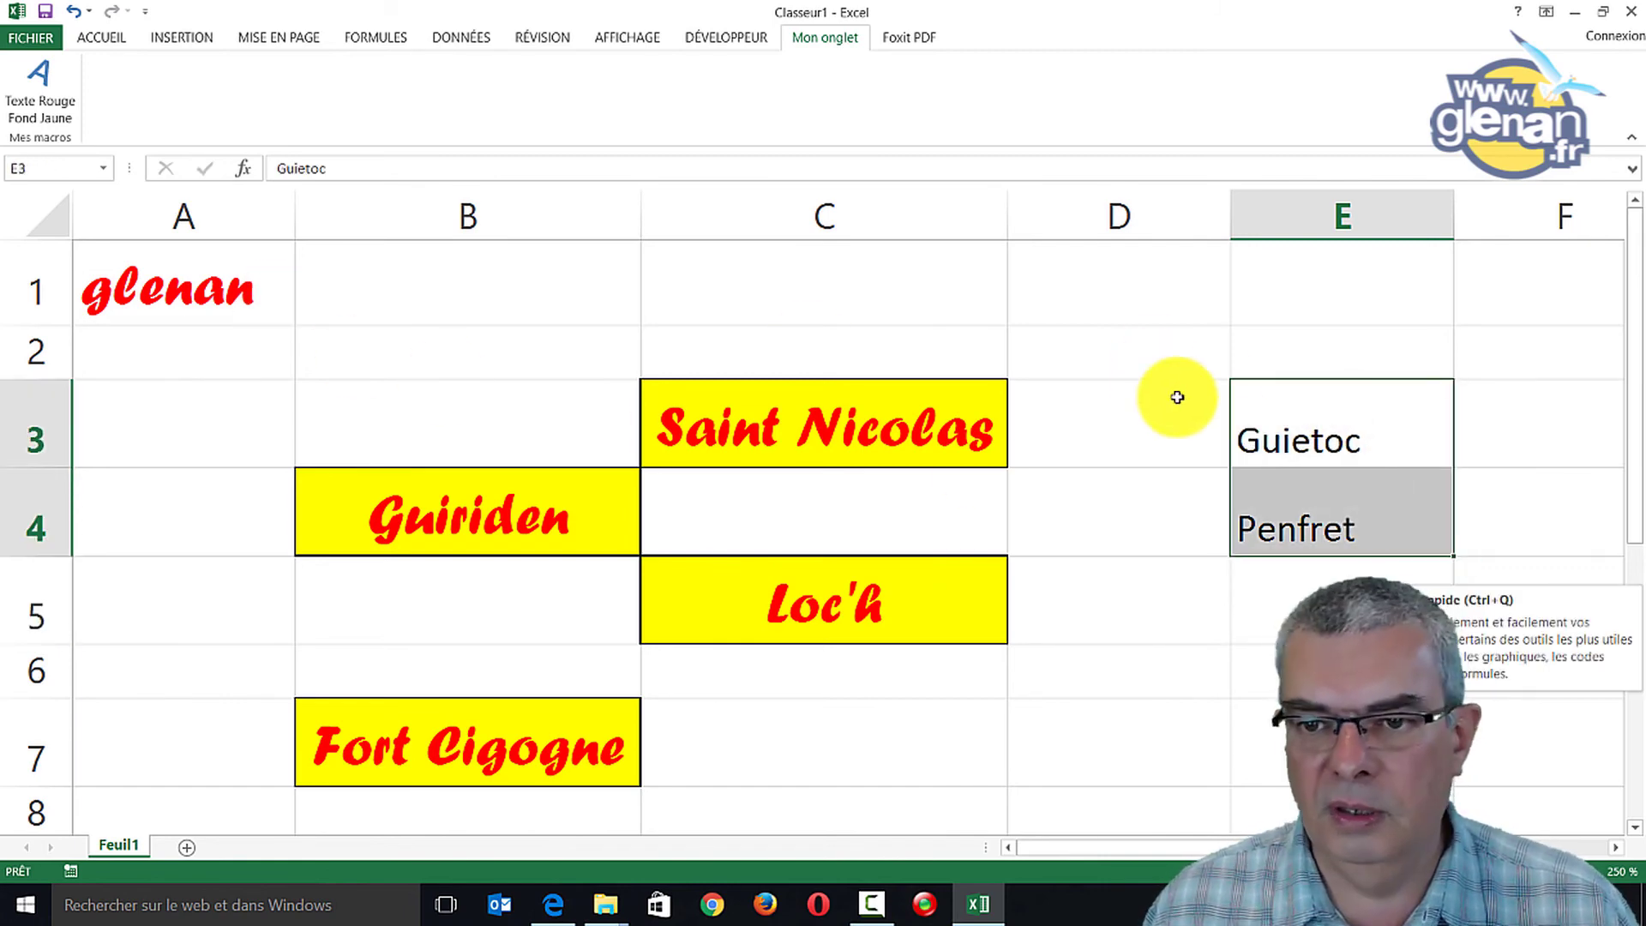
Correct E3 to 'Guiautec', then apply Texte Rouge Fond Jaune to E3:E4
click(309, 169)
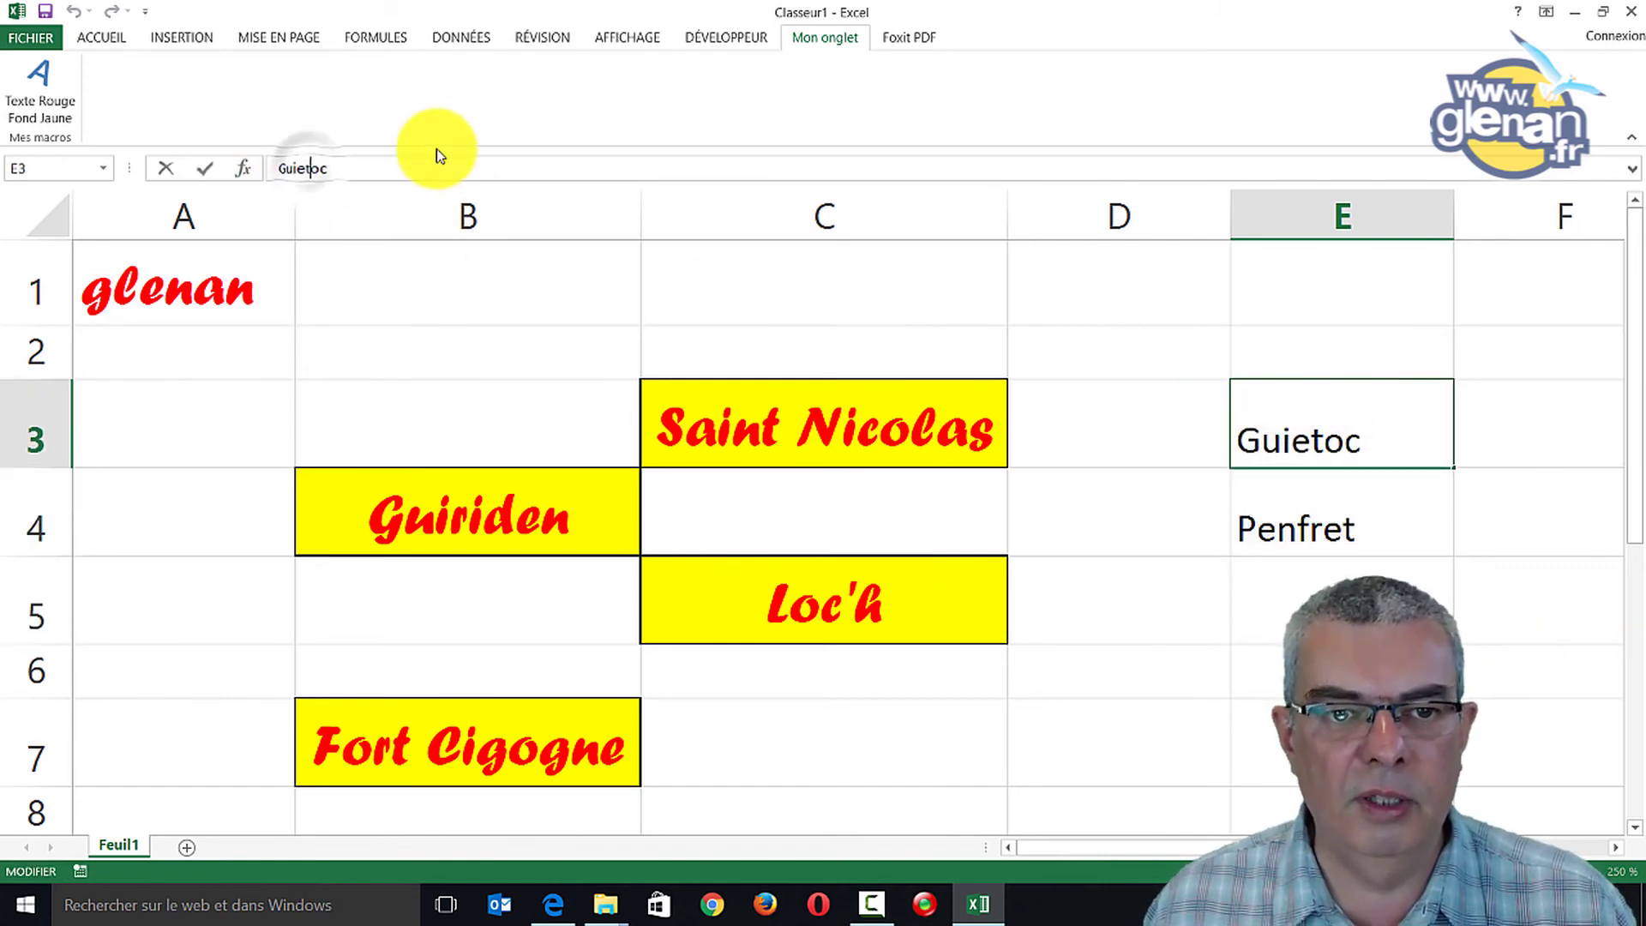
key(BackSpace)
text(o)
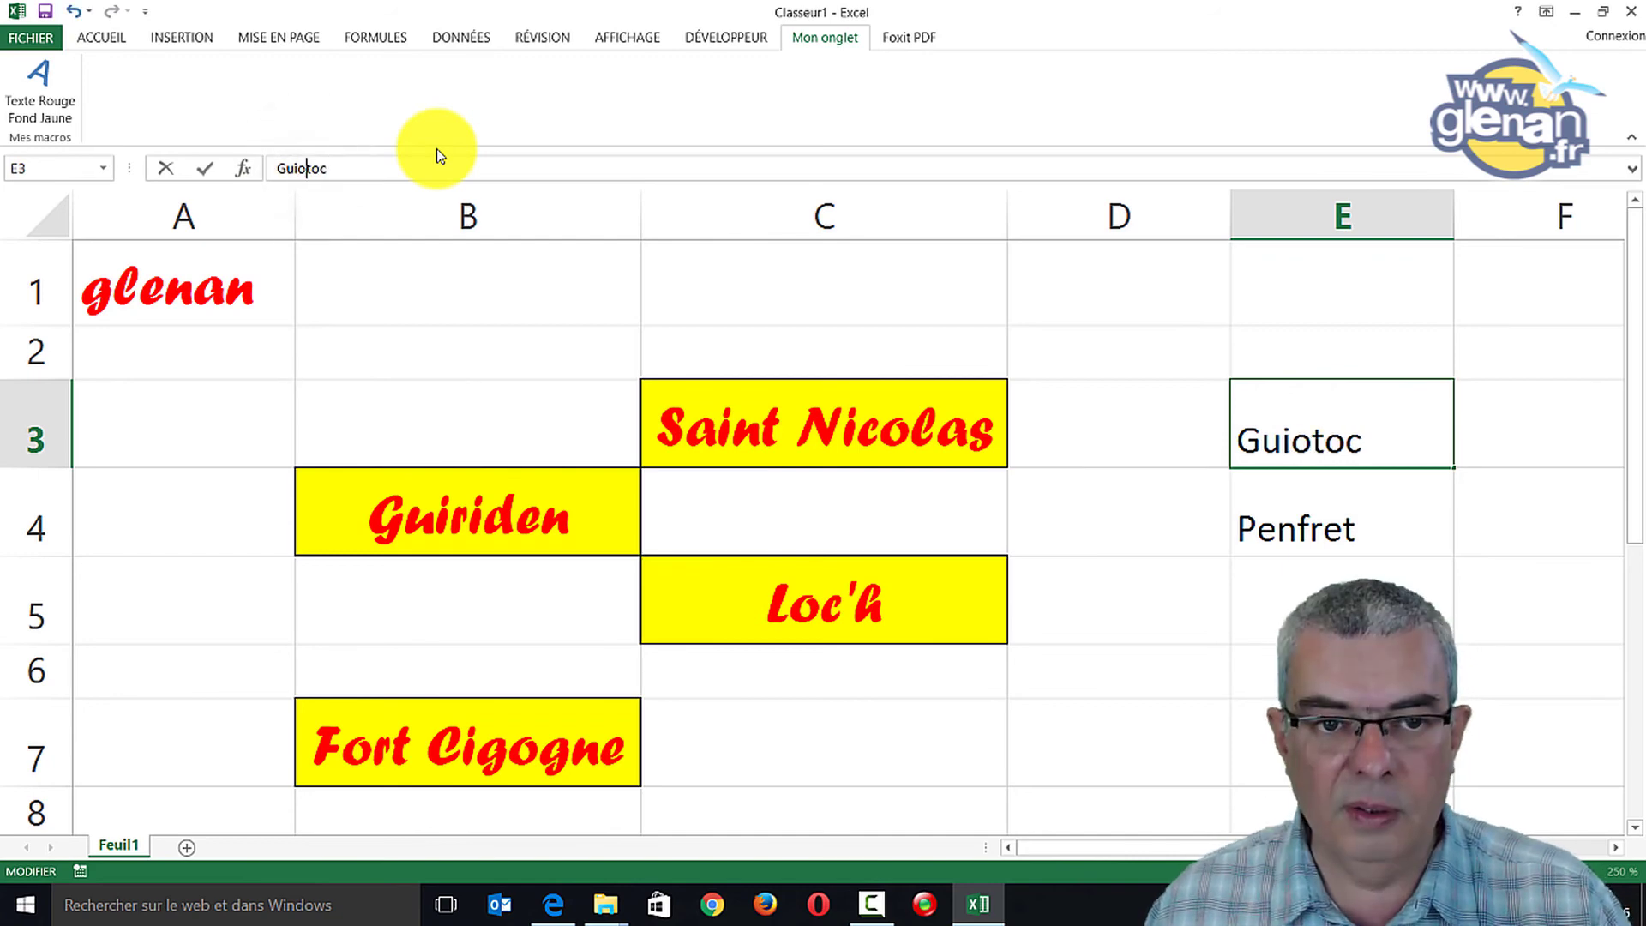
key(BackSpace)
text(au)
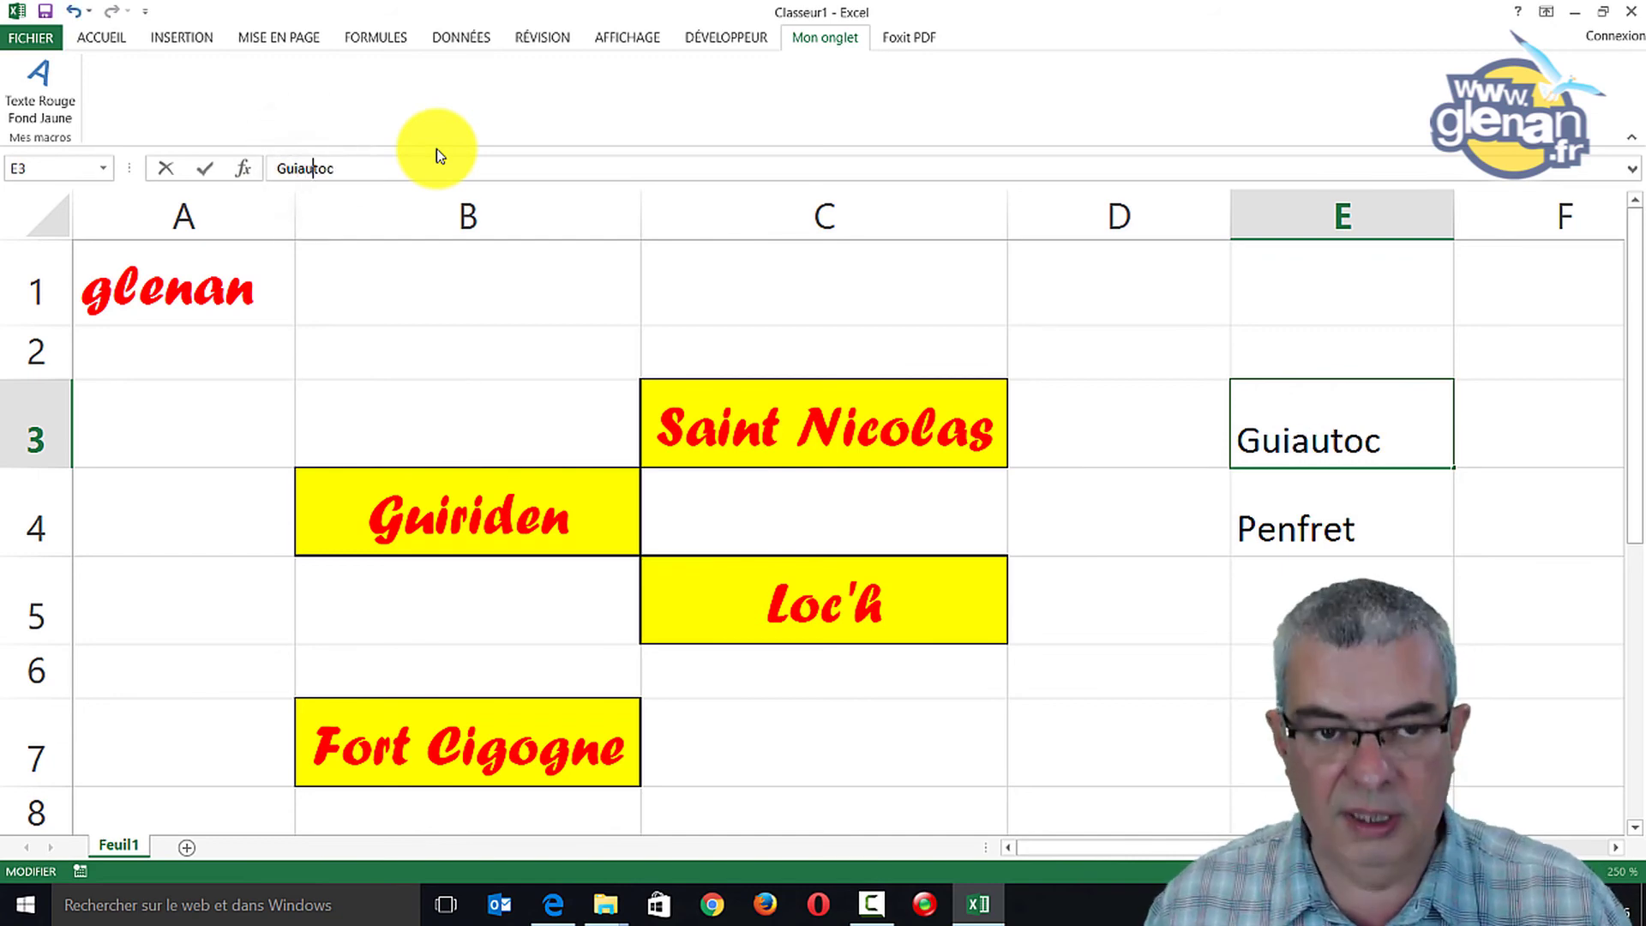
key(Delete)
text(e)
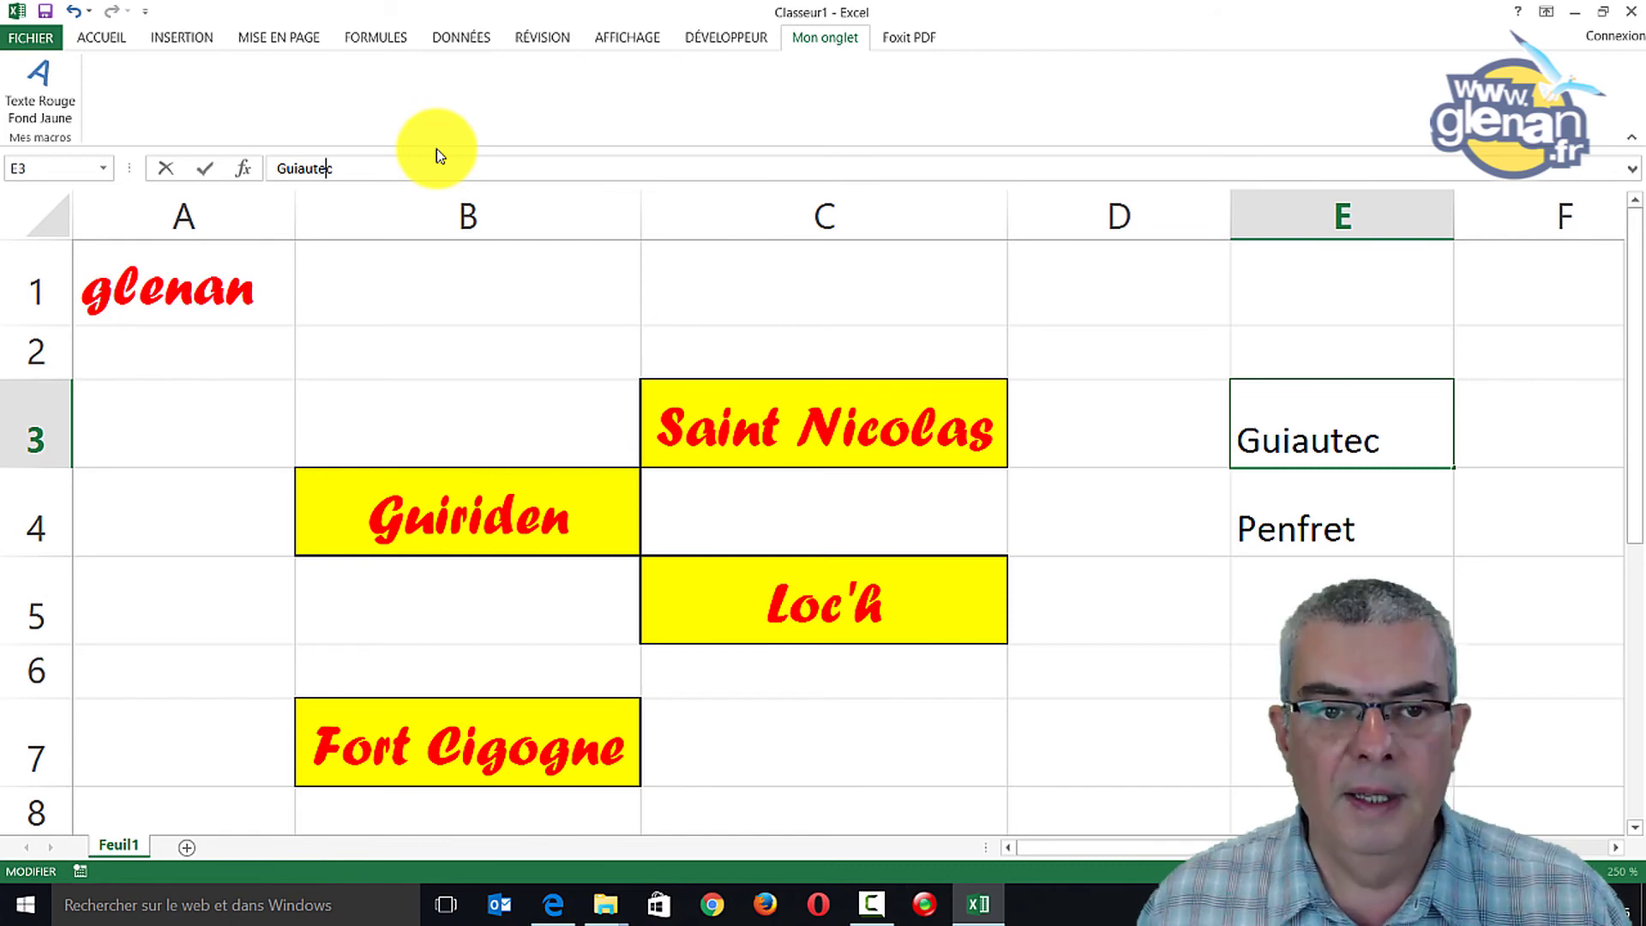
key(Return)
key(Down)
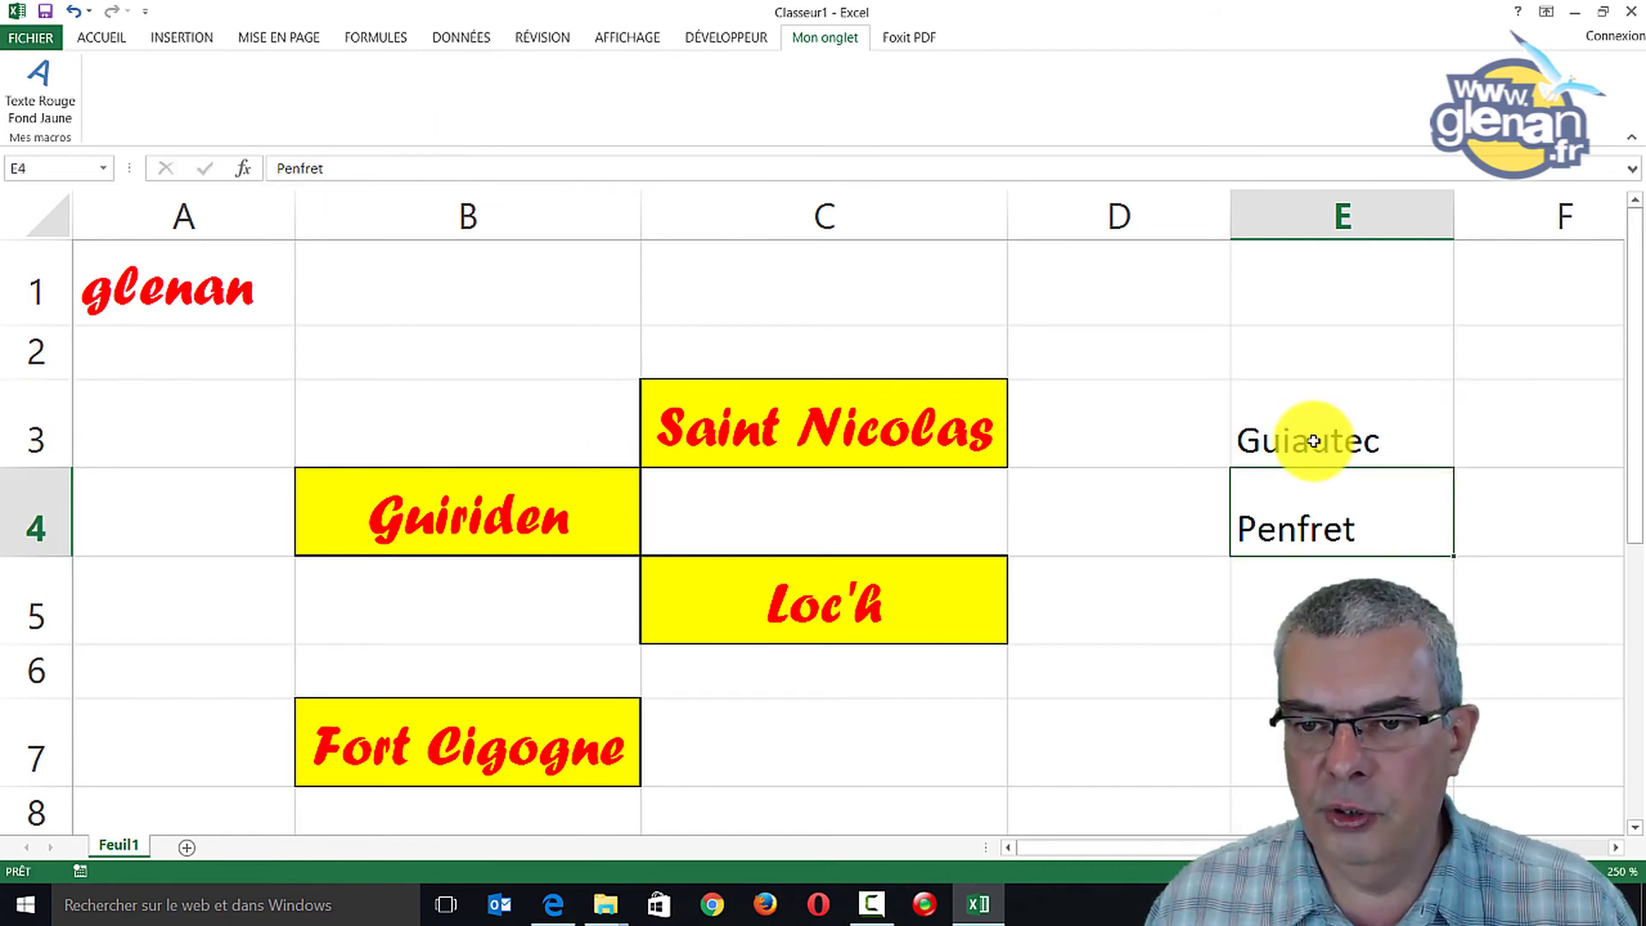
drag(1313, 437, 1314, 499)
click(60, 87)
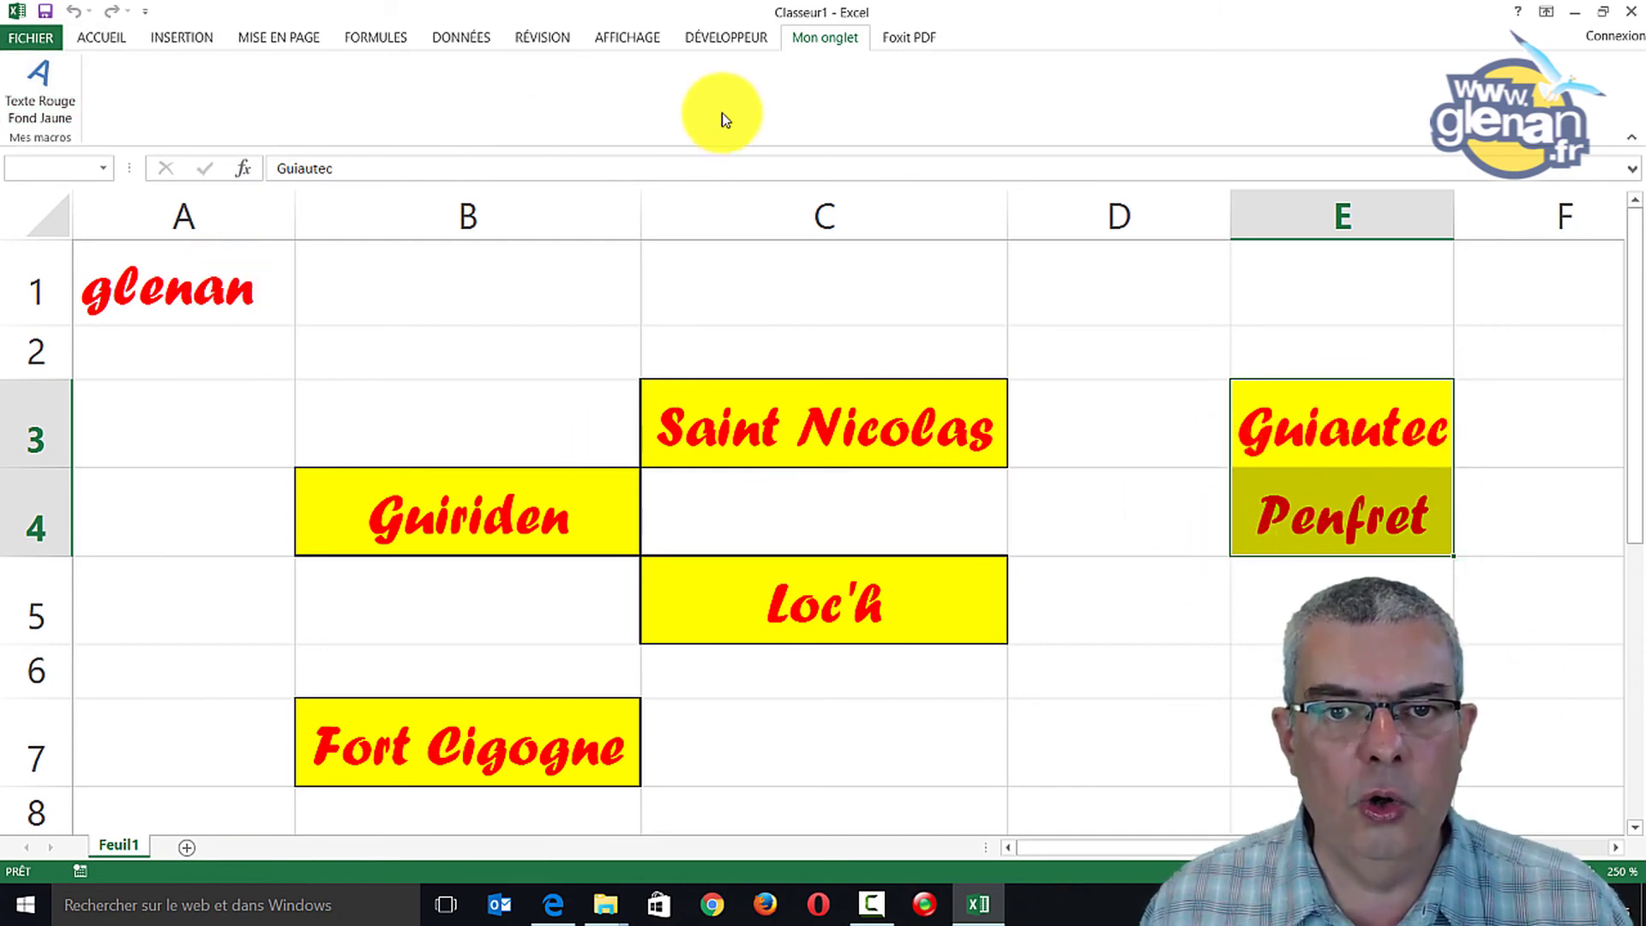
click(720, 39)
click(24, 91)
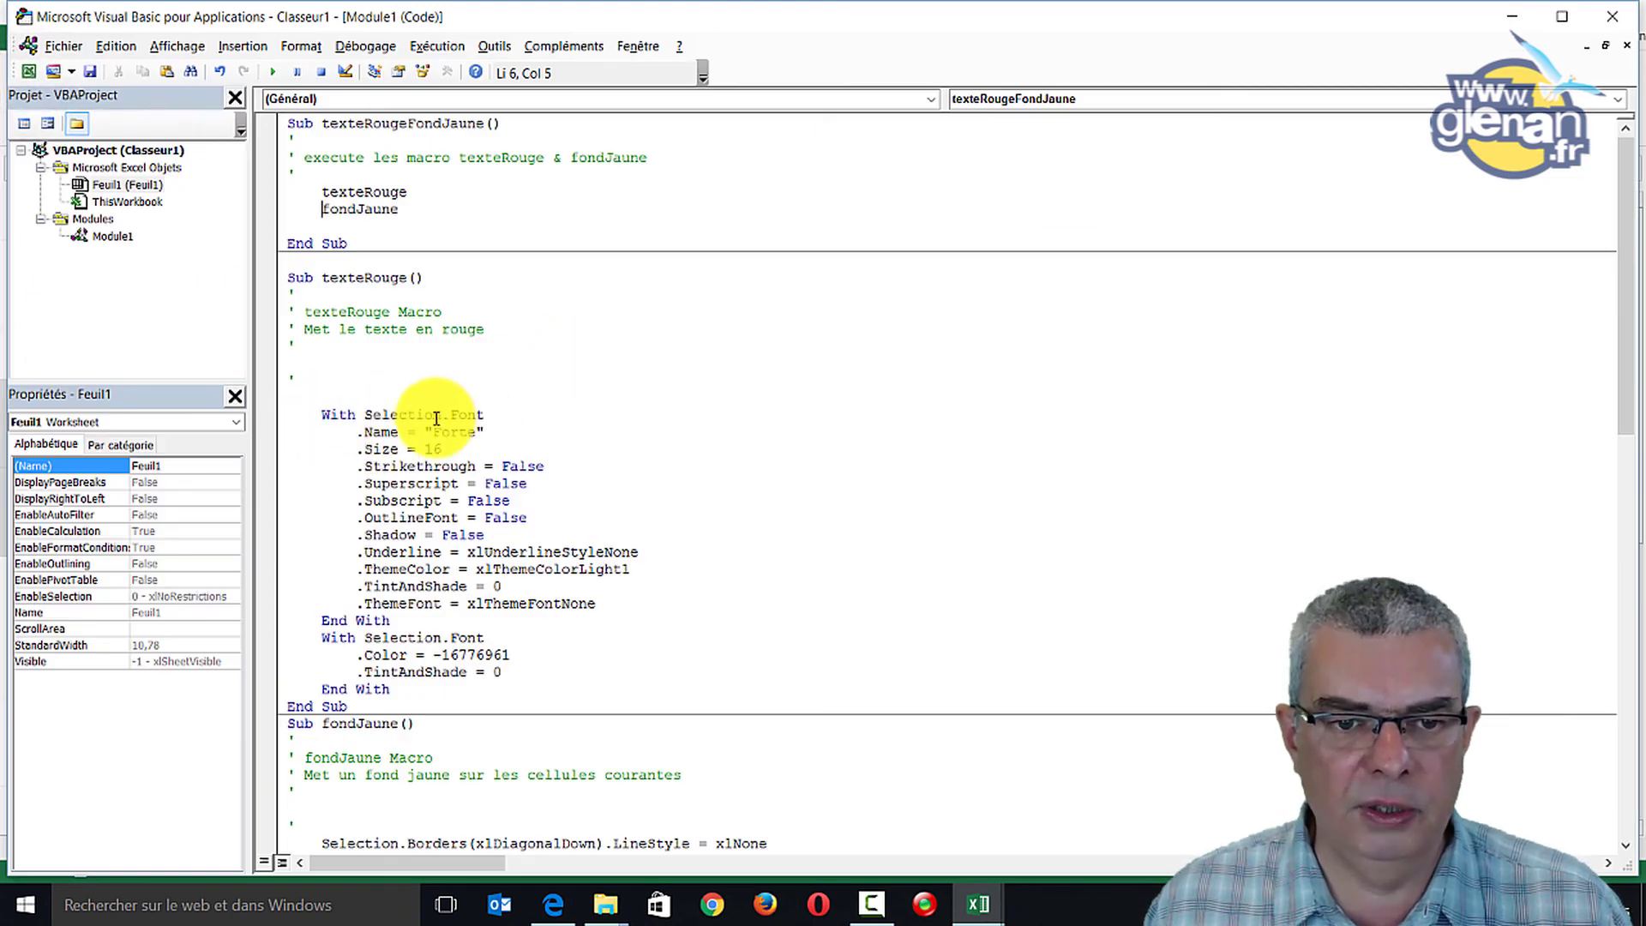
scroll(436, 418, down, 2)
scroll(433, 413, down, 2)
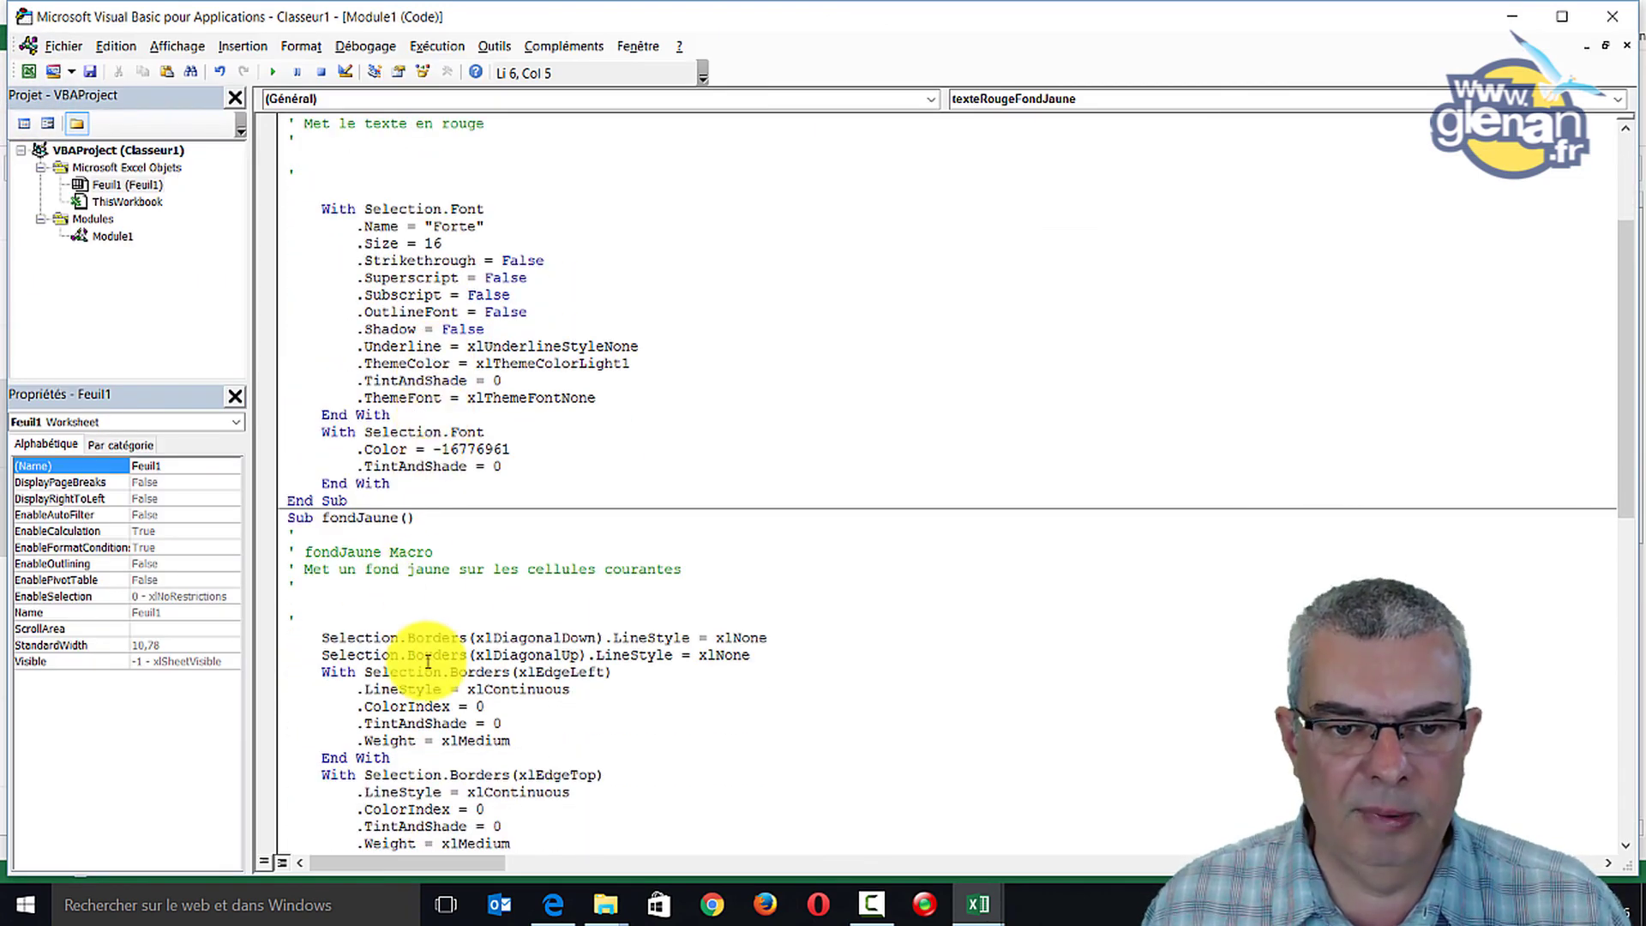
scroll(430, 628, up, 2)
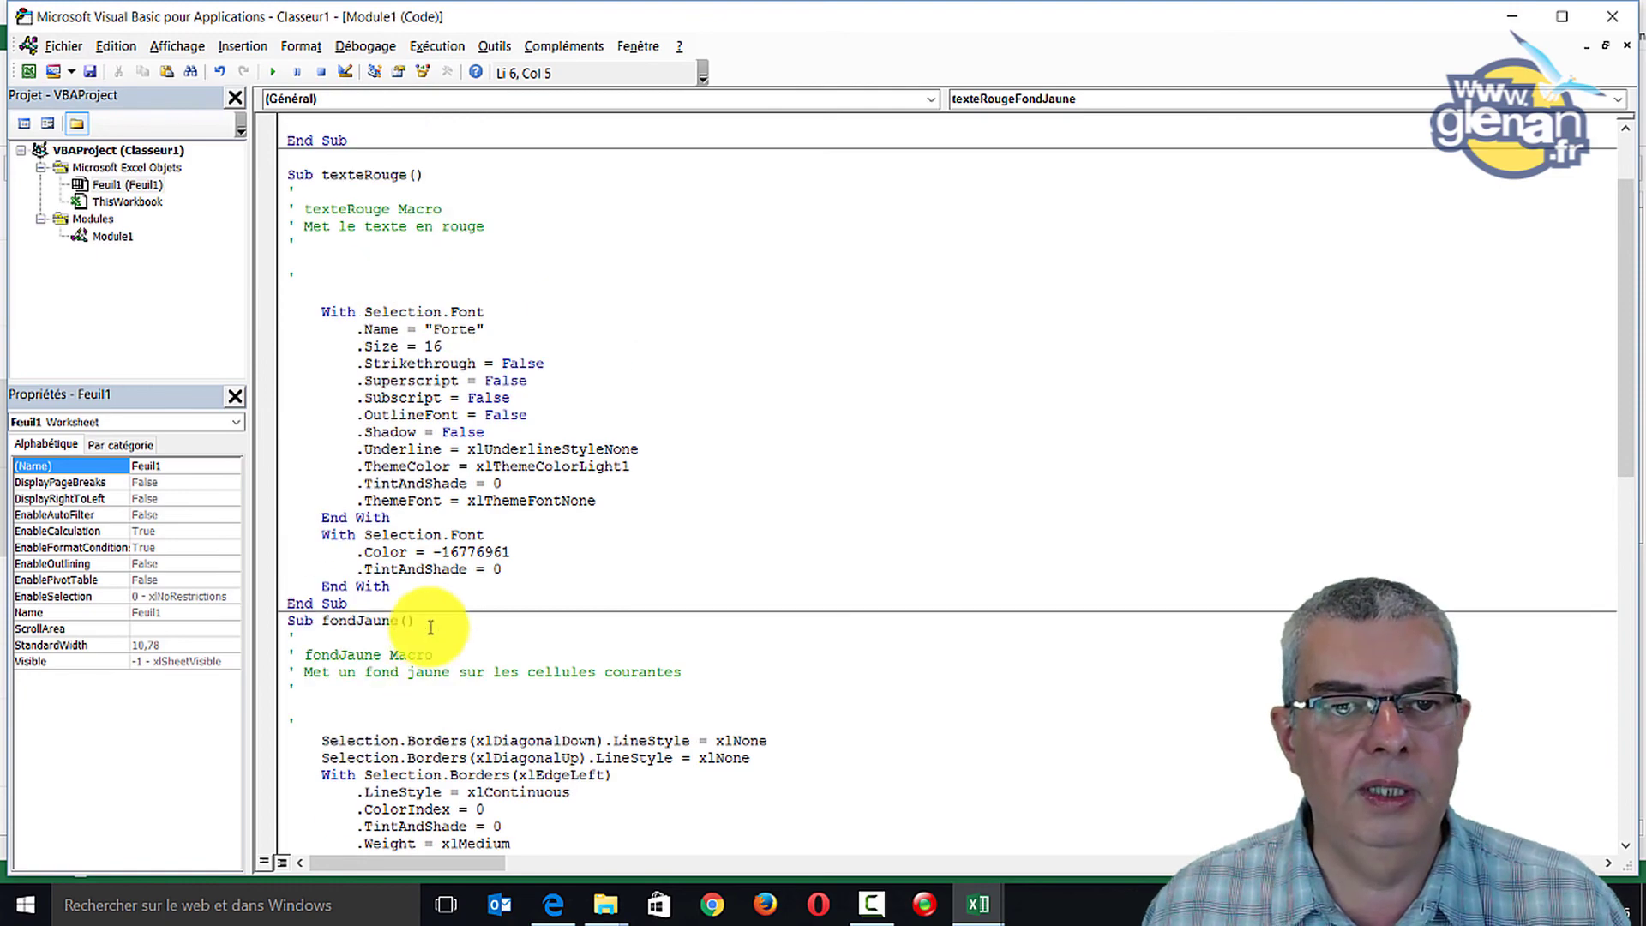
scroll(430, 627, up, 2)
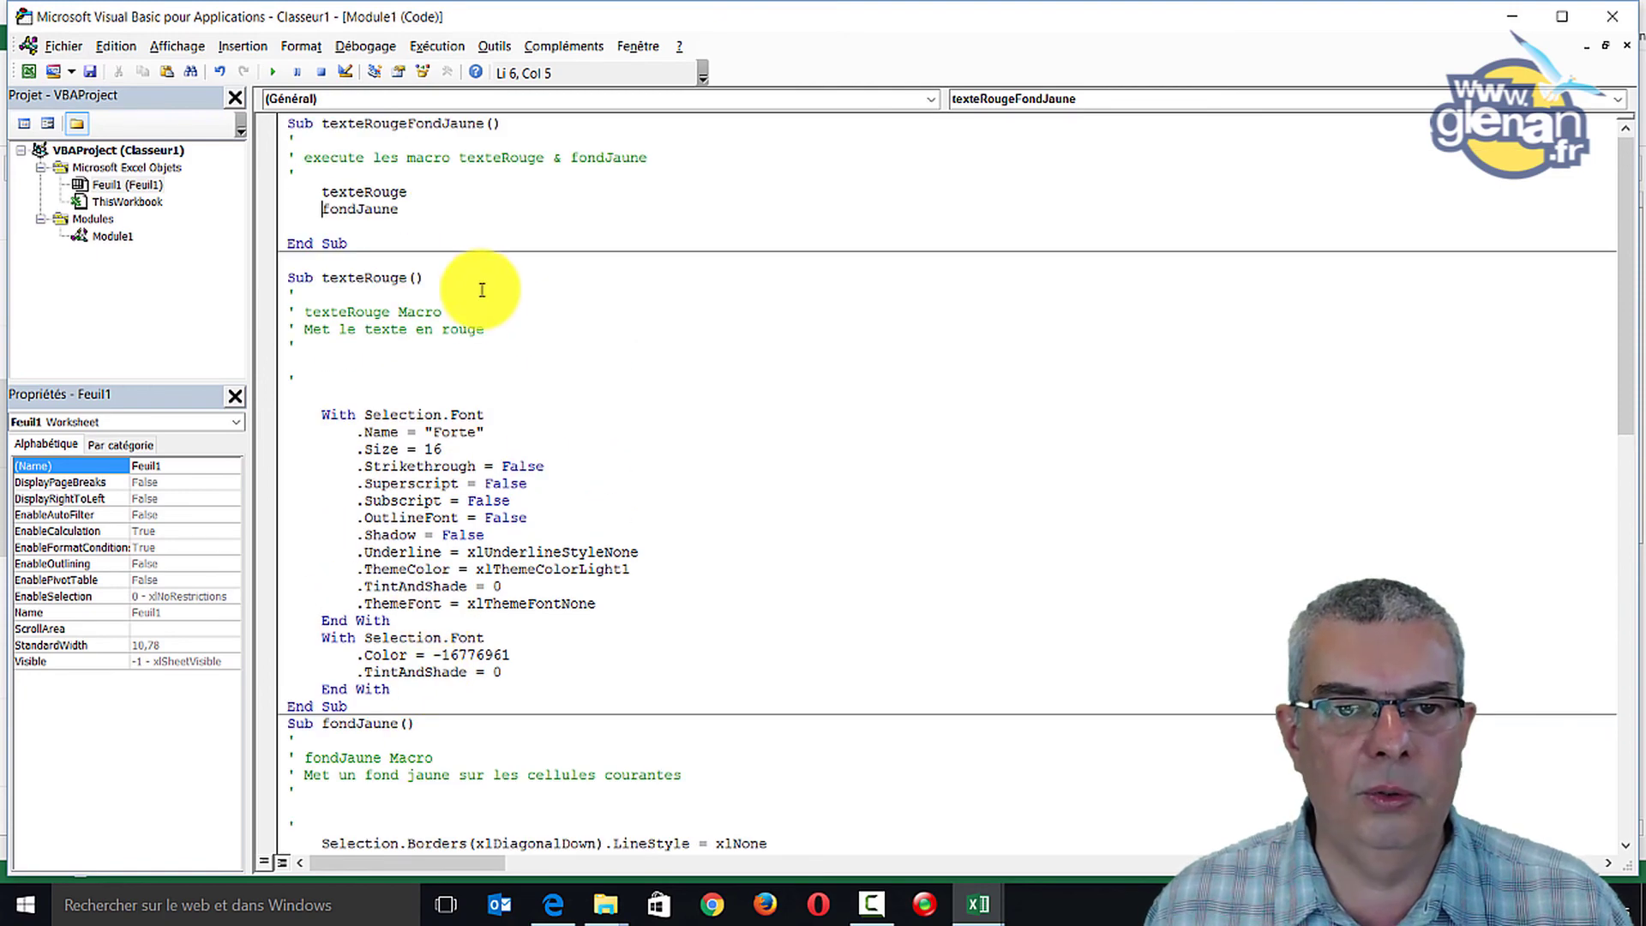
click(1610, 24)
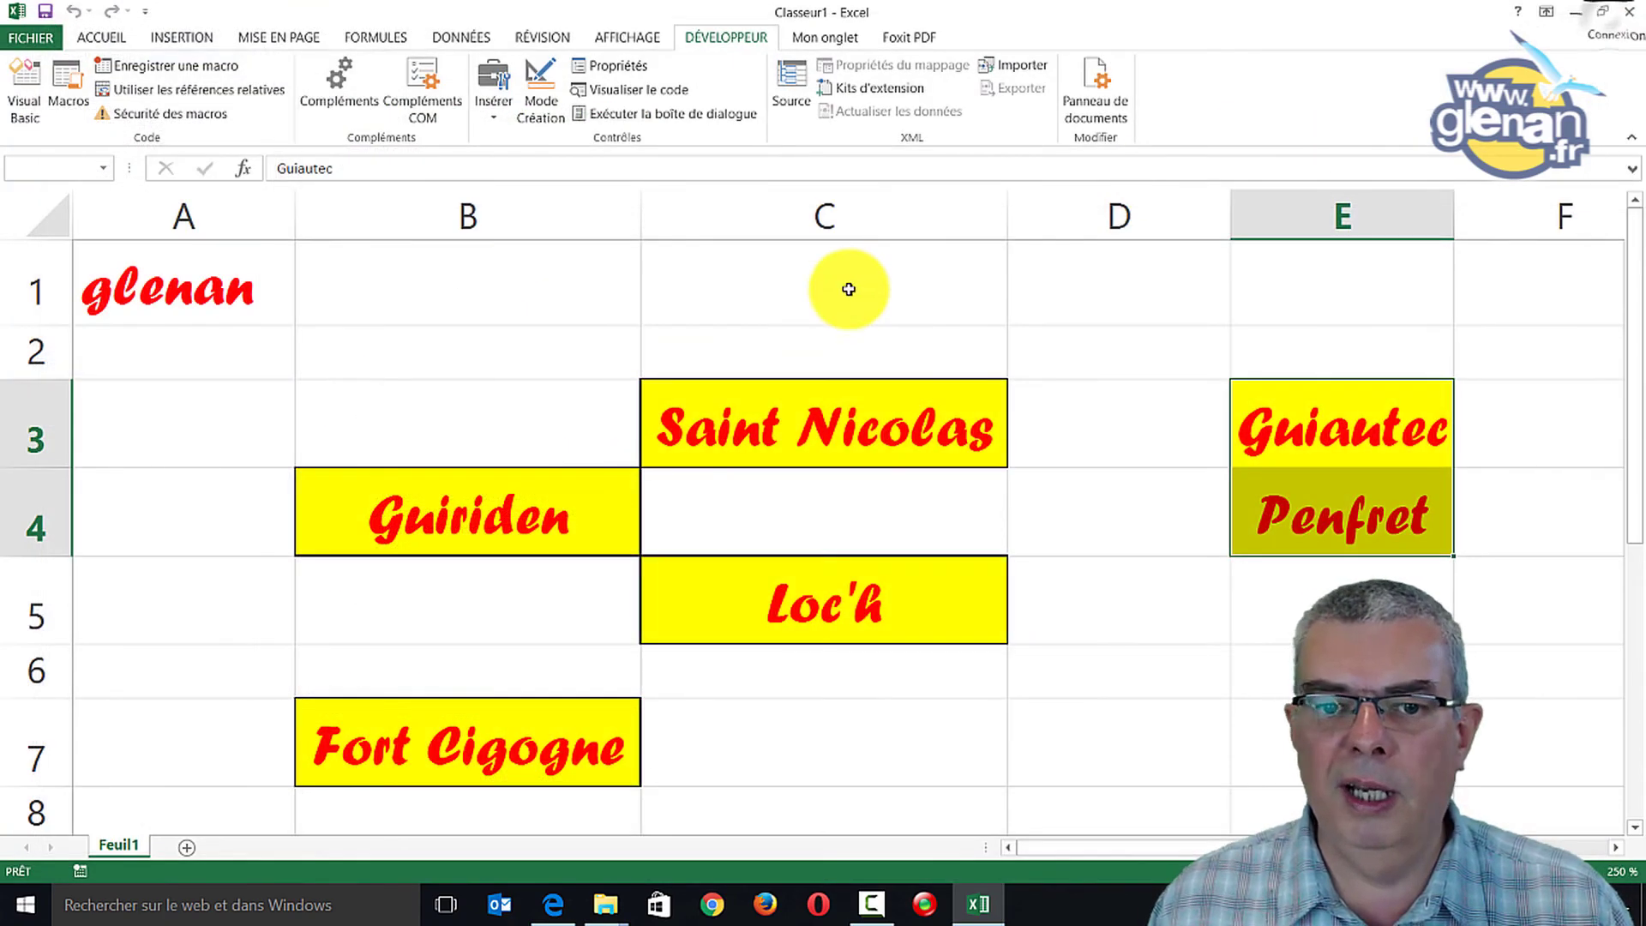
click(423, 349)
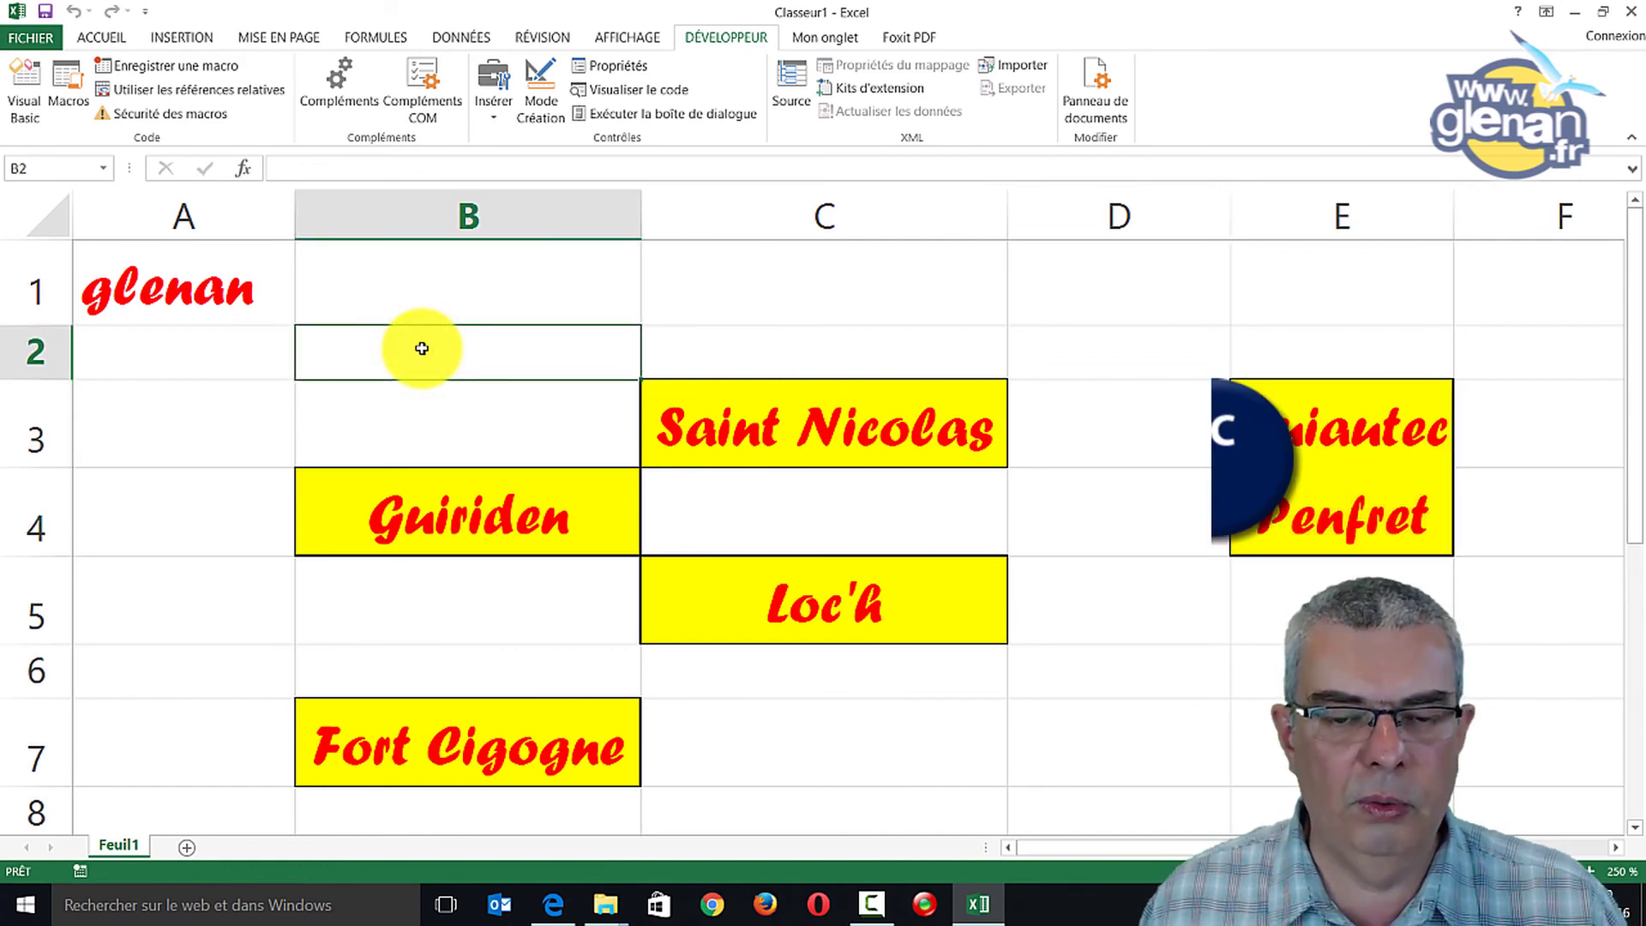
Save the workbook as 'ma_macro' via Save As > Browse, prompting the warning that macros can't be kept
click(33, 37)
click(77, 227)
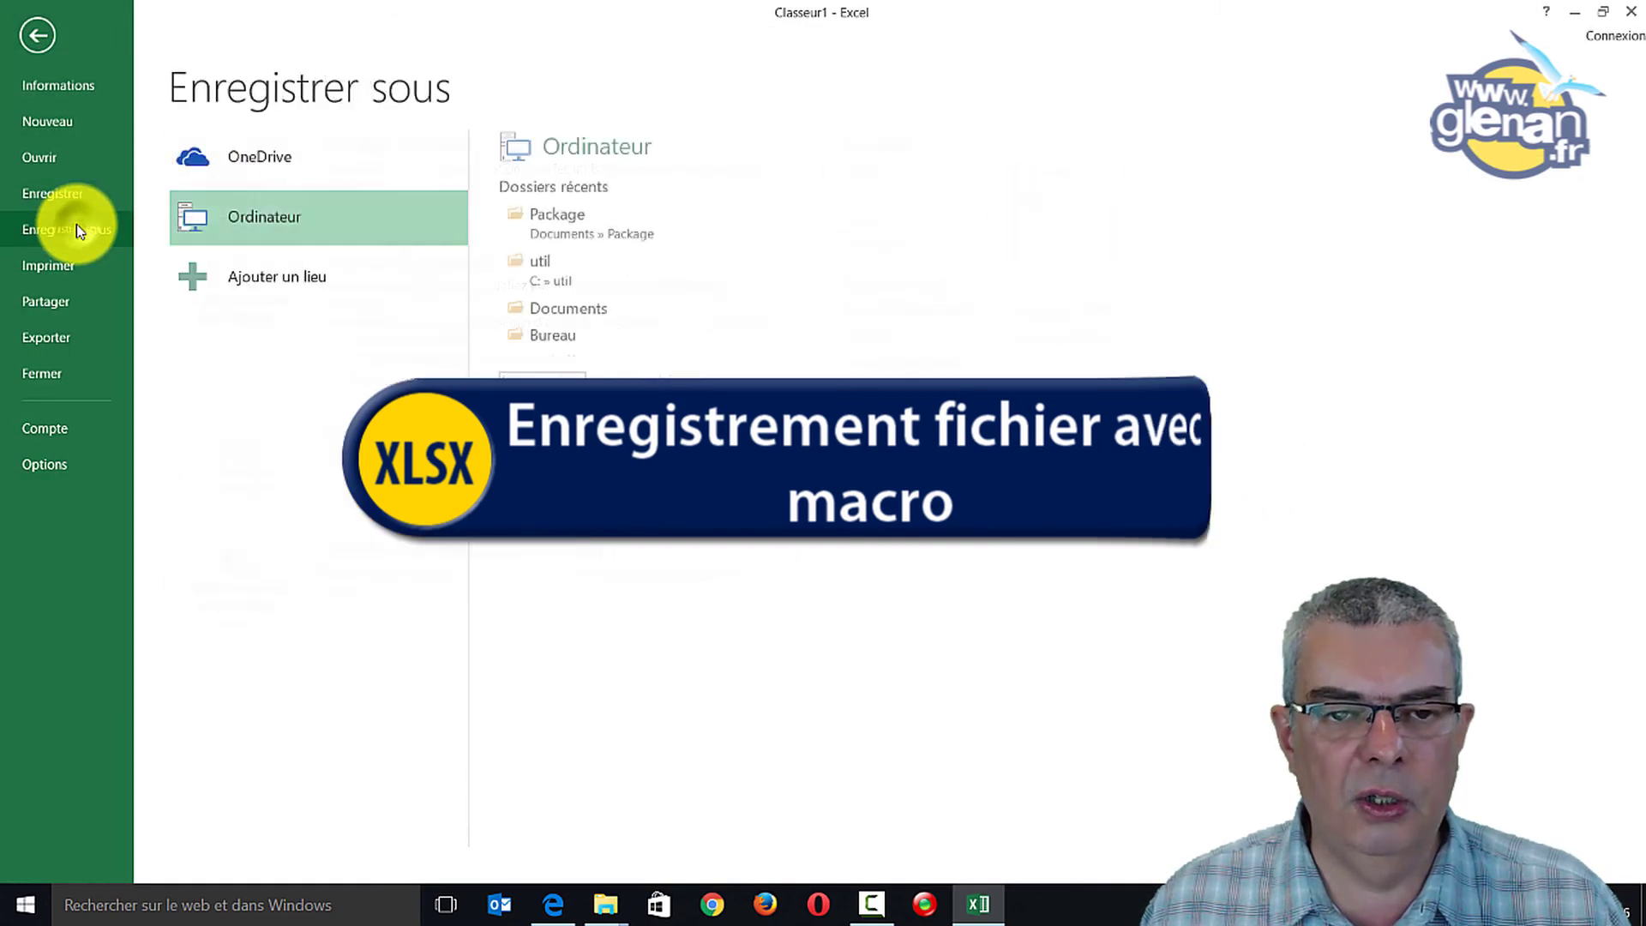
click(545, 418)
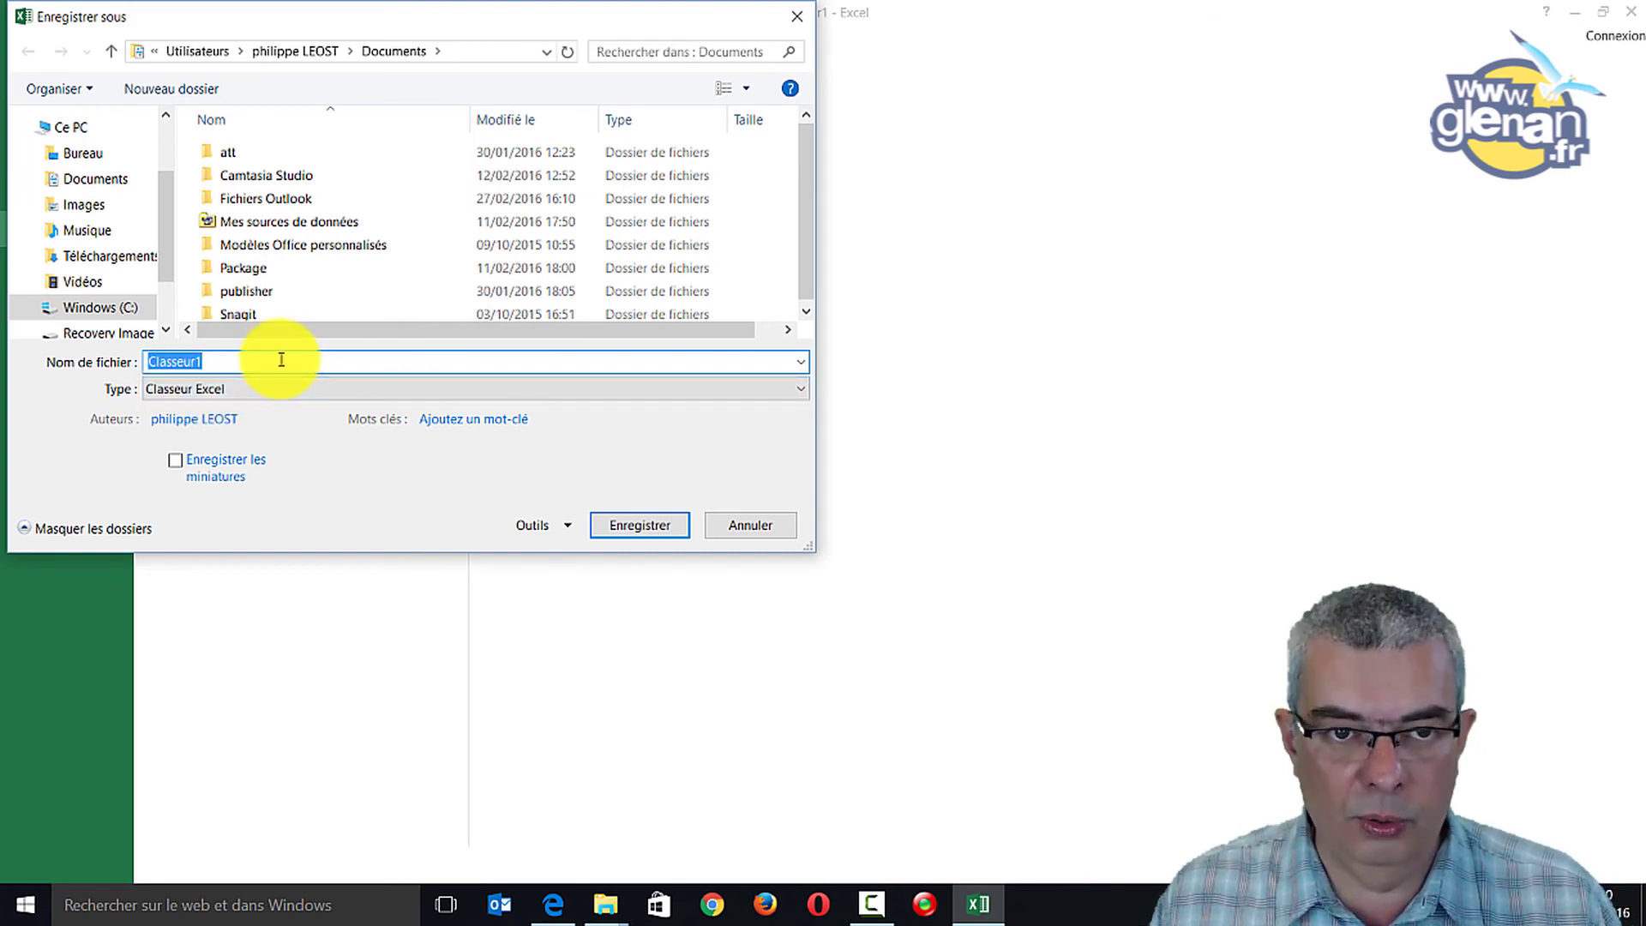
text(ma_macro)
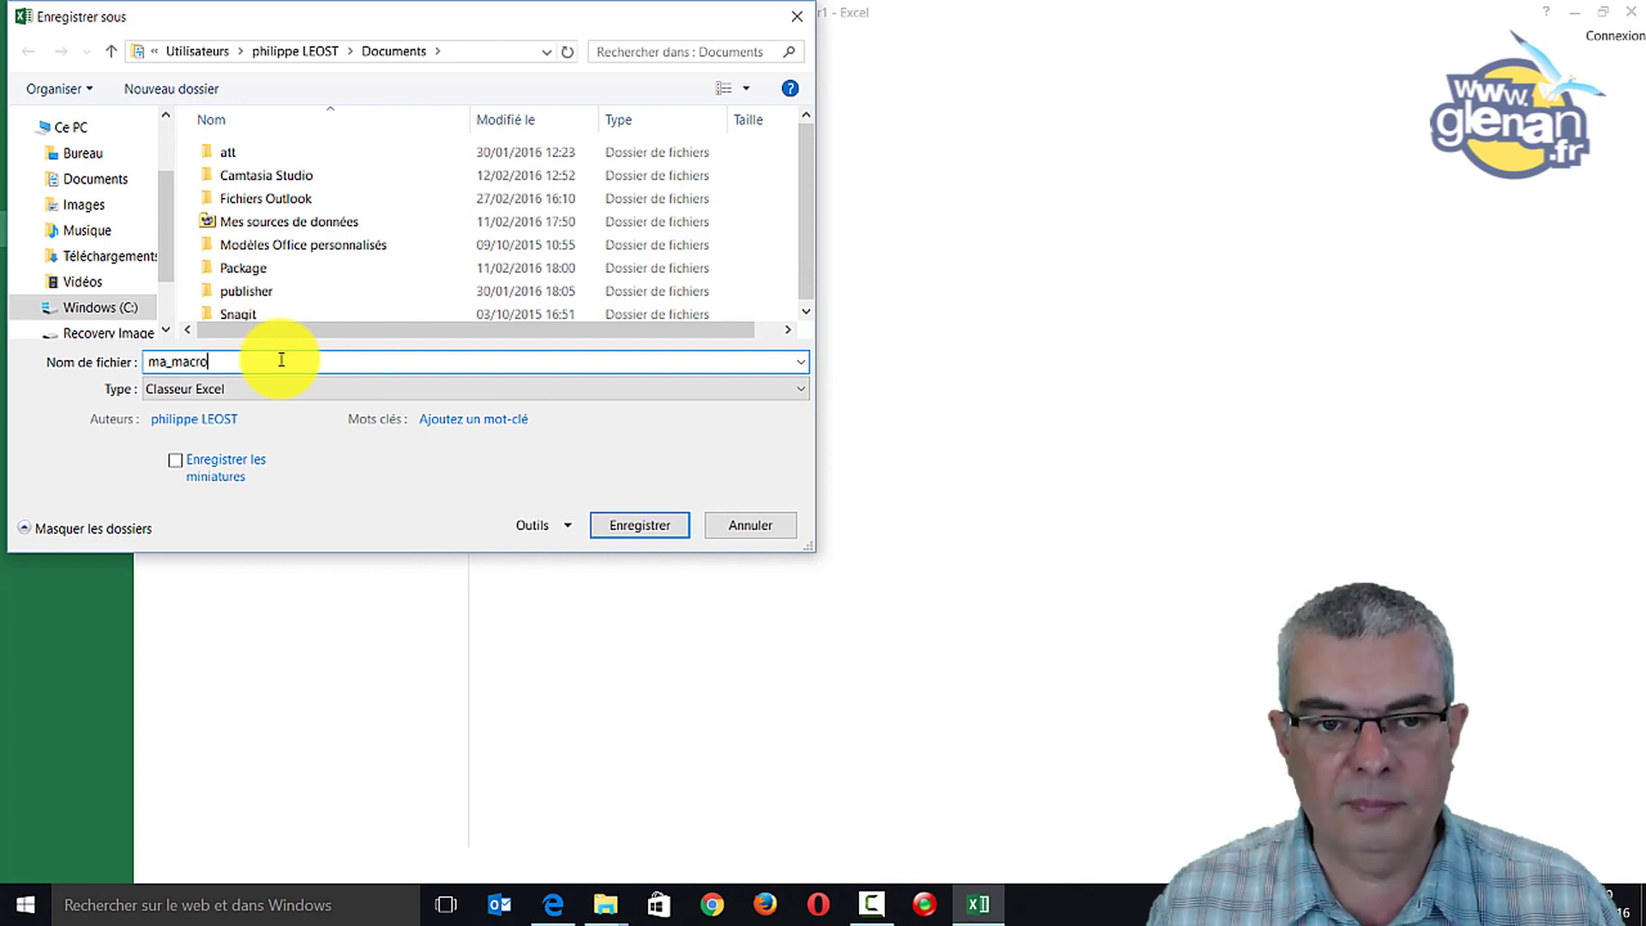
key(Return)
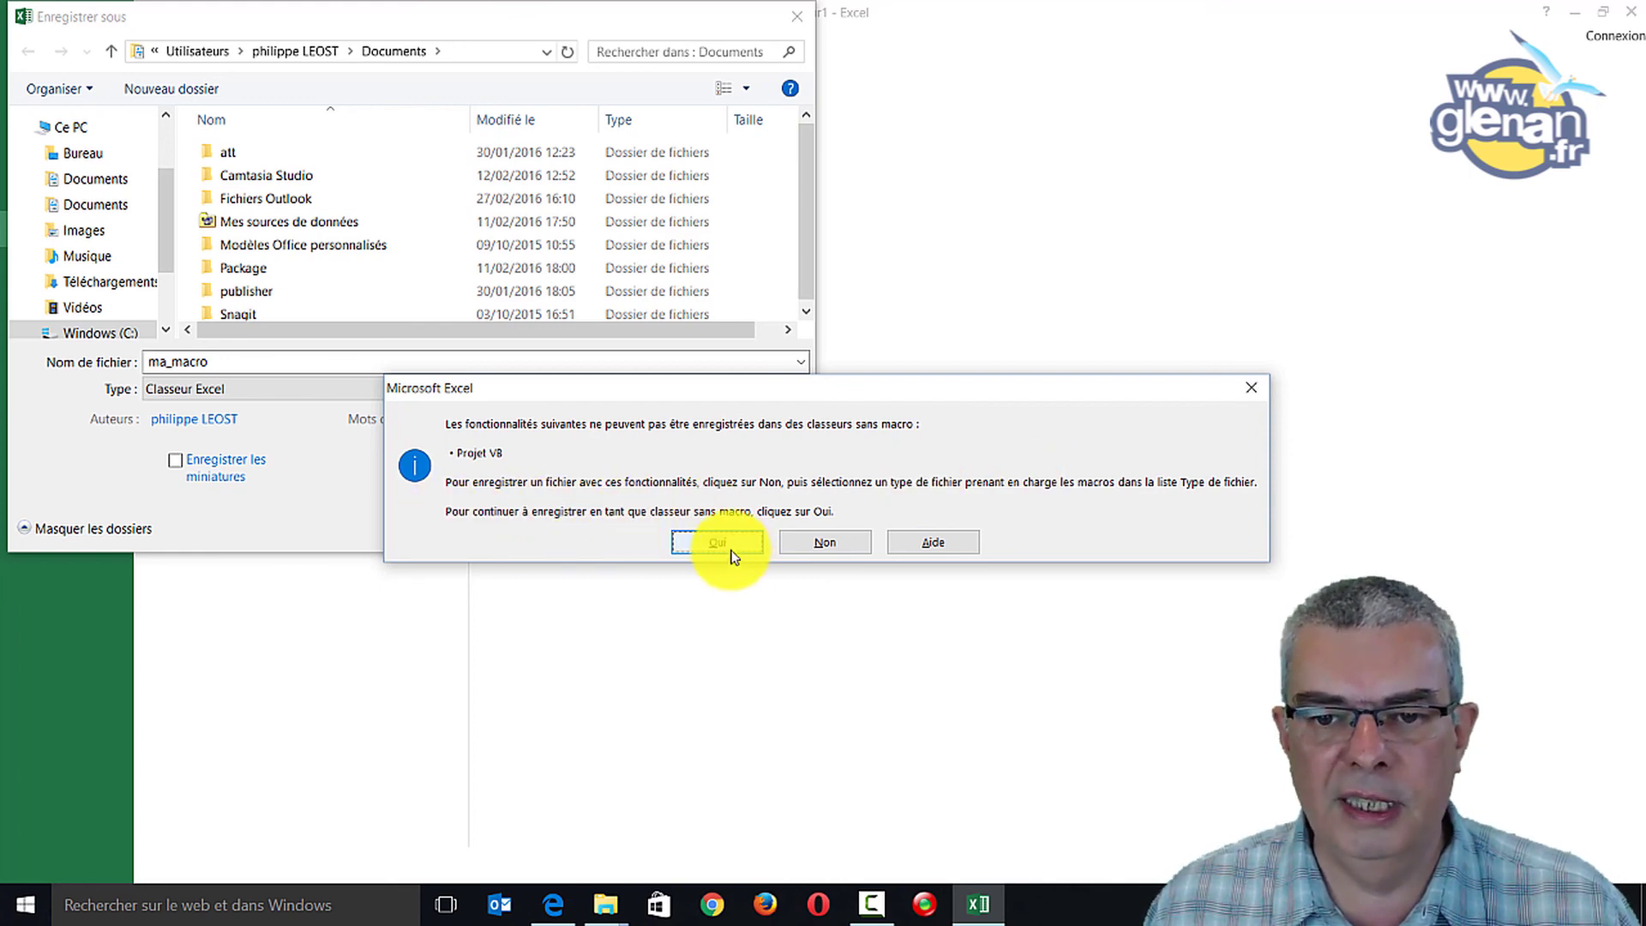
Decline the warning and save ma_macro as 'Classeur Excel (prenant en charge les macros)'
click(814, 543)
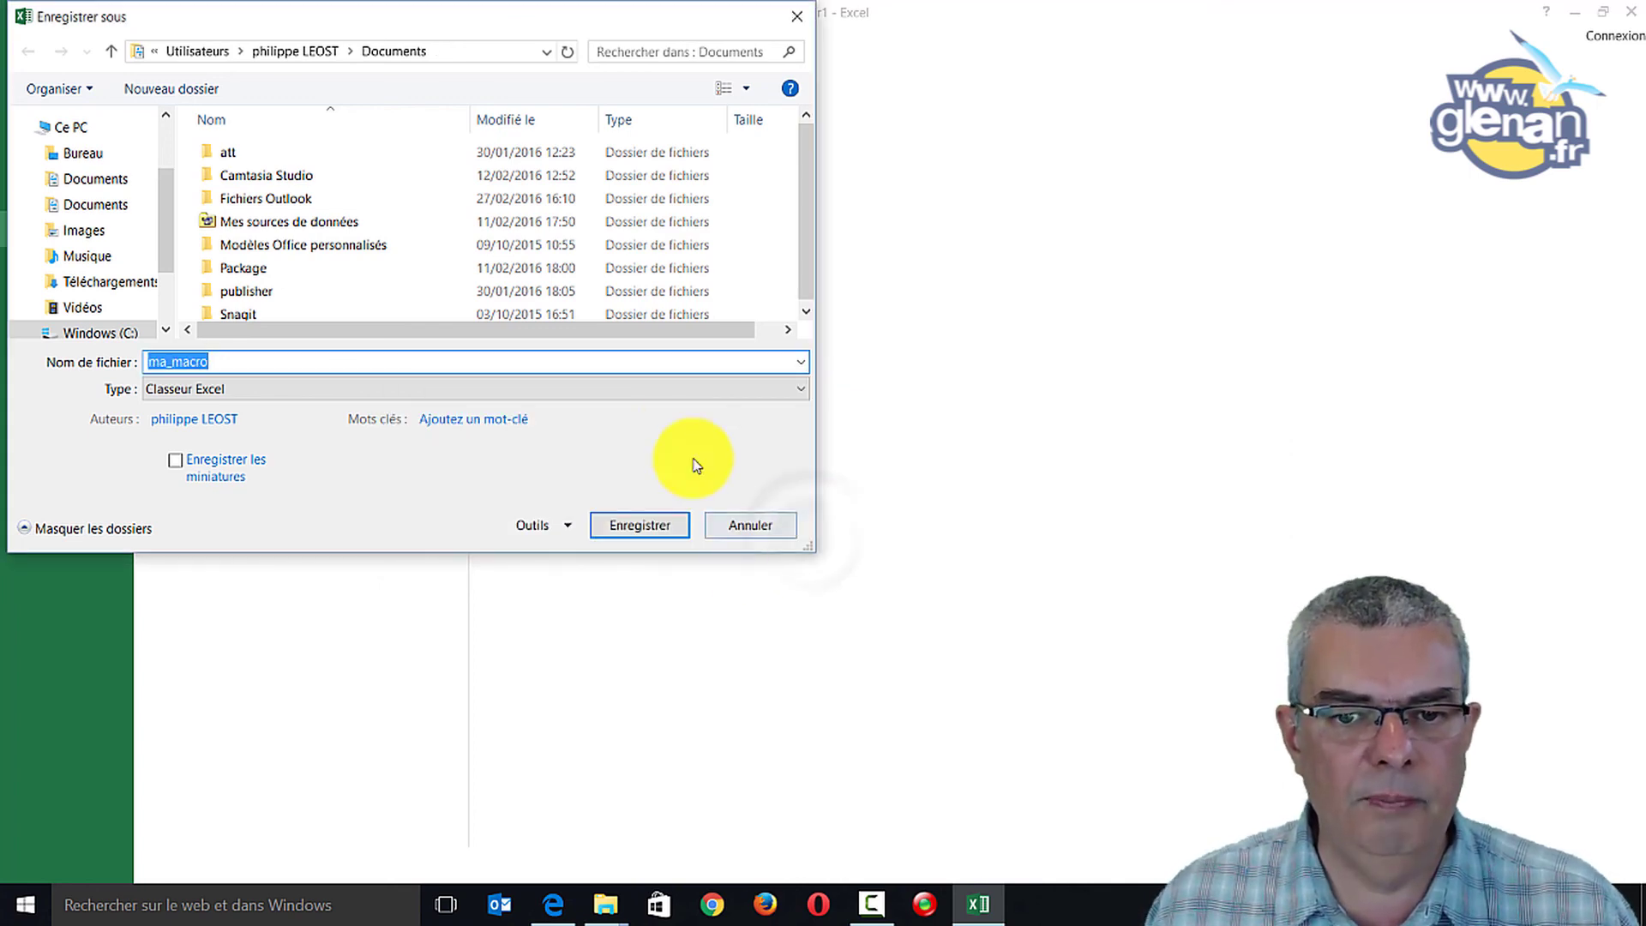
click(587, 392)
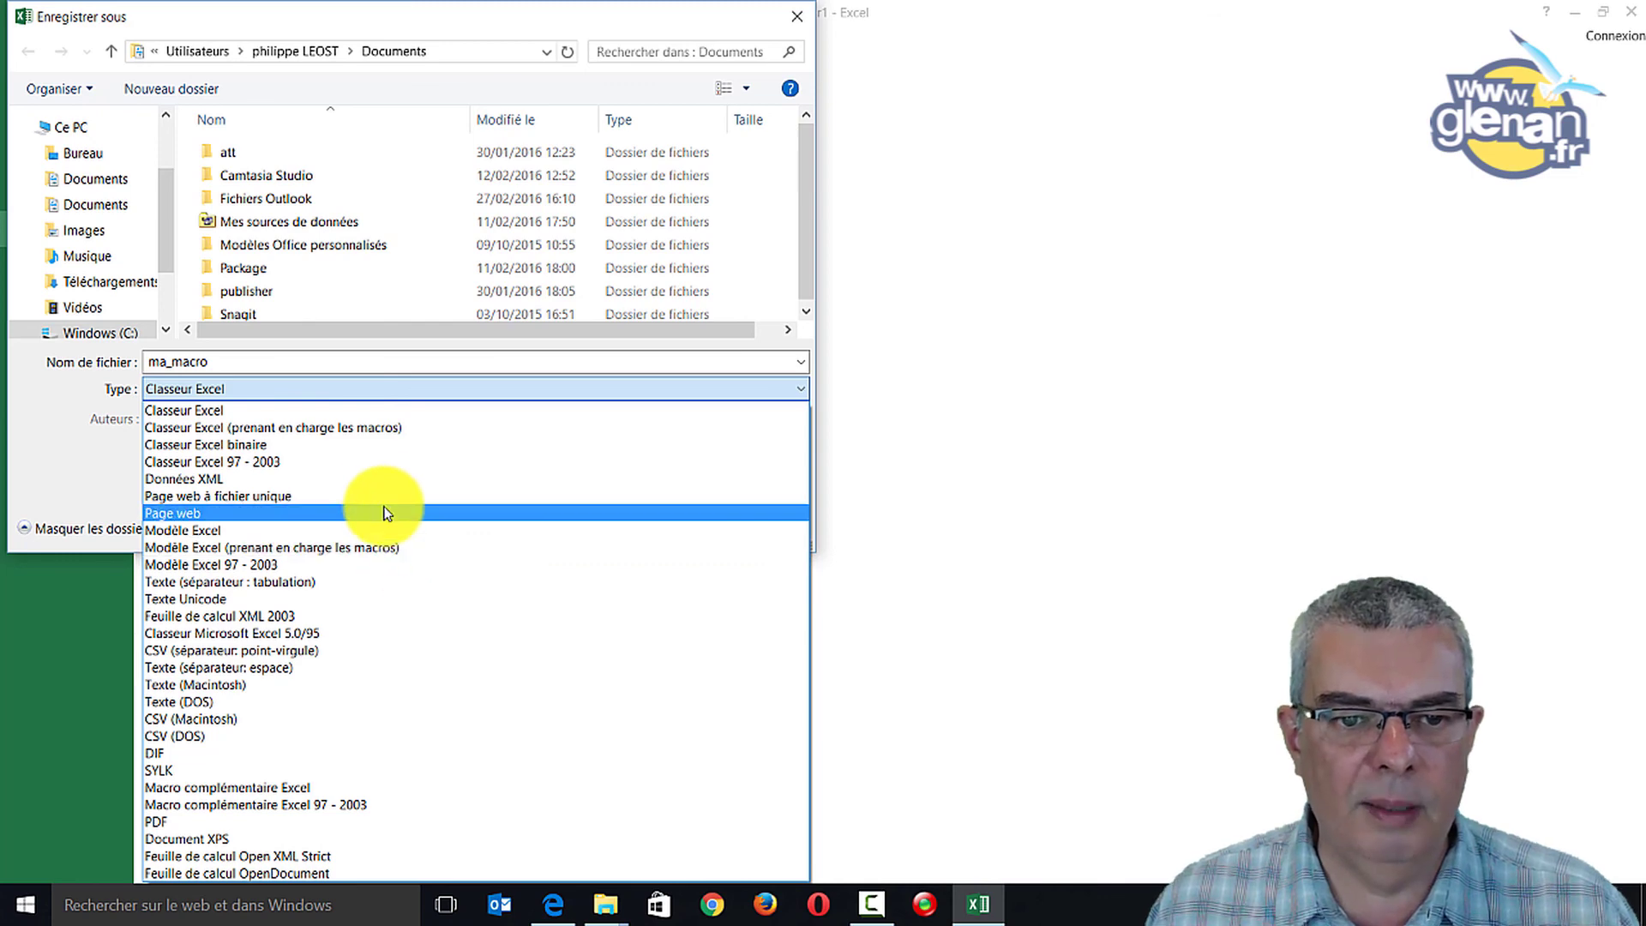
click(381, 431)
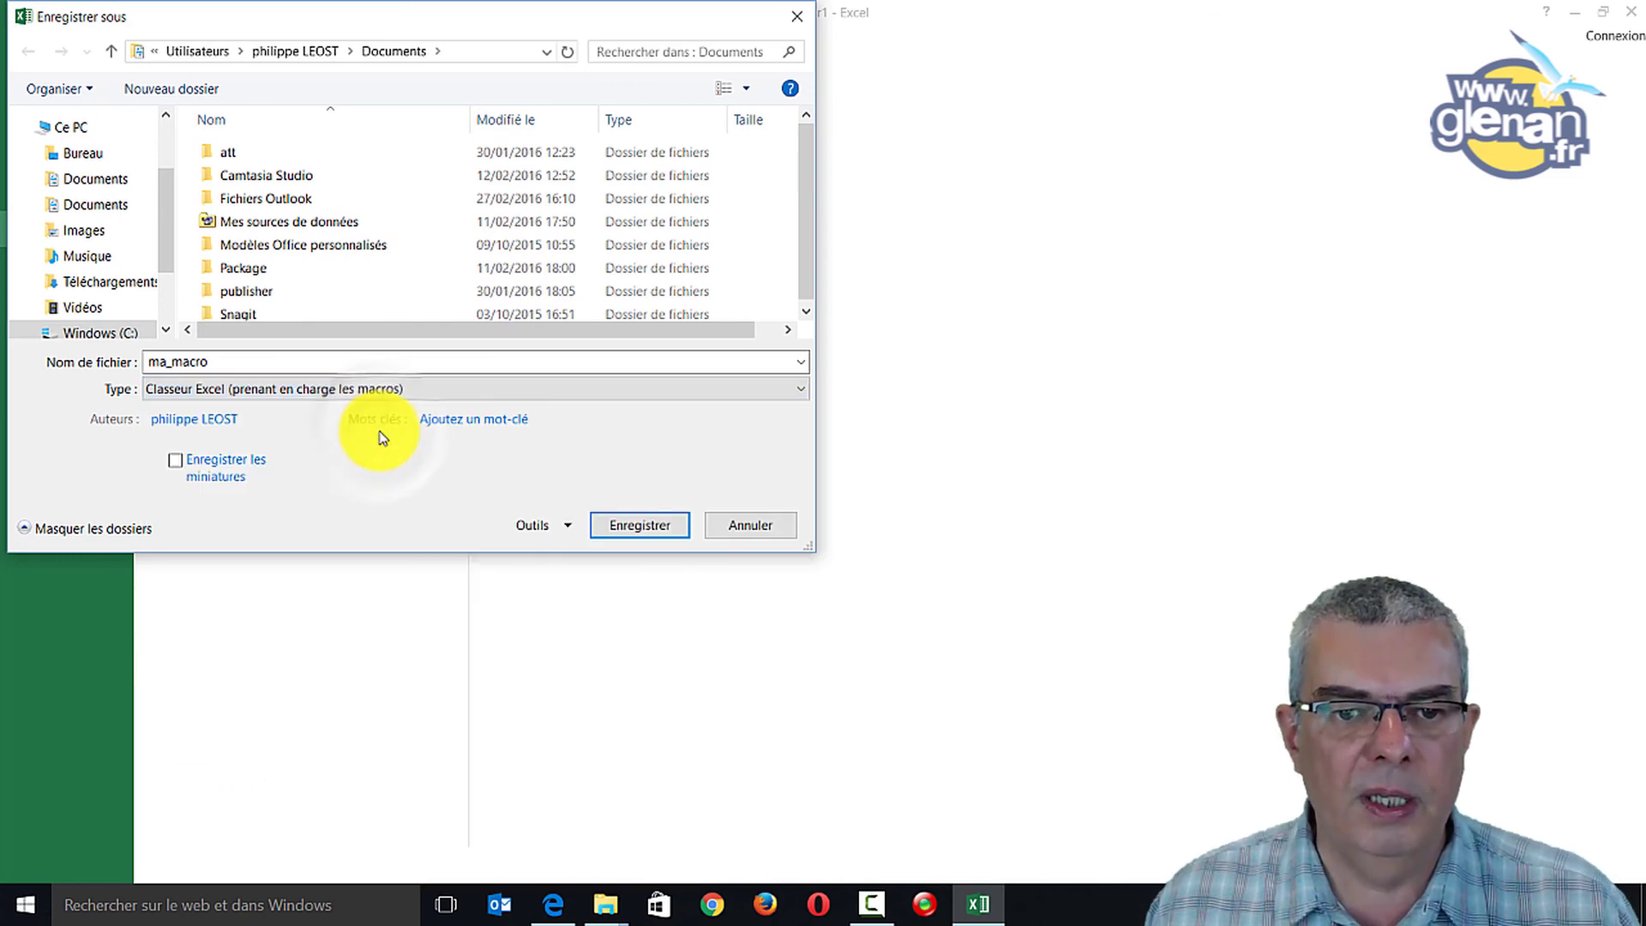
click(645, 528)
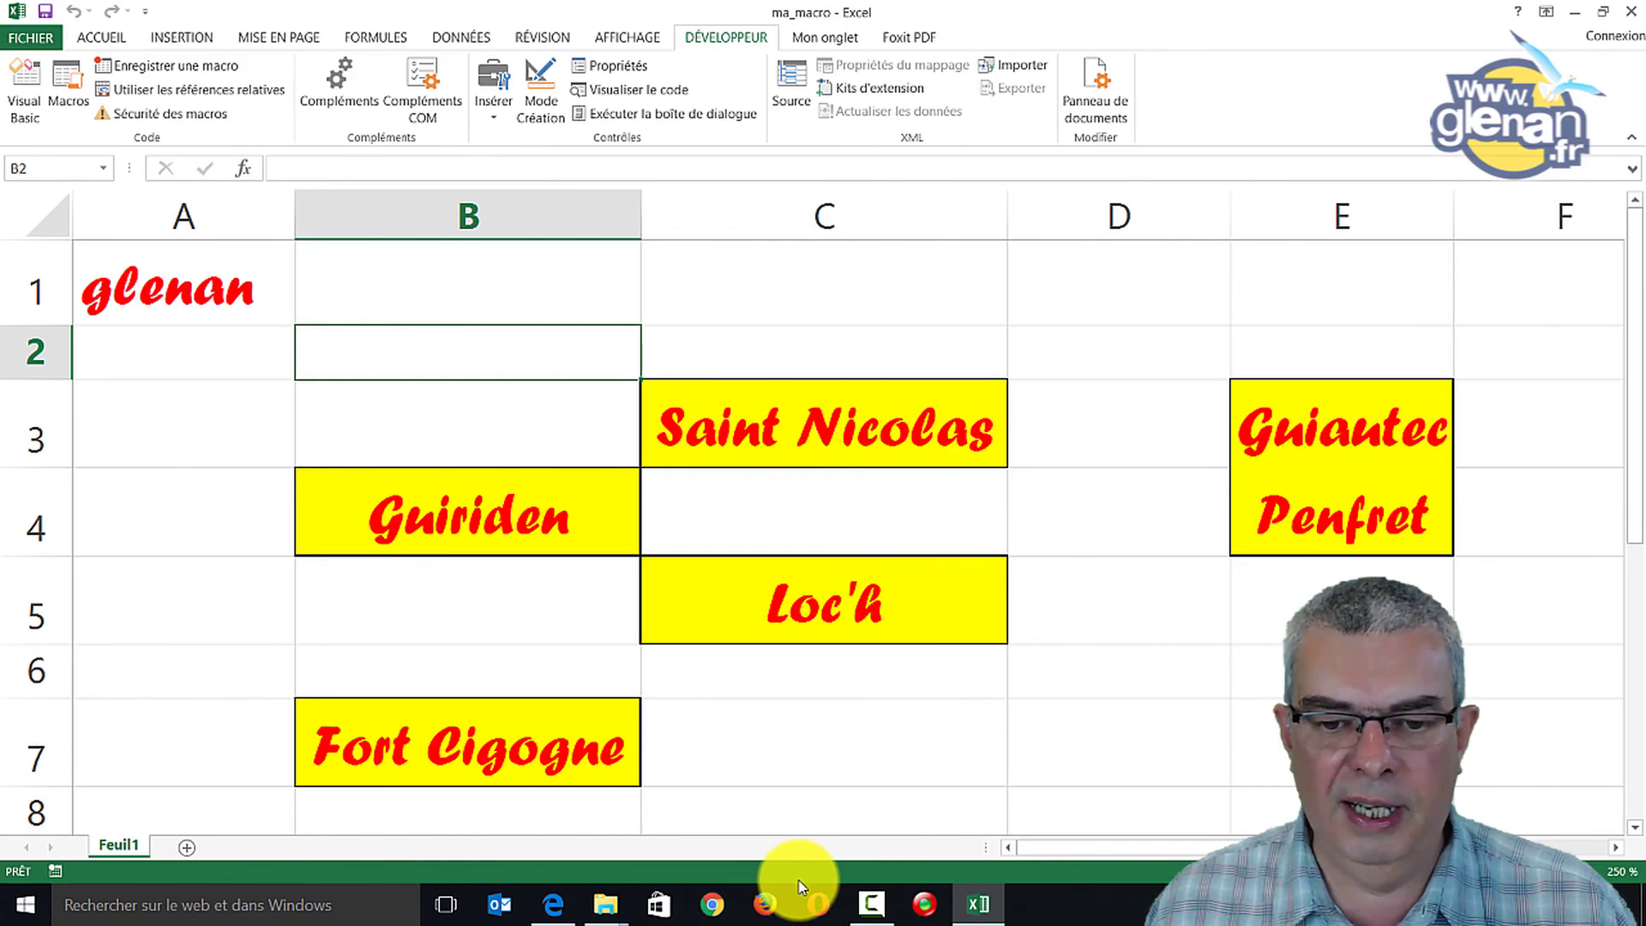
mouse_move(605, 906)
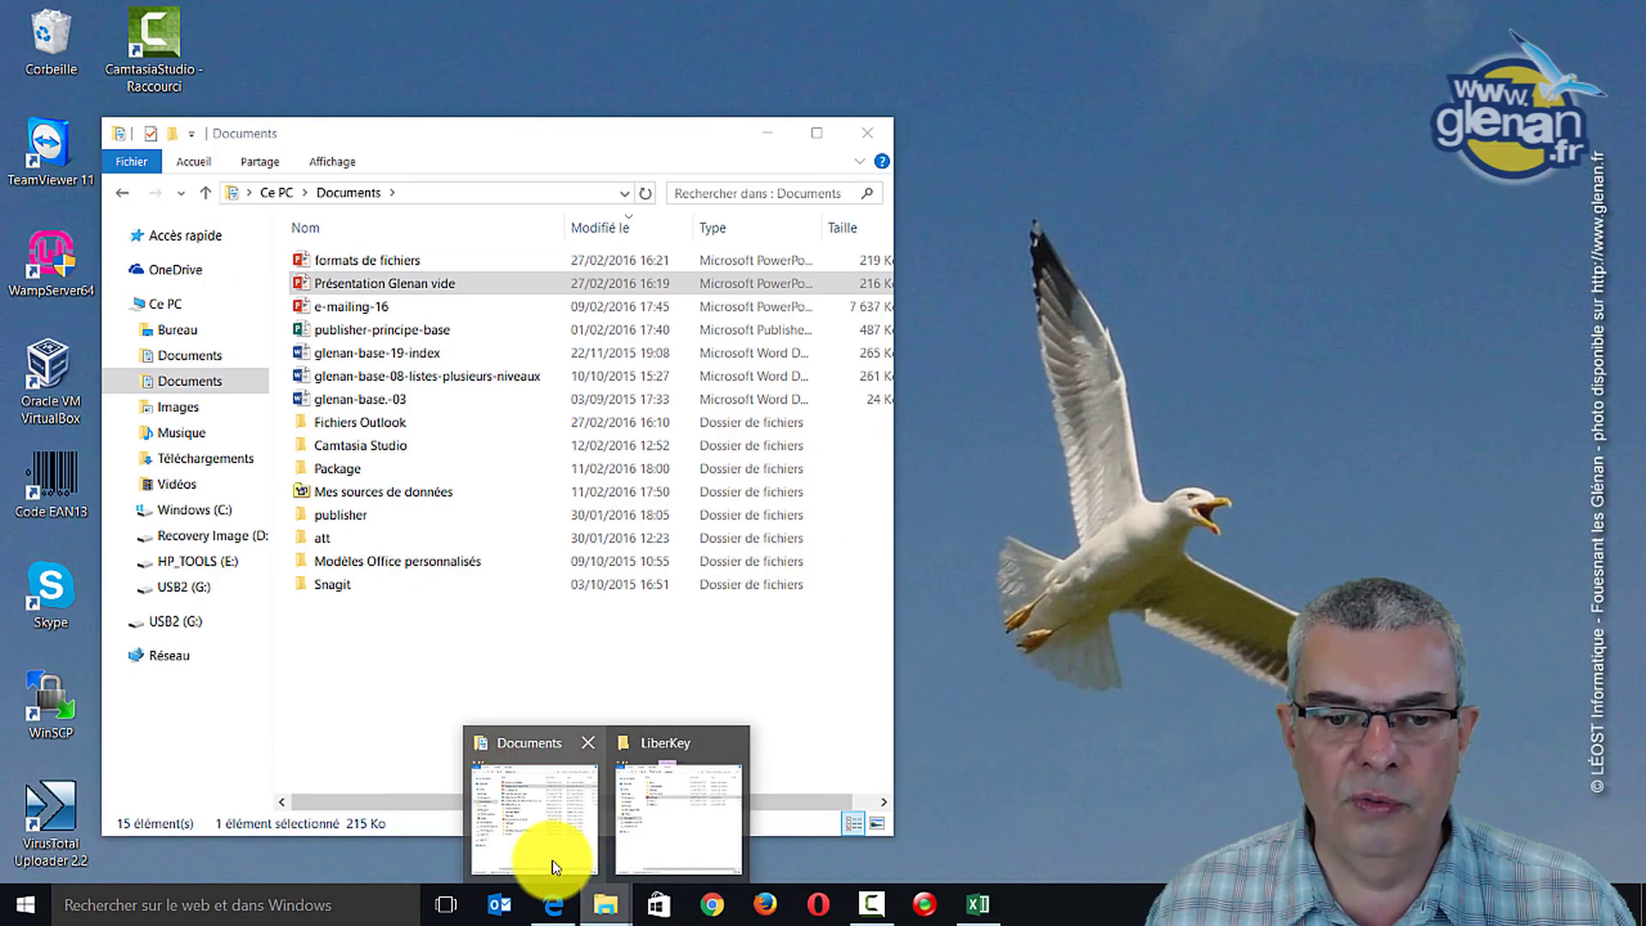
click(550, 859)
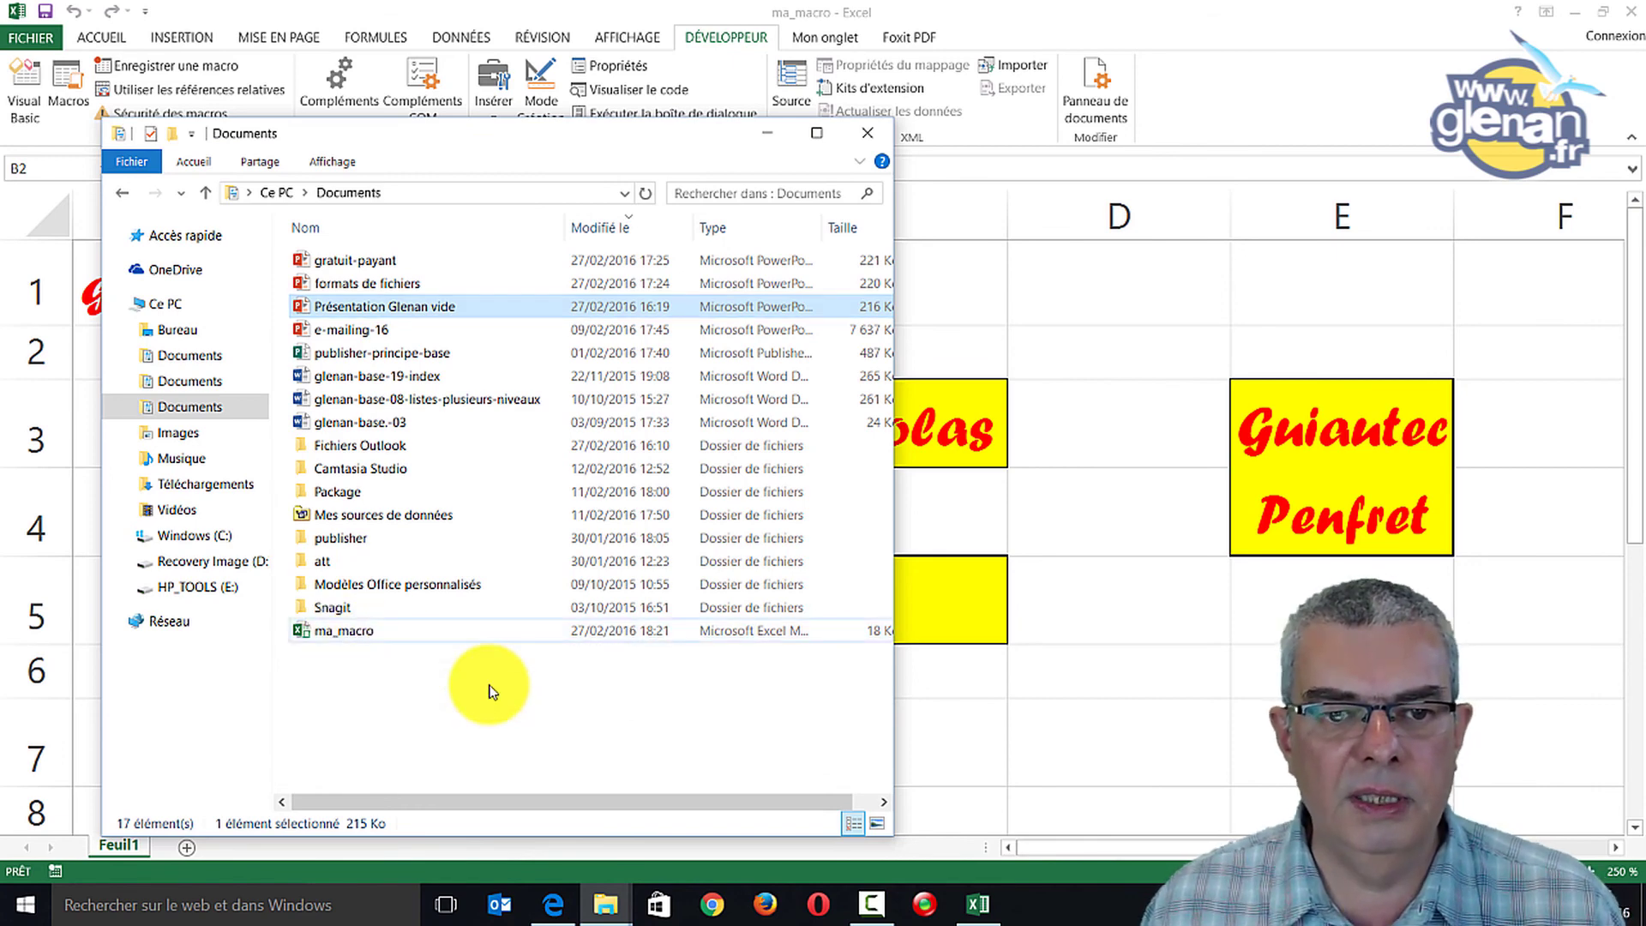
key(alt+Tab)
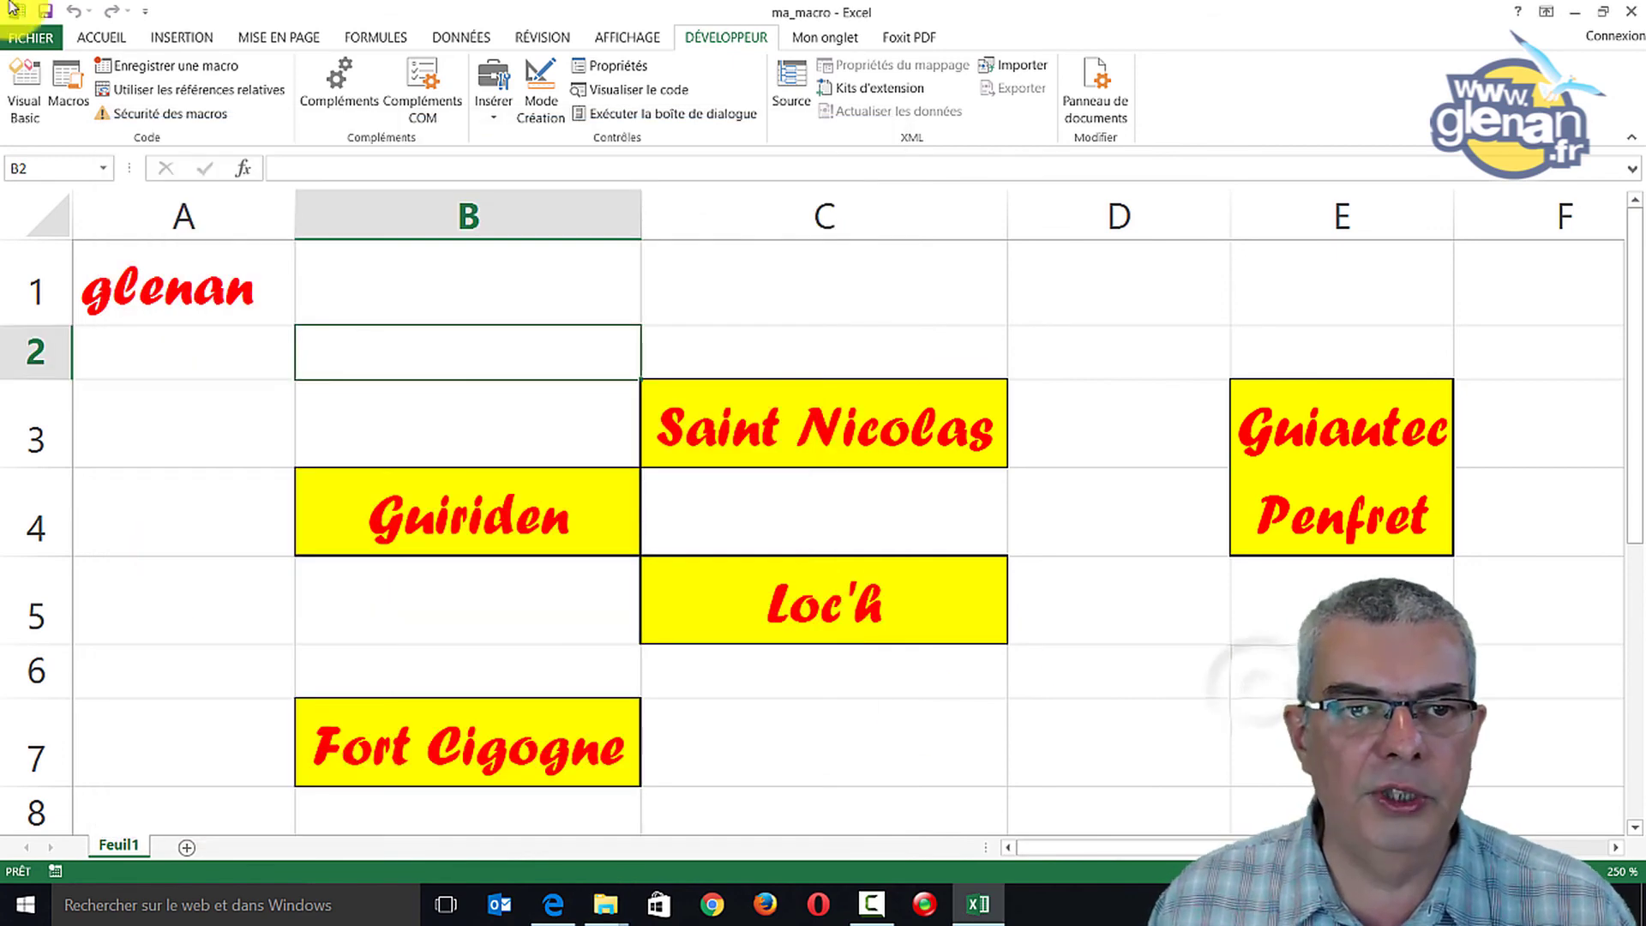
Save a copy as 'ma_macro-sans-macro' in Classeur Excel format, accepting the loss of macros
click(49, 36)
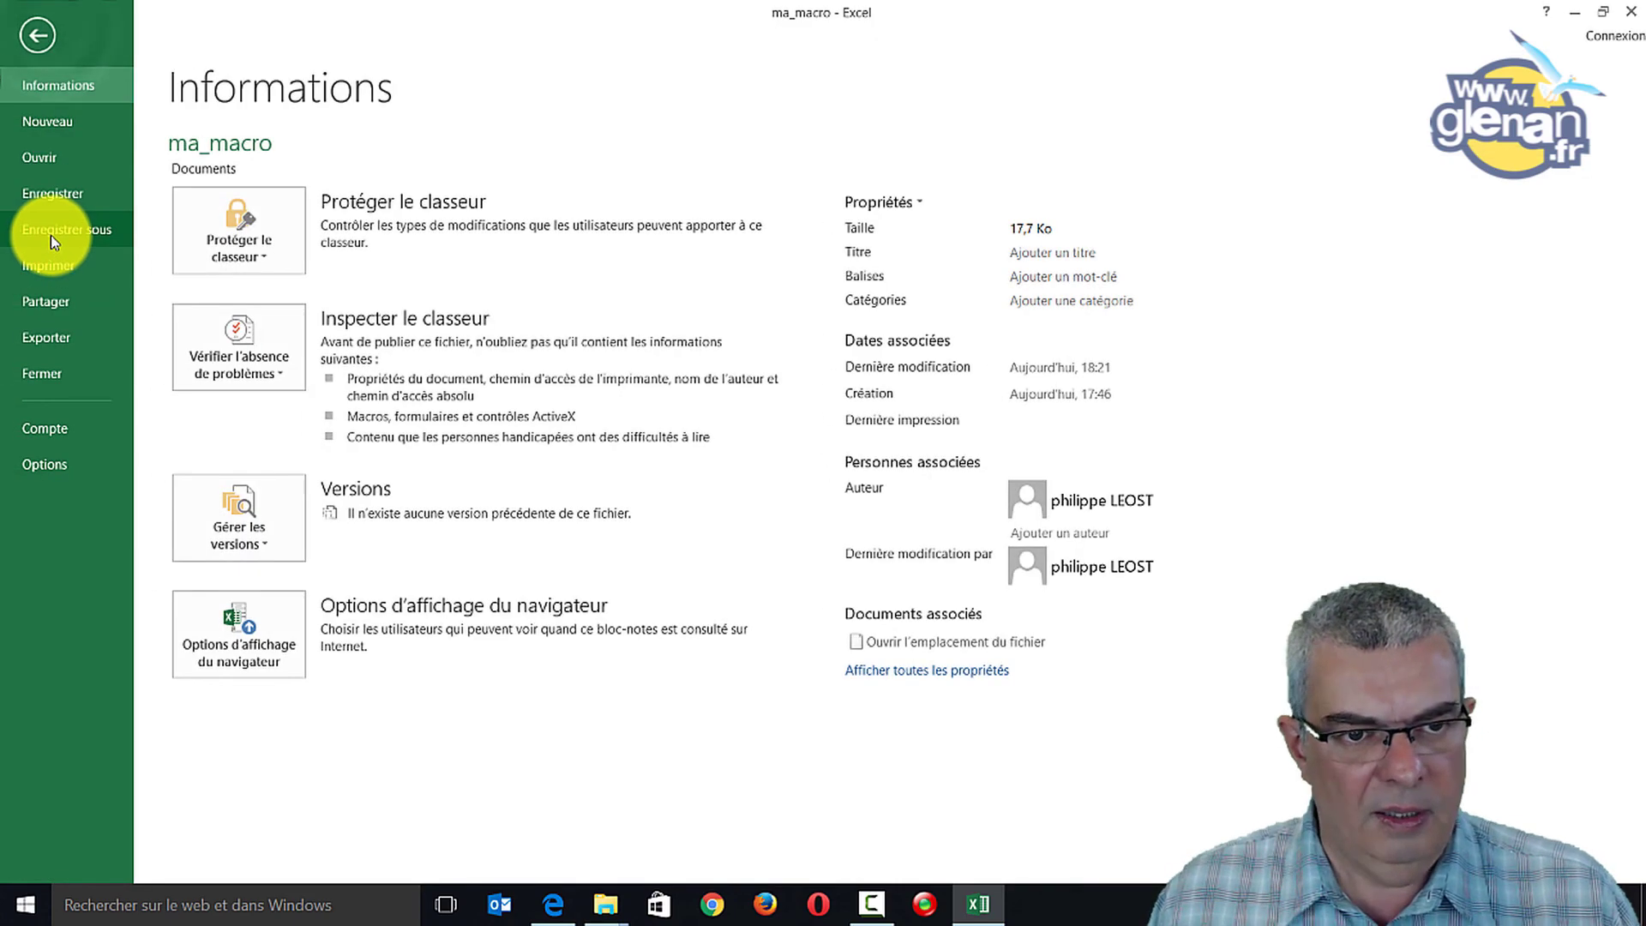
click(51, 229)
click(533, 497)
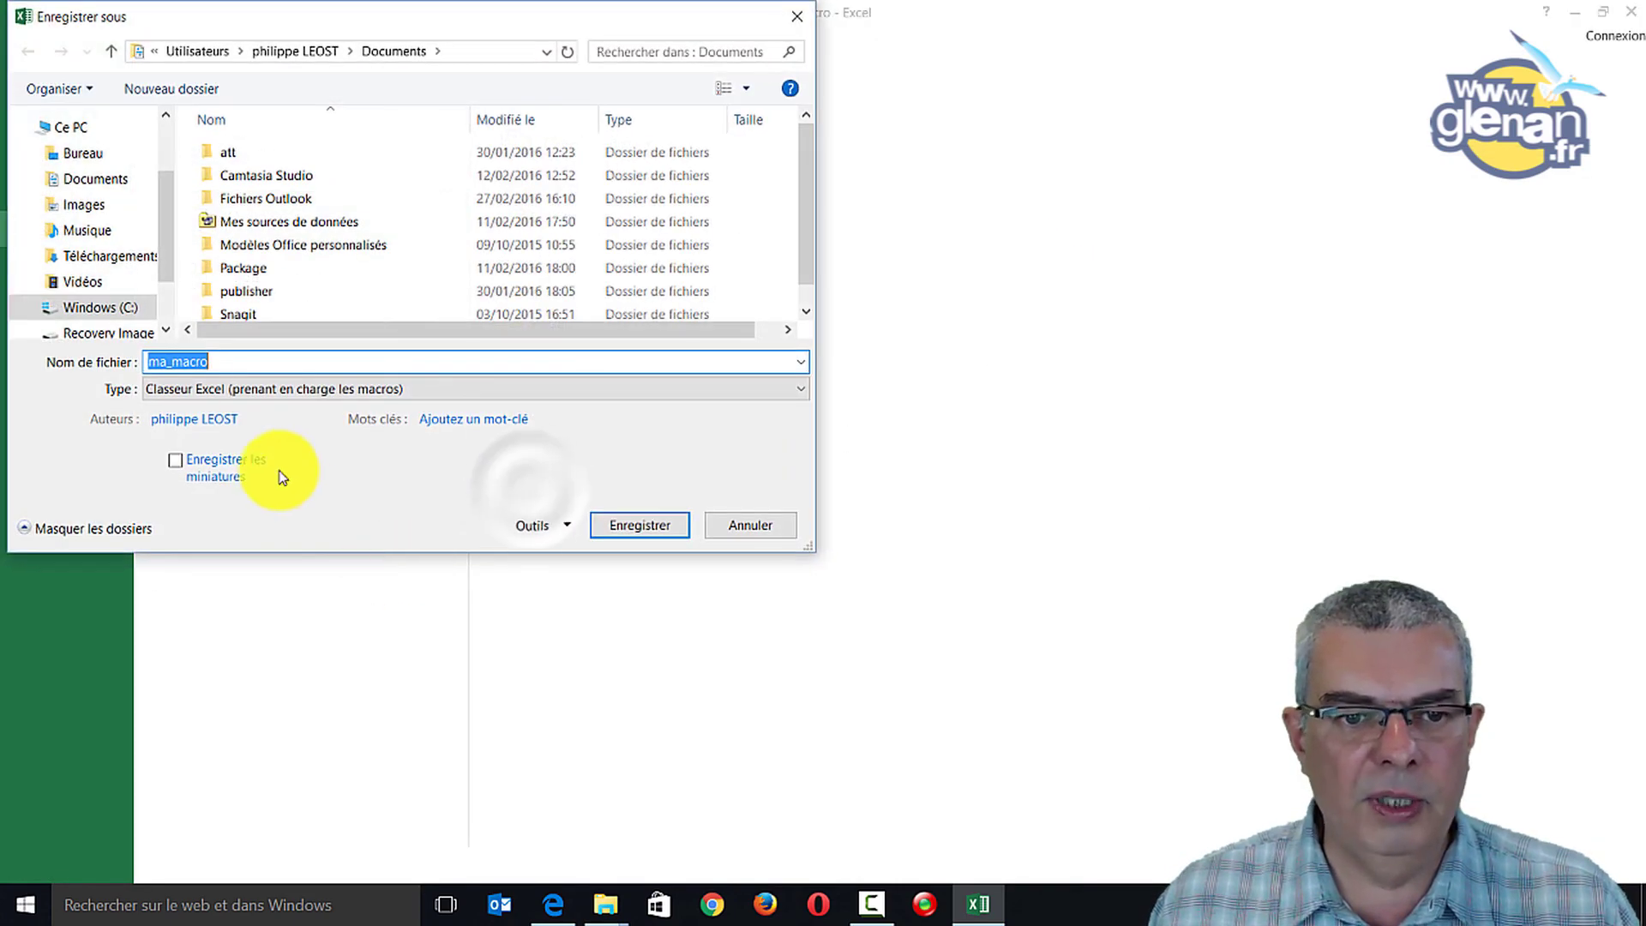
click(264, 388)
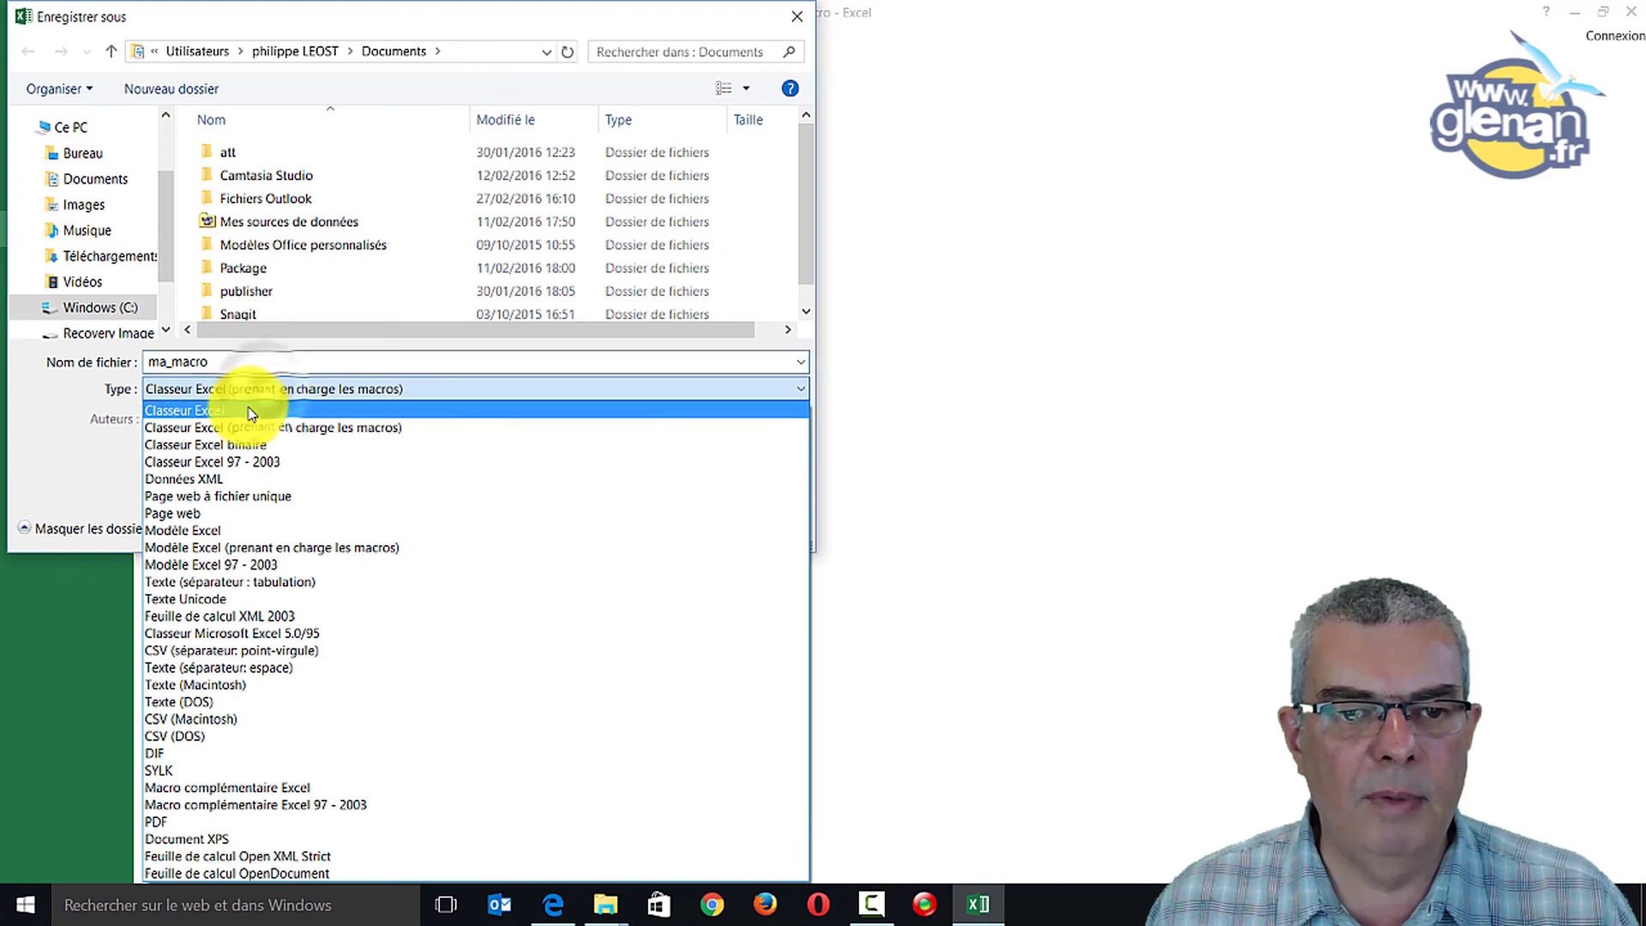
click(257, 401)
click(249, 359)
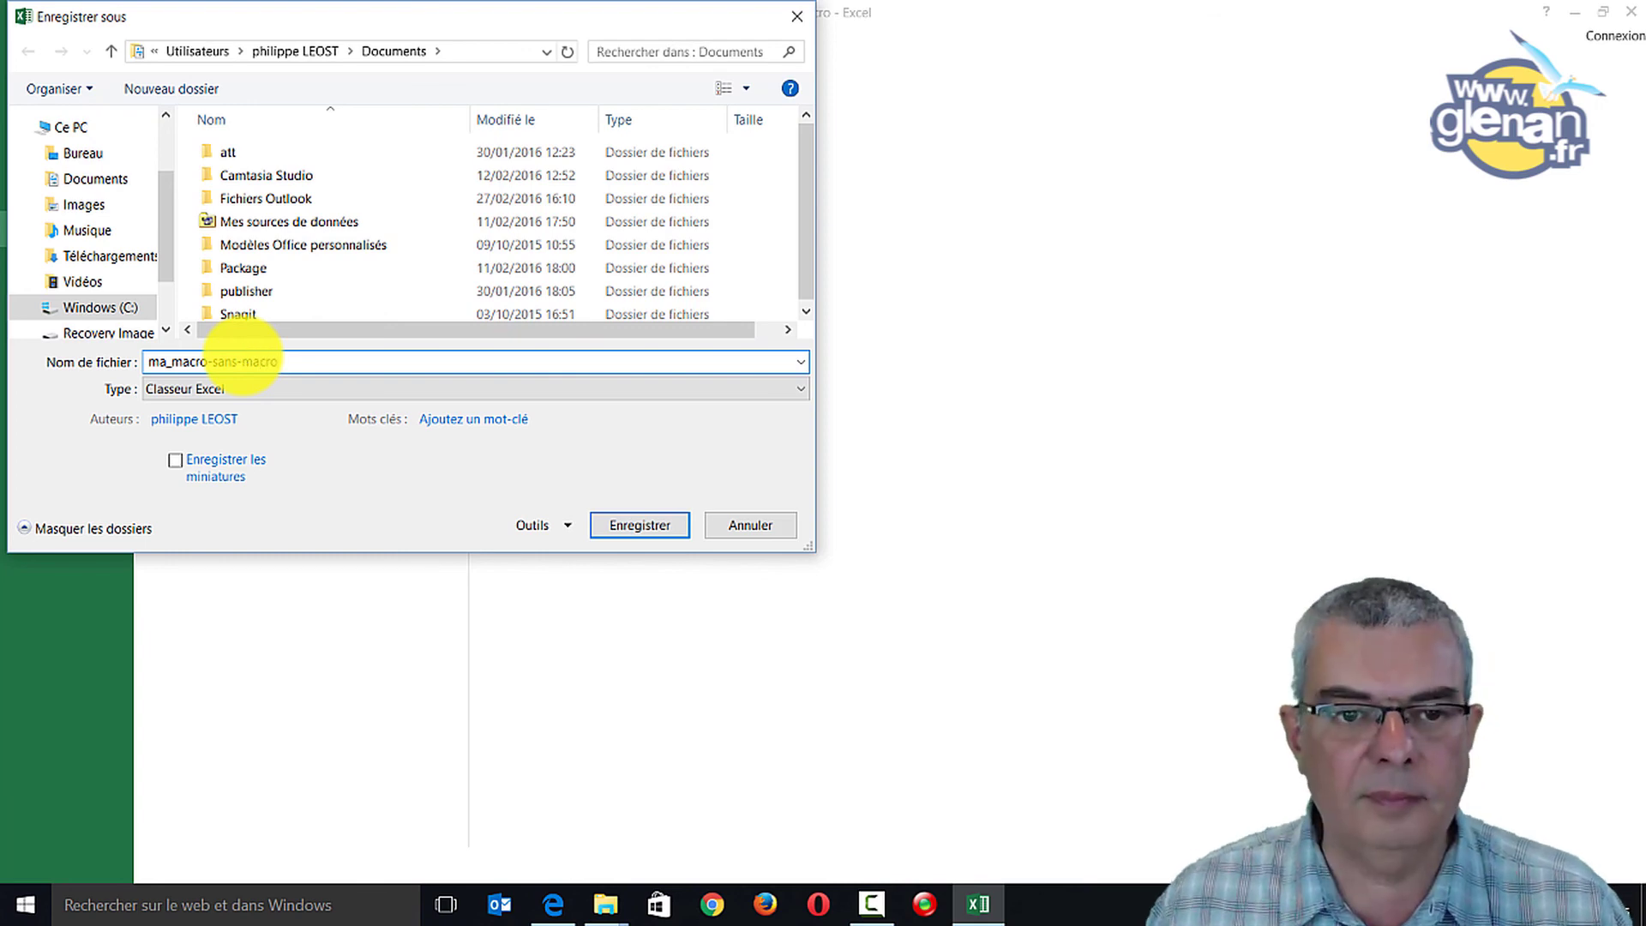
click(670, 519)
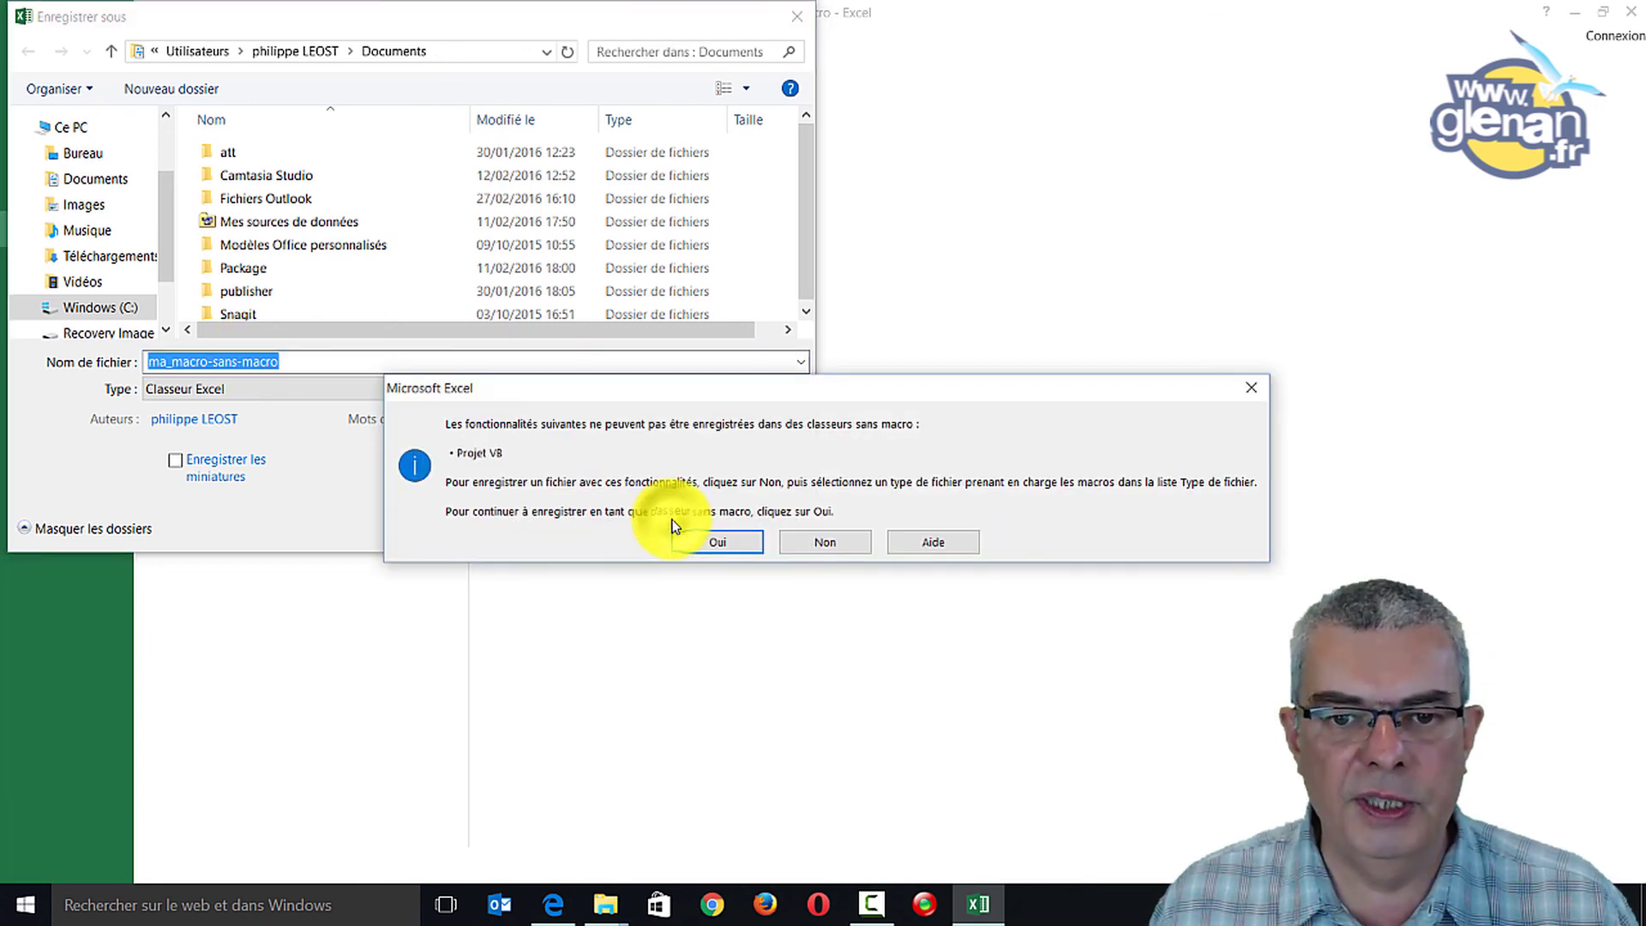
click(732, 548)
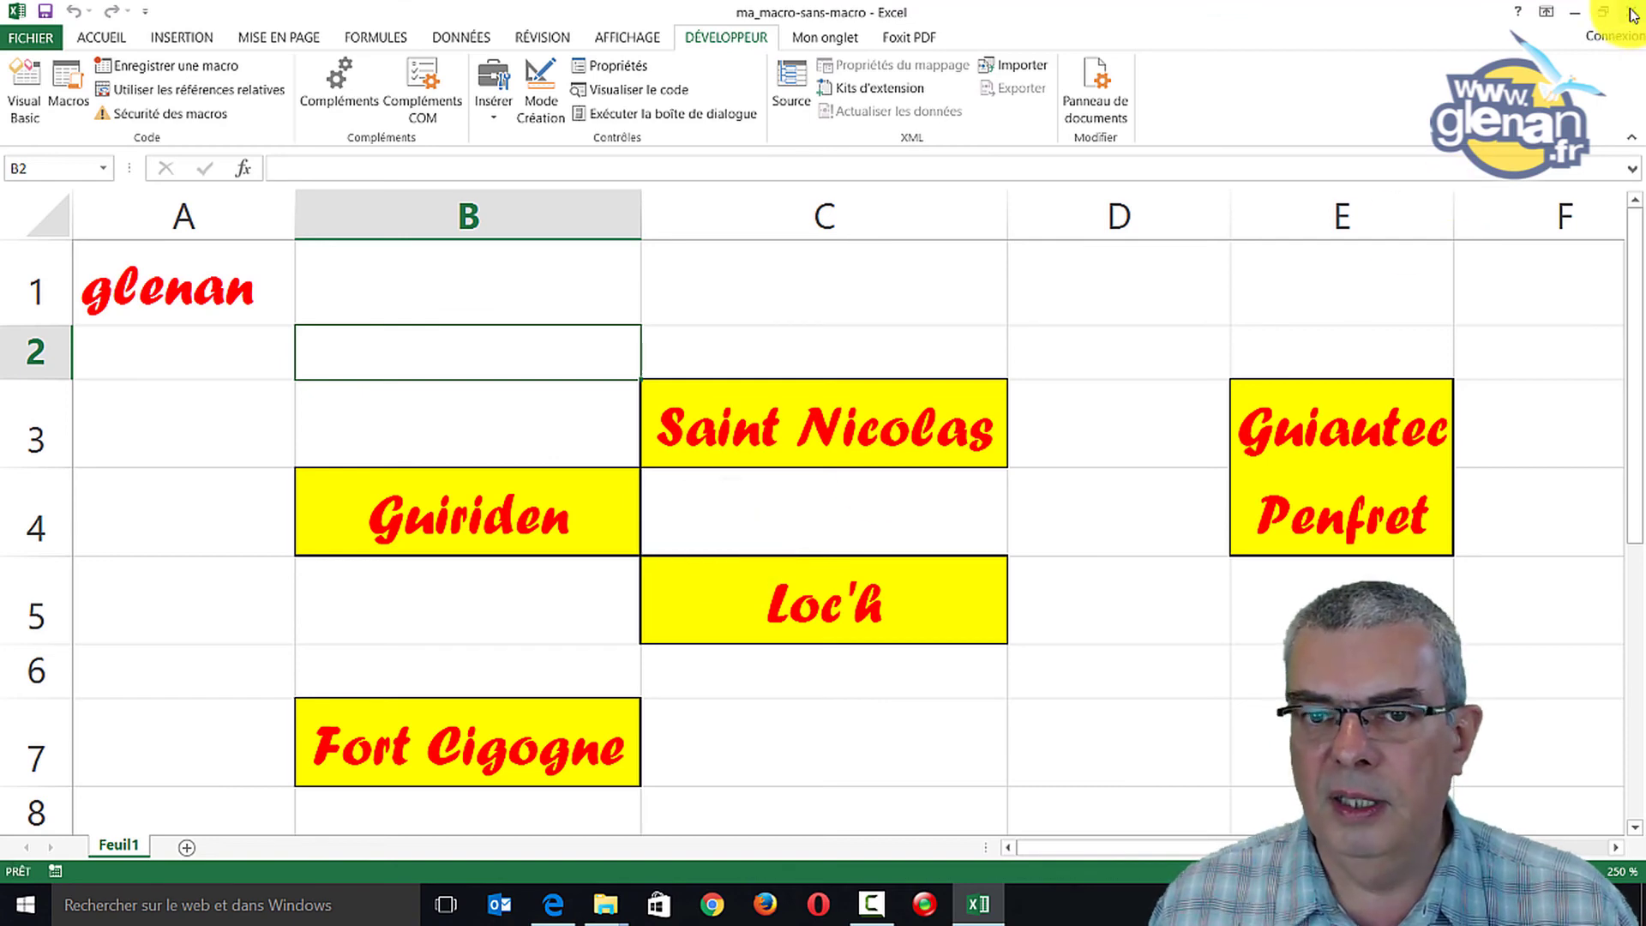
Minimize Excel and show the Documents folder as extra-large icons in a maximized window
click(1569, 10)
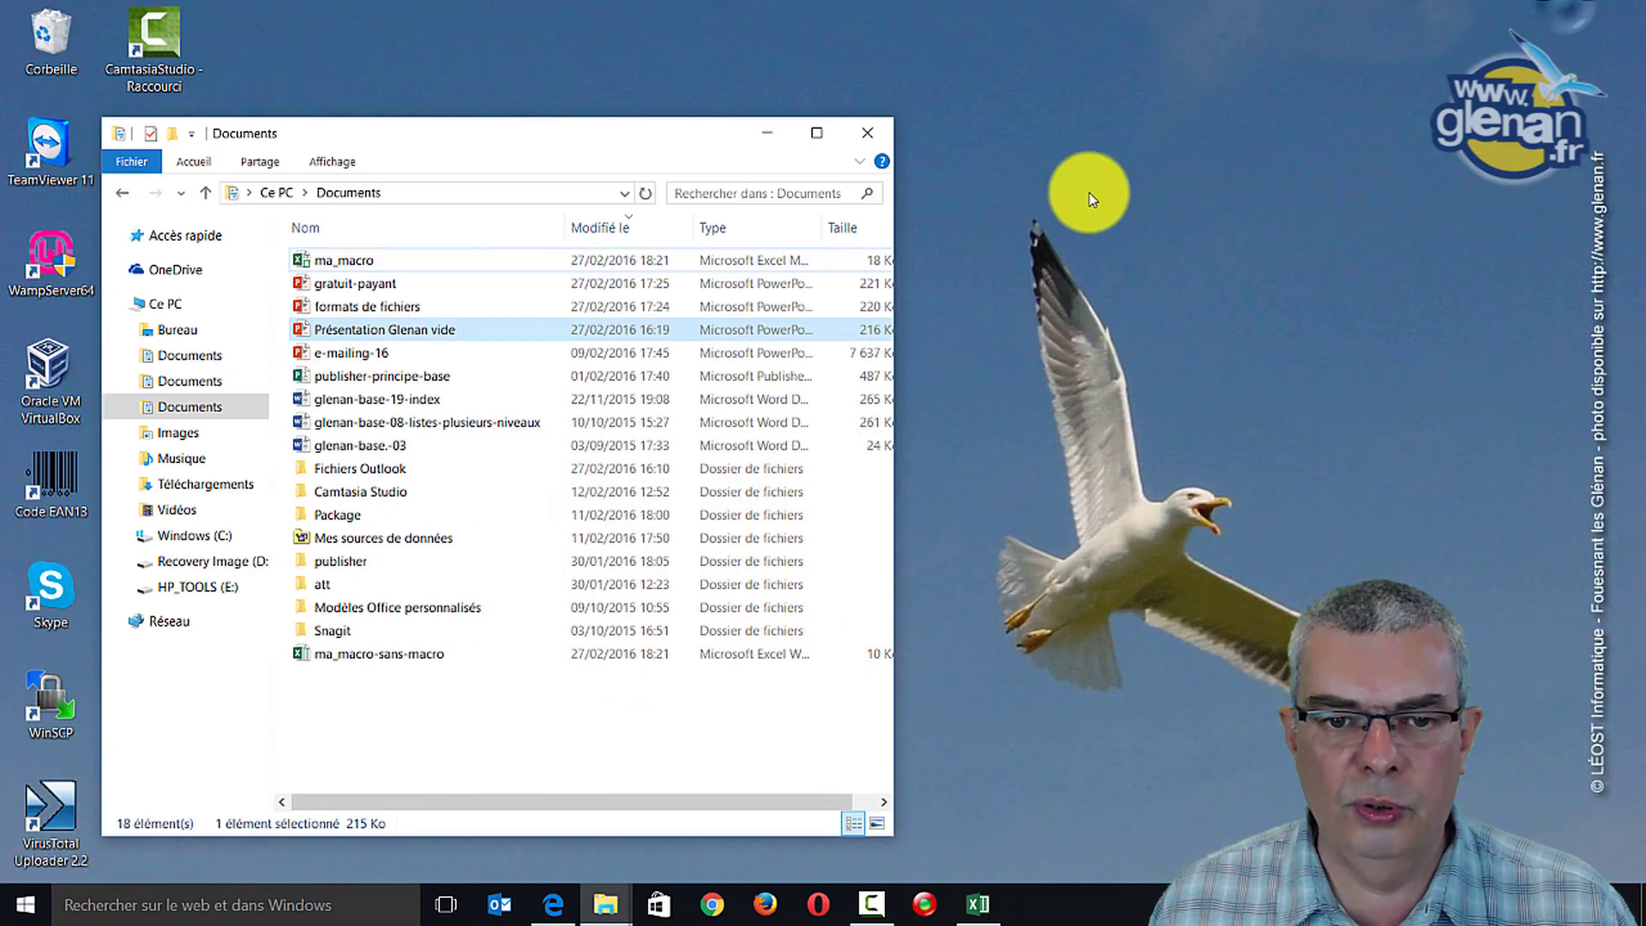
right_click(379, 714)
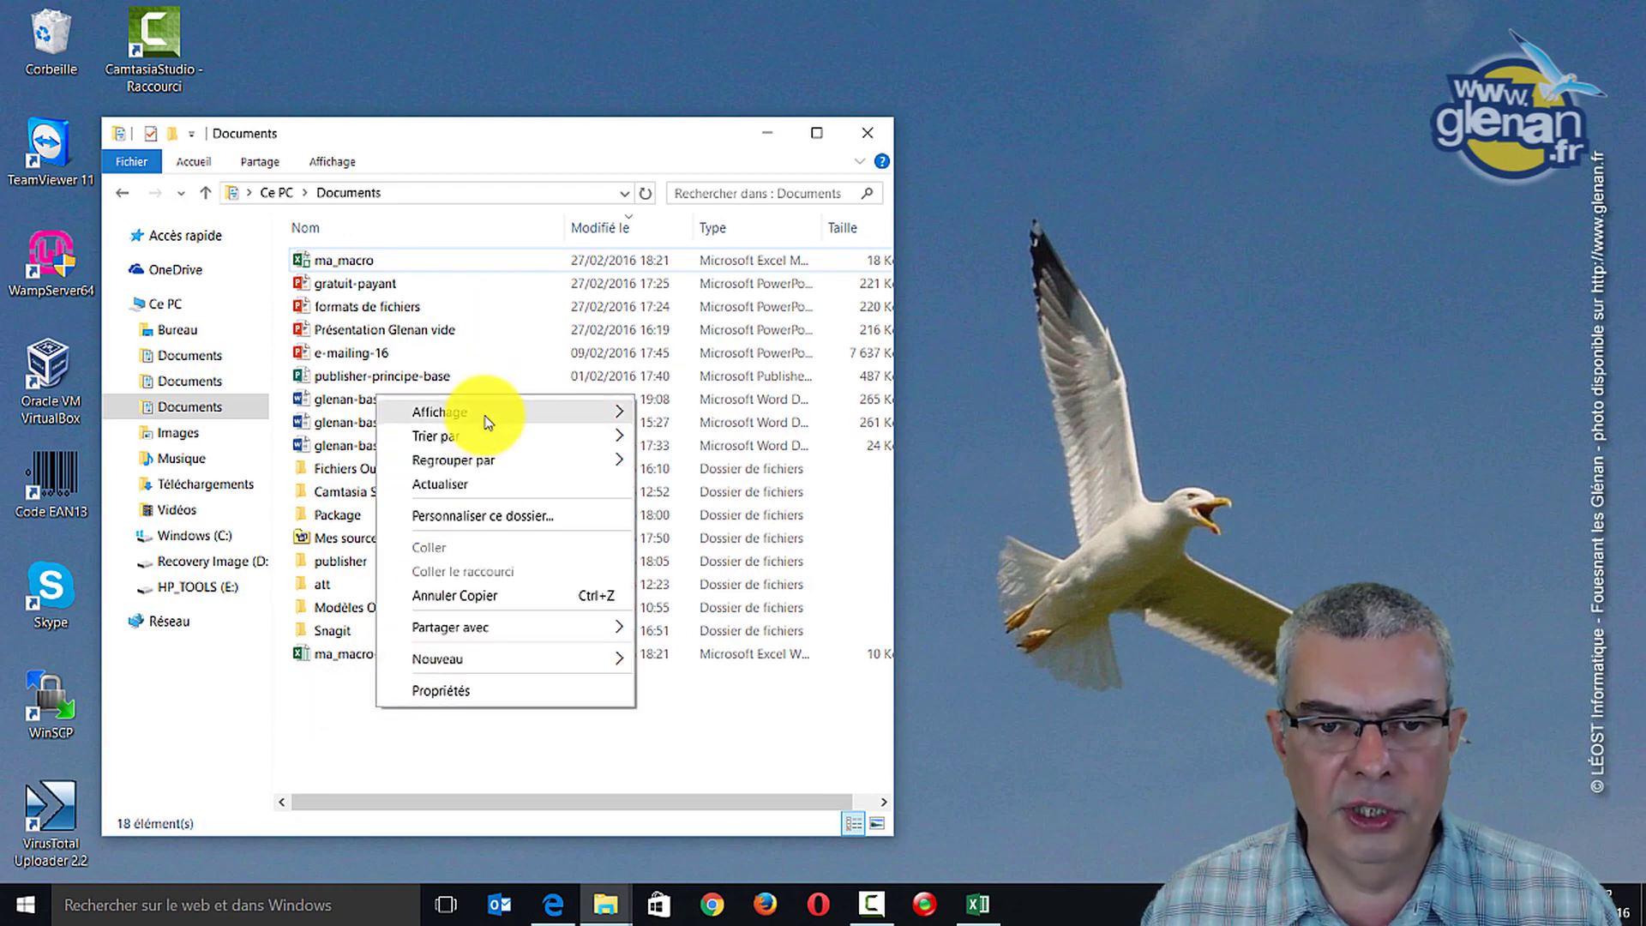
mouse_move(444, 411)
click(783, 410)
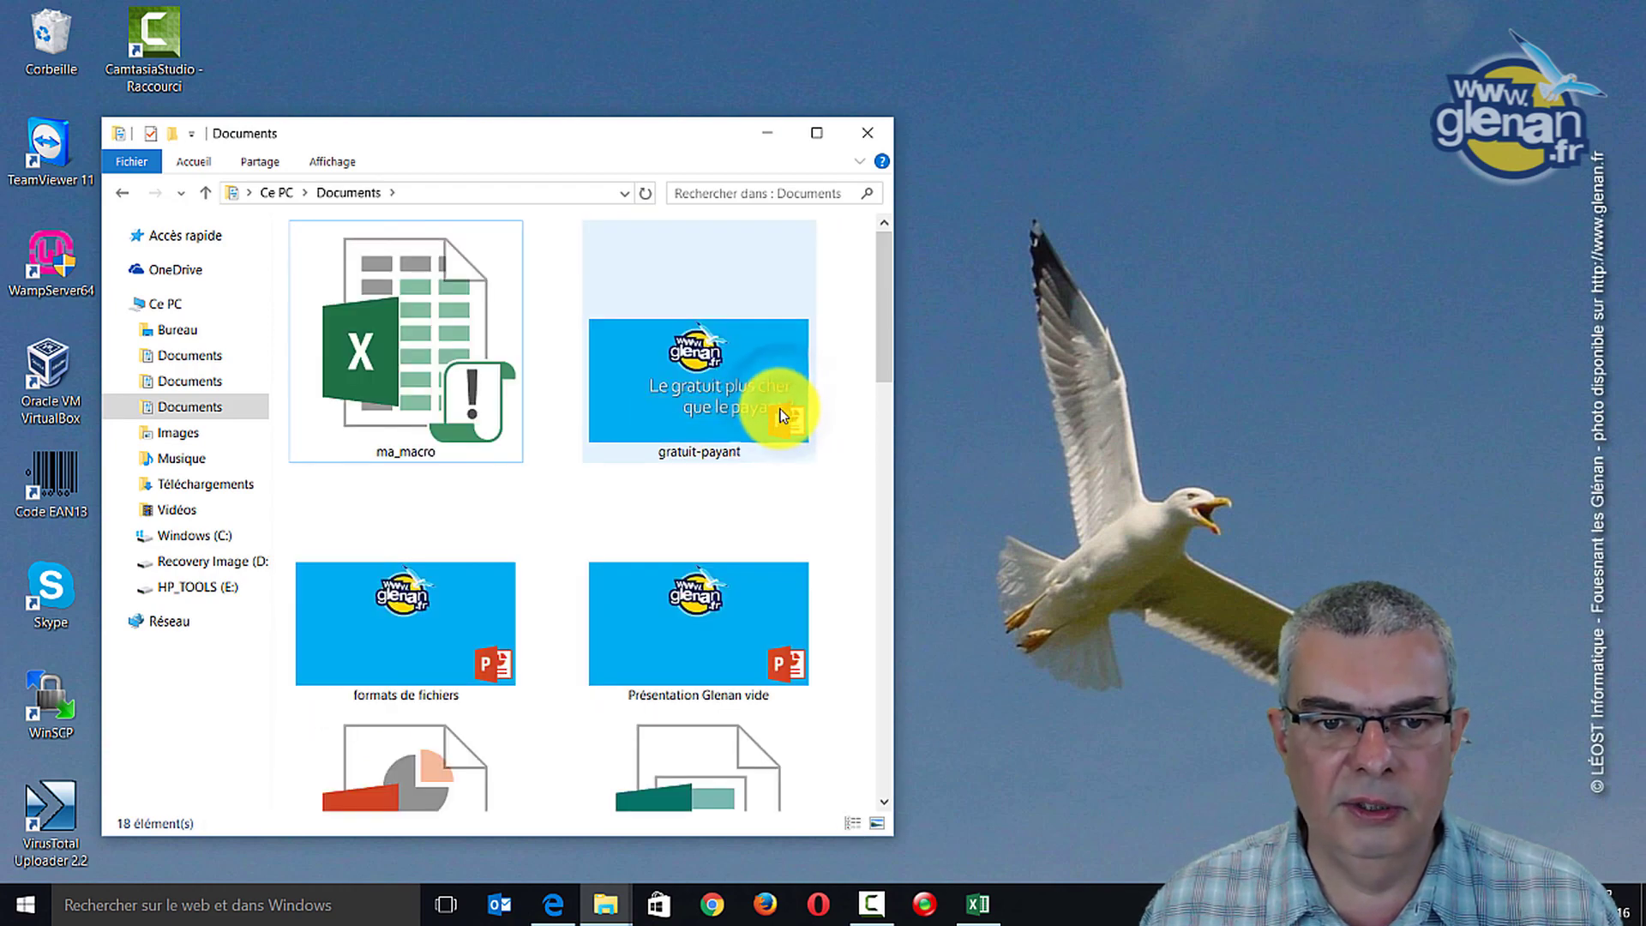
click(815, 135)
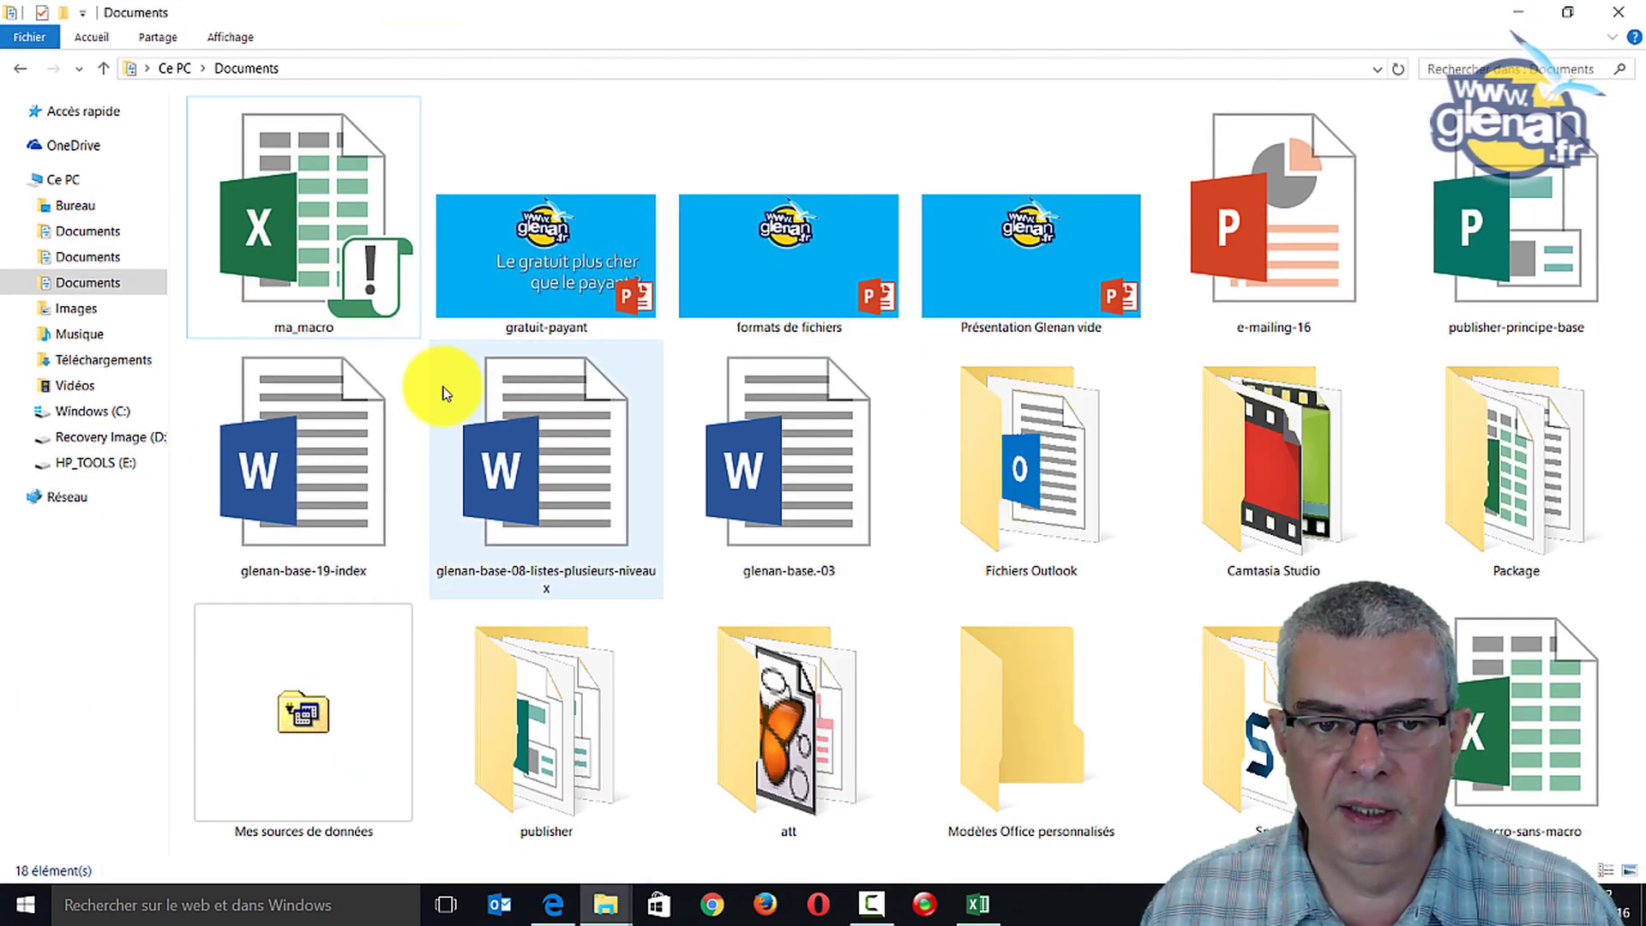
drag(441, 385, 287, 283)
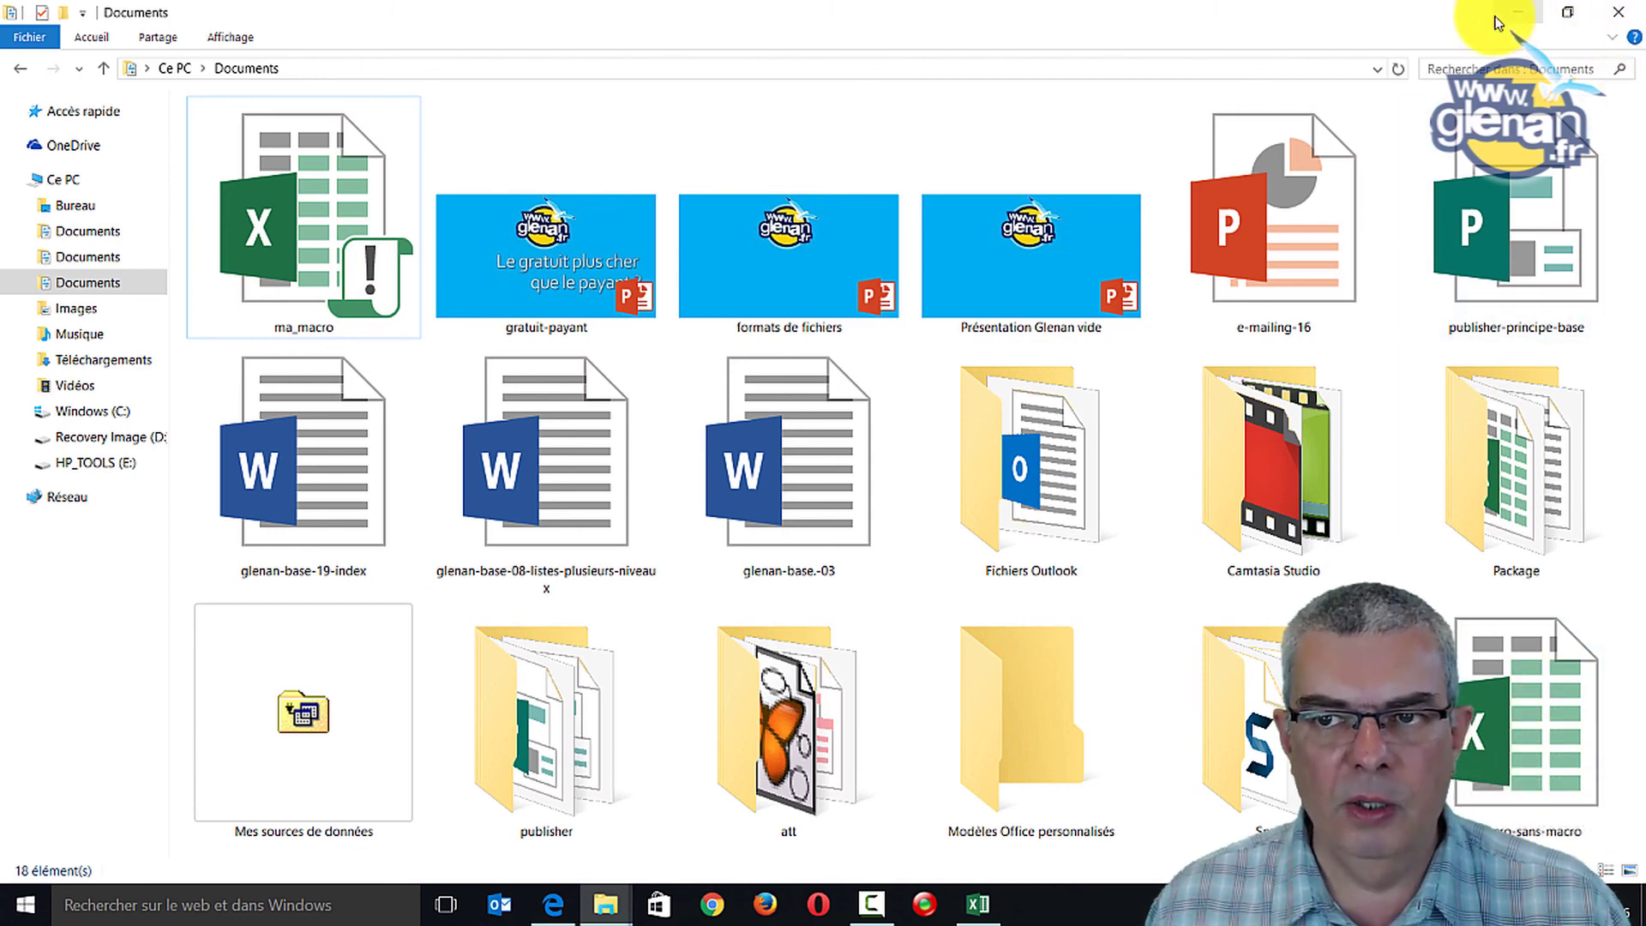
click(1526, 17)
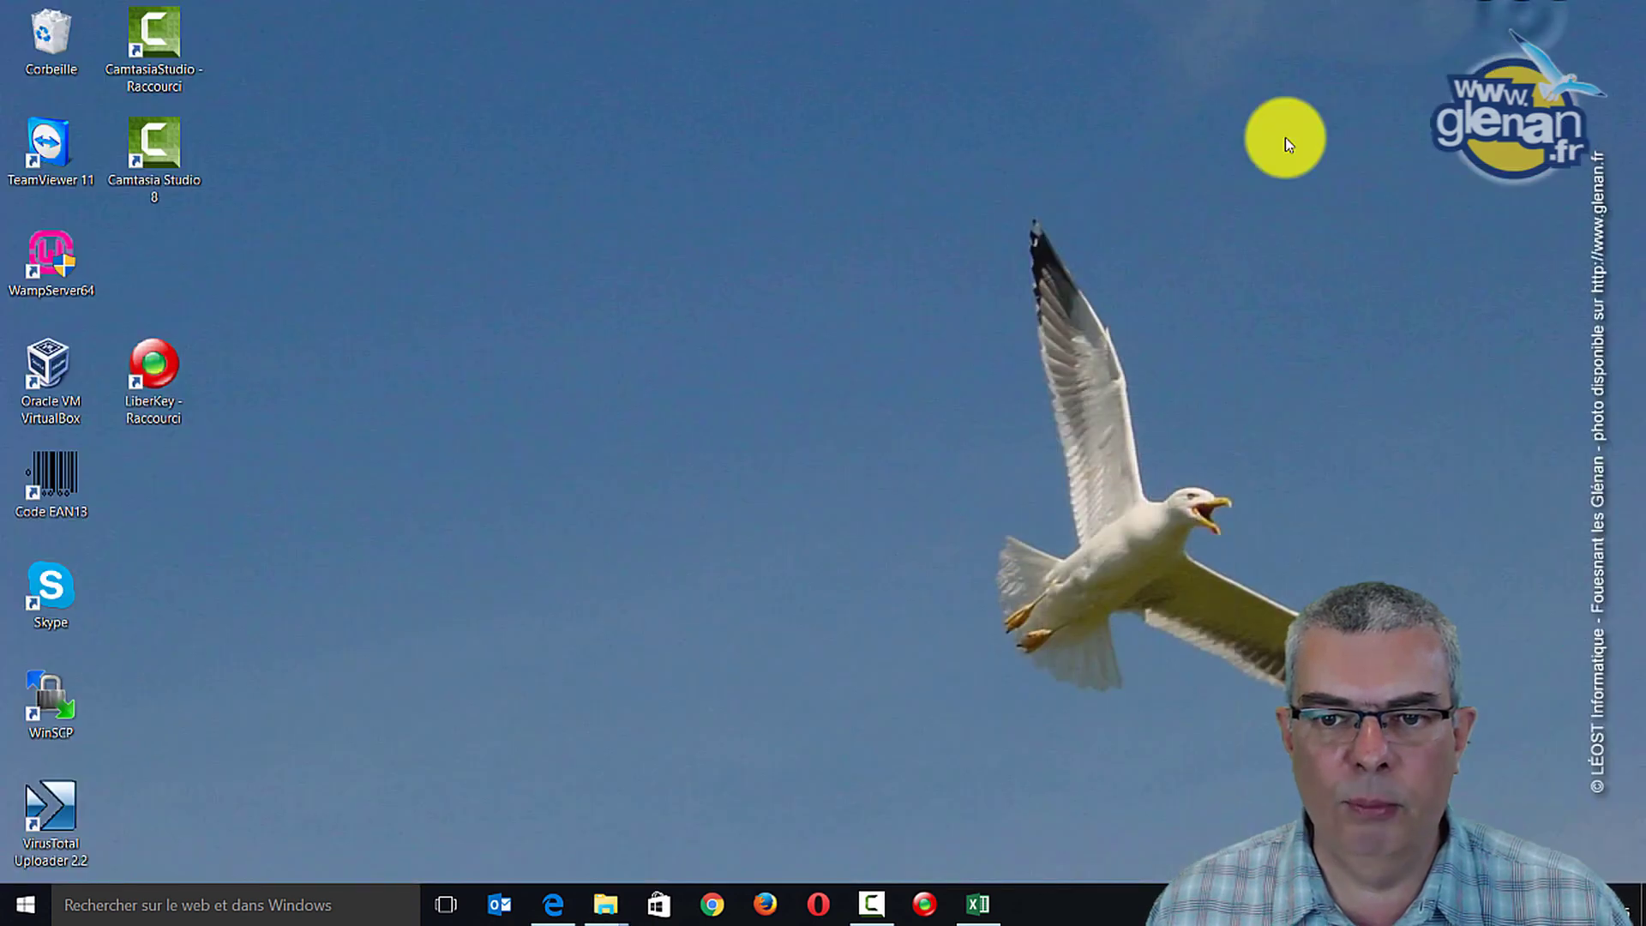